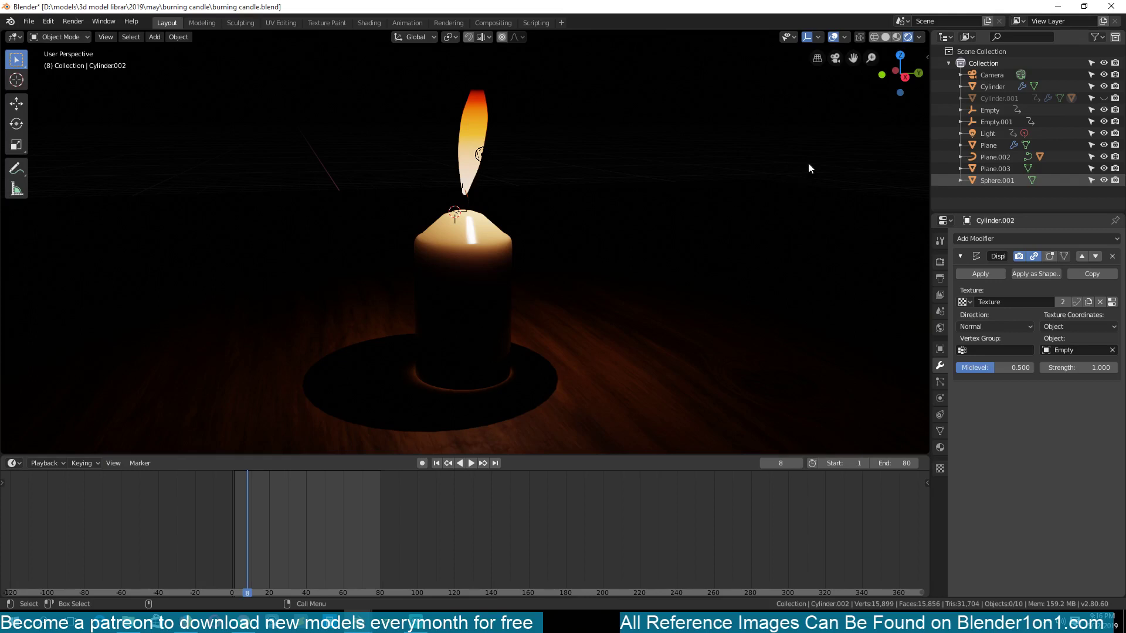
Step: Play the burning candle animation in solid shading and view the melting candle from different angles
click(886, 36)
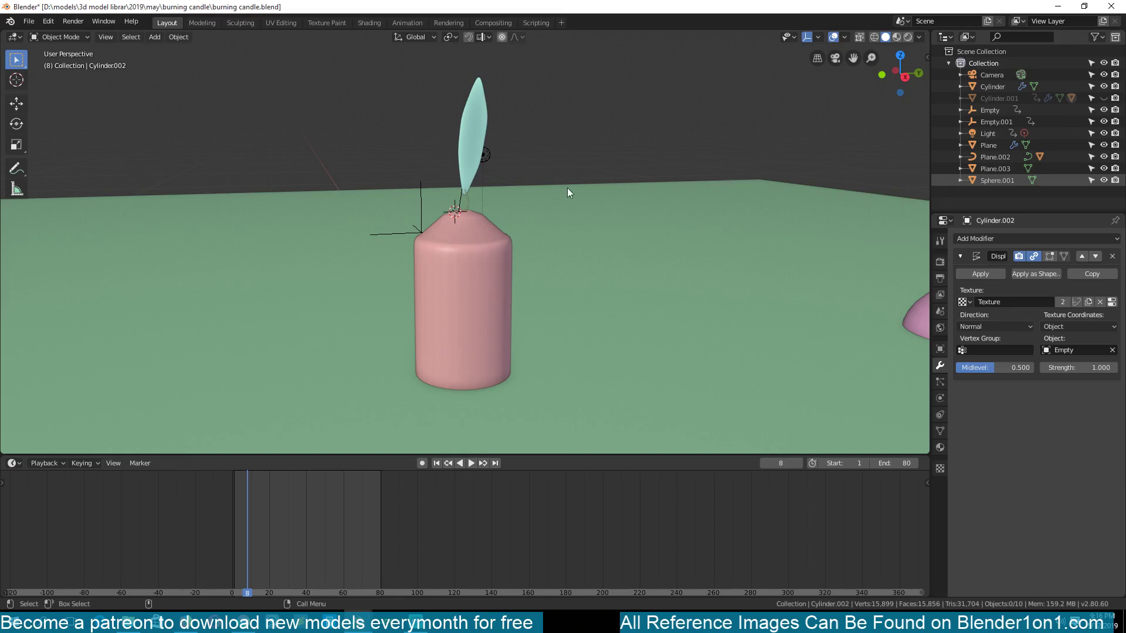
key(space)
middle_drag(607, 169, 596, 191)
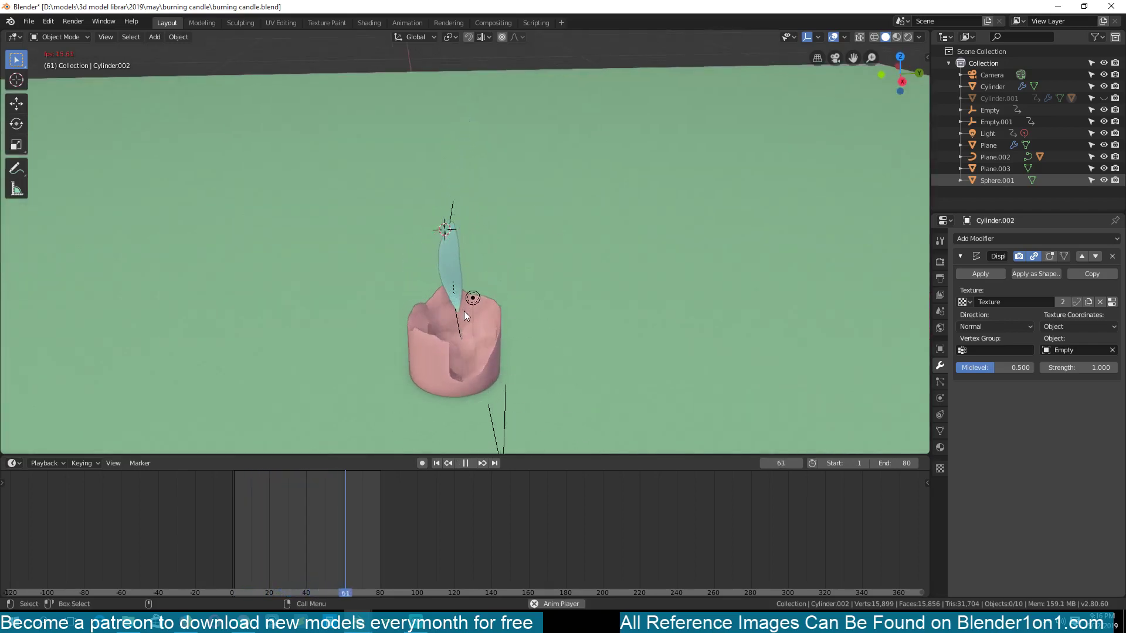
middle_drag(450, 279, 588, 146)
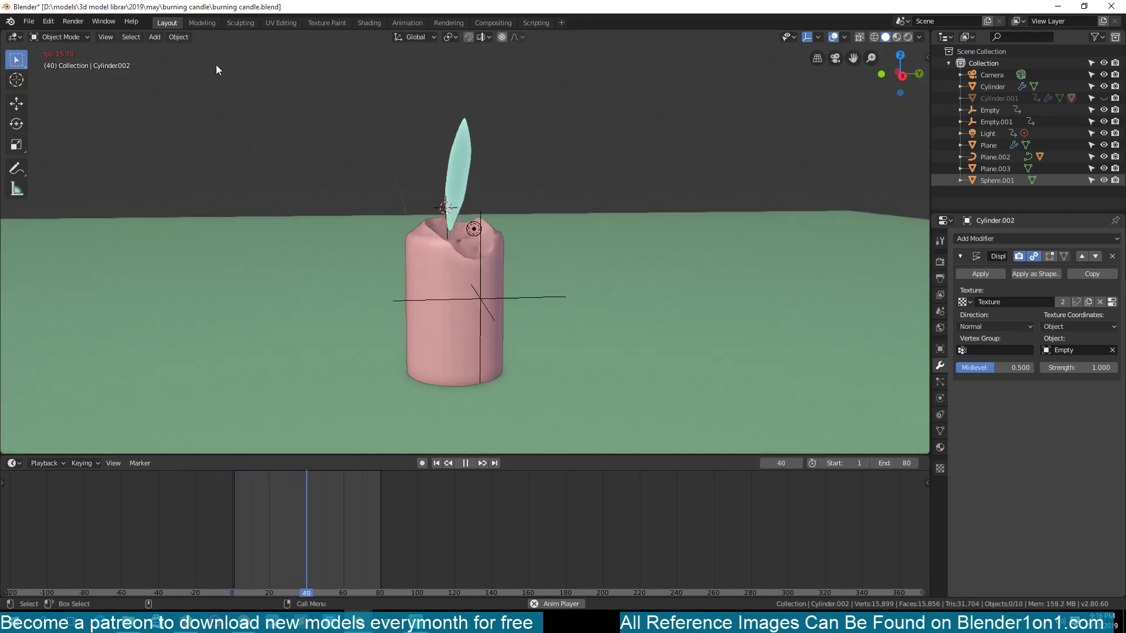
Step: Preview the candle playback in rendered shading with the viewport overlays hidden
click(908, 37)
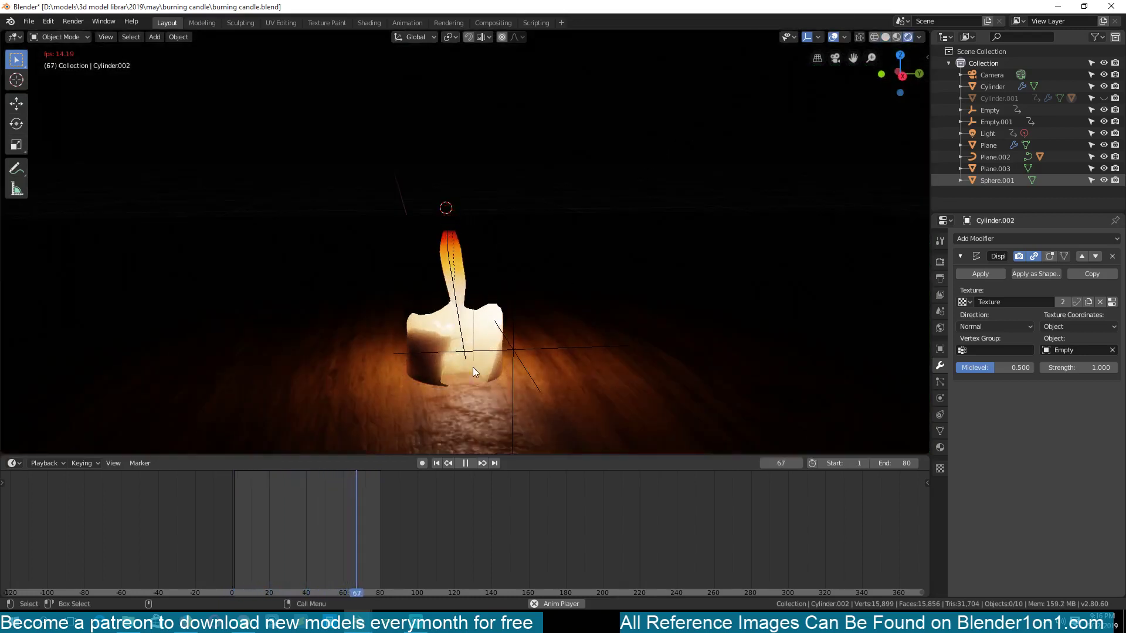
click(833, 36)
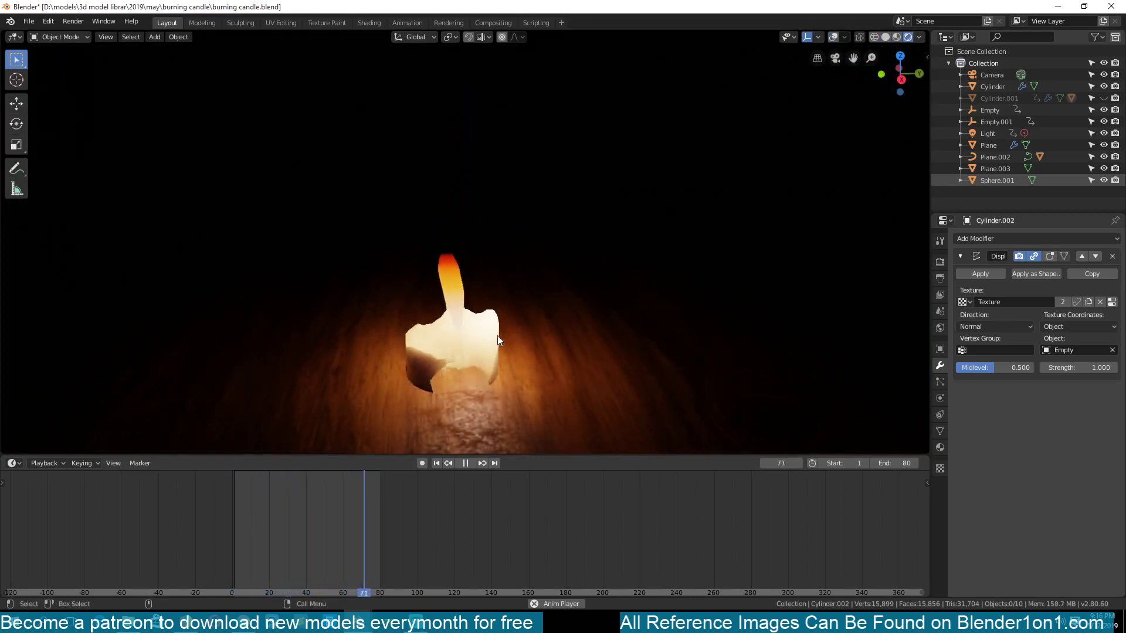
key(space)
Step: Replay the candle animation from frame 12 in LookDev shading, with the Eevee render settings shown beside it
click(897, 37)
click(255, 523)
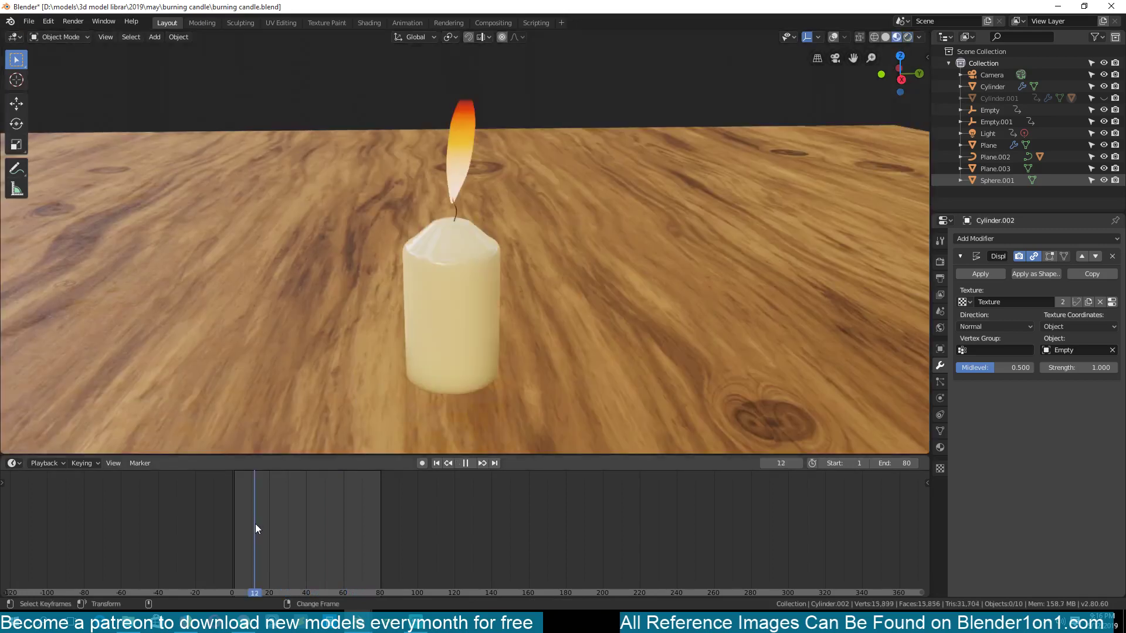
key(space)
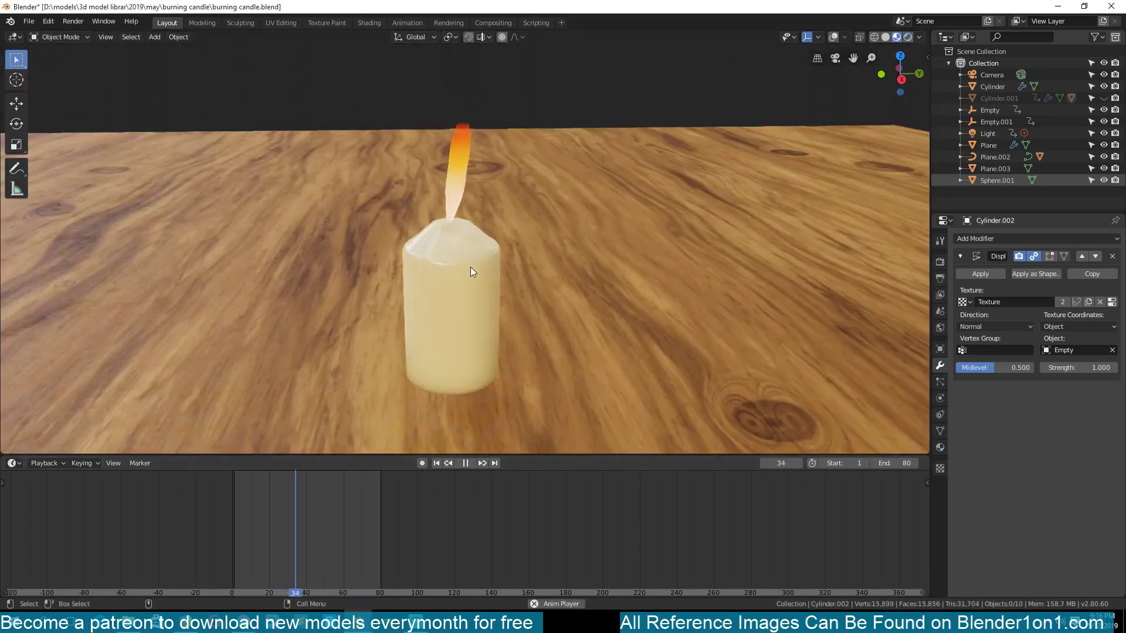
click(940, 262)
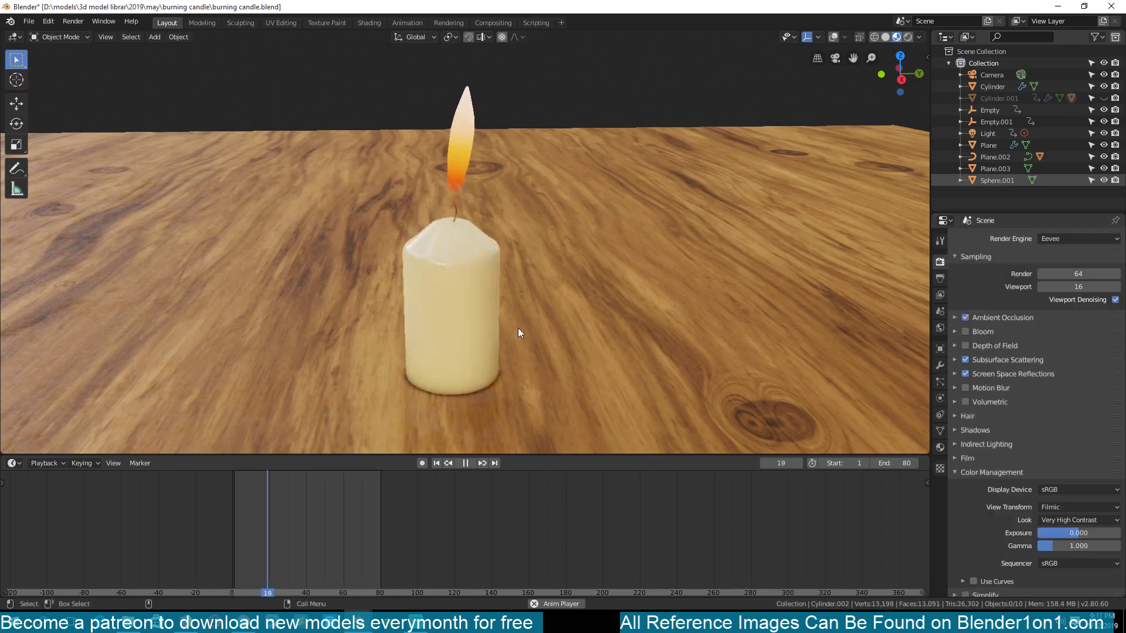
middle_drag(461, 354, 440, 346)
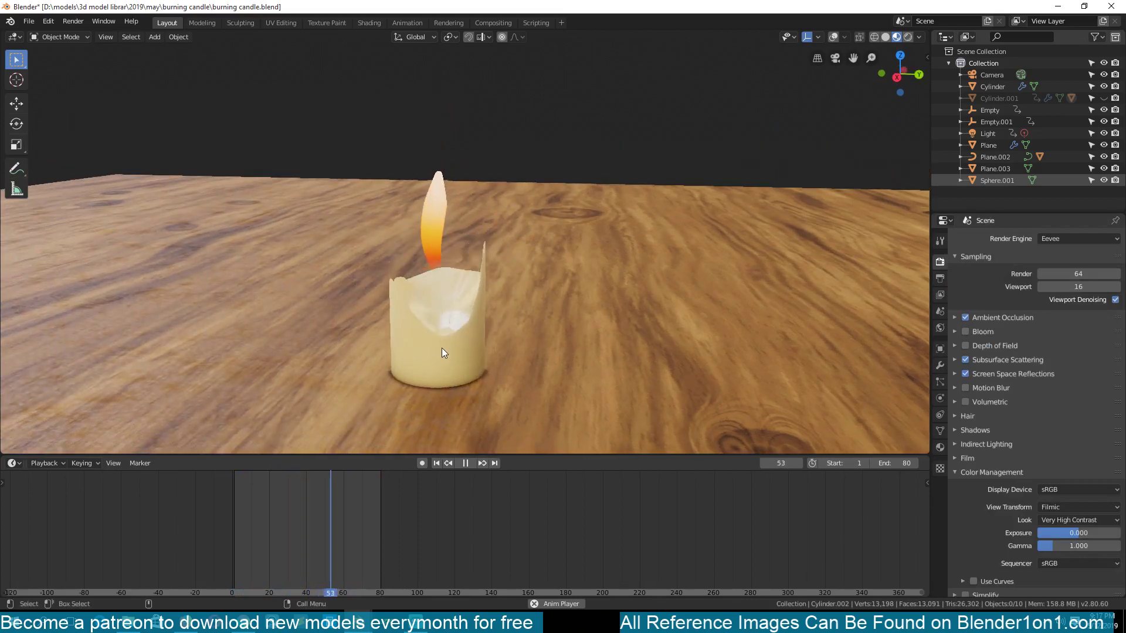
key(space)
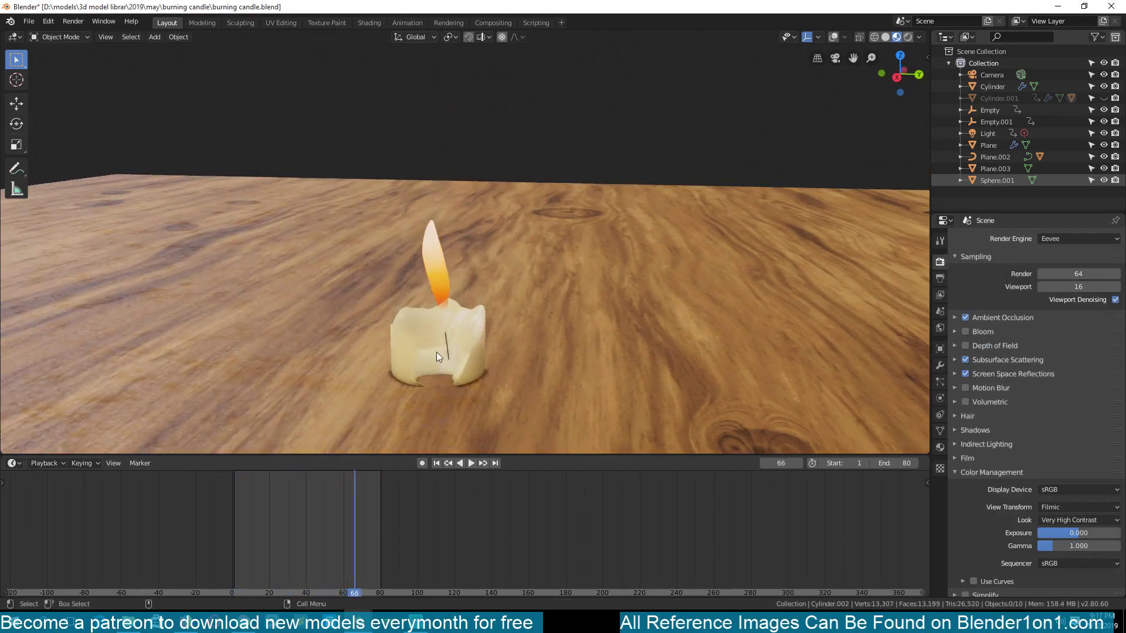
Step: Replay the candle melting from frame 45 and again from frame 34 to examine how the wax recedes
click(316, 493)
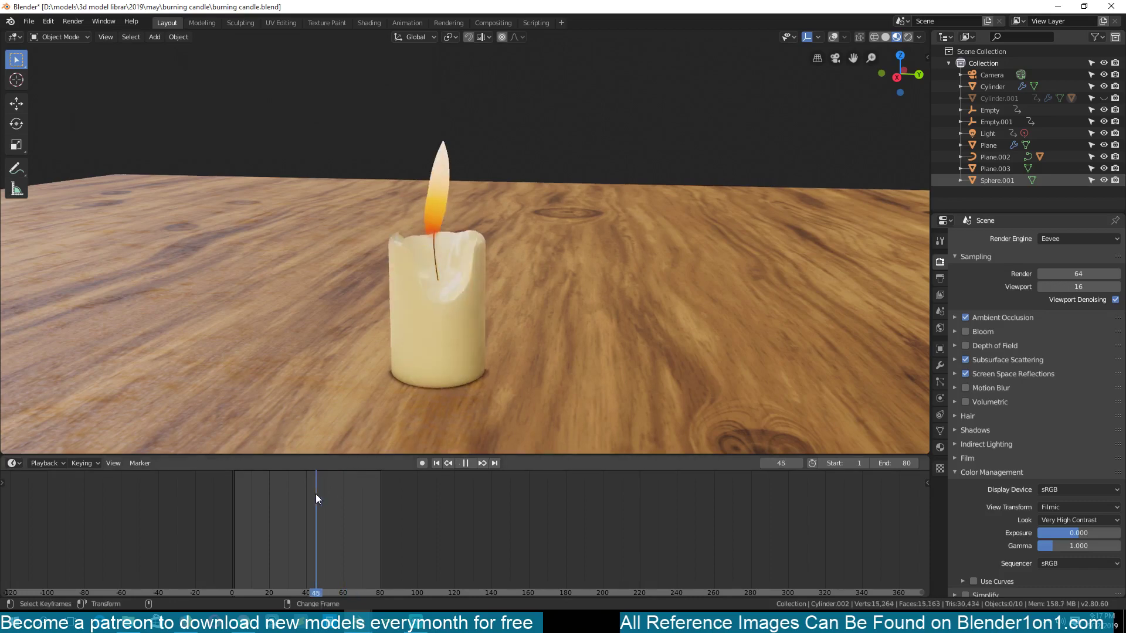
key(space)
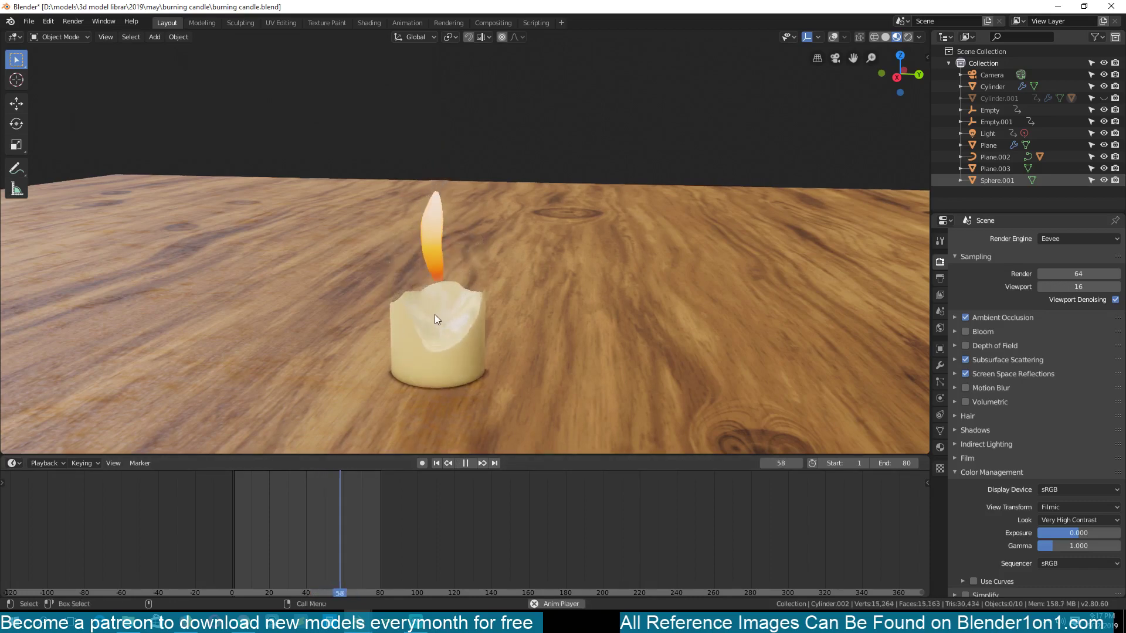
key(space)
click(297, 519)
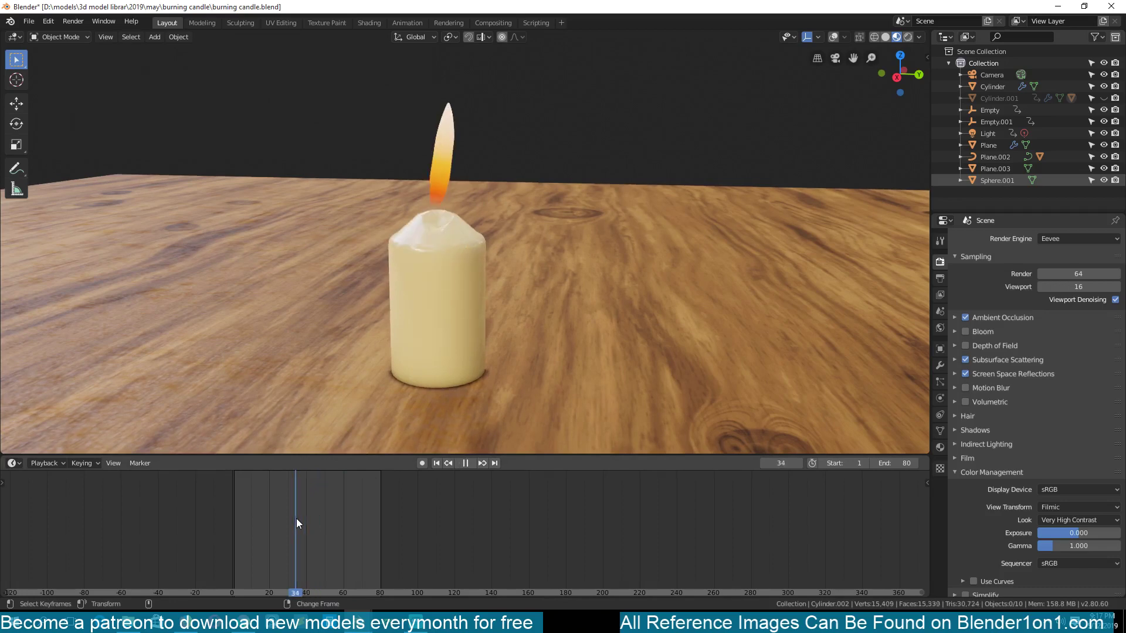
key(space)
key(space)
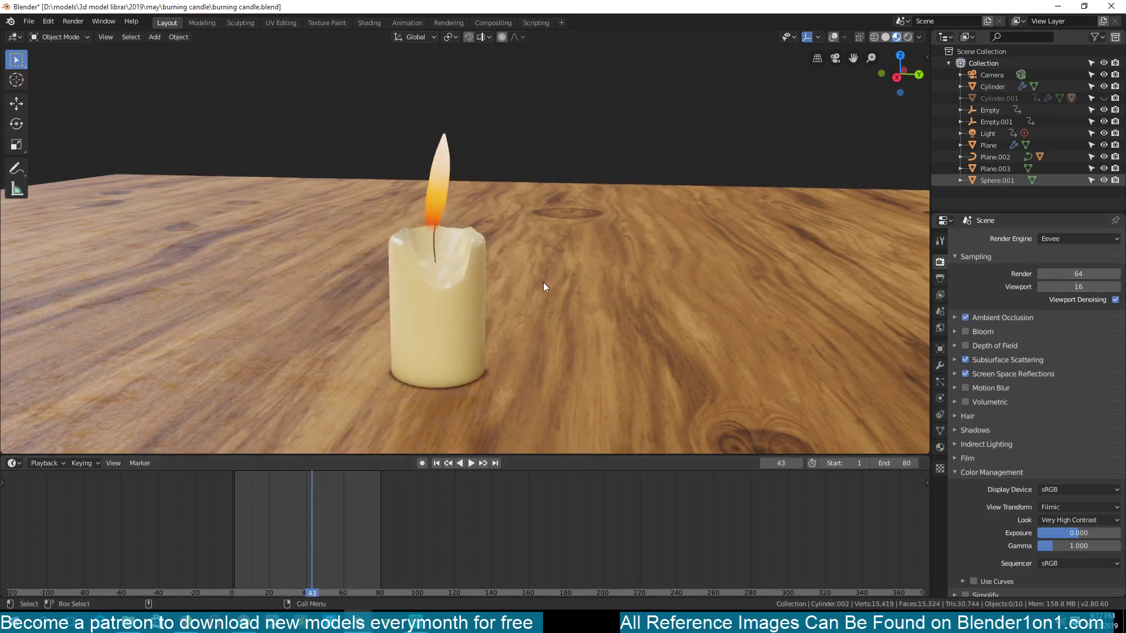
Step: Turn off Subsurface Scattering in the Eevee render settings while viewing the candle's wax up close
mouse_move(543, 283)
middle_down()
mouse_move(535, 318)
mouse_move(507, 306)
mouse_move(516, 293)
mouse_move(554, 289)
middle_up()
scroll(550, 261, up, 5)
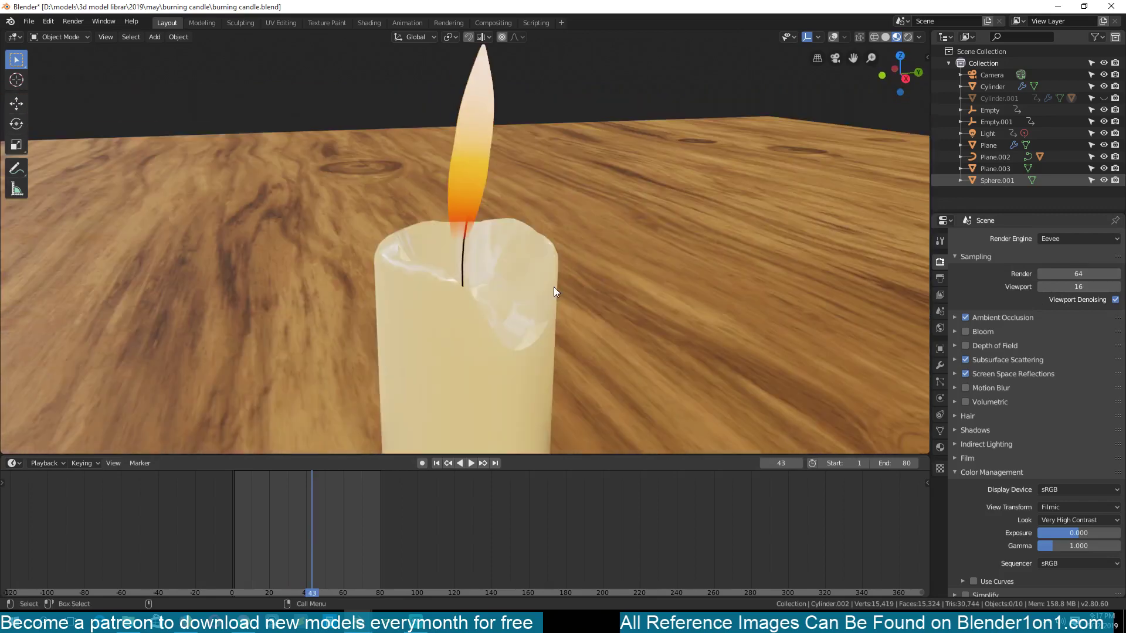
click(965, 374)
click(966, 360)
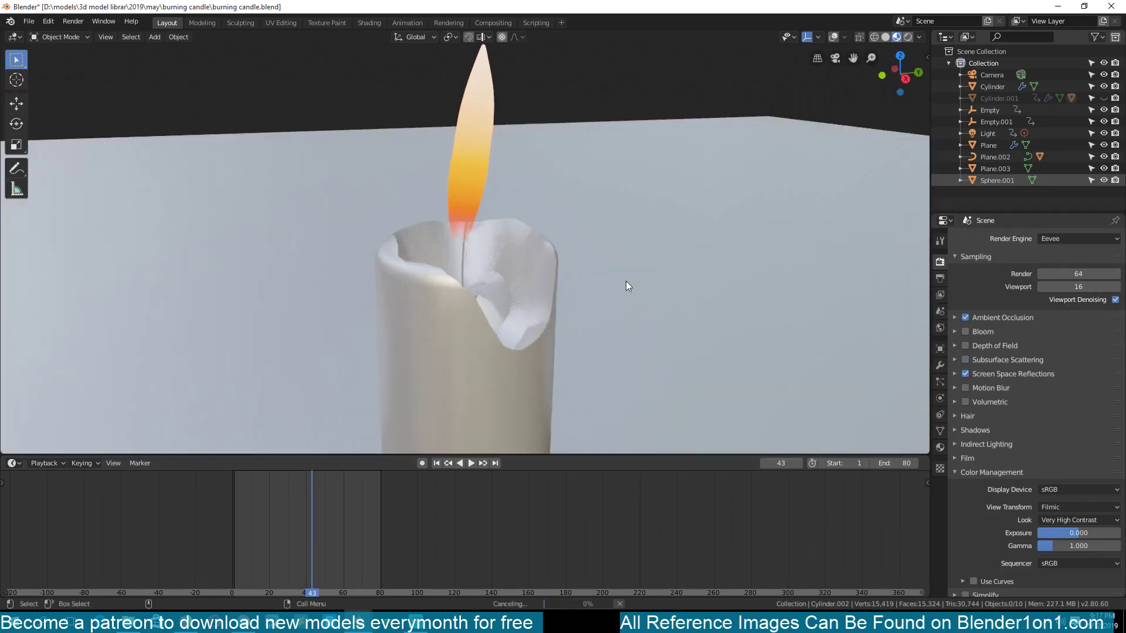
mouse_move(625, 281)
middle_down()
mouse_move(604, 274)
mouse_move(633, 289)
mouse_move(604, 273)
mouse_move(604, 287)
middle_up()
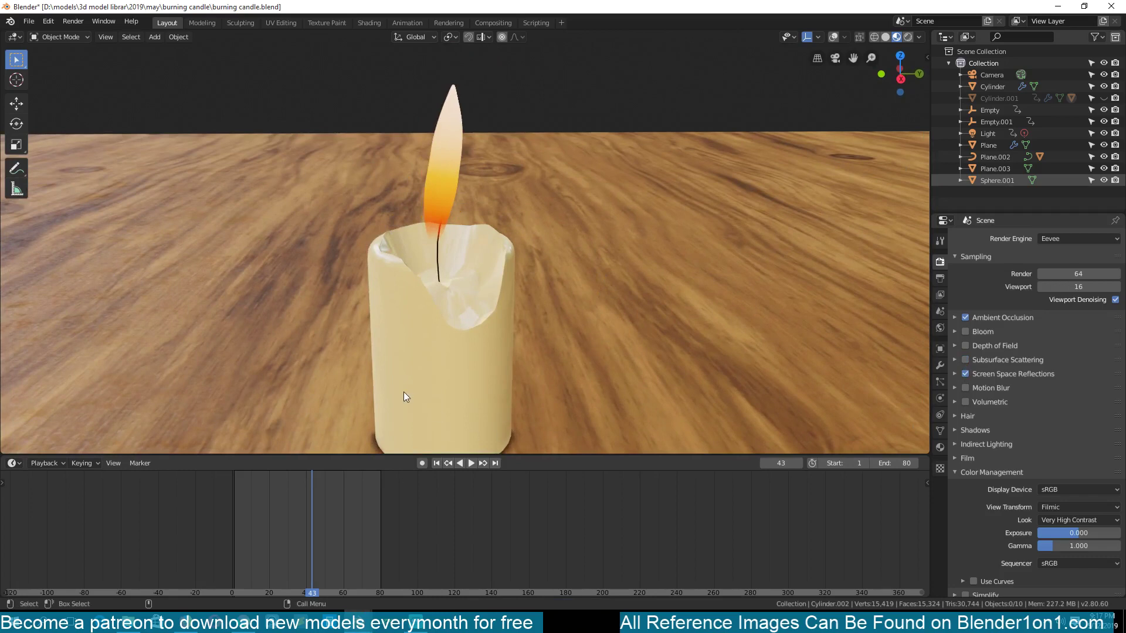
Step: Switch to the other Blender window containing the empty scene
mouse_move(359, 623)
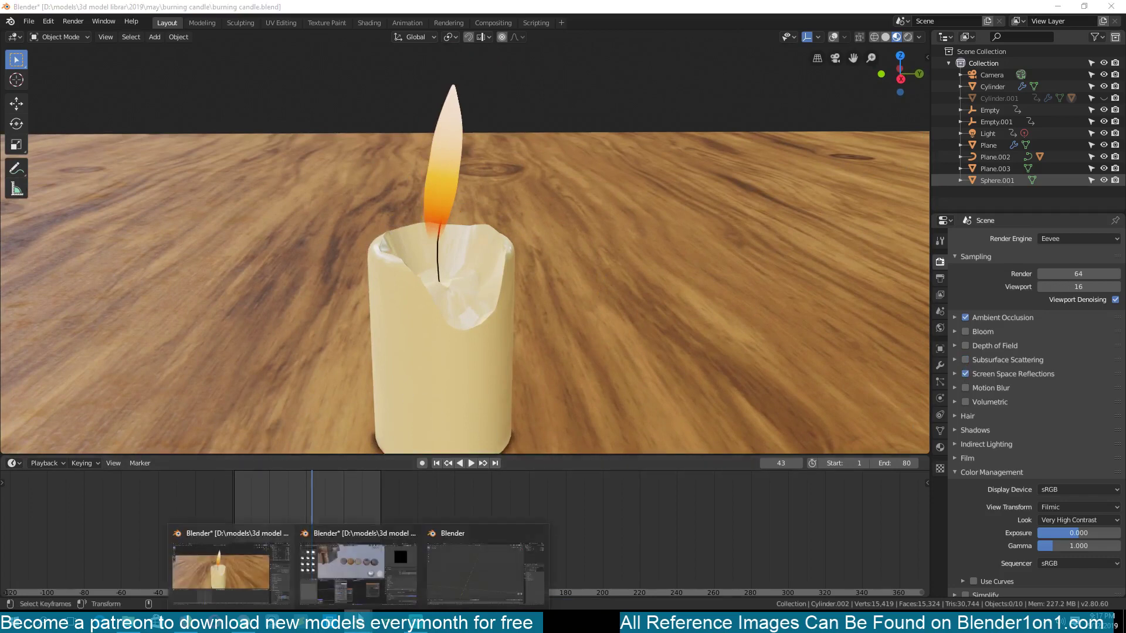
click(453, 565)
scroll(392, 308, down, 2)
key(grave)
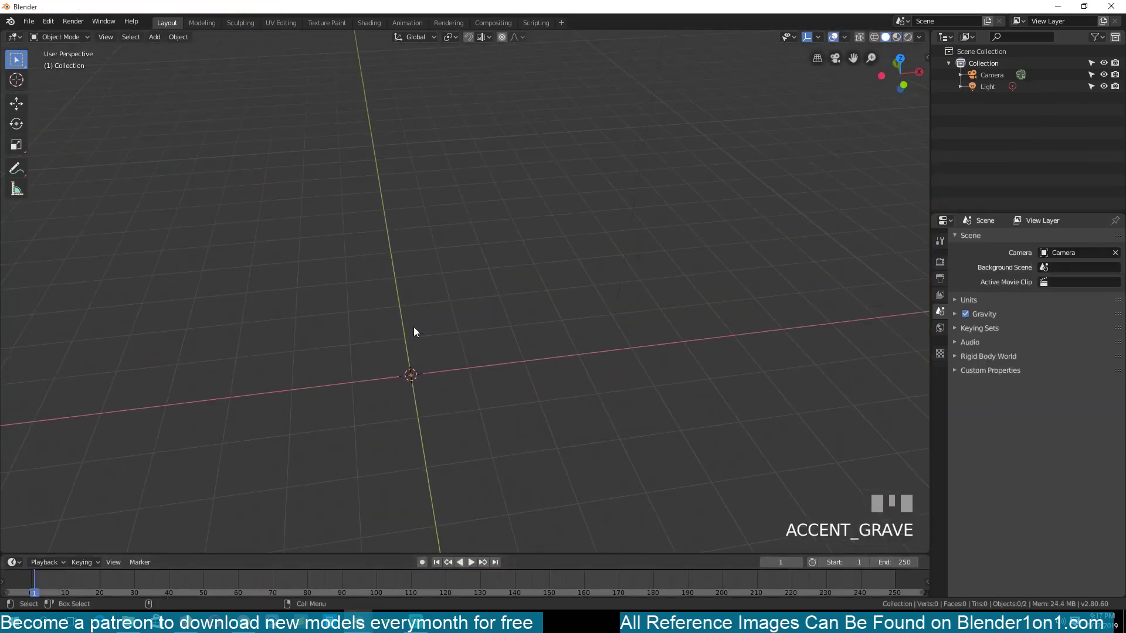
shift+middle_drag(413, 326, 403, 277)
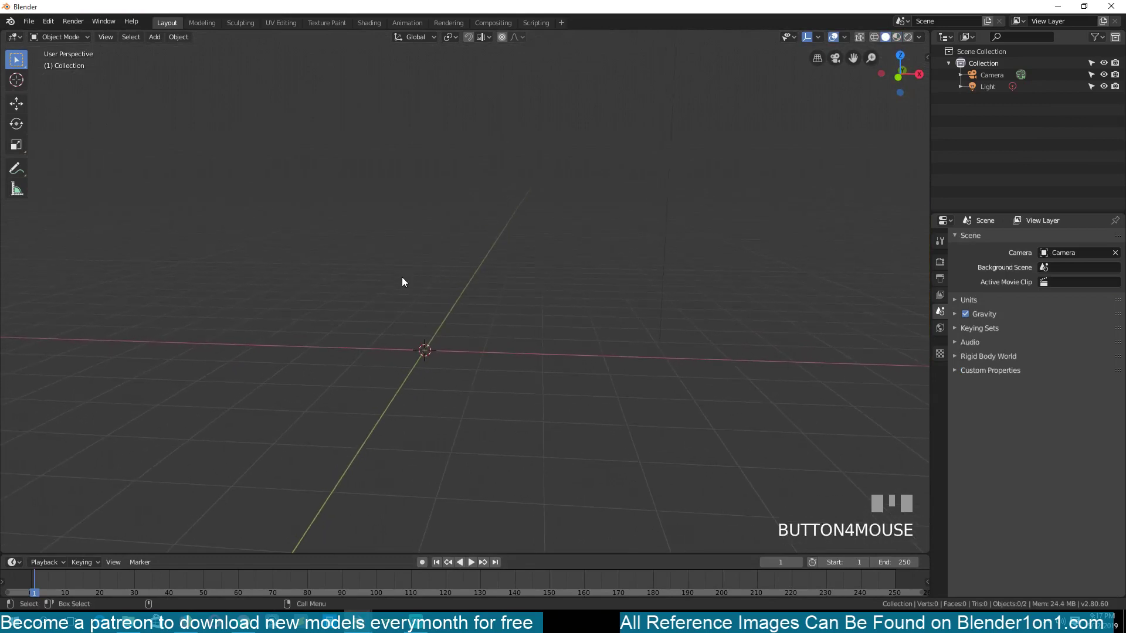
scroll(402, 282, up, 1)
Step: Add a mesh cylinder and scale it down on X and Y to about a third of its width, keeping its height
key(shift+a)
mouse_move(440, 270)
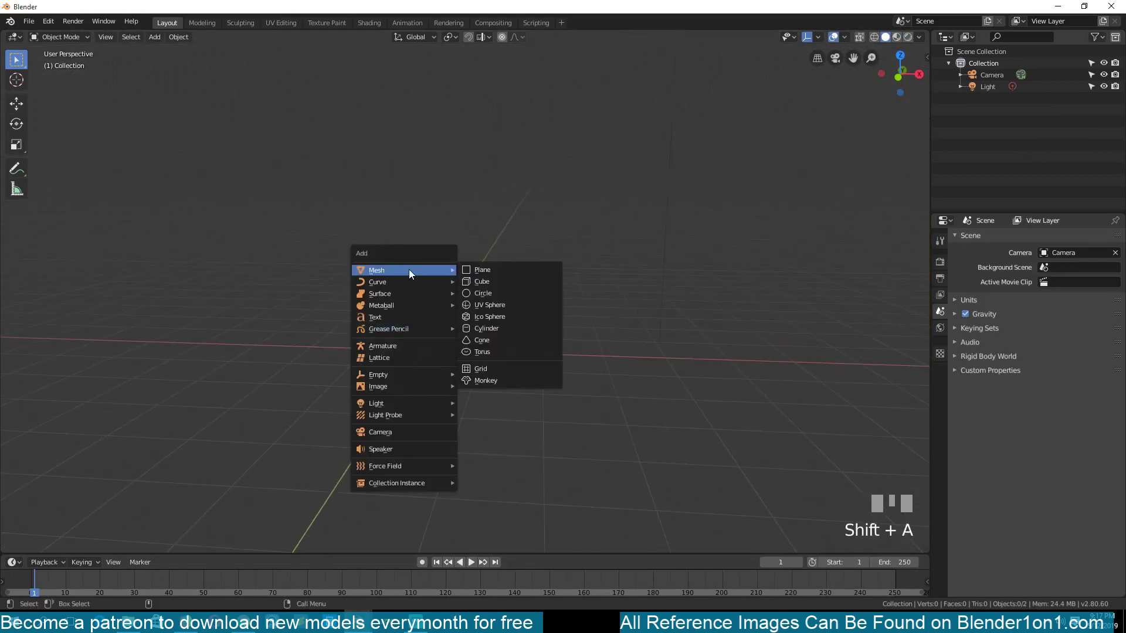
click(499, 328)
scroll(525, 360, up, 2)
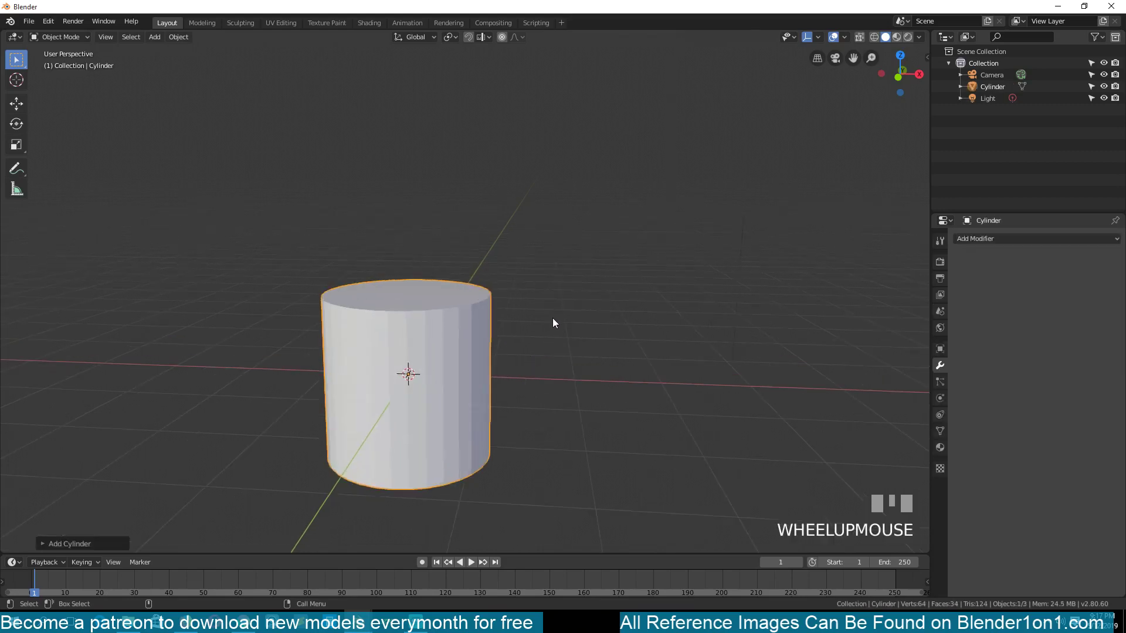
key(s)
key(shift+z)
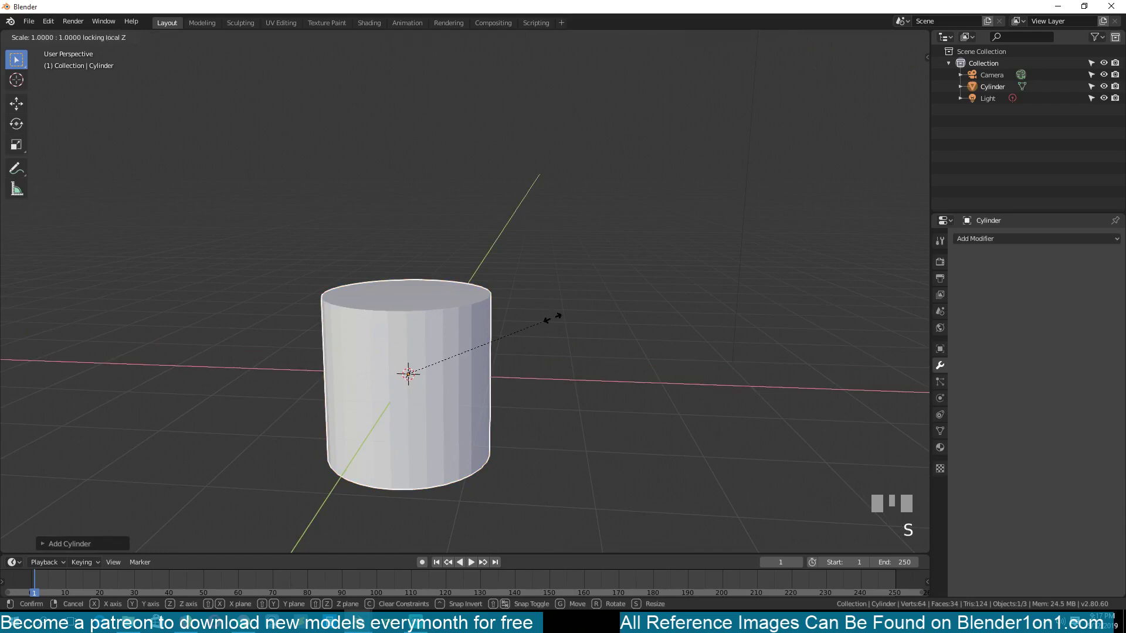
click(451, 347)
Step: Move the cylinder up along Z and align its base with the ground line in the front view
key(g)
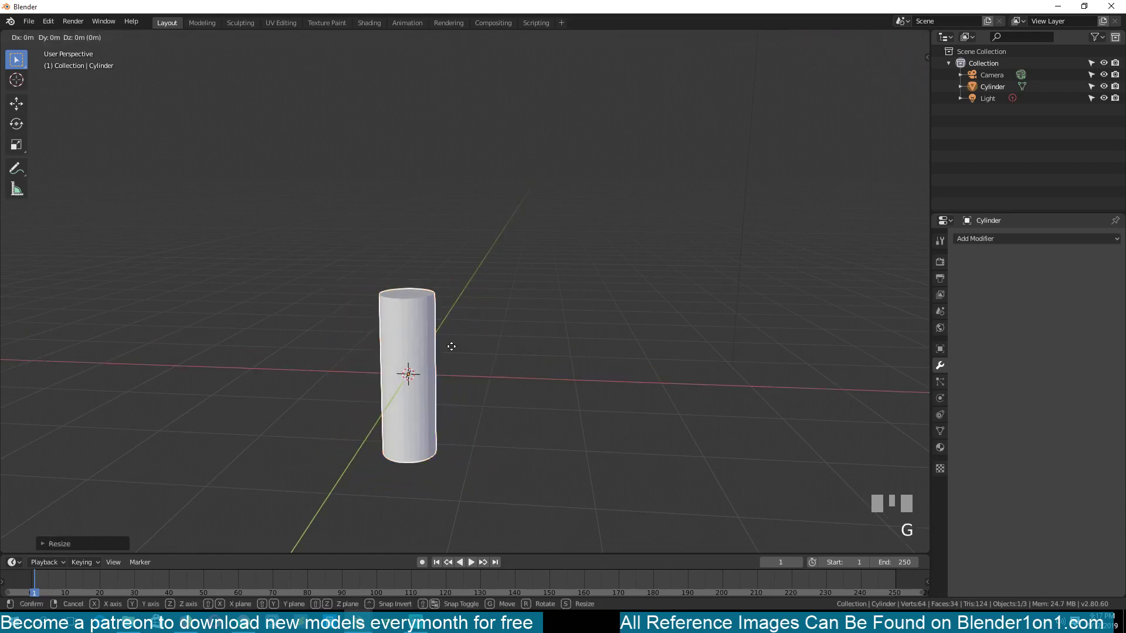
key(z)
click(453, 258)
key(KP_1)
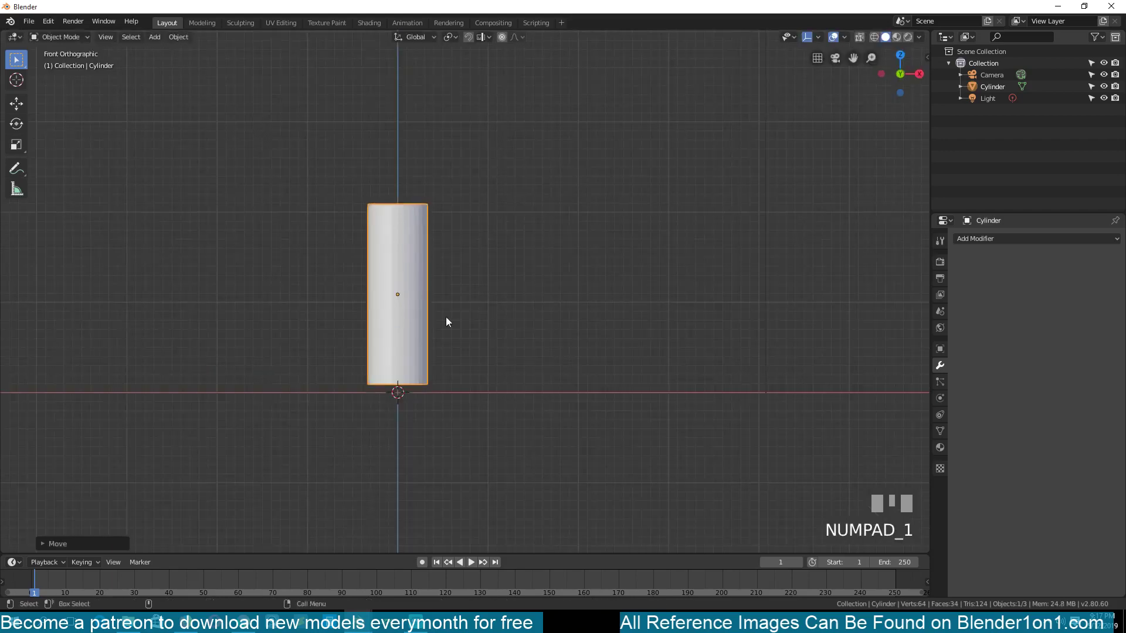
scroll(443, 343, up, 3)
key(g)
click(440, 358)
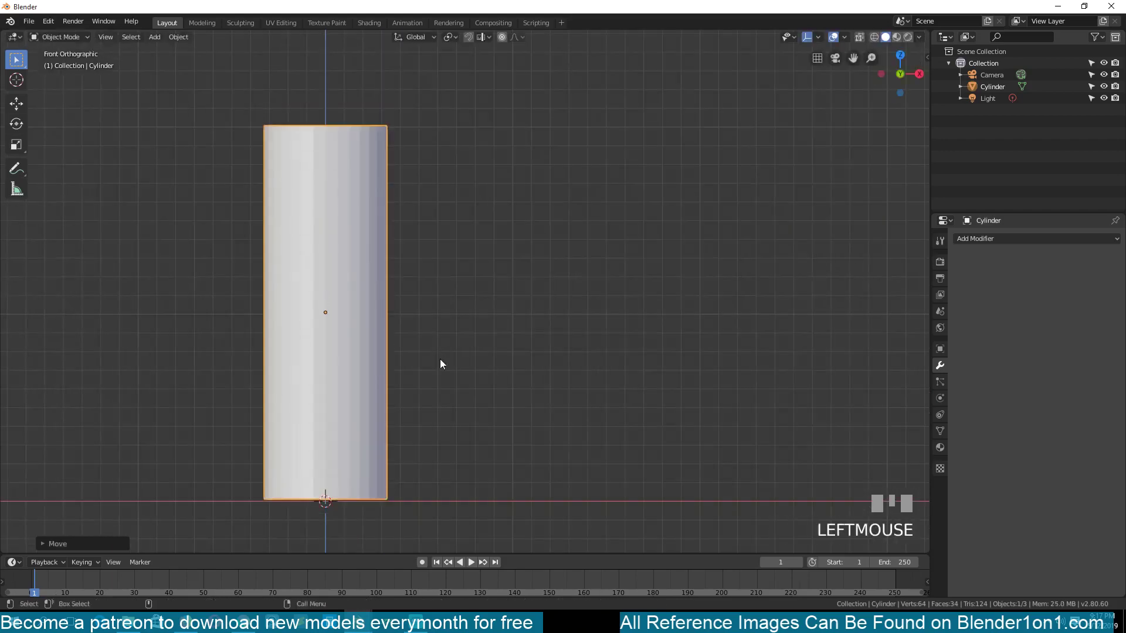
Step: Shade the cylinder smooth and apply its rotation and scale
key(grave)
right_click(420, 273)
click(420, 272)
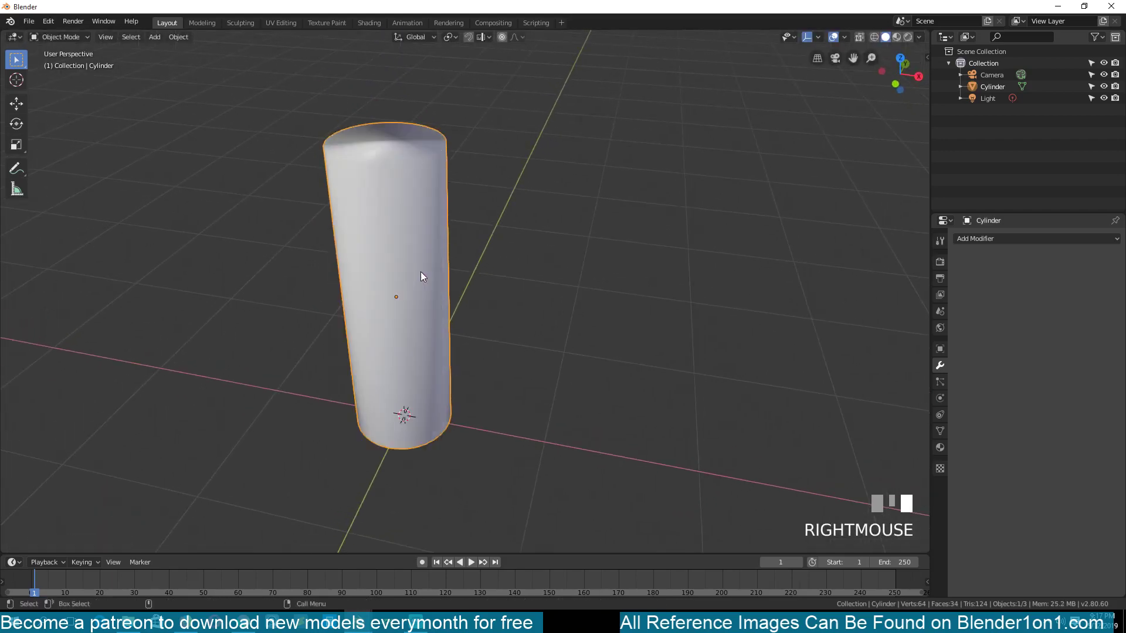
key(ctrl+a)
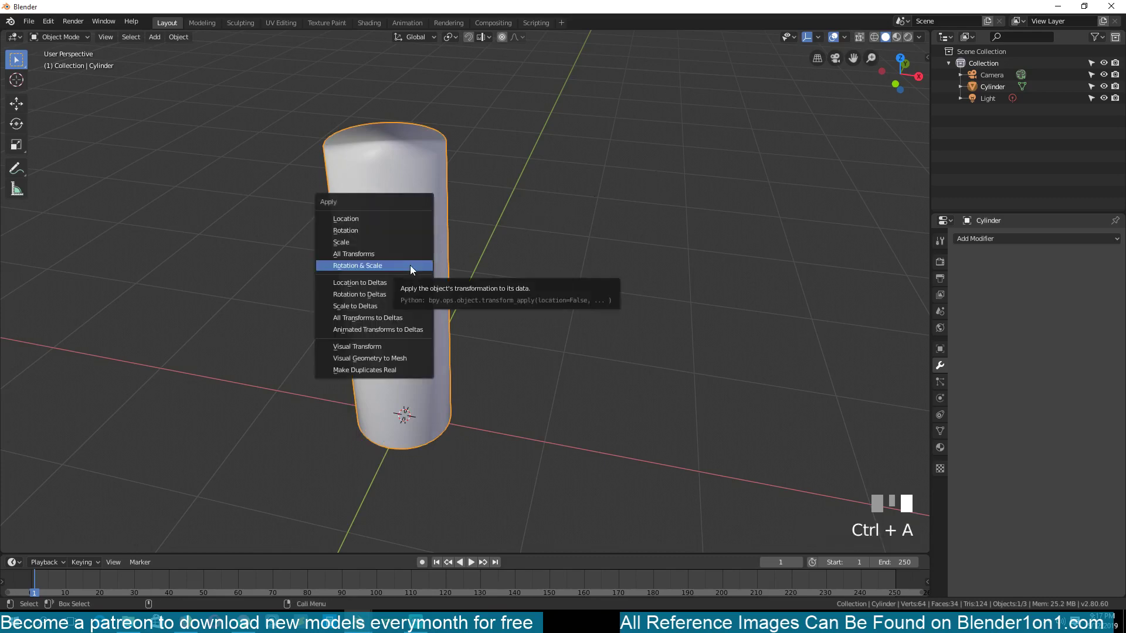
click(410, 266)
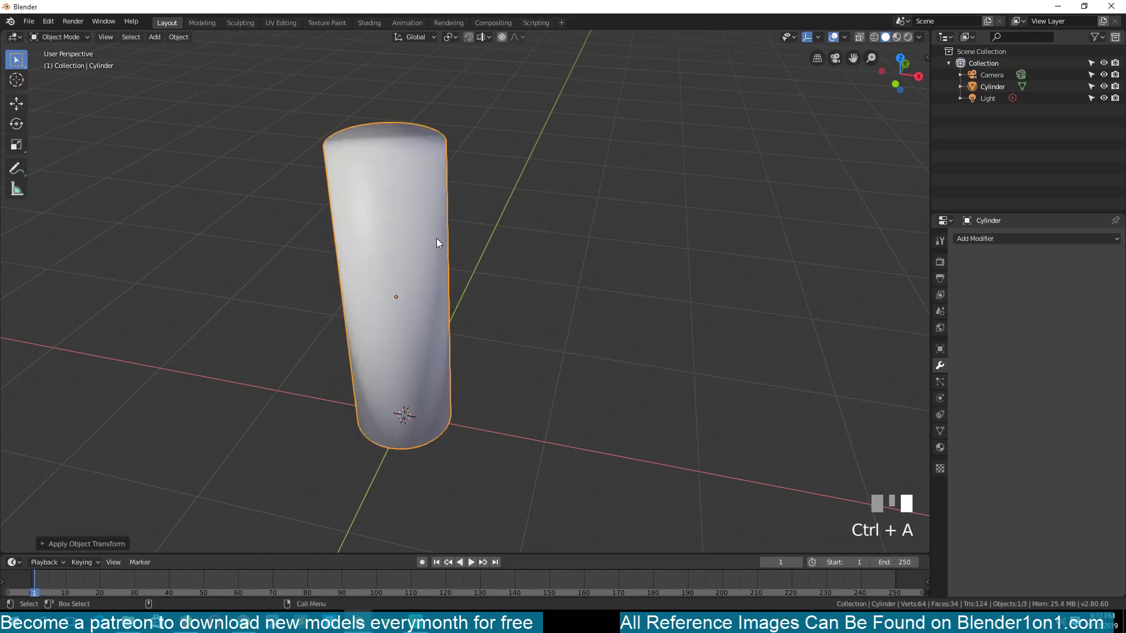
Step: In edit mode, select the cylinder's top and bottom edge loops and try to bevel them with 4 segments
key(grave)
key(Tab)
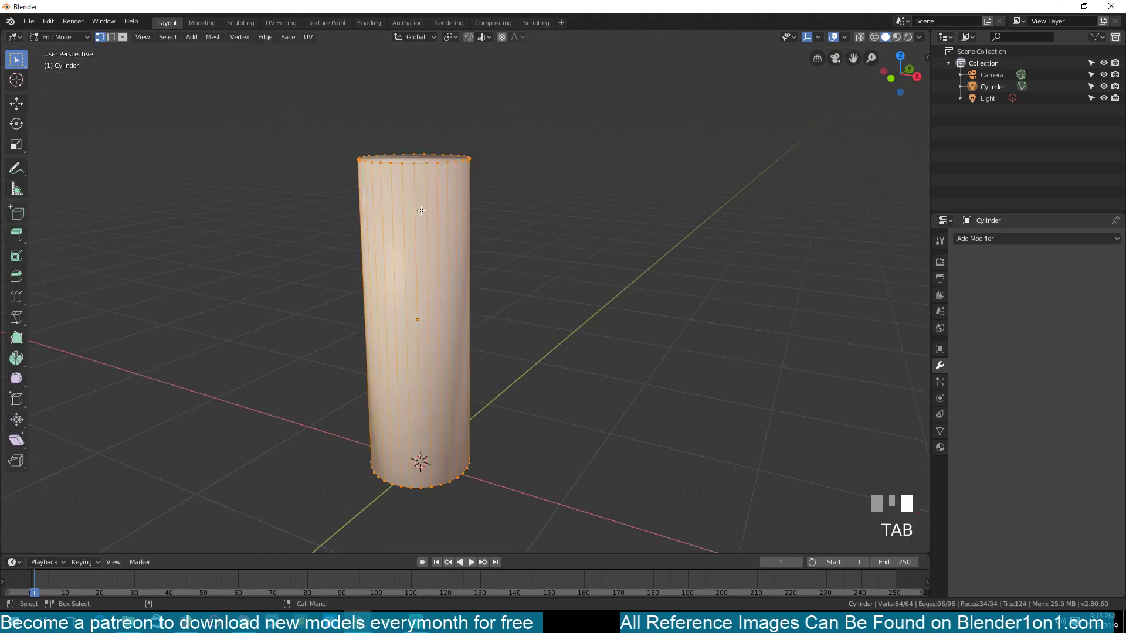
key(grave)
key(2)
alt+click(405, 165)
key(grave)
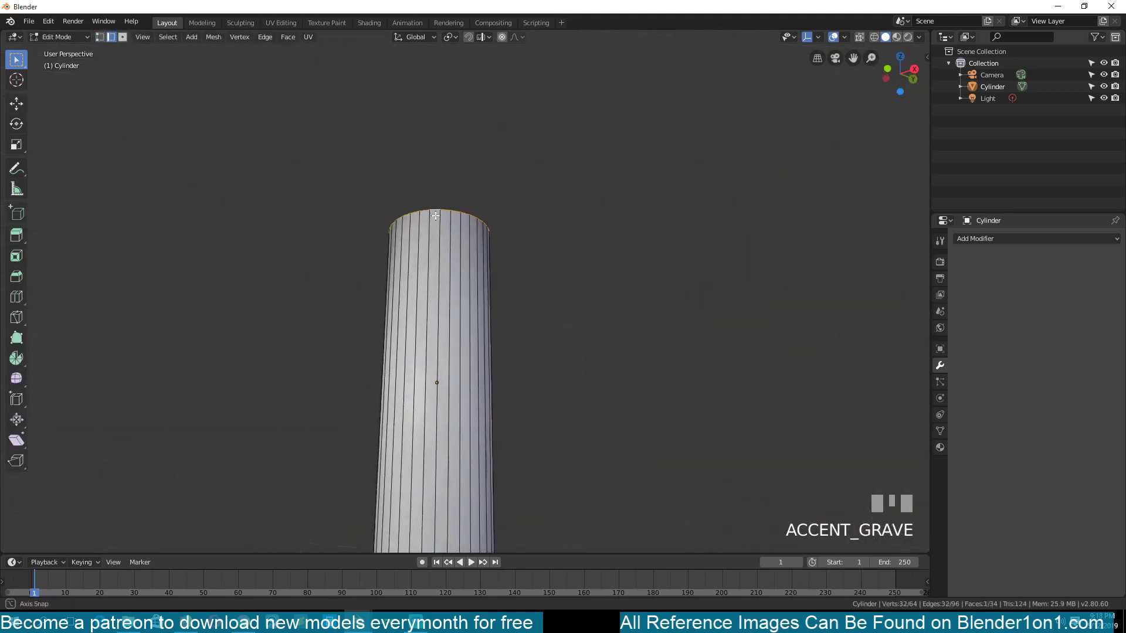
shift+middle_drag(434, 308, 439, 161)
alt+shift+click(451, 411)
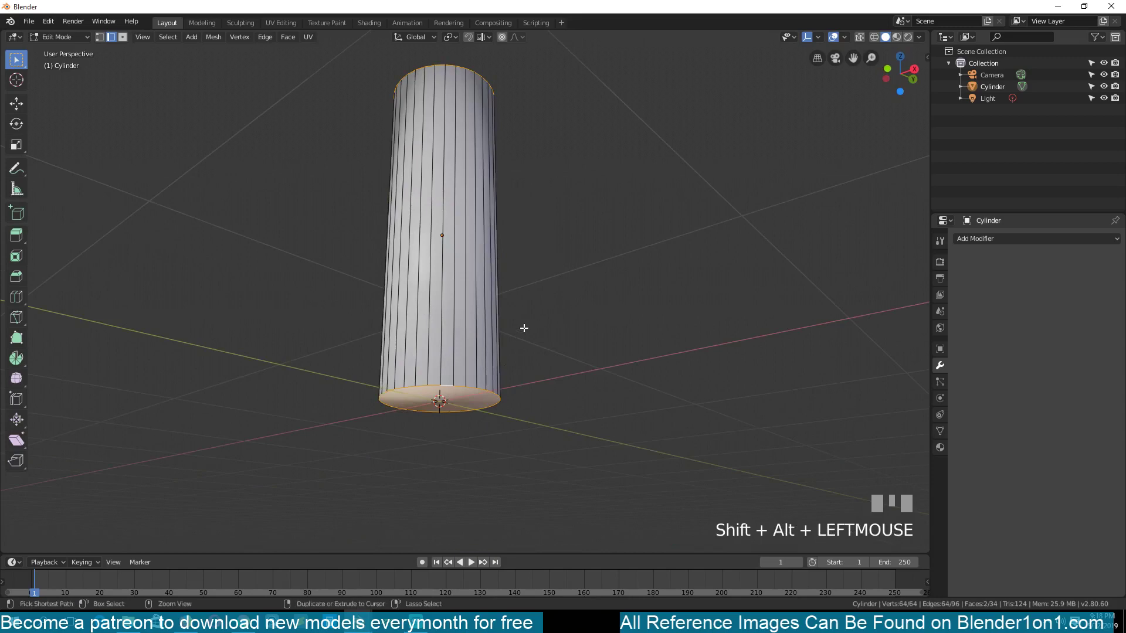
key(ctrl+b)
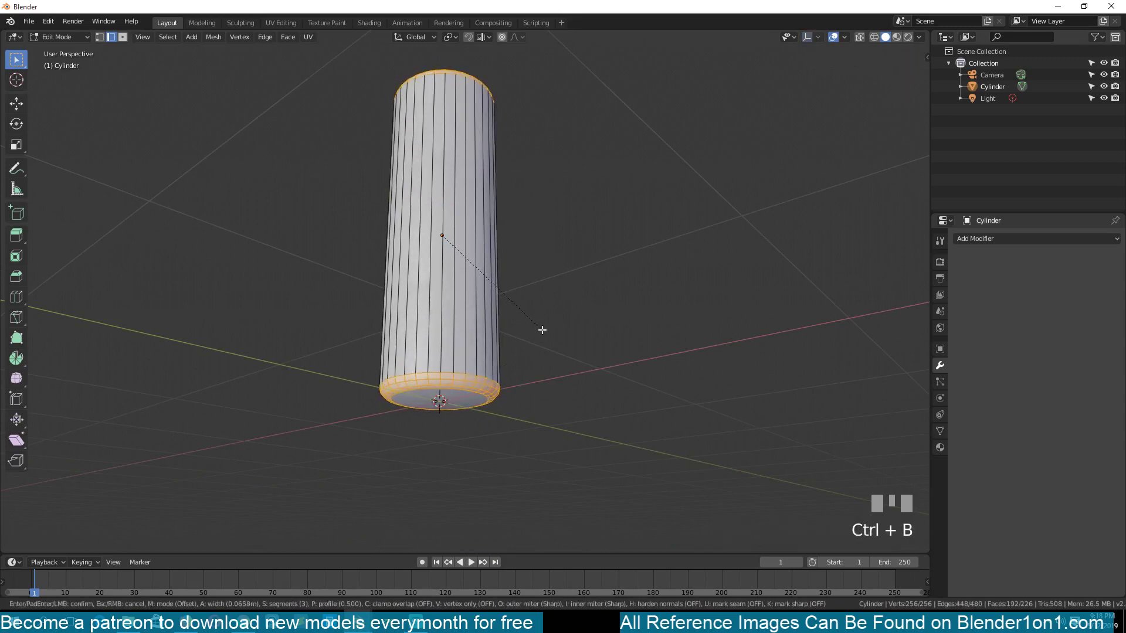
scroll(543, 330, down, 2)
scroll(543, 329, up, 2)
scroll(541, 332, up, 1)
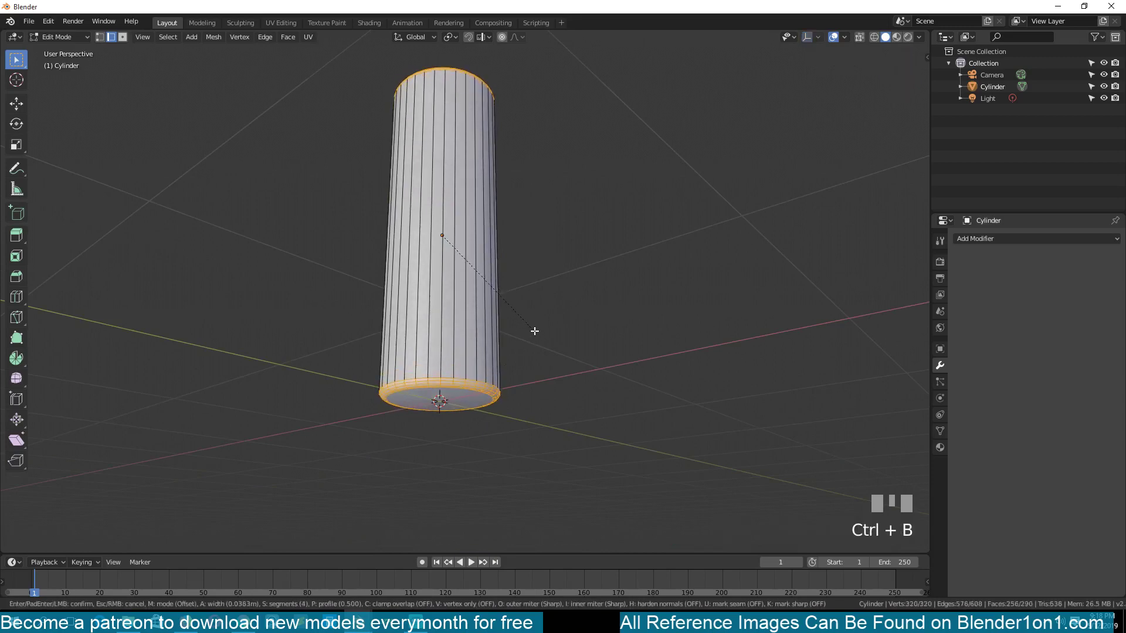
click(529, 273)
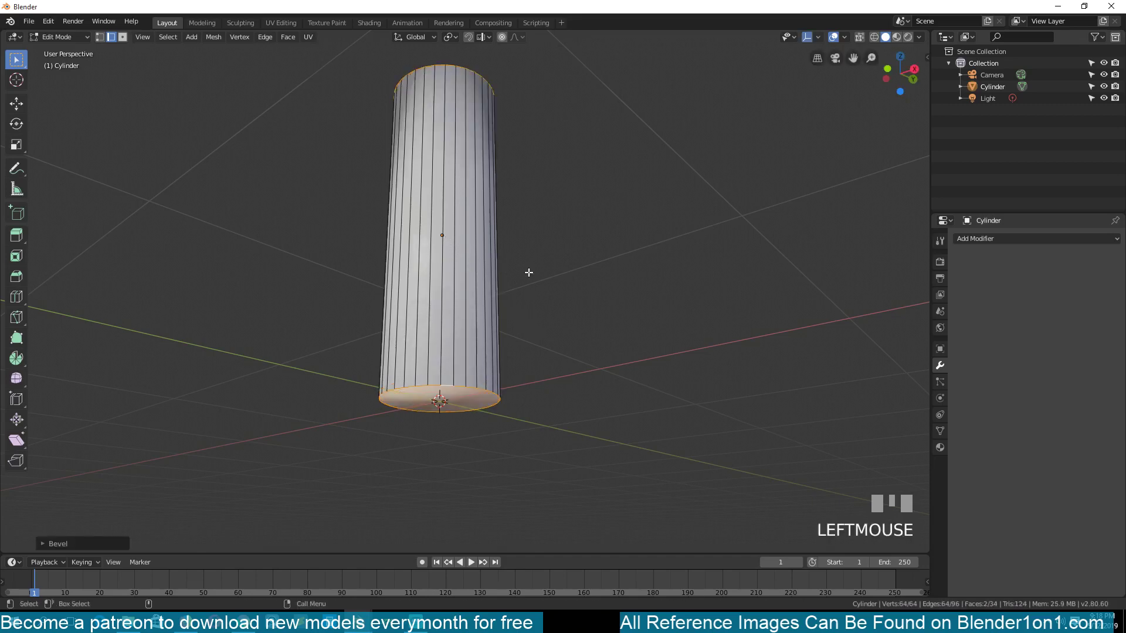
Step: Bevel the selected top and bottom edge loops of the cylinder into narrow rounded rims
key(ctrl+b)
click(573, 364)
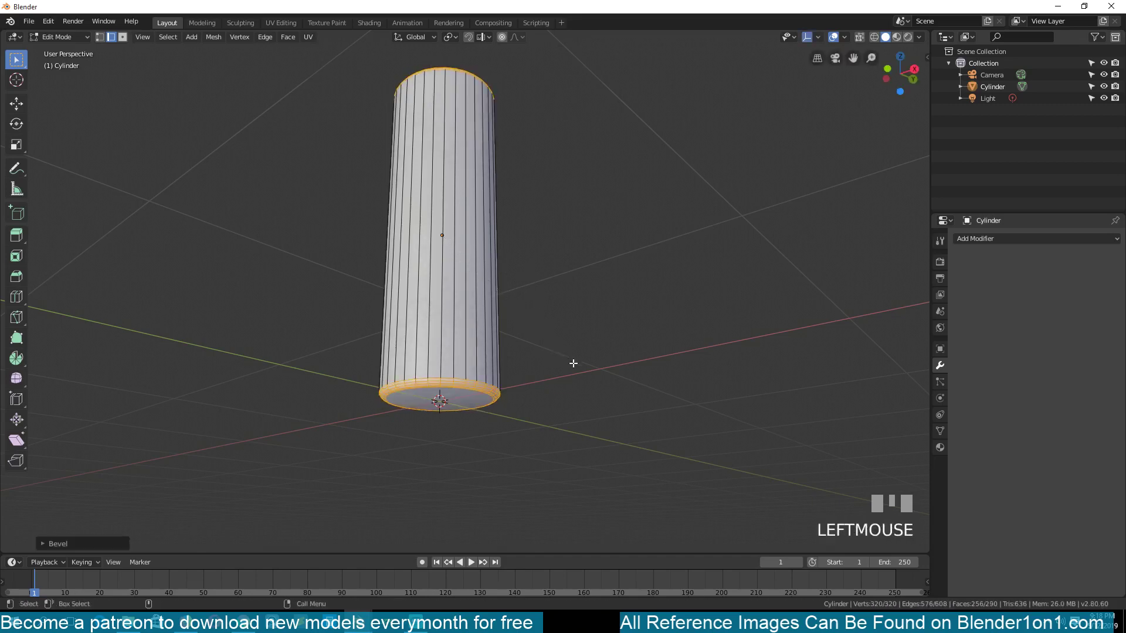
key(grave)
middle_drag(546, 294, 476, 373)
scroll(499, 350, down, 3)
Step: Switch to the front view in object mode and place the 3D cursor in the empty space beside the cylinder's upper half
key(grave)
click(442, 323)
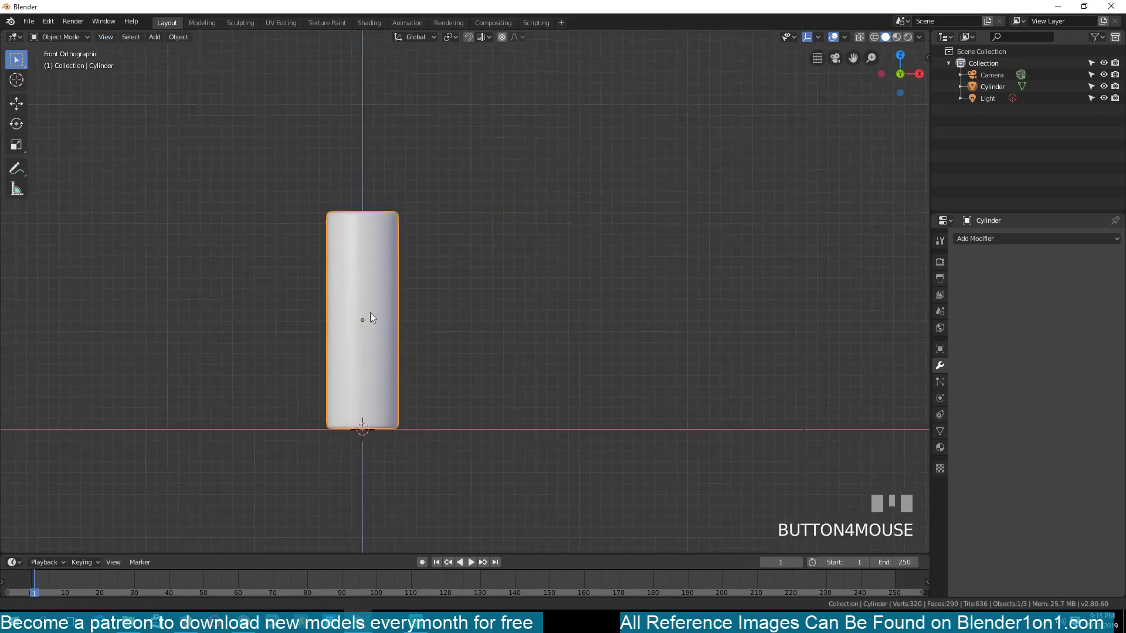
scroll(389, 360, up, 2)
shift+middle_drag(426, 297, 414, 221)
shift+middle_drag(403, 105, 403, 144)
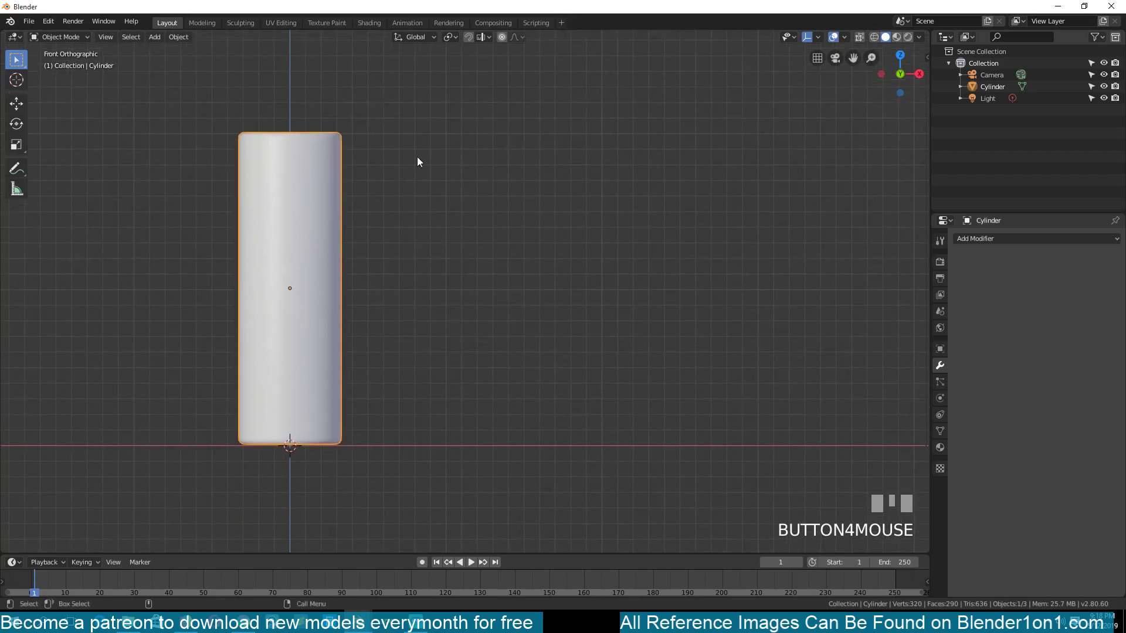
shift+middle_drag(420, 298, 390, 260)
shift+right_click(422, 193)
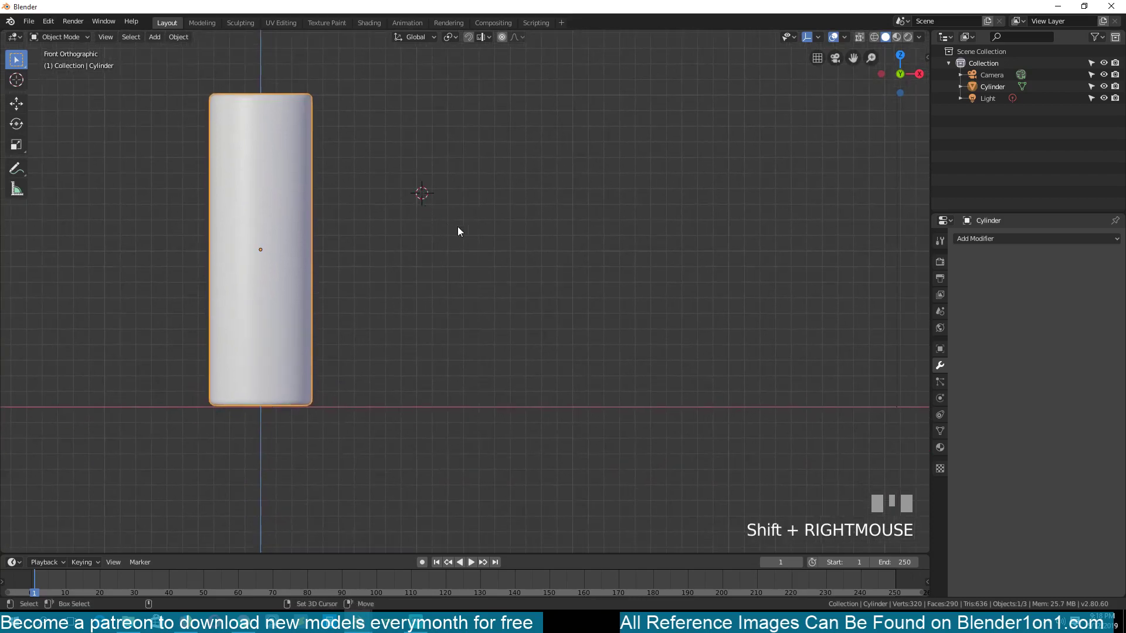
Step: Add a plane at the 3D cursor, rotate it 90° about X and move it clear of the cylinder
key(shift+a)
click(502, 223)
text(rx90)
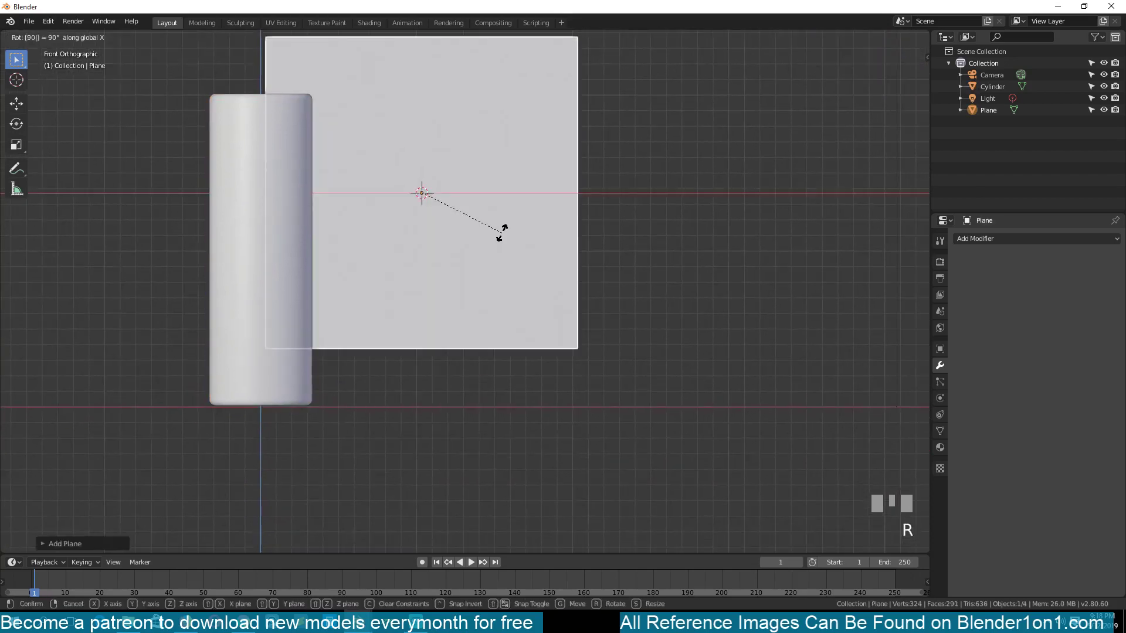
key(Return)
key(g)
click(455, 242)
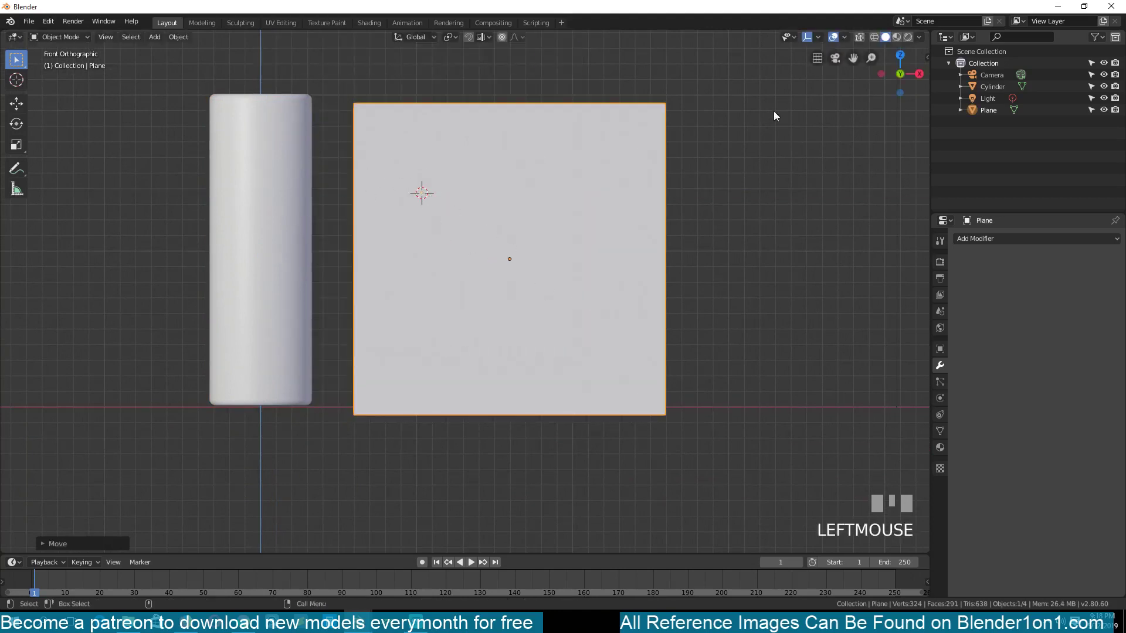
Step: Set the solid viewport shading to Random colour and enable Cavity
click(920, 37)
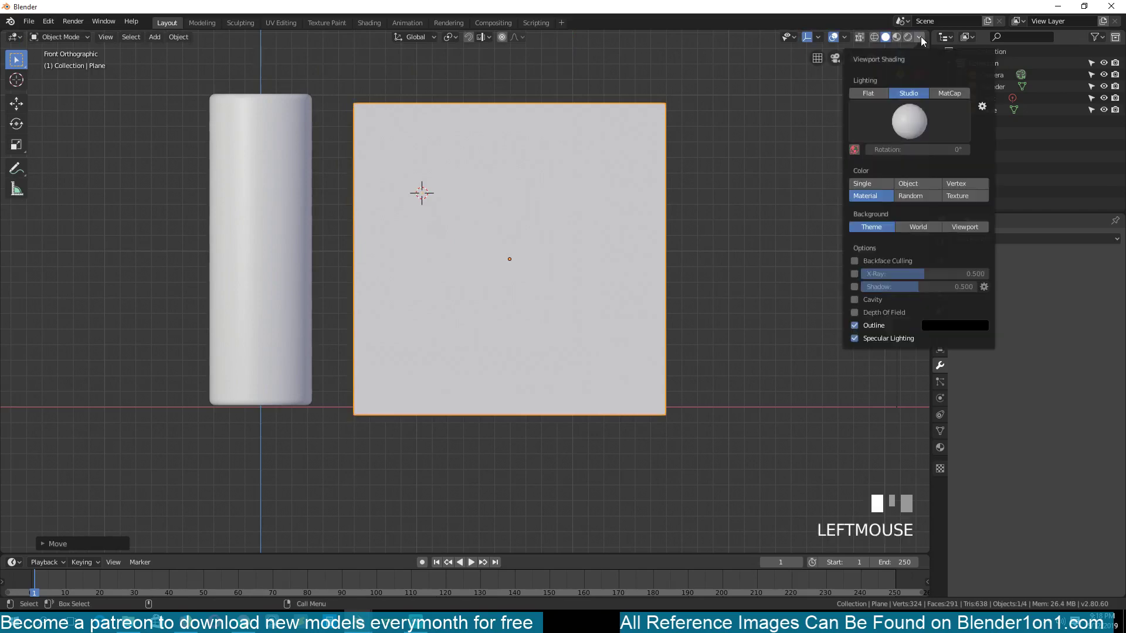
click(931, 198)
click(857, 301)
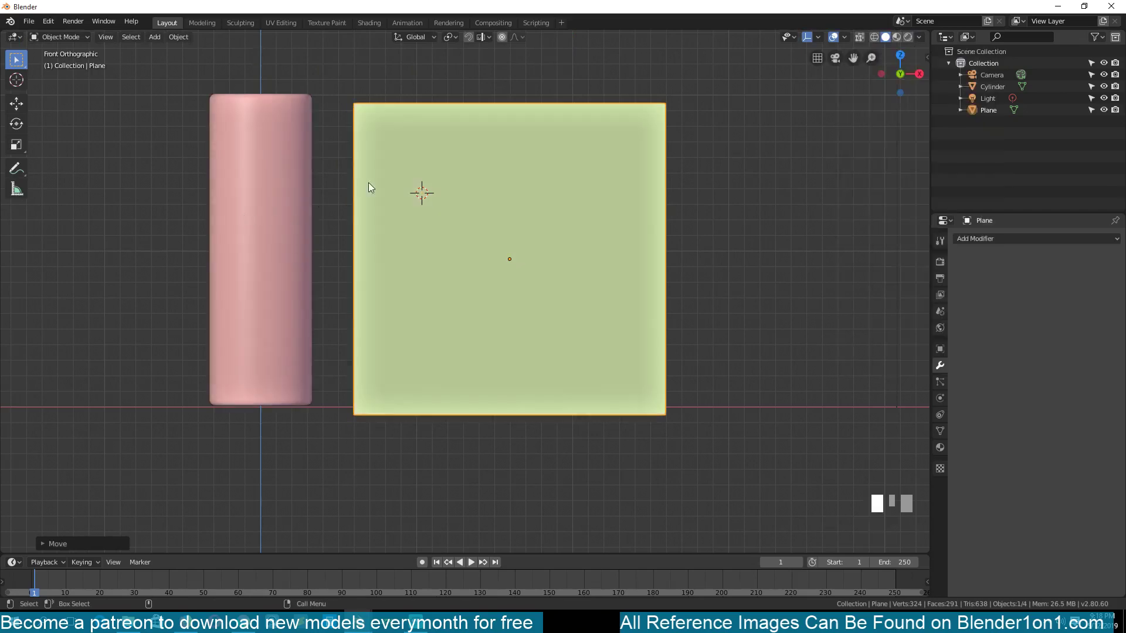
key(grave)
click(302, 112)
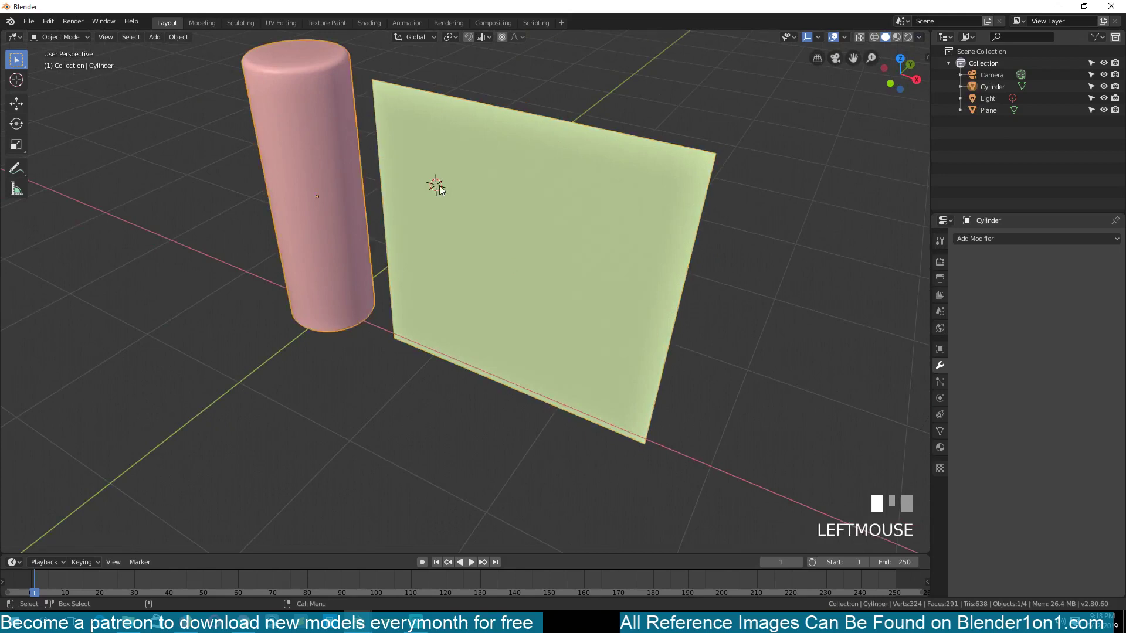
Step: In edit mode, delete all of the plane's vertices except the upper one nearest the cylinder
click(484, 177)
key(KP_1)
key(Tab)
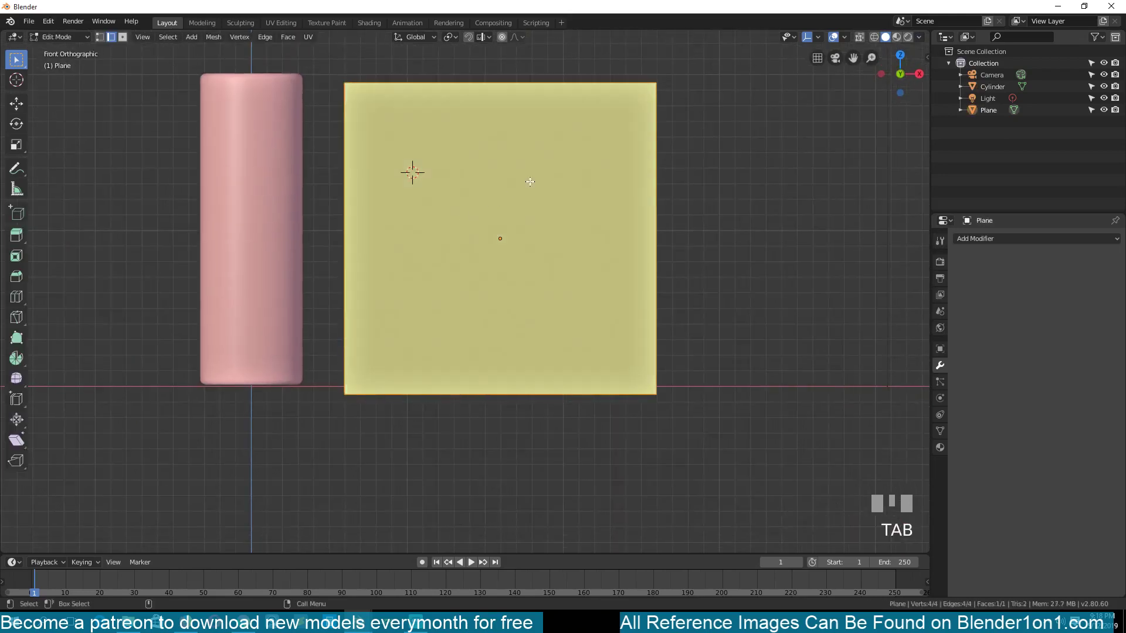
key(1)
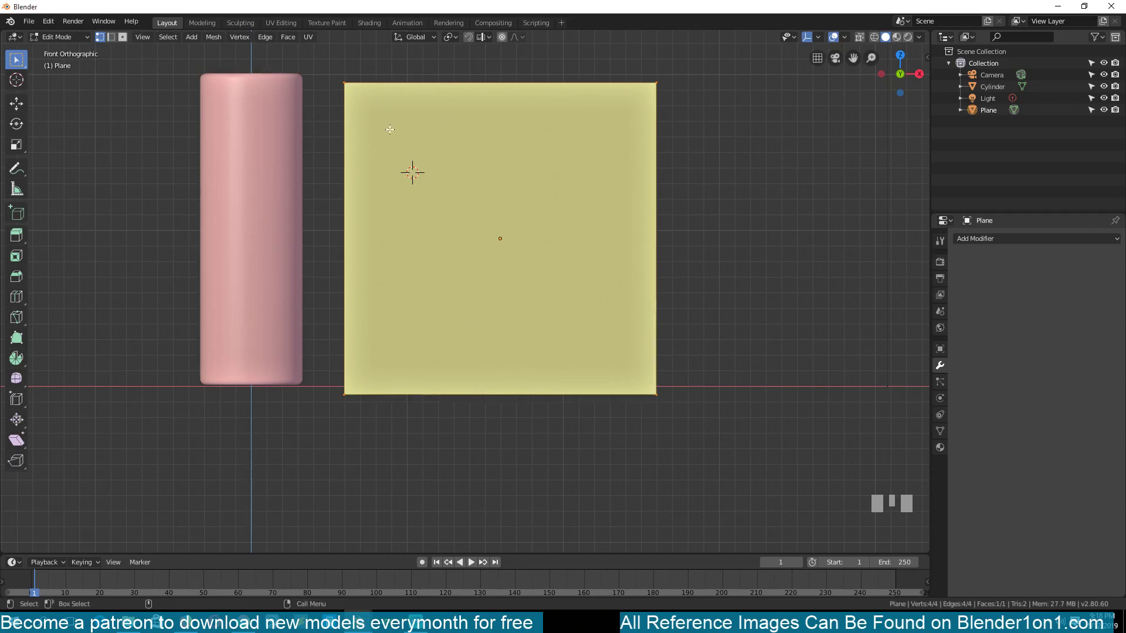
click(343, 83)
key(ctrl+i)
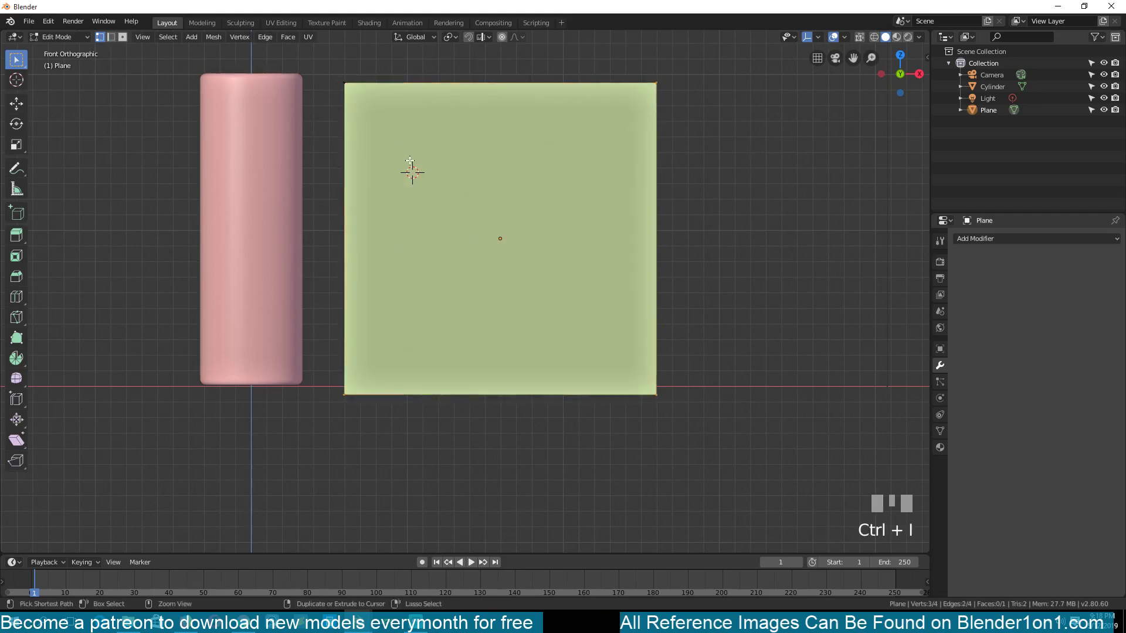
key(x)
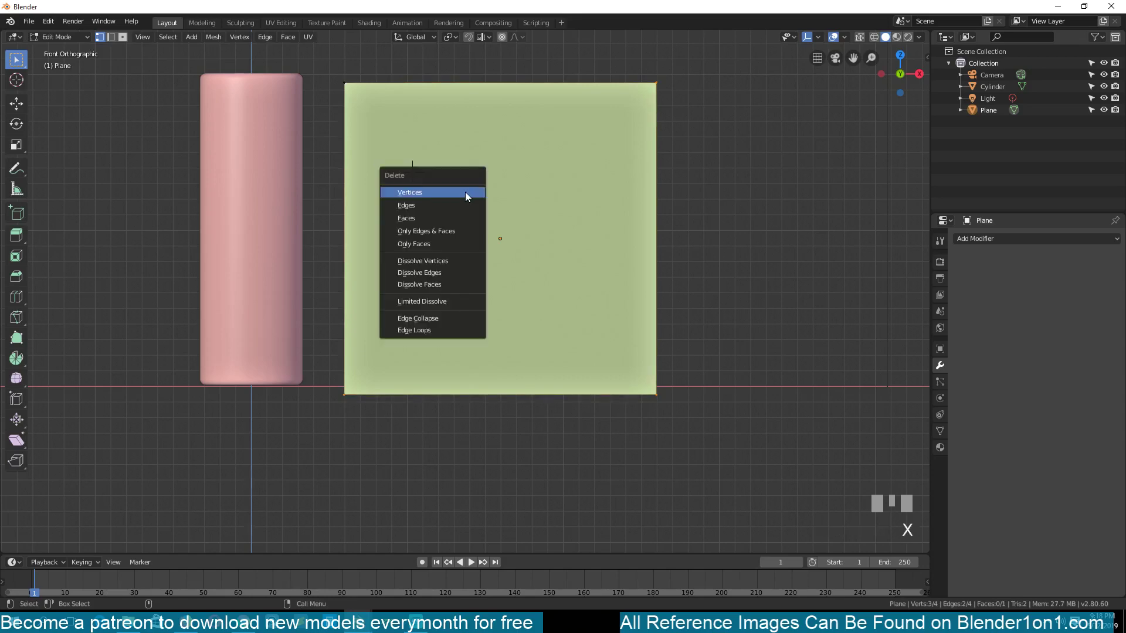
click(465, 192)
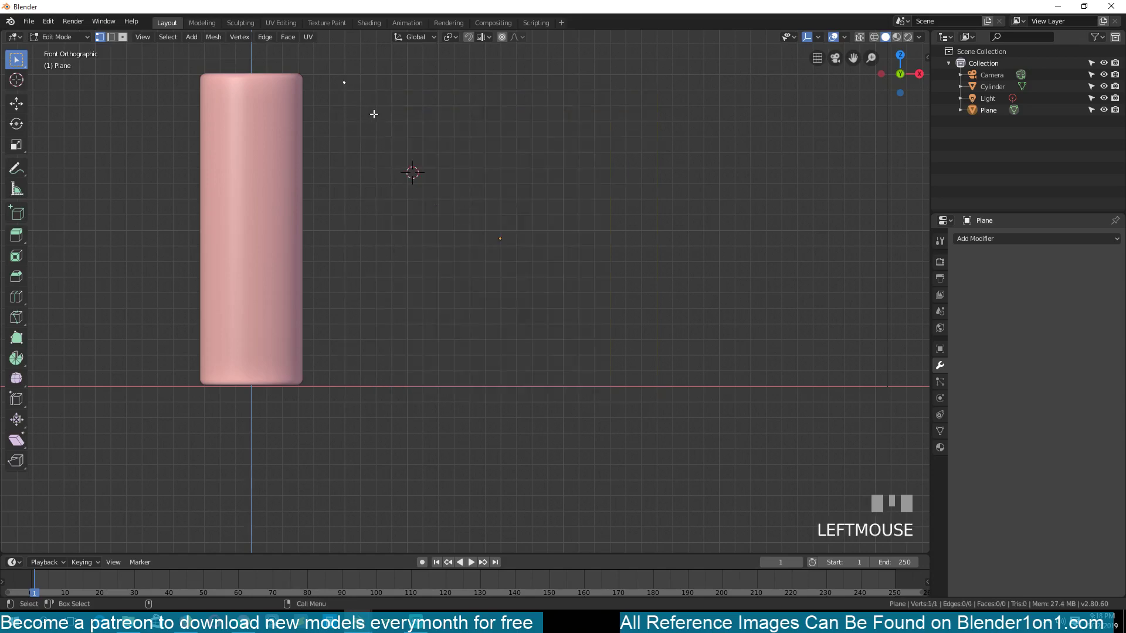
Step: Move the remaining vertex to the ground line beside the cylinder and extrude it upward into a wavy line extending above the cylinder's top
key(g)
click(392, 421)
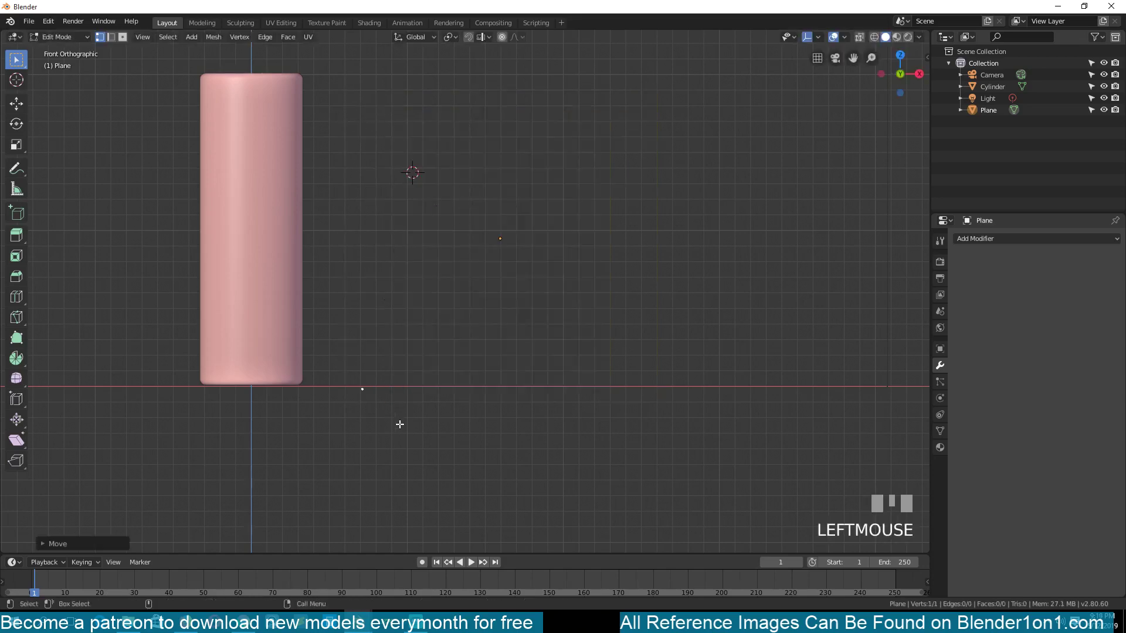
key(e)
click(403, 388)
key(e)
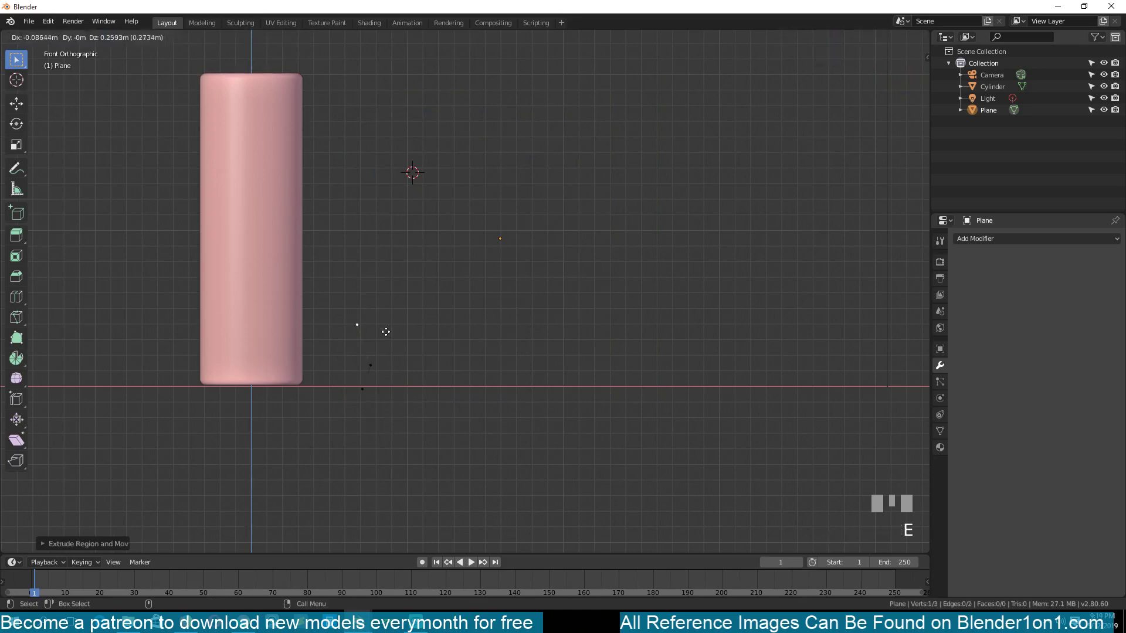
click(383, 322)
key(e)
click(386, 222)
key(e)
click(412, 125)
key(e)
click(404, 82)
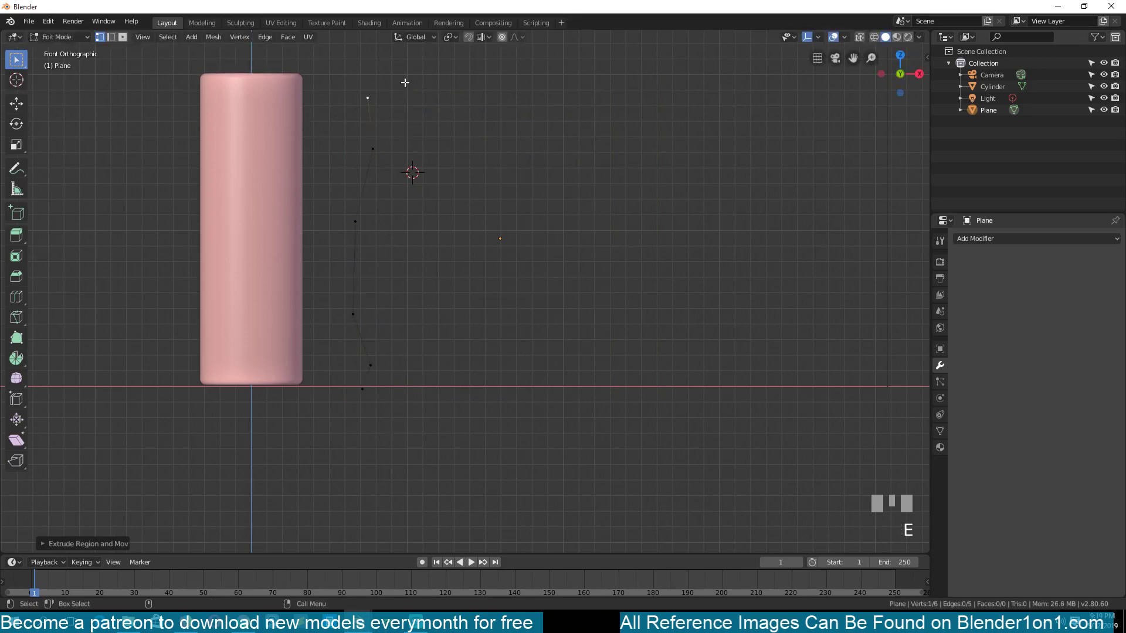
shift+middle_drag(425, 142, 430, 268)
key(e)
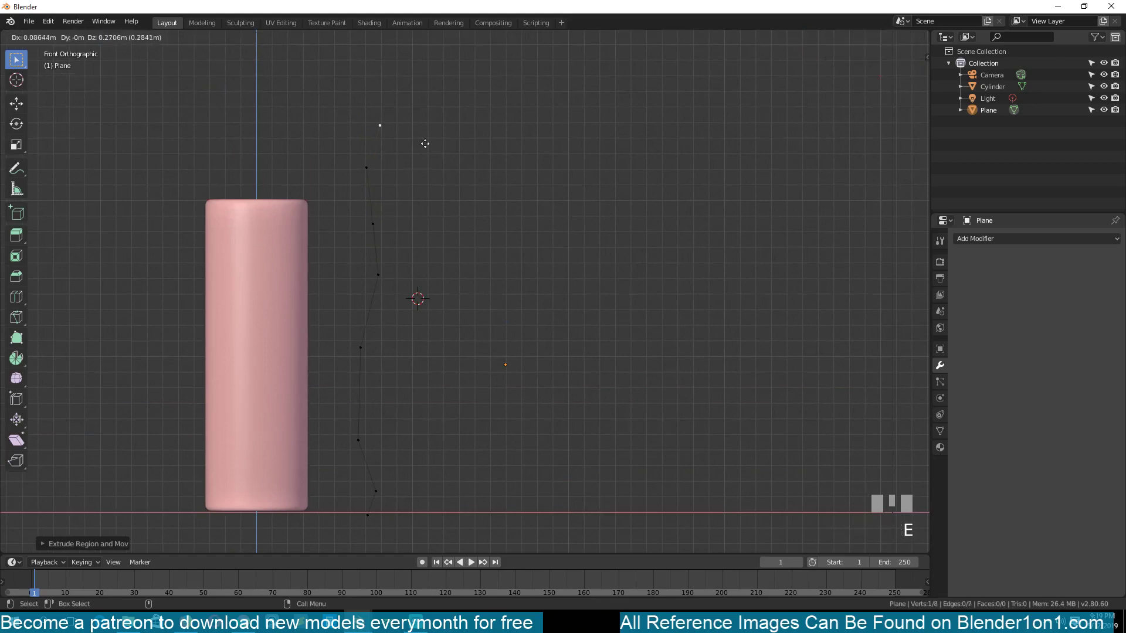
click(424, 144)
Step: Move four of the line's middle vertices sideways in depth so it zigzags, and leave edit mode
click(367, 169)
key(KP_3)
scroll(423, 297, down, 1)
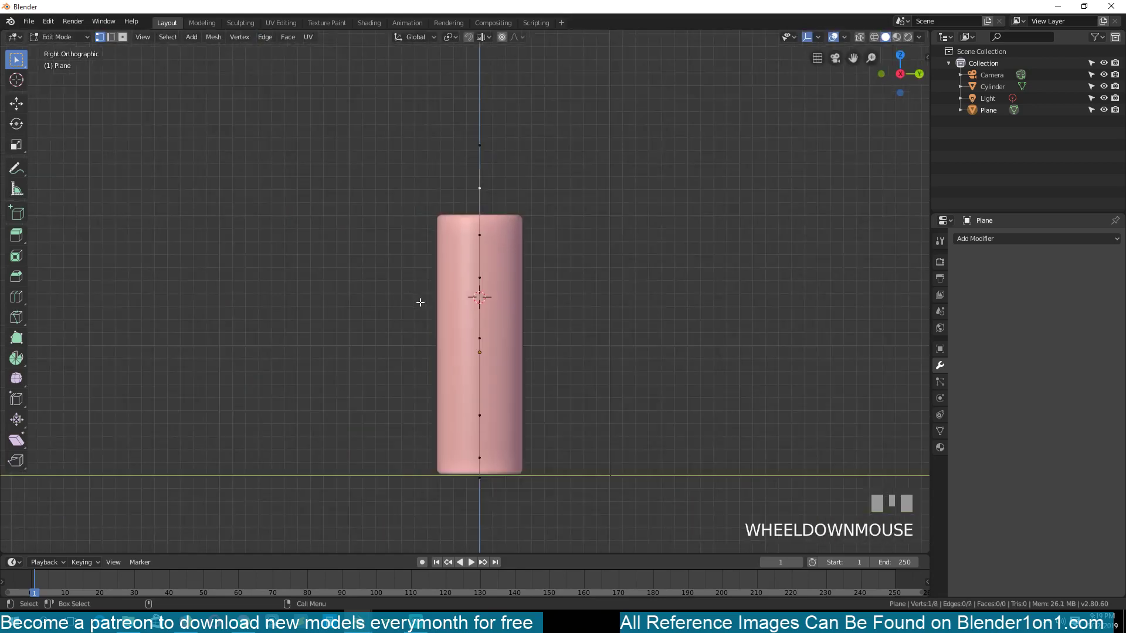
key(grave)
middle_drag(421, 317, 372, 367)
middle_drag(449, 346, 508, 342)
click(481, 226)
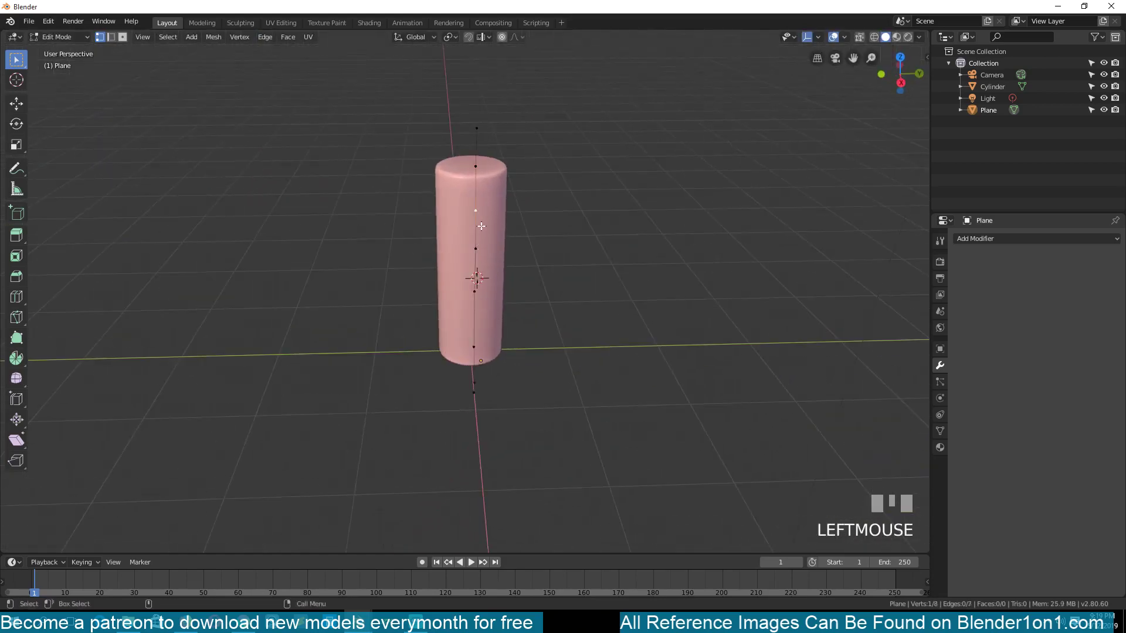
key(g)
click(459, 228)
click(487, 293)
key(g)
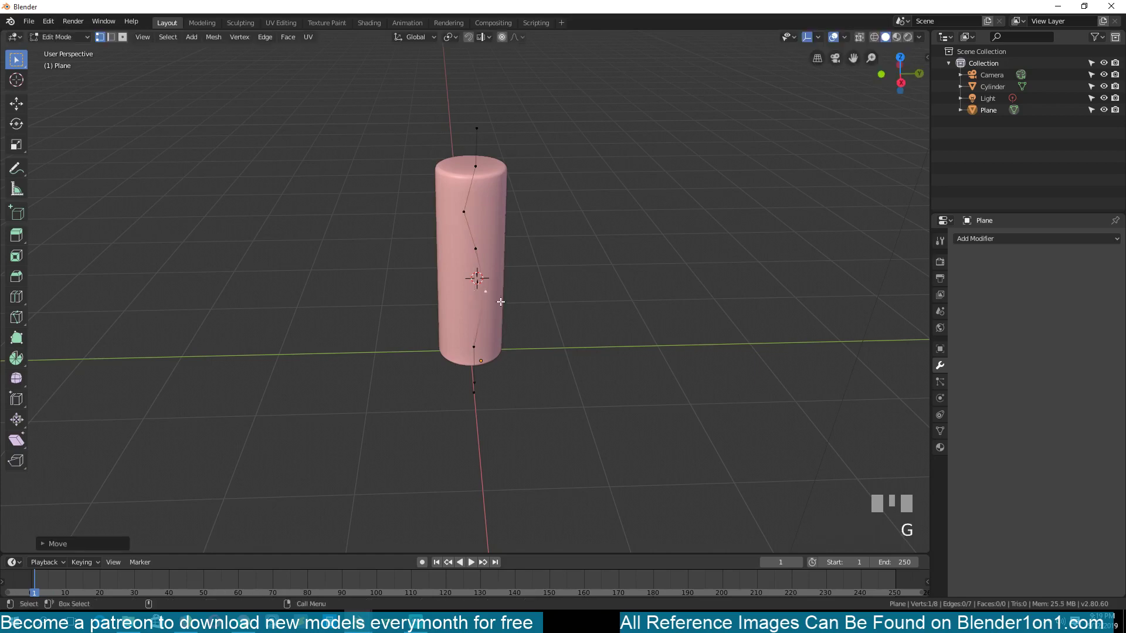
click(501, 300)
click(474, 341)
key(g)
click(458, 342)
click(473, 253)
key(g)
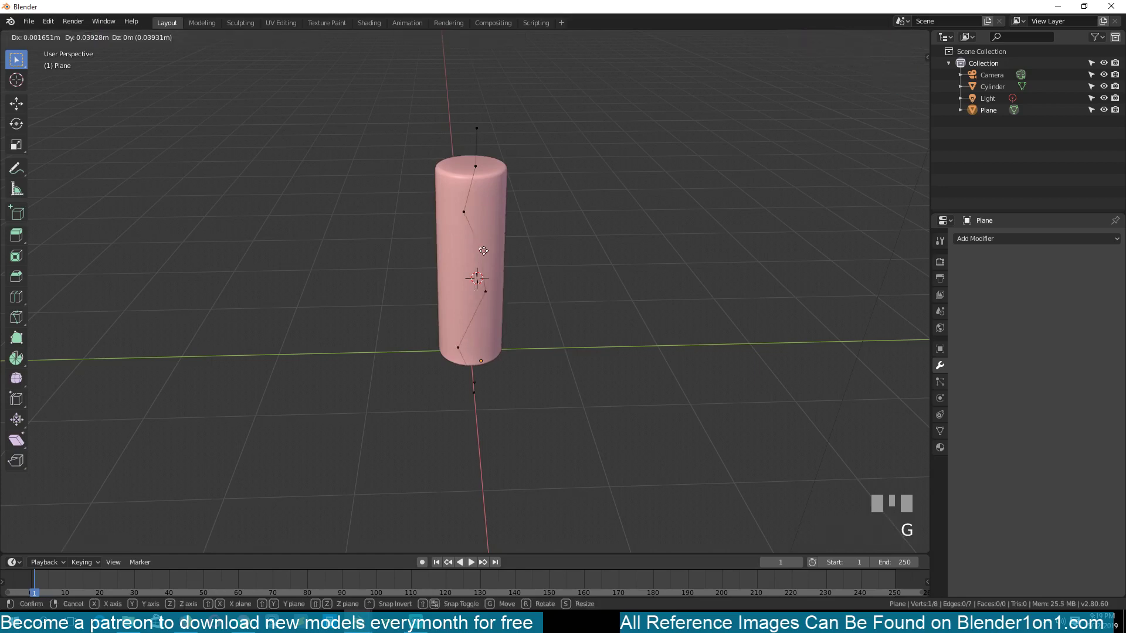
click(463, 256)
key(Tab)
Step: Examine the shape of the zigzag line beside the cylinder from several angles
middle_drag(463, 255, 571, 208)
middle_drag(388, 302, 442, 310)
middle_drag(418, 195, 318, 163)
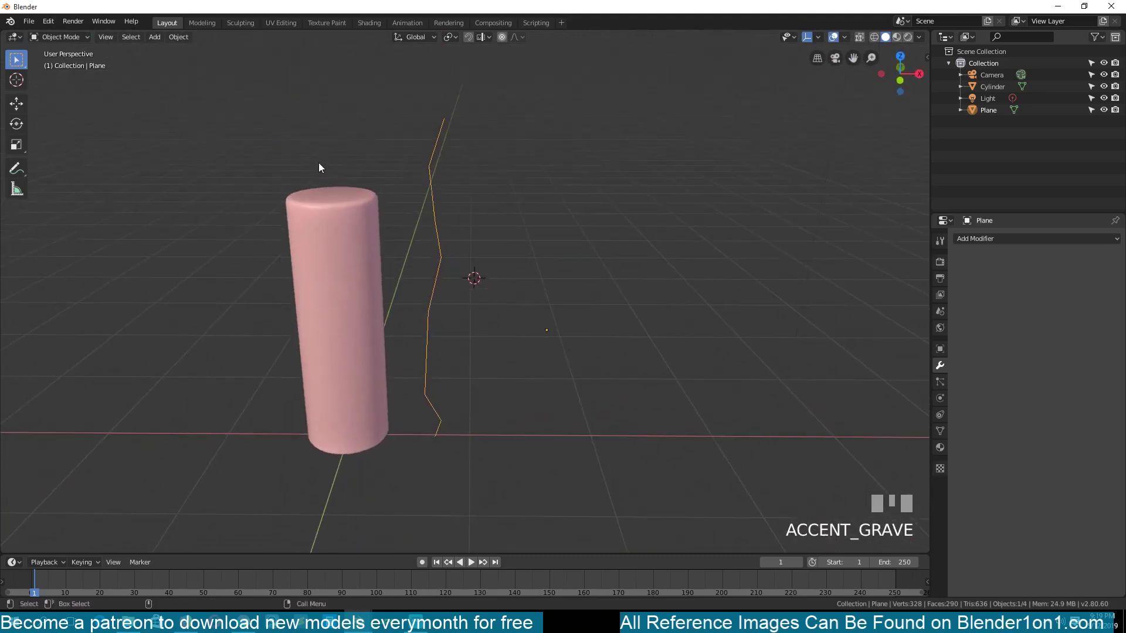
middle_drag(442, 109, 413, 107)
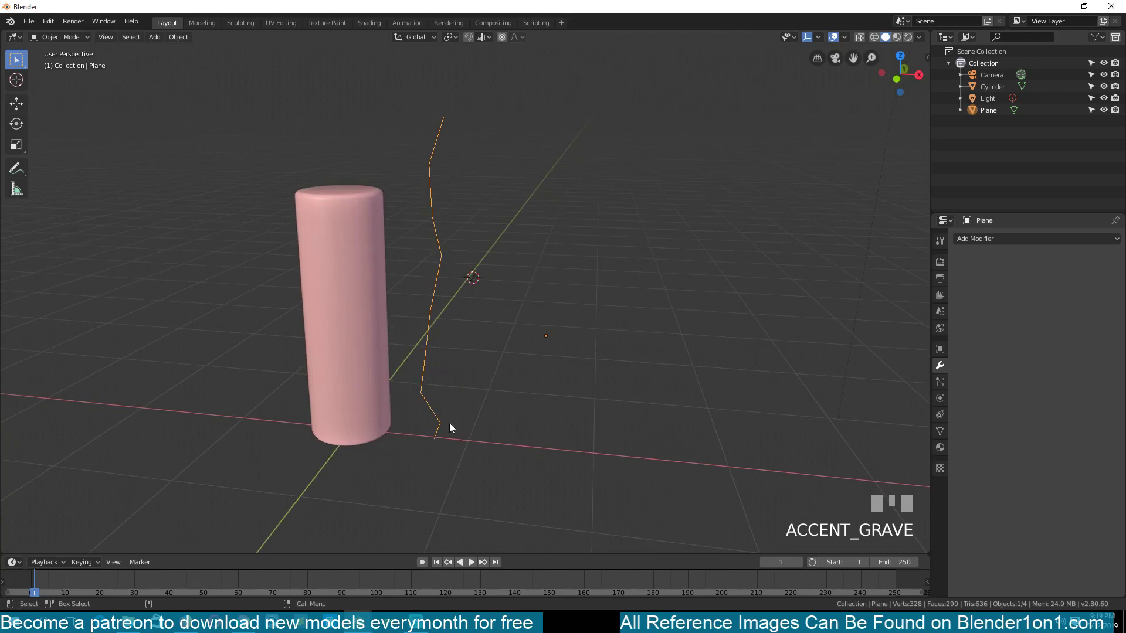
shift+middle_drag(467, 219, 491, 187)
scroll(492, 244, up, 2)
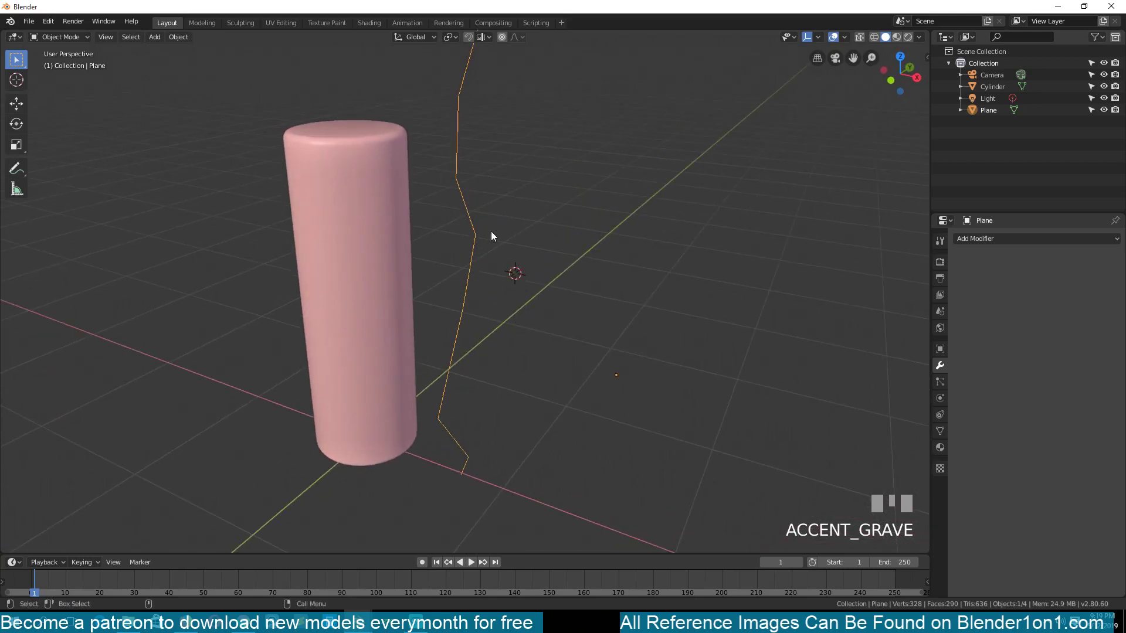
middle_drag(401, 295, 395, 199)
middle_drag(494, 287, 505, 281)
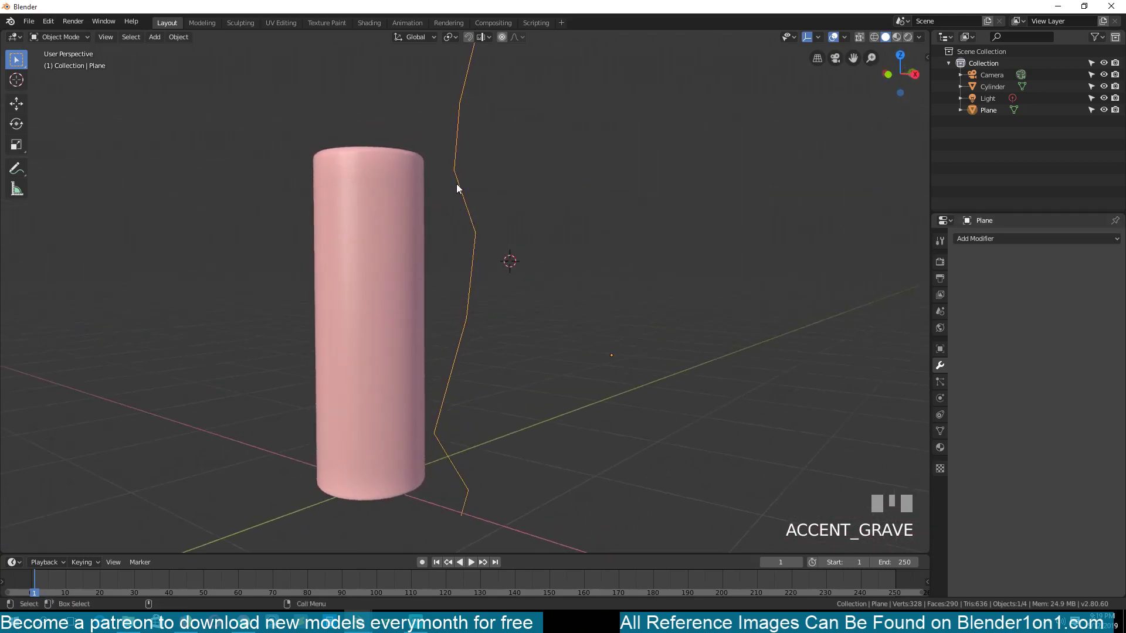
middle_drag(553, 288, 451, 111)
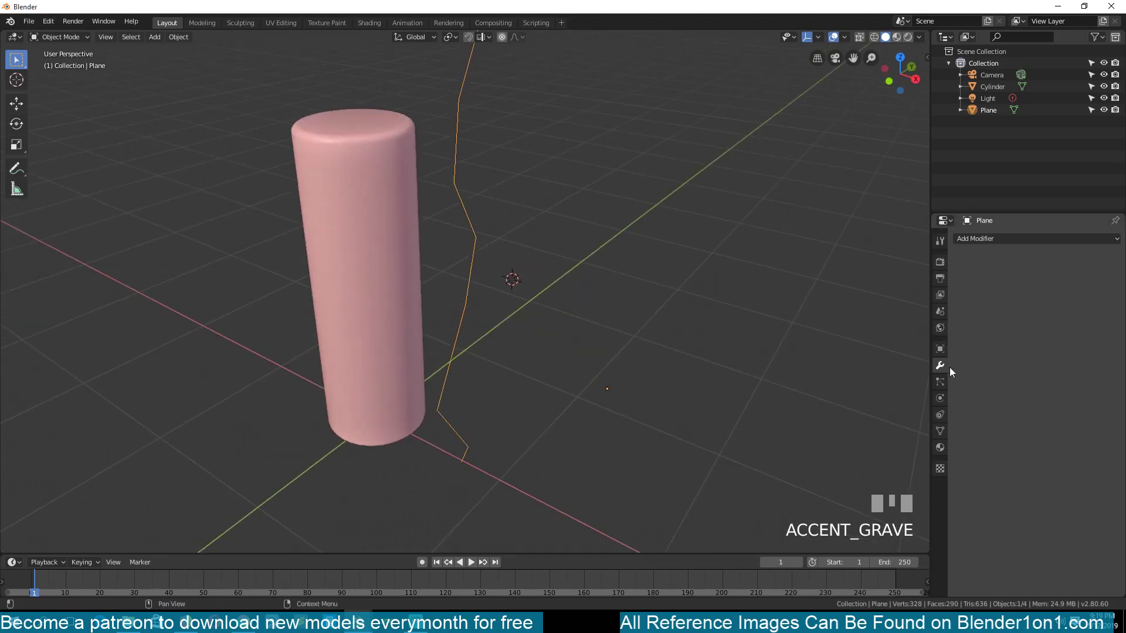
Step: Add a Subdivision Surface modifier to the line to smooth its bends
click(1007, 237)
click(913, 432)
key(shift+grave)
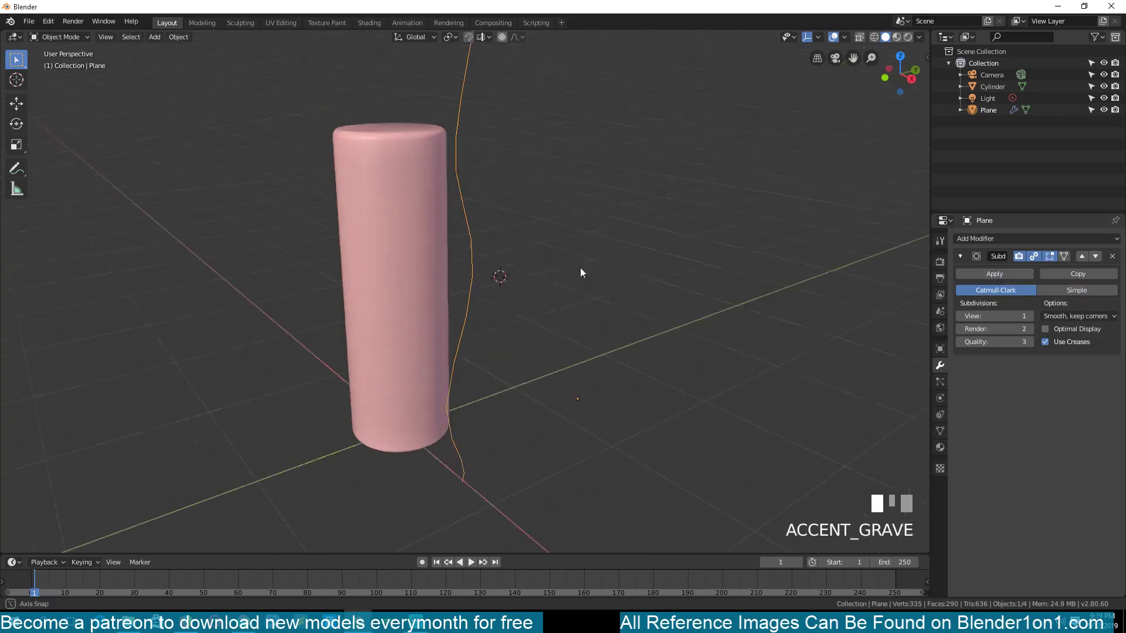
middle_drag(459, 137, 597, 308)
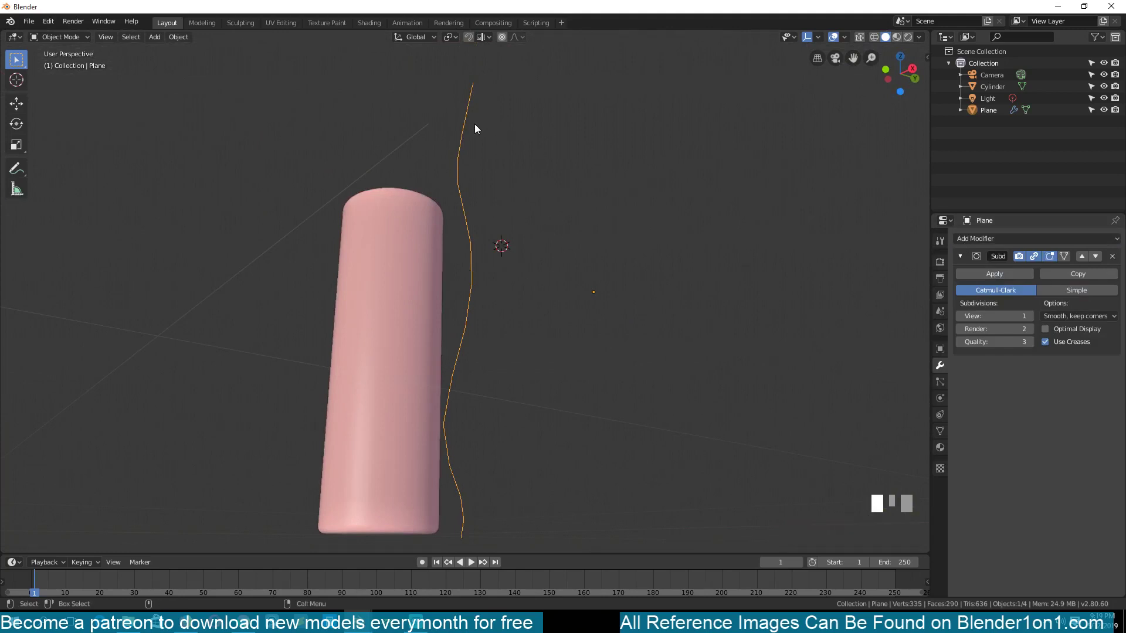
Step: Preview the line in material shading with overlays hidden, and restore the overlays and solid shading
key(grave)
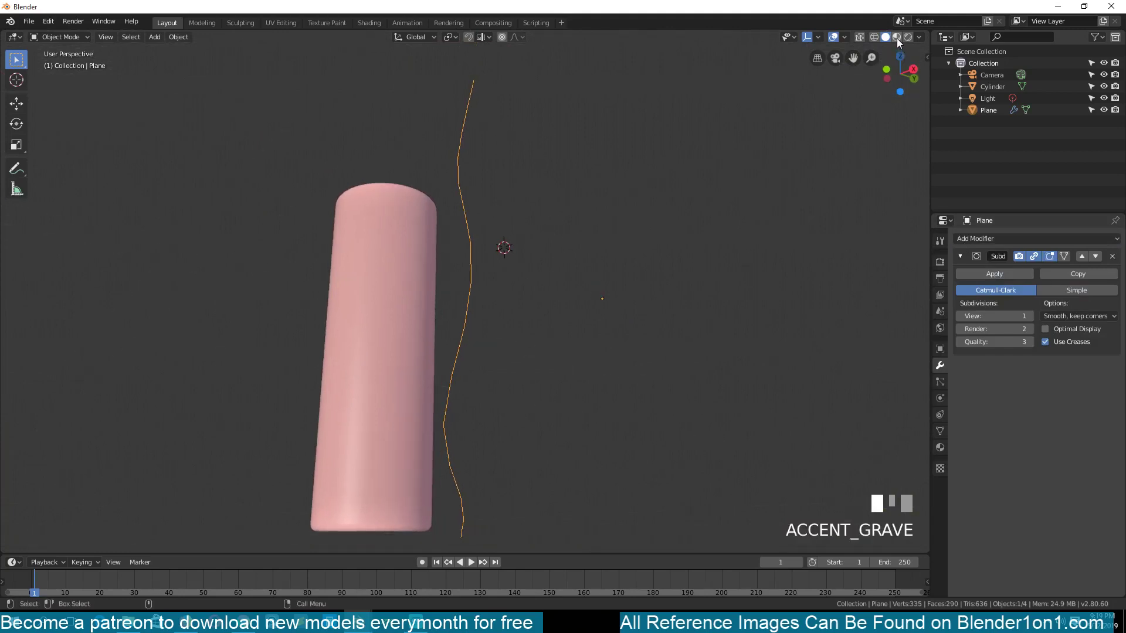
click(708, 118)
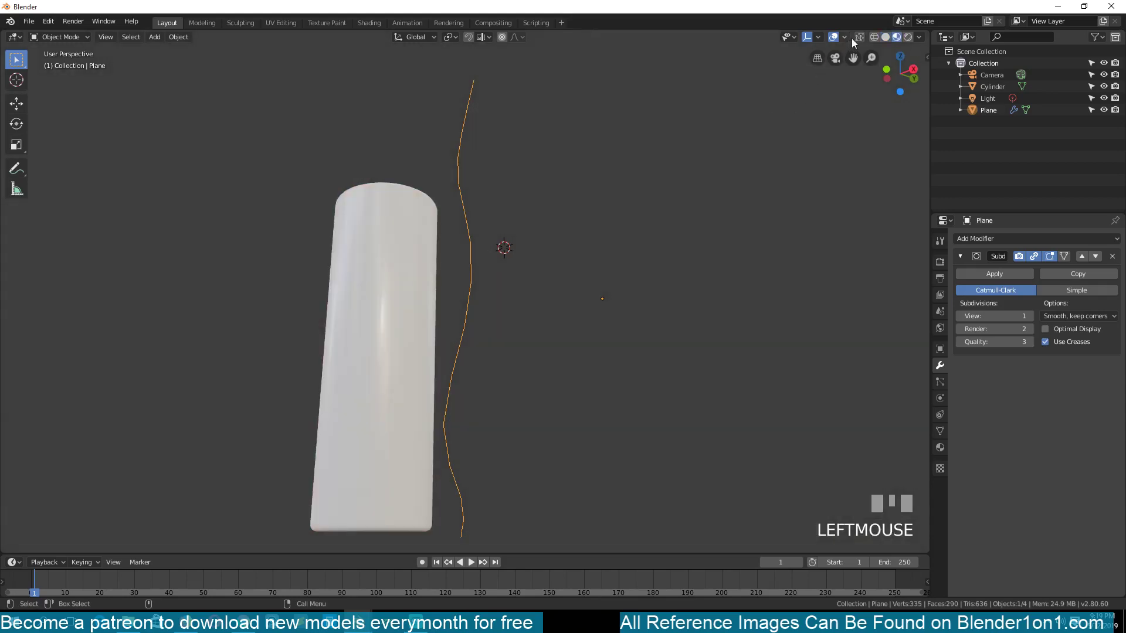
click(832, 38)
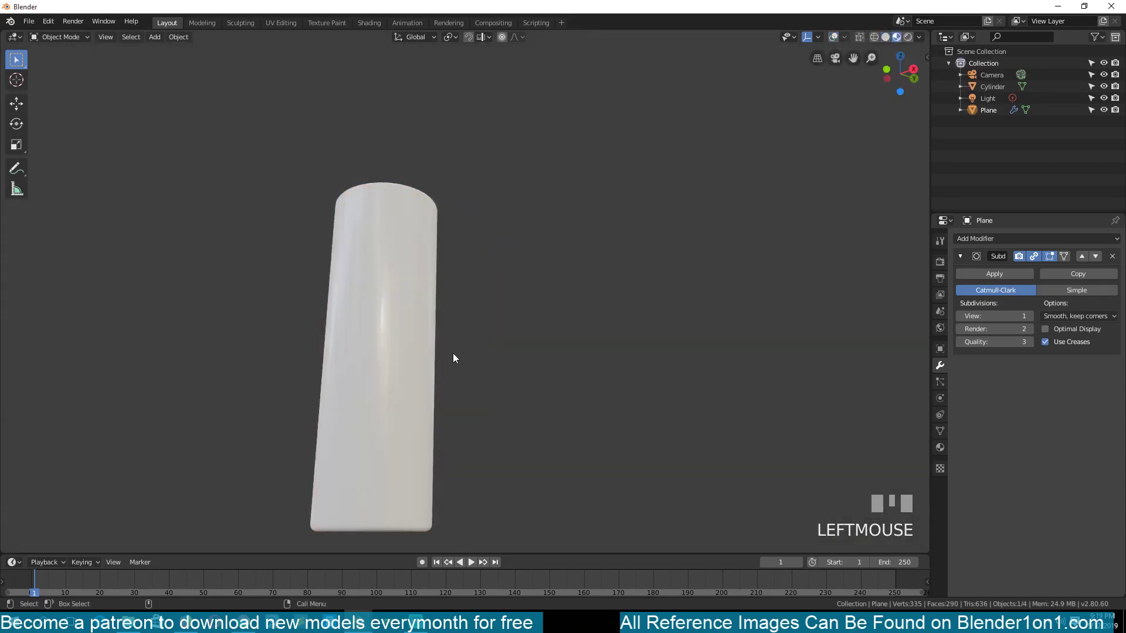
click(834, 38)
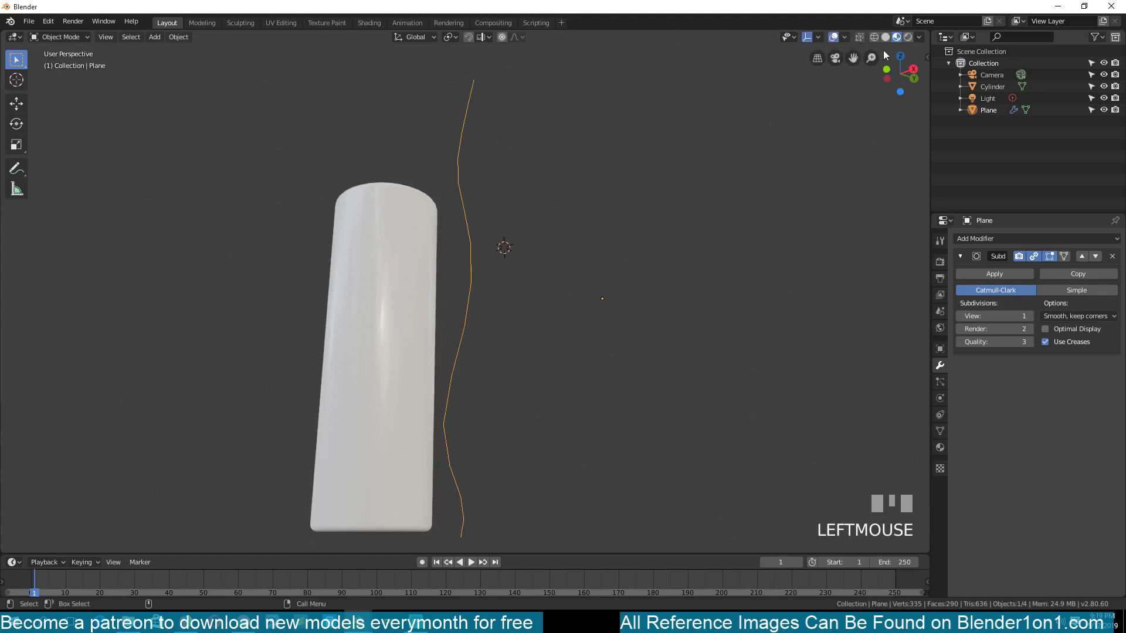
click(887, 37)
Step: Add a Skin modifier to the wavy line to give it solid thickness
middle_drag(703, 210, 676, 256)
key(alt+a)
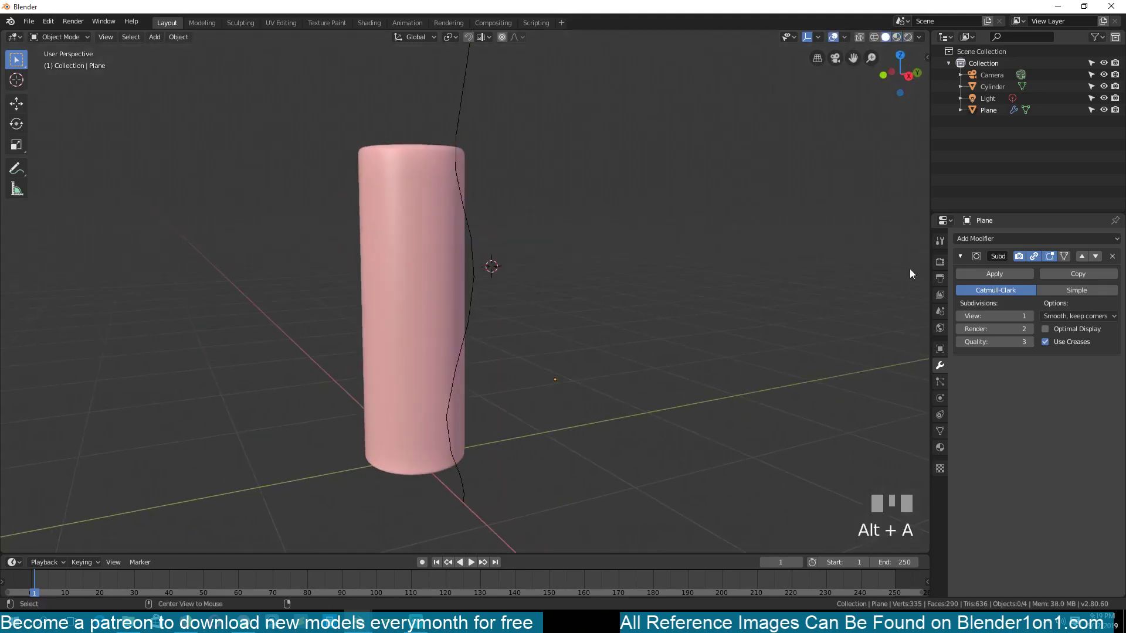
click(985, 239)
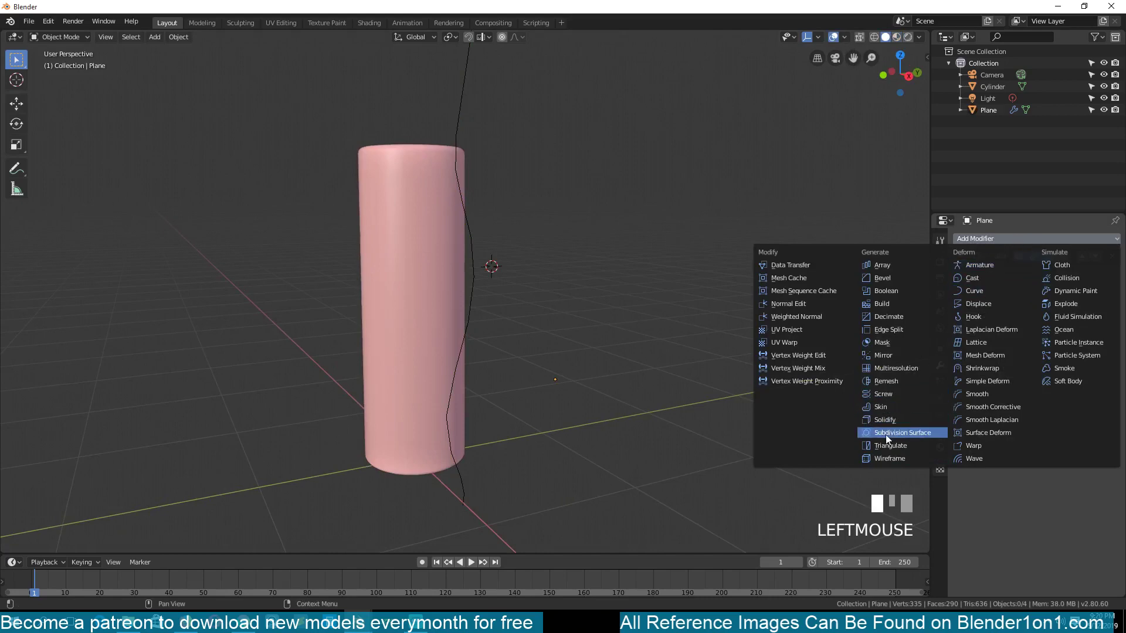
click(892, 405)
middle_drag(572, 328, 668, 343)
scroll(600, 319, down, 5)
scroll(657, 282, up, 4)
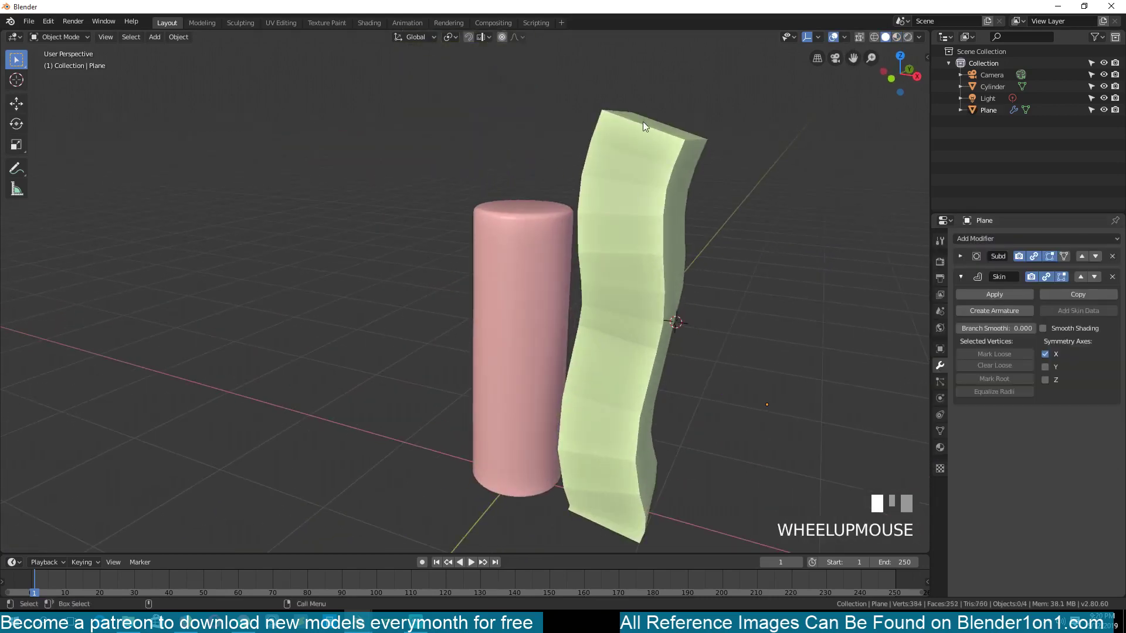
middle_drag(615, 380, 497, 304)
middle_drag(514, 225, 547, 139)
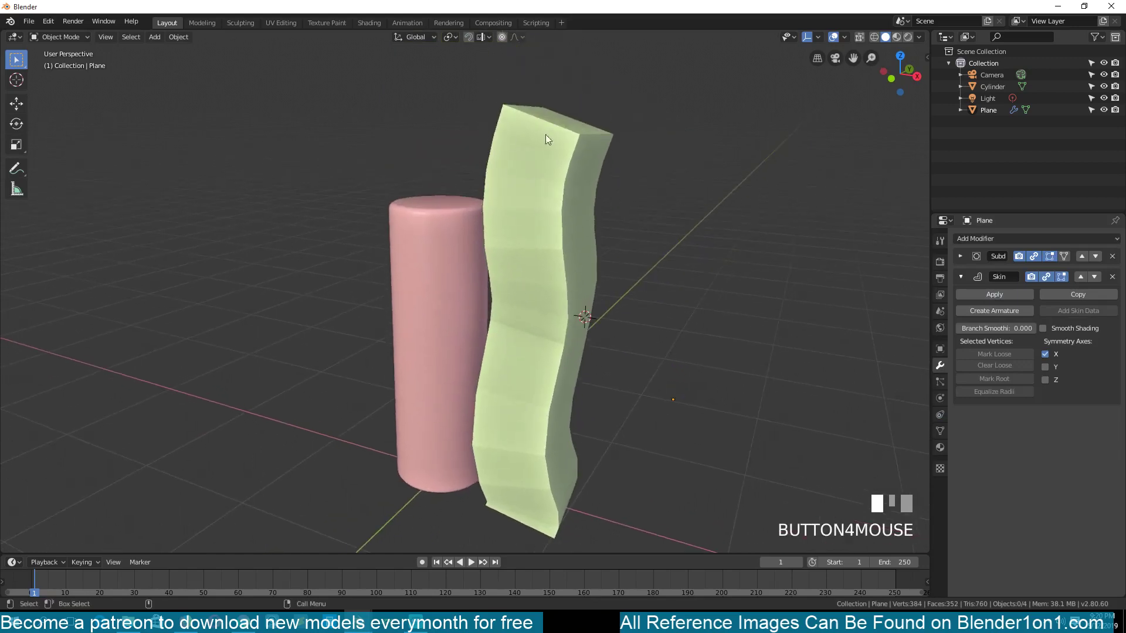
Step: Scale the skin radius of all the line's vertices down to about 0.05 for a thin strand, and leave edit mode
click(572, 214)
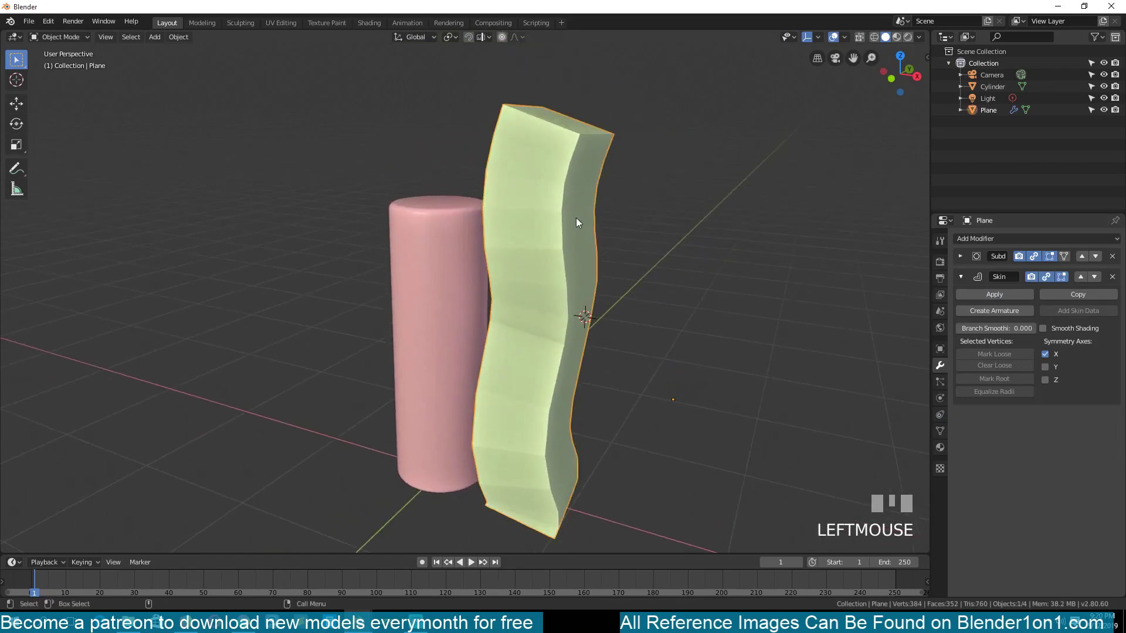
key(grave)
key(Tab)
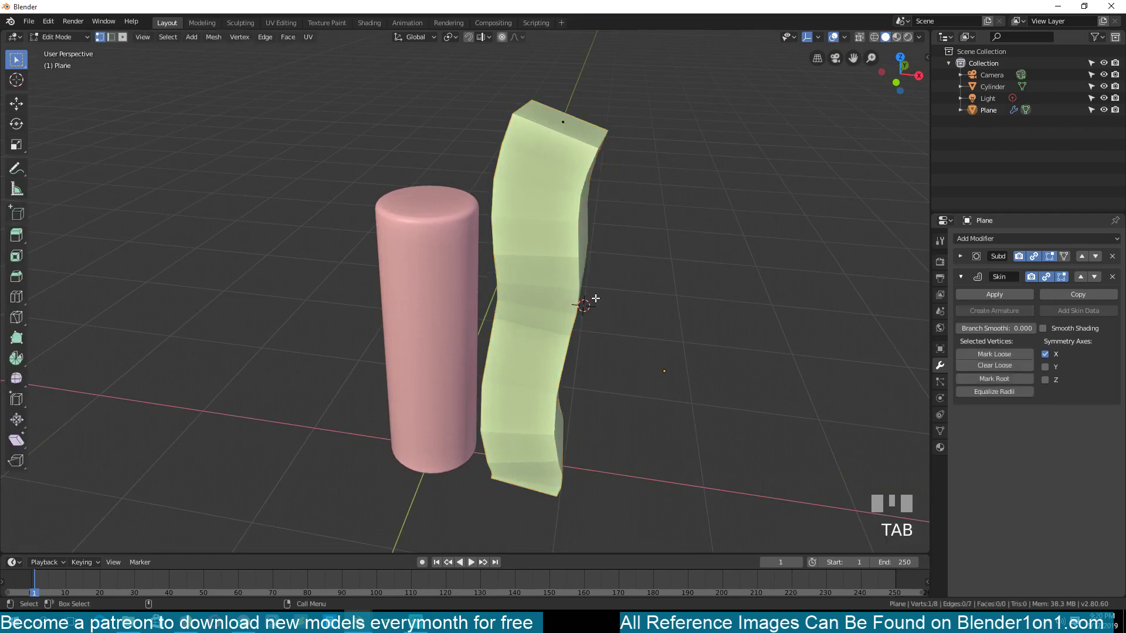
key(a)
key(ctrl+a)
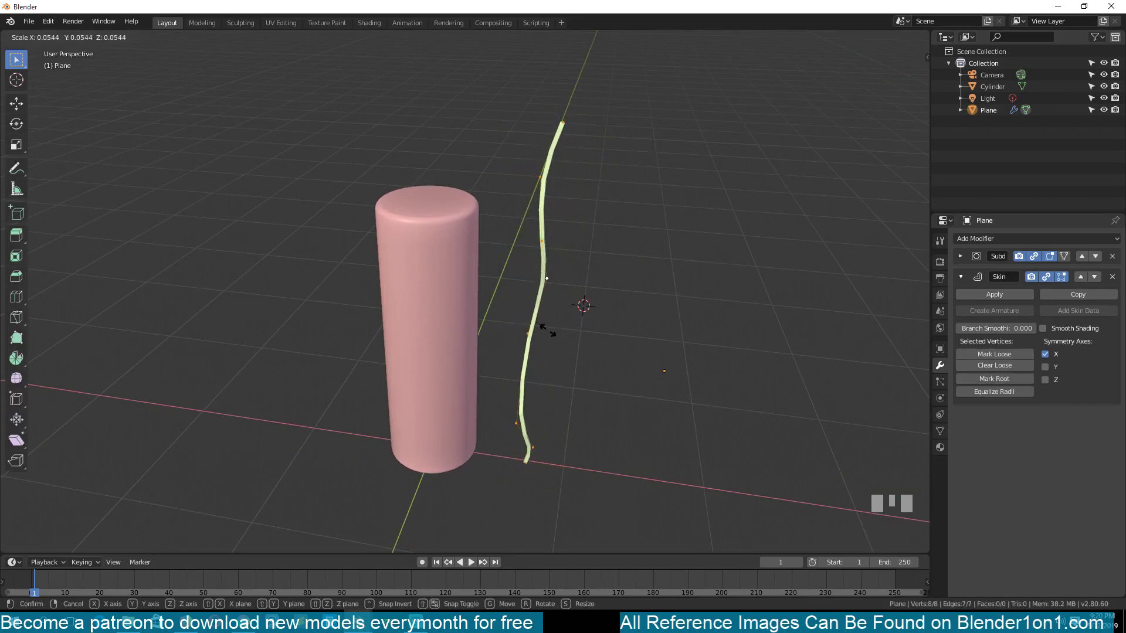
click(580, 332)
key(grave)
middle_drag(579, 332, 459, 519)
key(a)
scroll(551, 401, up, 5)
key(grave)
middle_drag(607, 163, 650, 172)
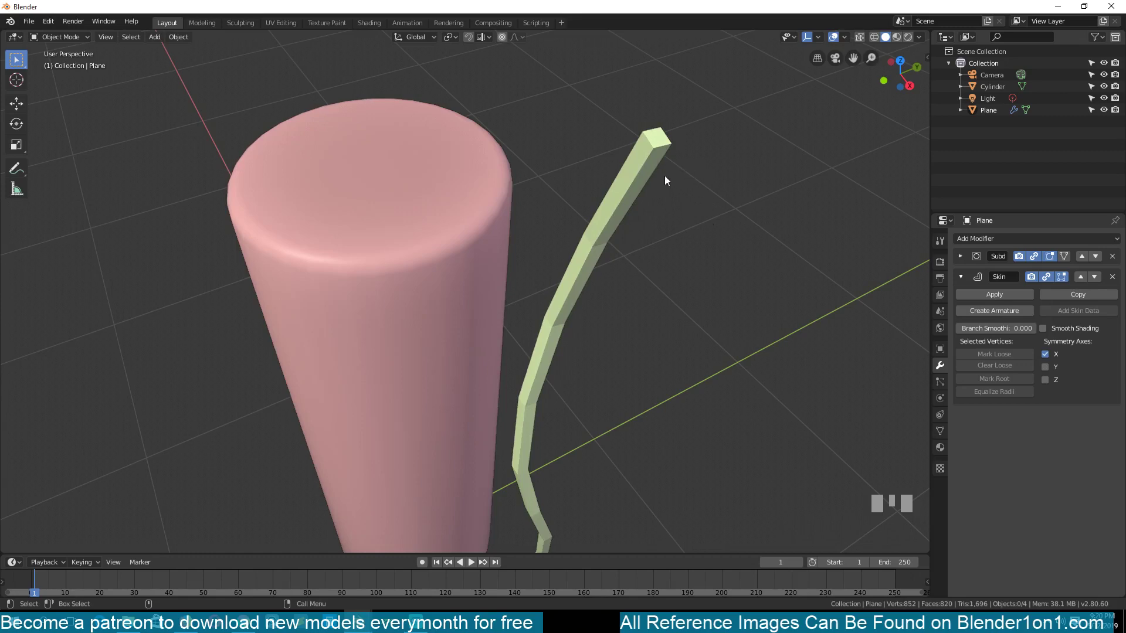
Step: Collapse the Skin modifier's settings and add a second Subdivision Surface modifier below it to round the thin strand
click(966, 275)
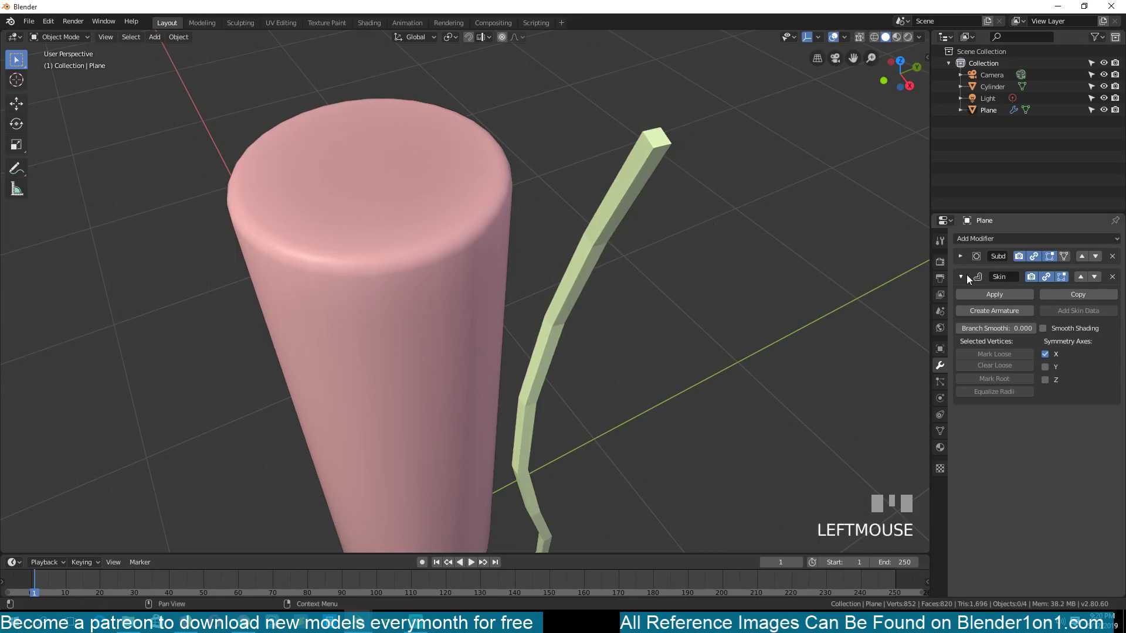
middle_drag(694, 230, 687, 205)
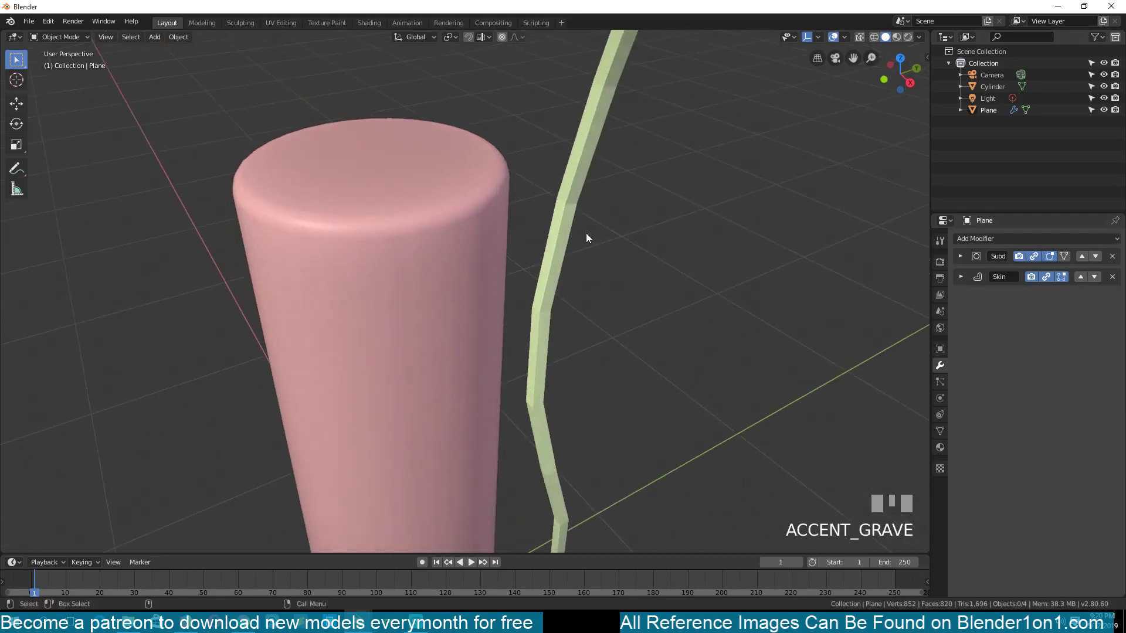
scroll(599, 193, down, 3)
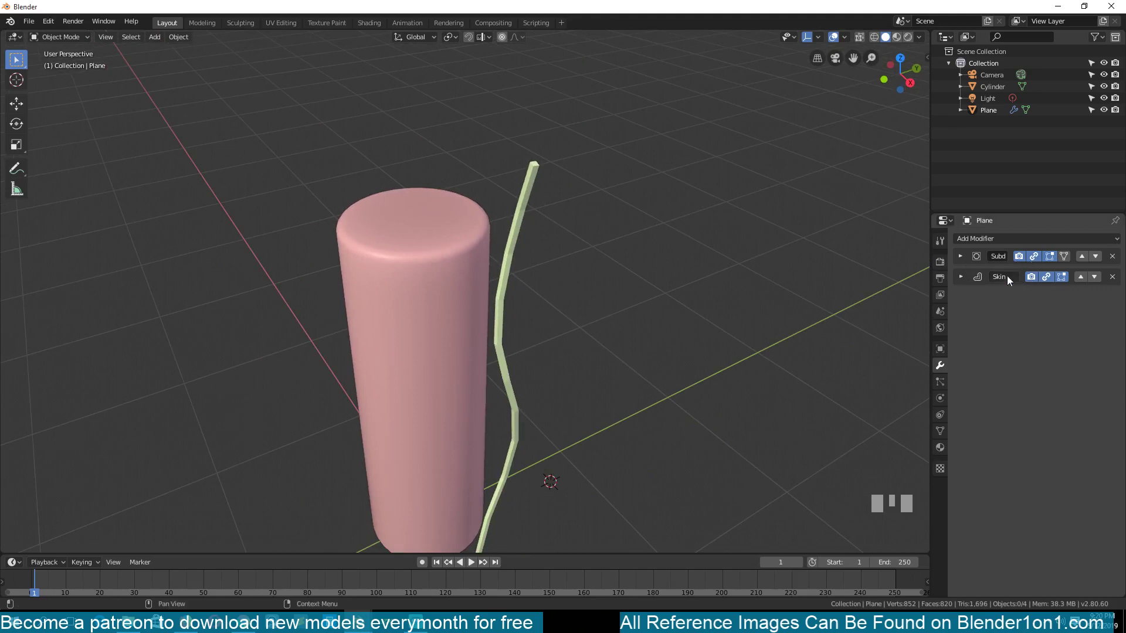
scroll(569, 156, up, 3)
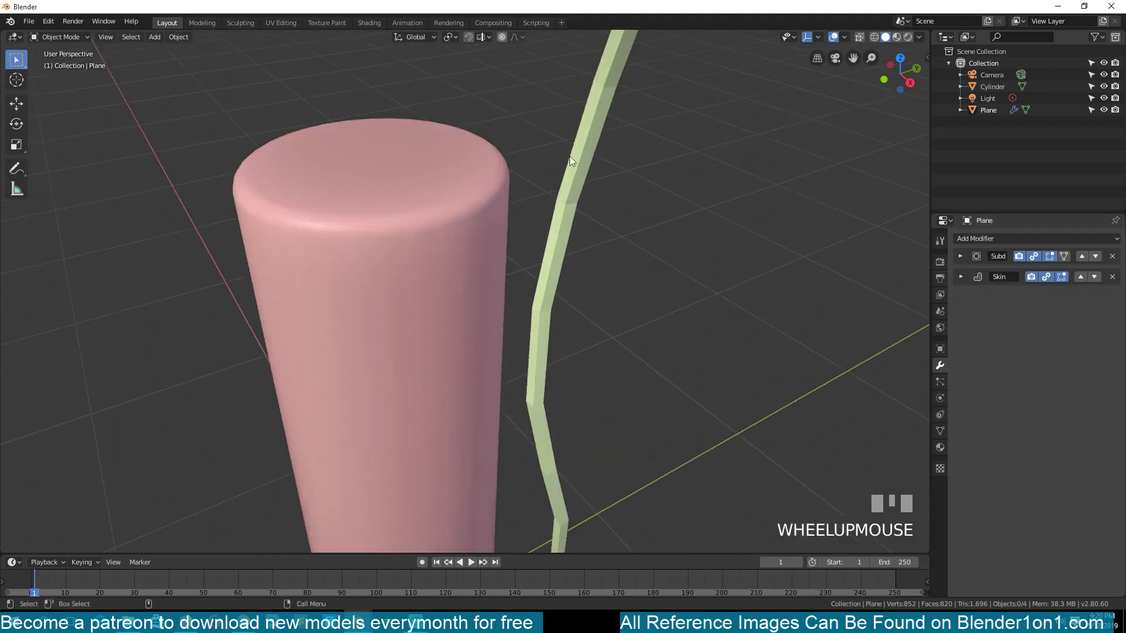
shift+middle_drag(536, 195, 529, 203)
shift+middle_drag(590, 97, 567, 105)
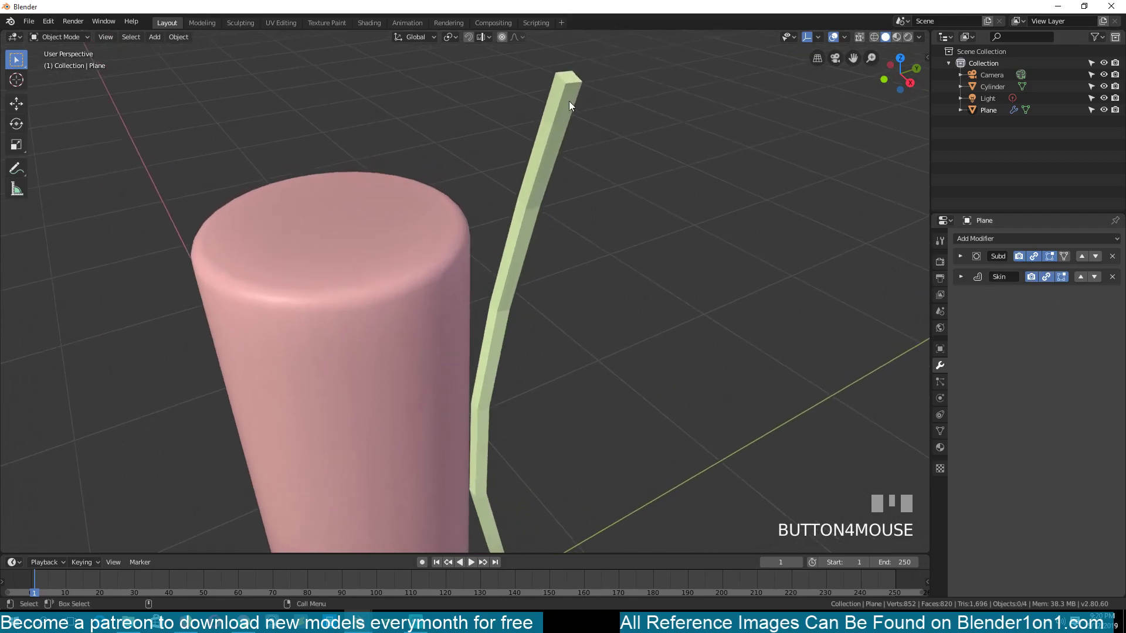
click(567, 102)
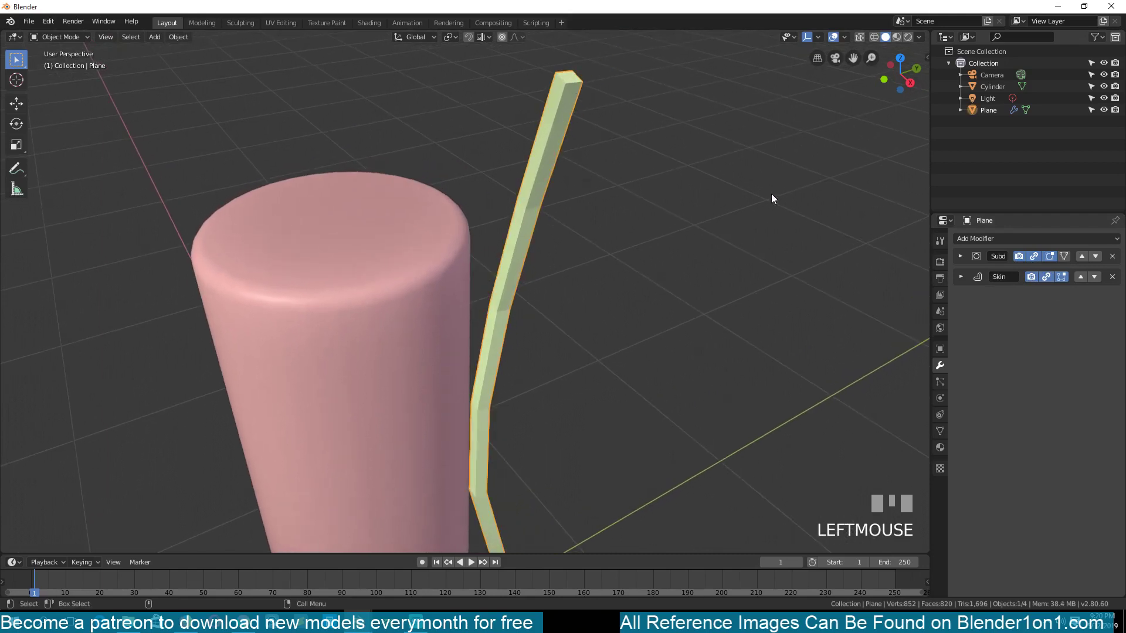
click(1021, 235)
click(1046, 238)
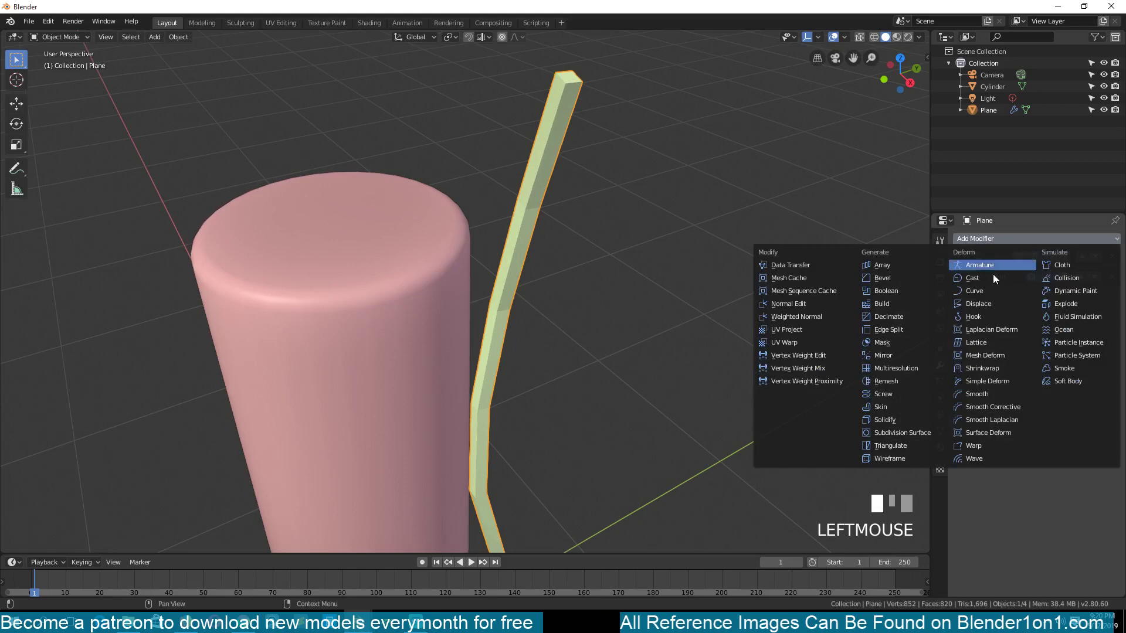
click(920, 432)
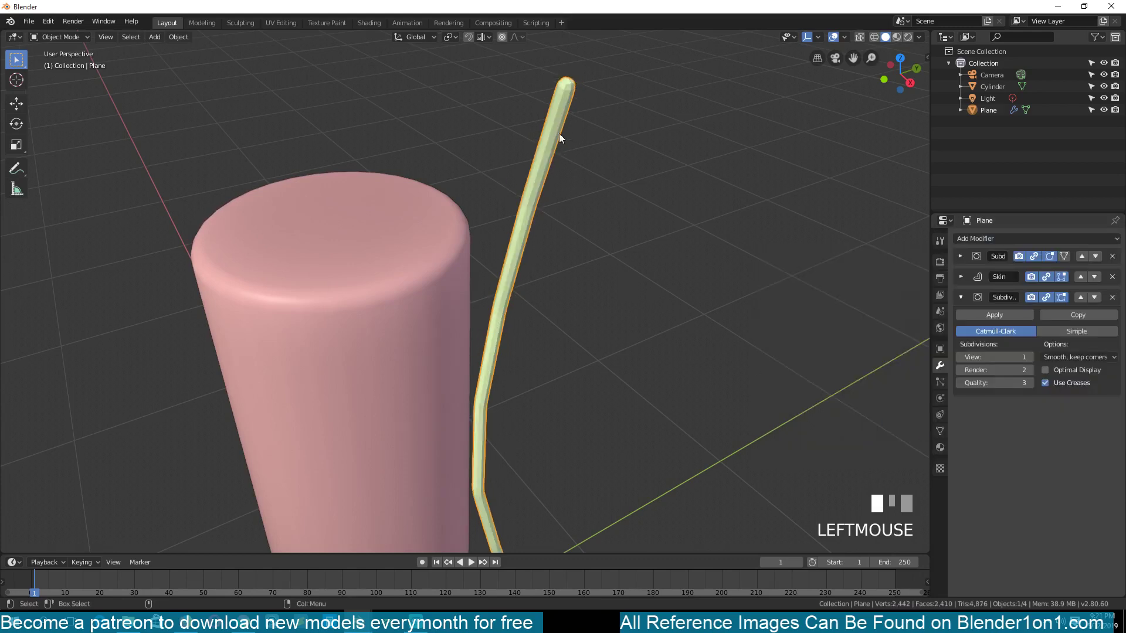
scroll(565, 165, down, 5)
click(566, 166)
Step: Move the strand about -0.74 m along the X axis into the candle's centre so it forms the wick
shift+middle_drag(531, 229, 600, 152)
scroll(575, 110, down, 1)
scroll(674, 136, up, 4)
scroll(601, 151, down, 1)
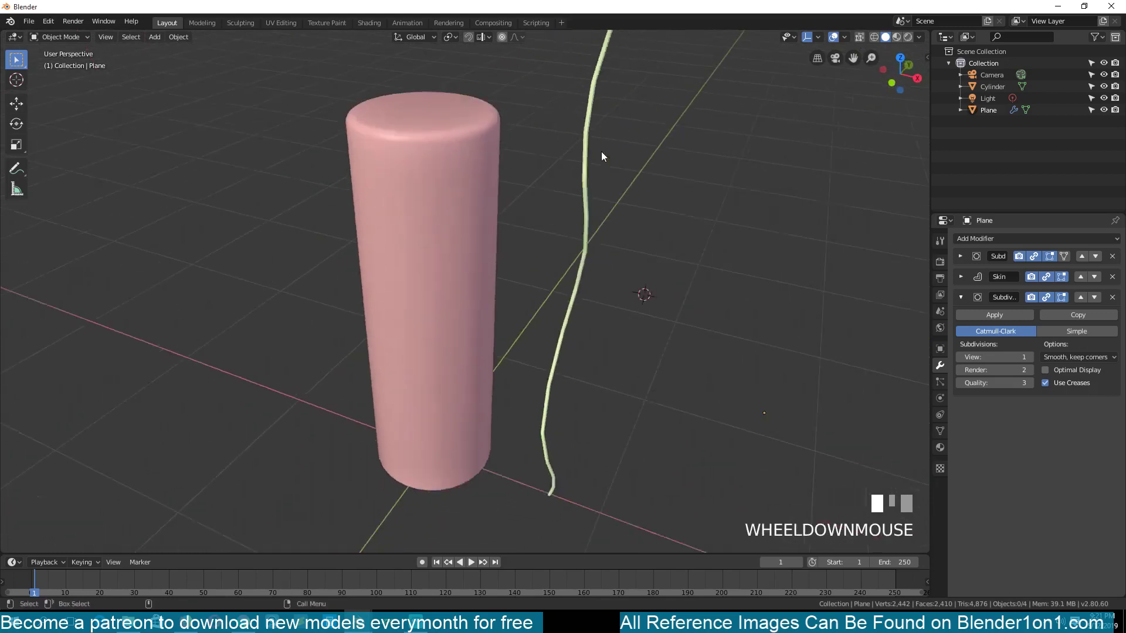
scroll(601, 155, down, 3)
click(537, 245)
key(g)
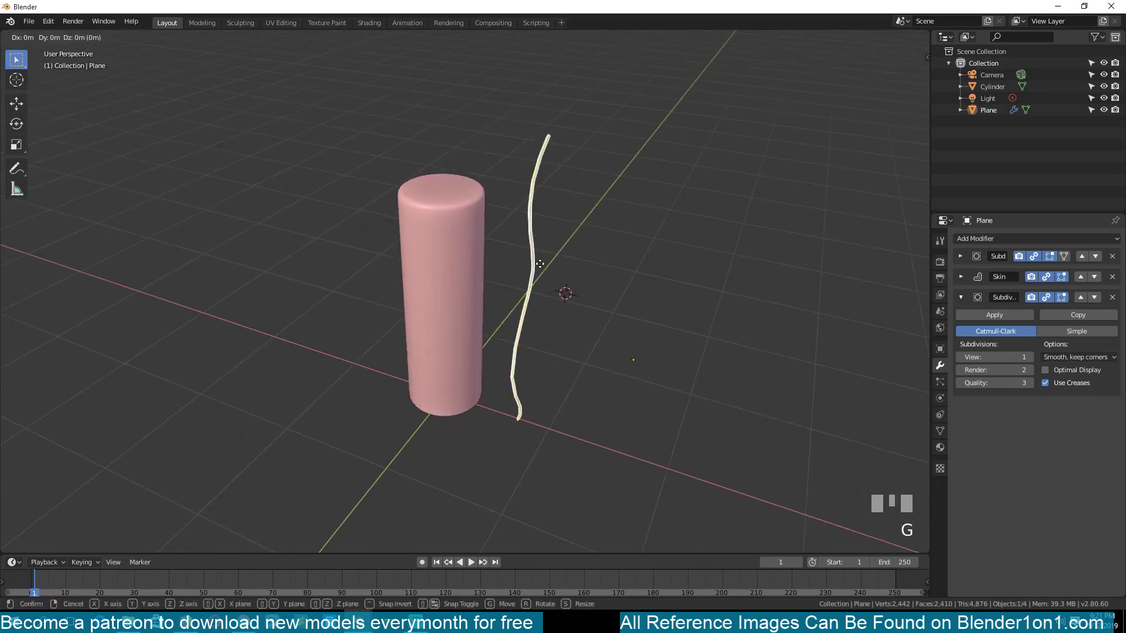
key(x)
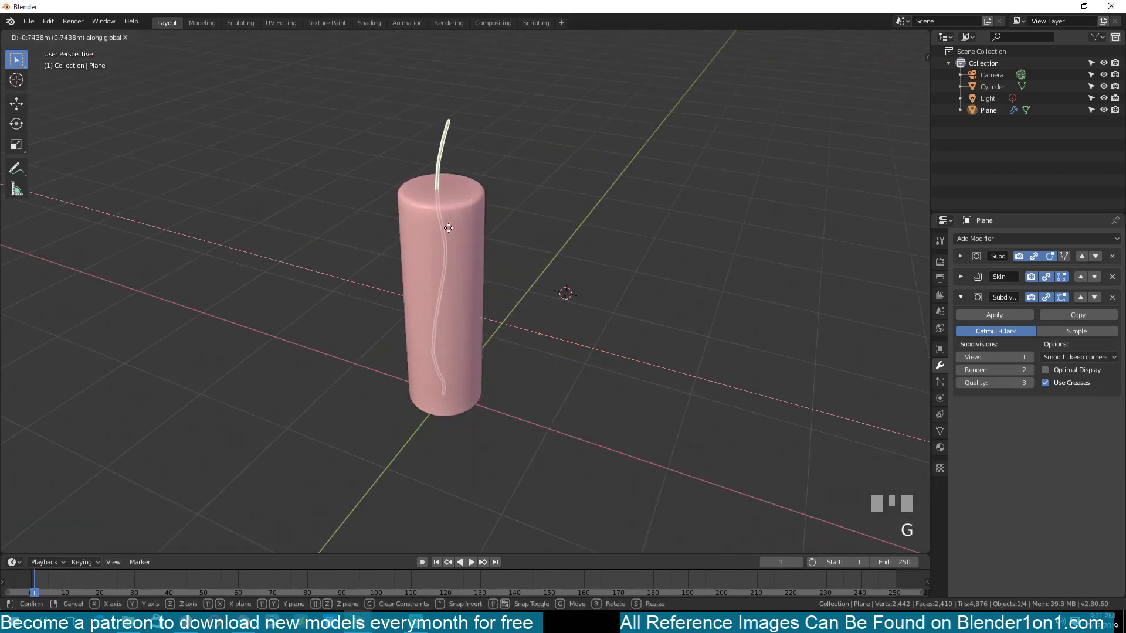
click(455, 231)
key(grave)
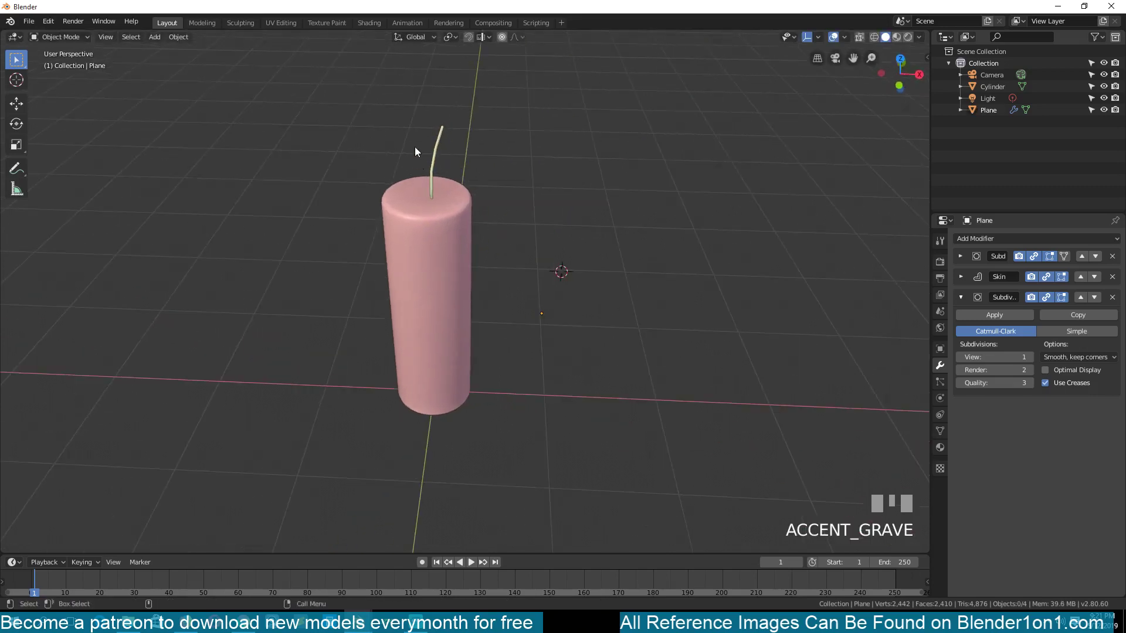
Step: Set the wick's origin to the centre of its geometry and deselect it
click(435, 160)
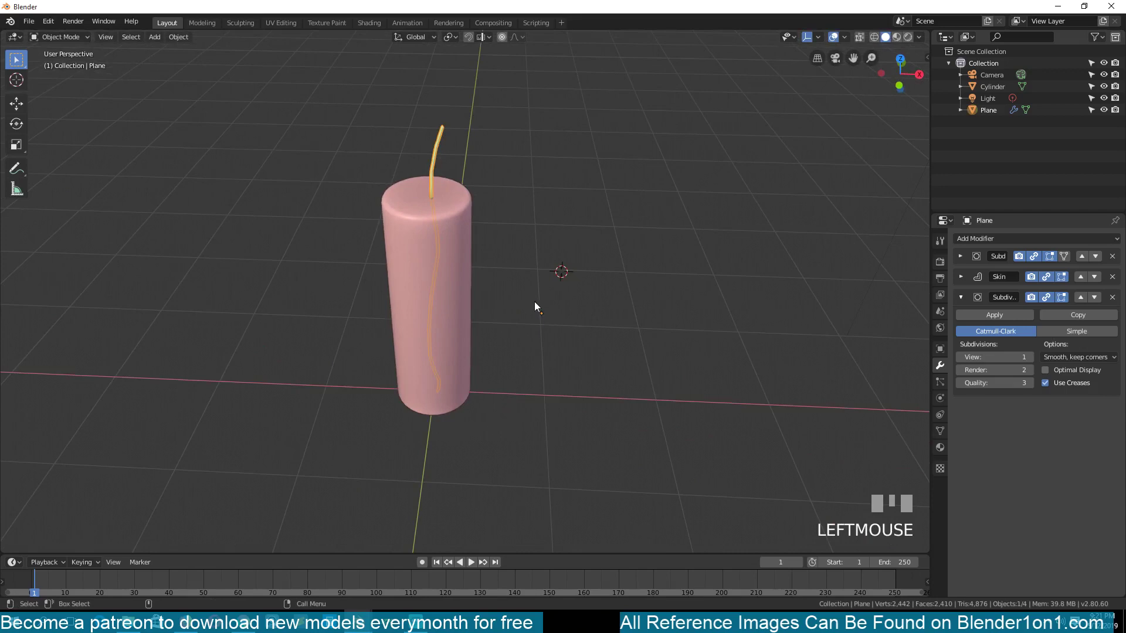
right_click(445, 153)
mouse_move(445, 181)
click(506, 195)
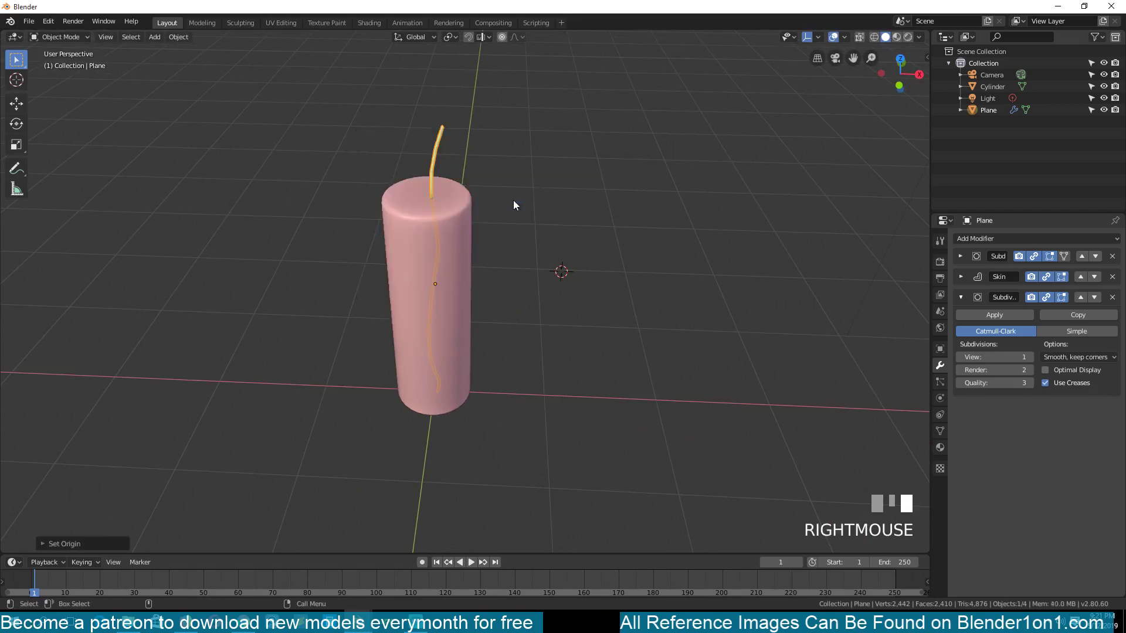
key(alt+a)
key(grave)
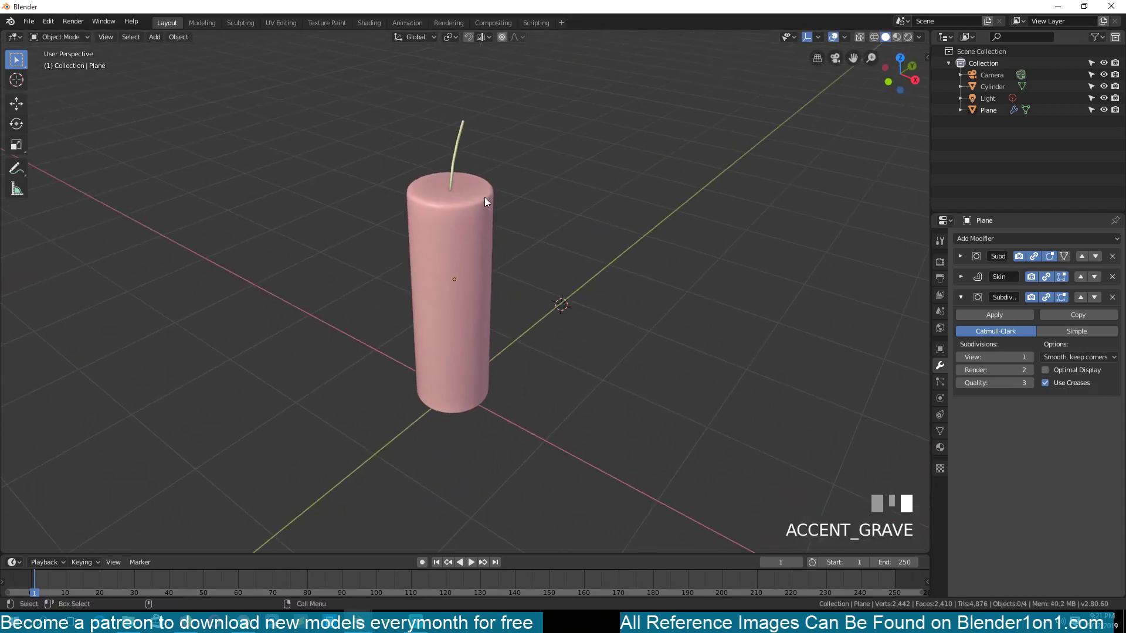
Step: In front view, add a plane for the flame and rotate it 90 degrees about the X axis
key(KP_1)
shift+middle_drag(504, 196, 554, 220)
shift+middle_drag(523, 176, 539, 188)
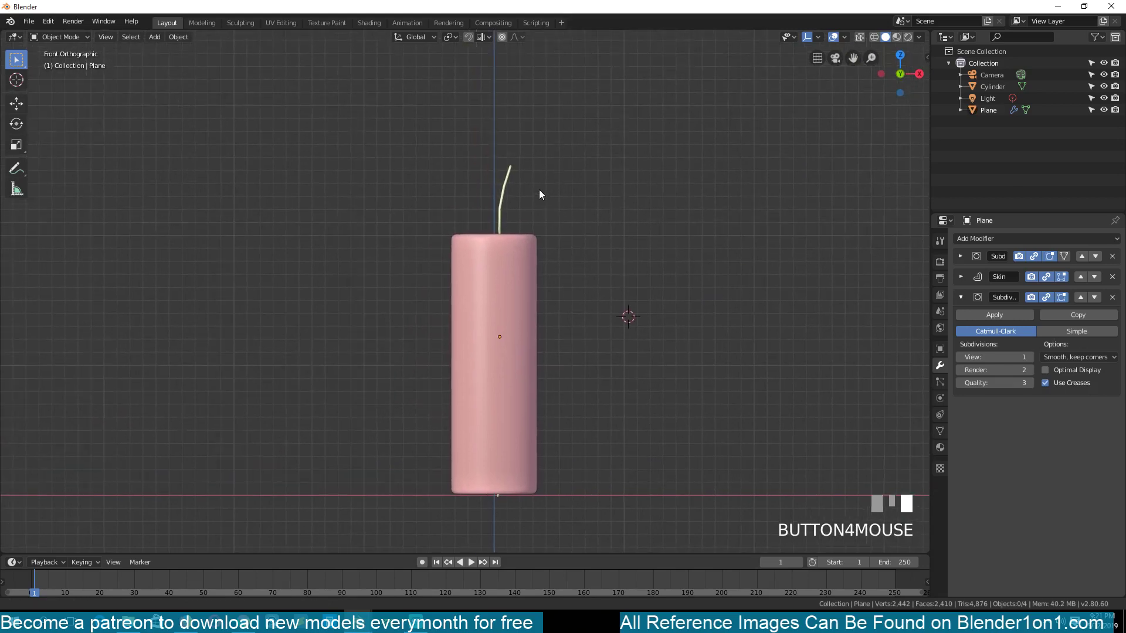
key(shift+a)
mouse_move(516, 164)
click(570, 164)
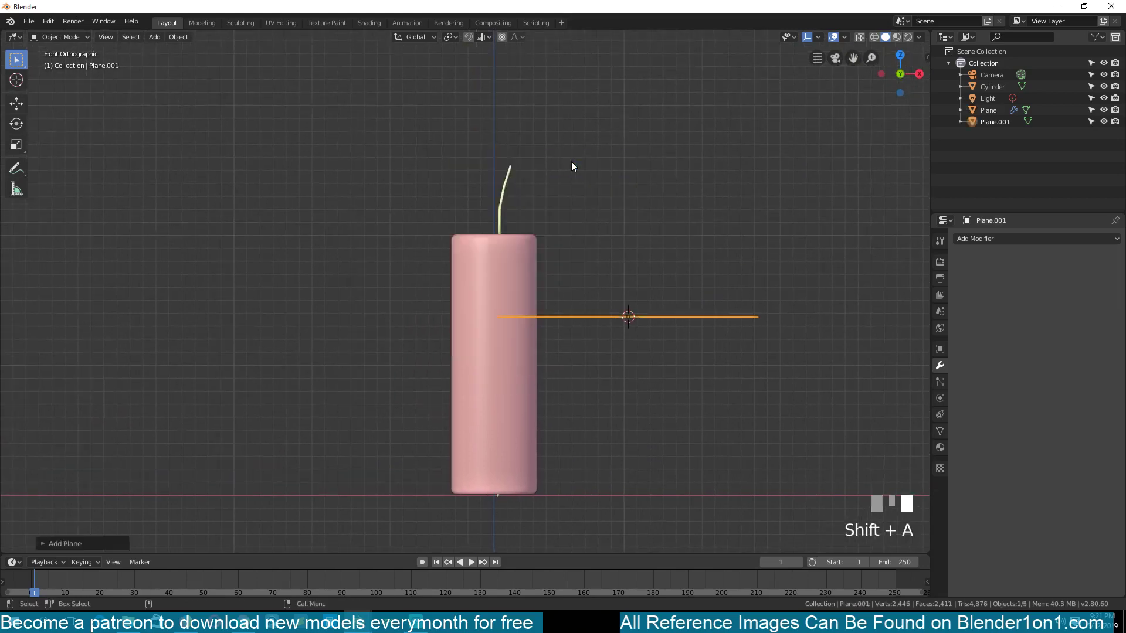
text(rx90)
click(668, 280)
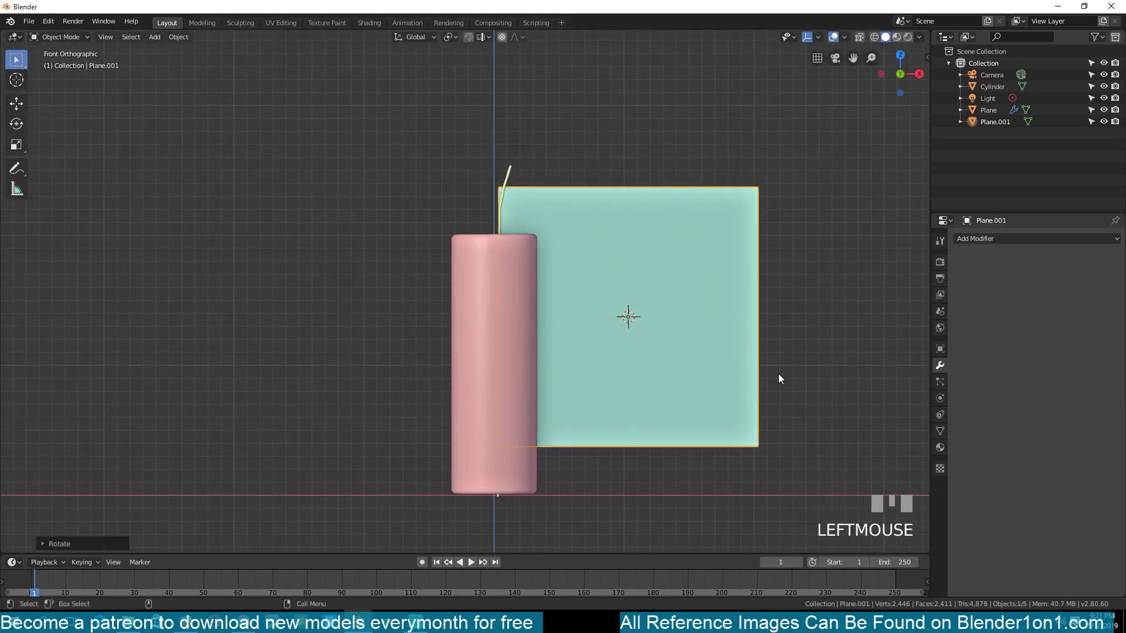
Step: Move the upright plane up beside the wick and scale it down to about a third of its size
key(g)
click(787, 222)
key(s)
click(695, 220)
shift+middle_drag(685, 253, 662, 382)
Step: Extrude the plane's top edge upward in edit mode and scale the new edge narrower
key(Tab)
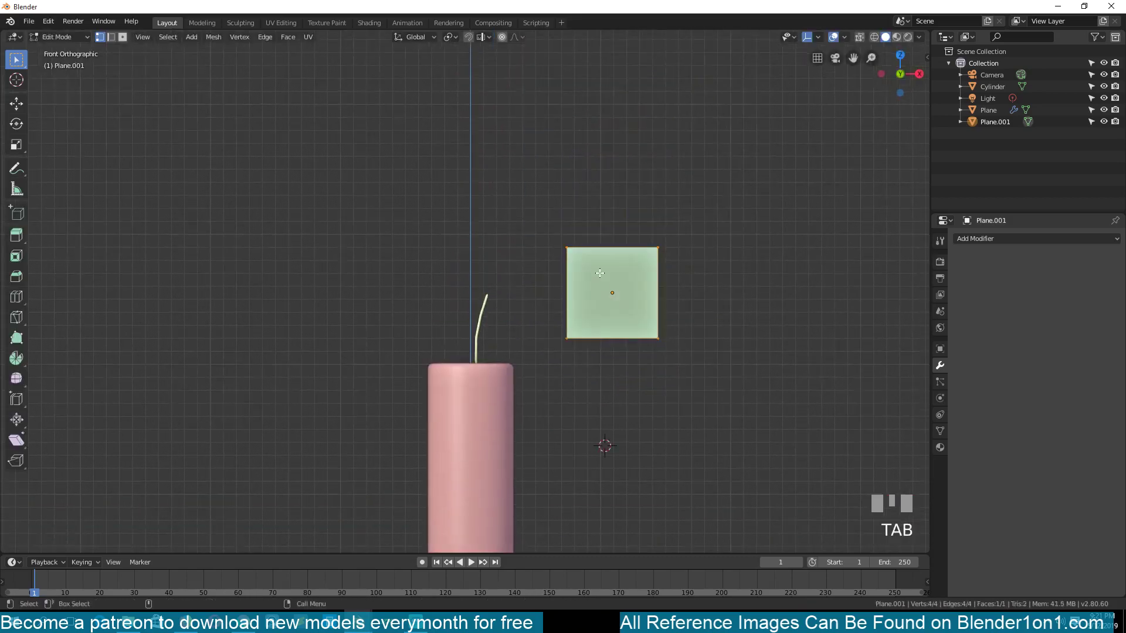
click(588, 241)
shift+click(666, 250)
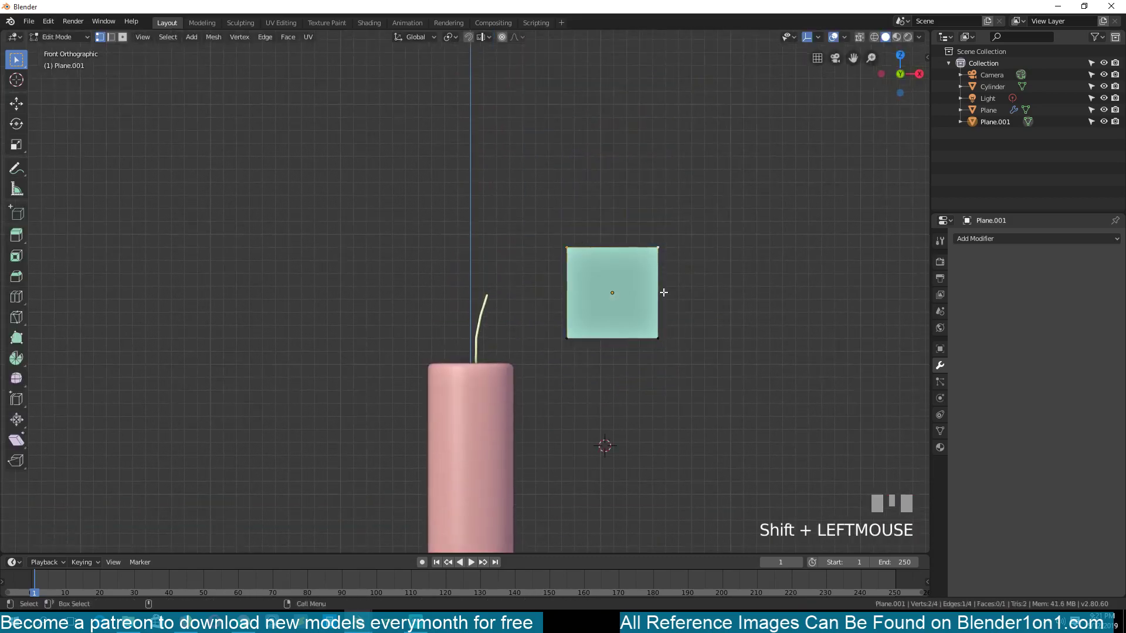
key(e)
click(659, 232)
key(s)
click(636, 230)
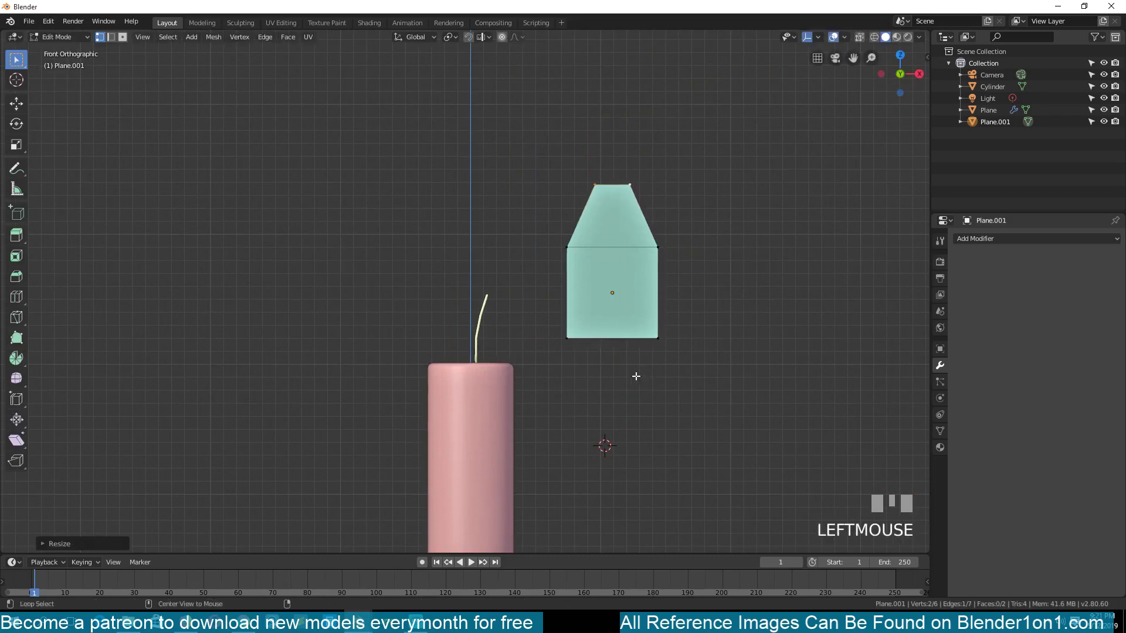
Step: Extrude the plane's bottom edge, move the new edge downward and scale it narrower to taper the flame's base
alt+click(699, 239)
key(e)
key(s)
click(661, 292)
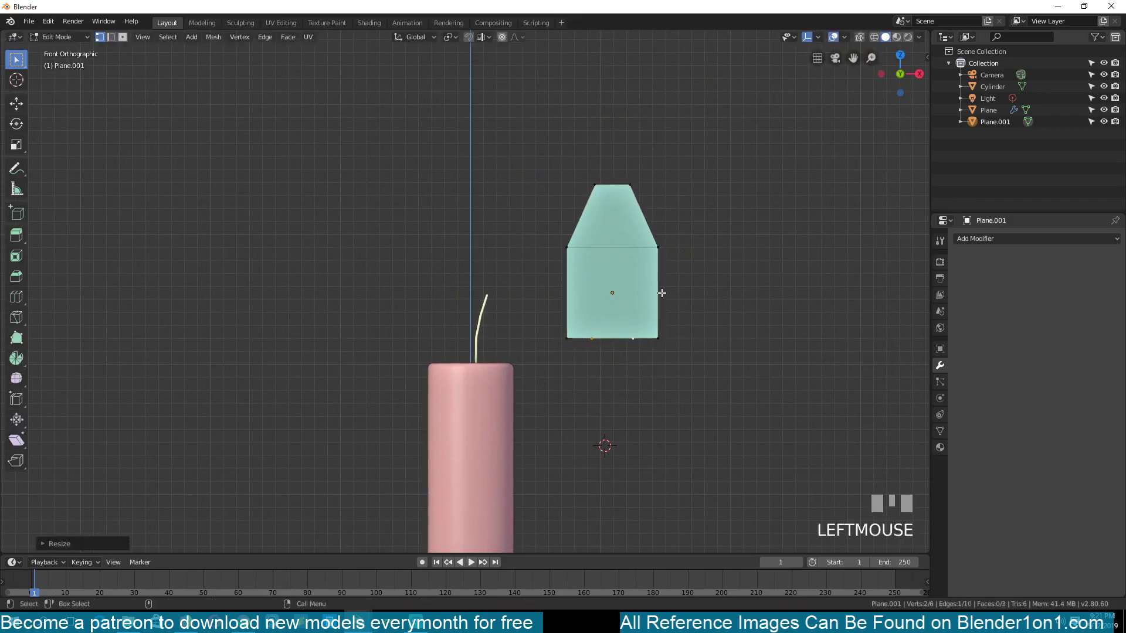
key(g)
click(659, 329)
key(s)
click(661, 344)
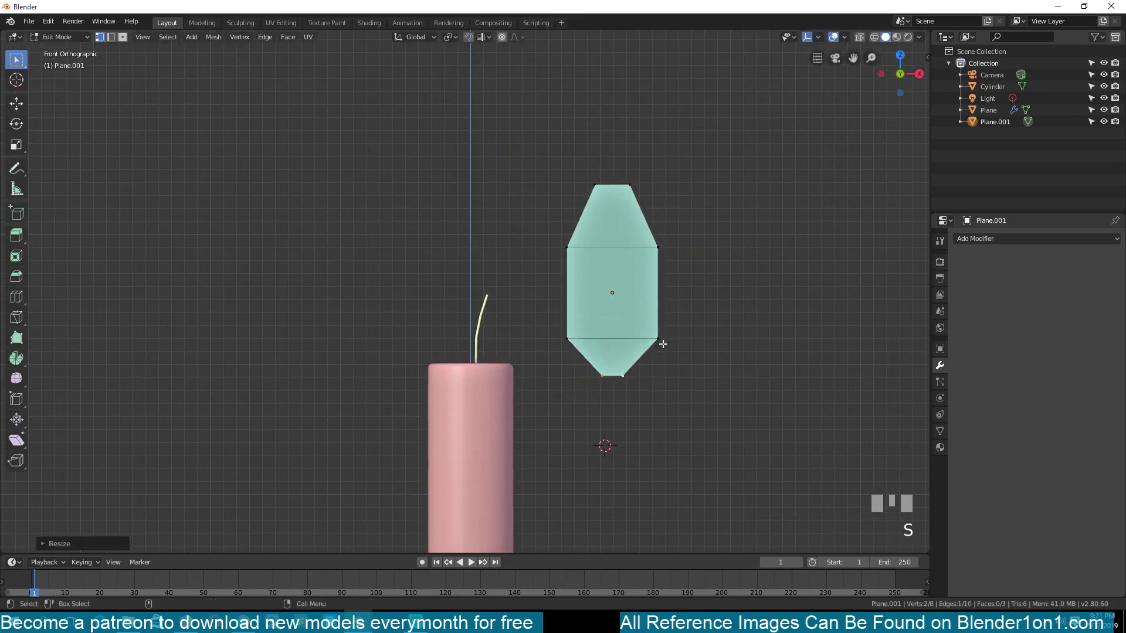
Step: Add a centred horizontal loop cut across the flame's middle face and shift it slightly towards the candle
key(ctrl+r)
click(611, 291)
right_click(612, 291)
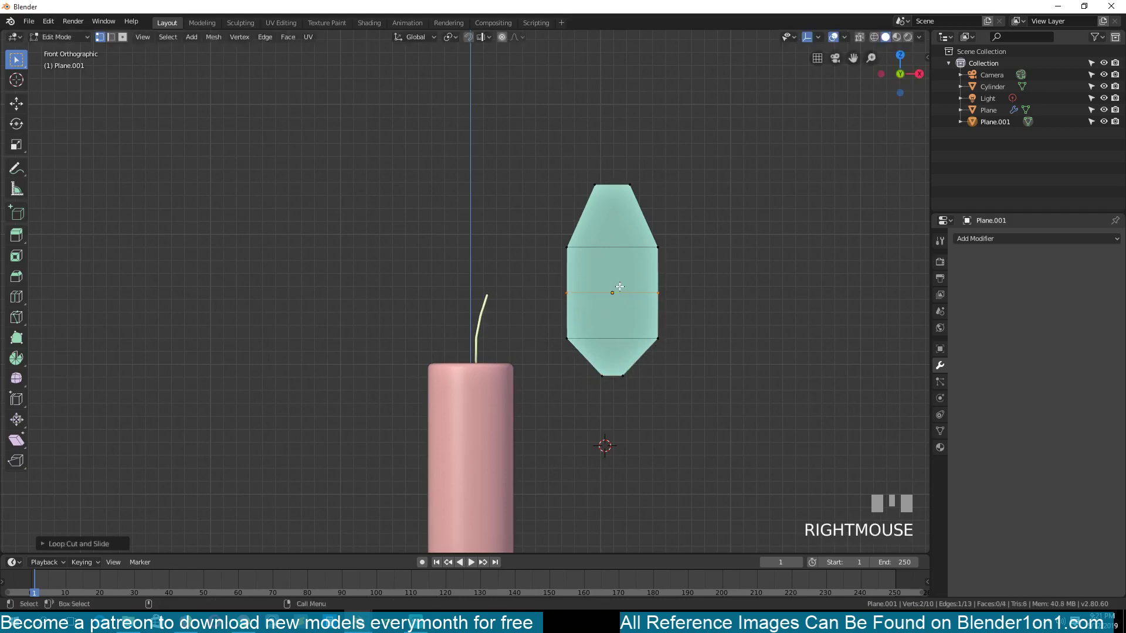
key(g)
click(605, 292)
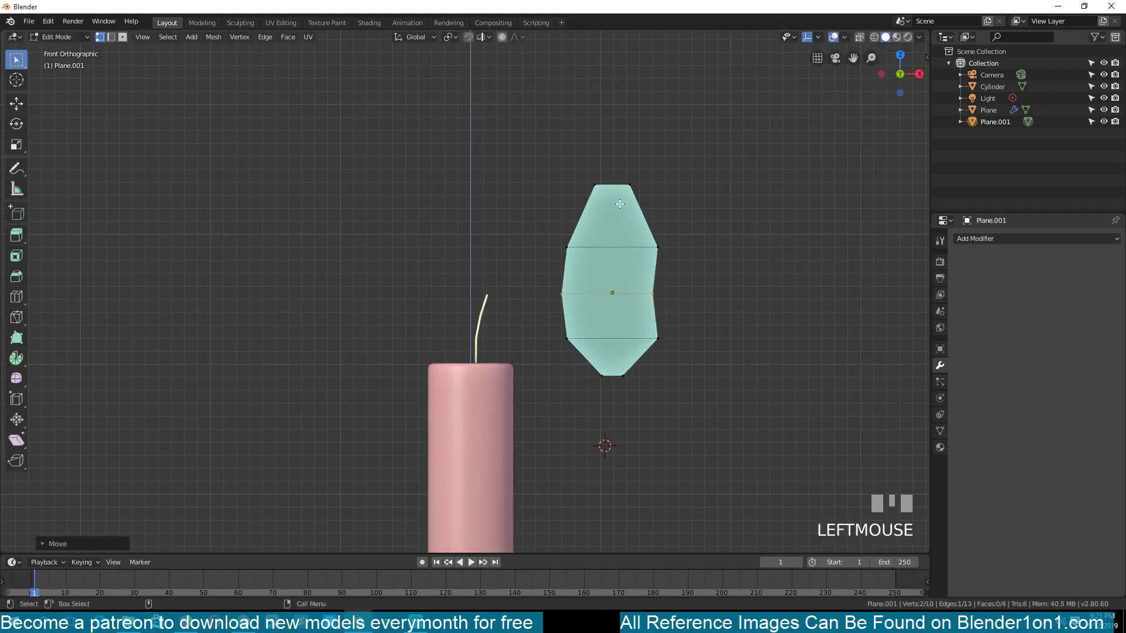
Step: Scale the flame's top edge almost to a point, and scale it again with smooth proportional editing to narrow the upper flame
alt+click(762, 254)
key(s)
click(654, 221)
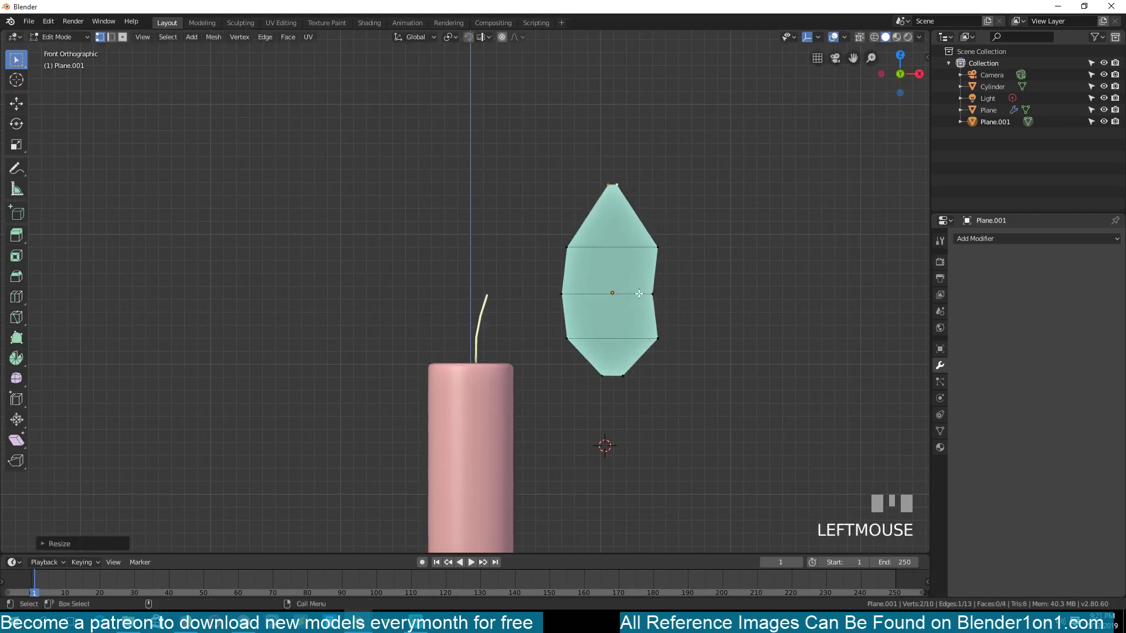
key(s)
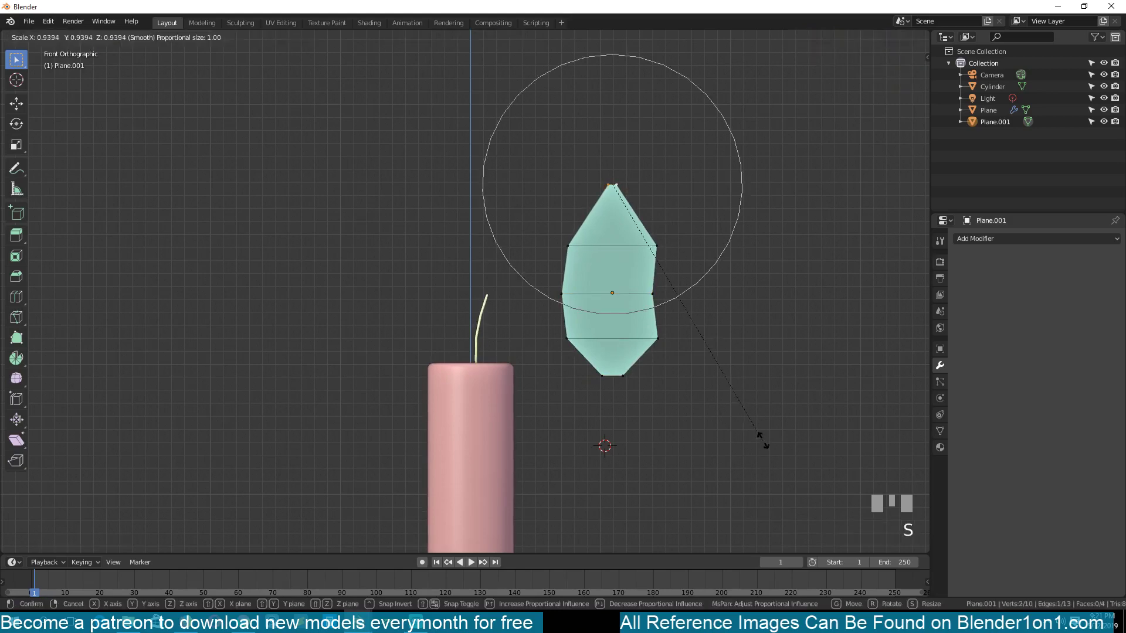
scroll(693, 339, down, 3)
click(644, 262)
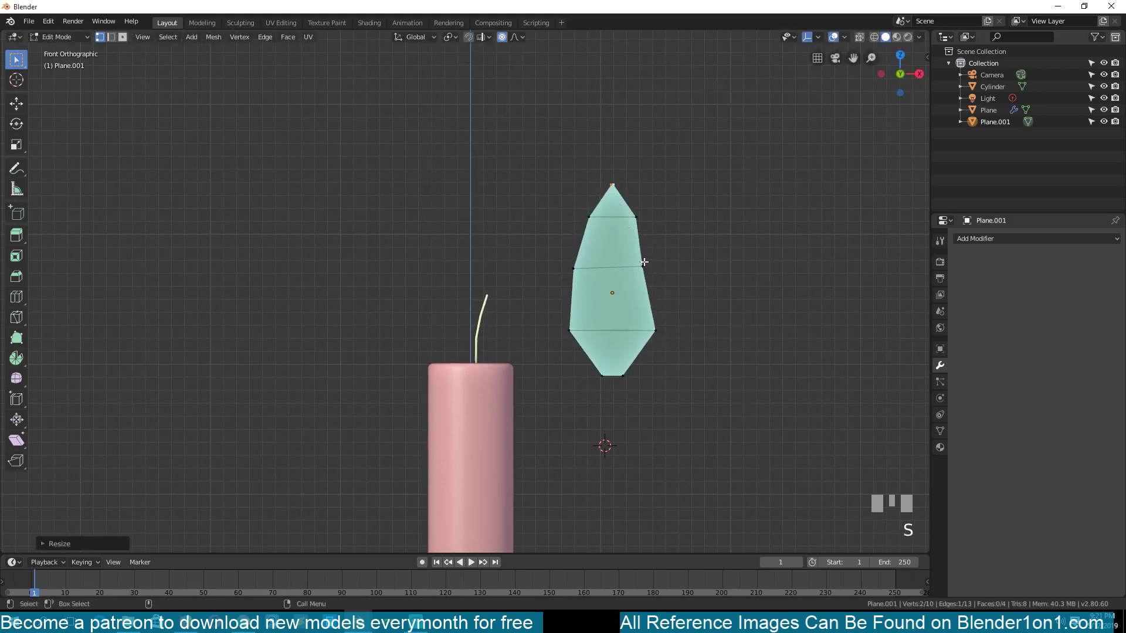
Step: Return to object mode and add a Subdivision Surface modifier with 2 view subdivisions to the flame
key(grave)
middle_drag(651, 333, 603, 160)
scroll(652, 320, up, 4)
key(grave)
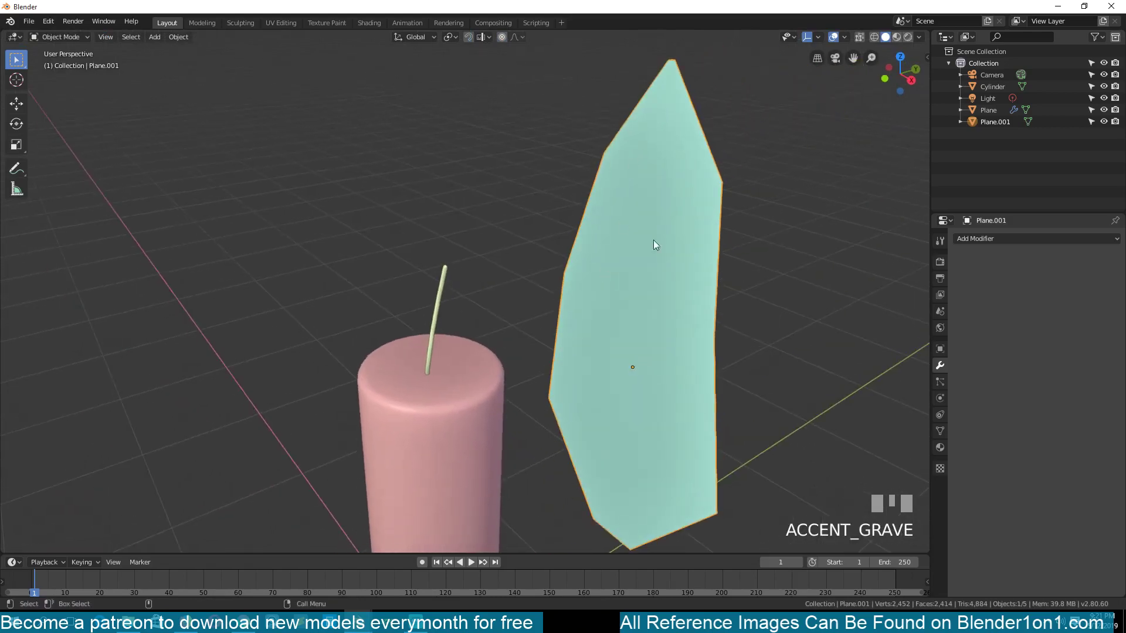
middle_drag(656, 245, 680, 175)
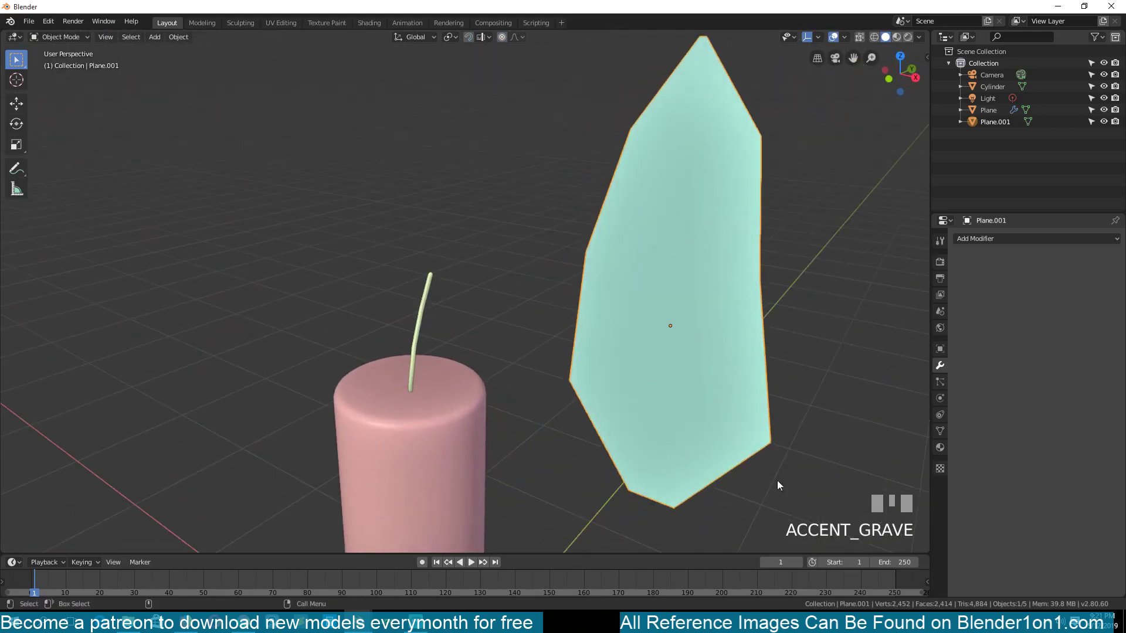
middle_drag(738, 206, 762, 286)
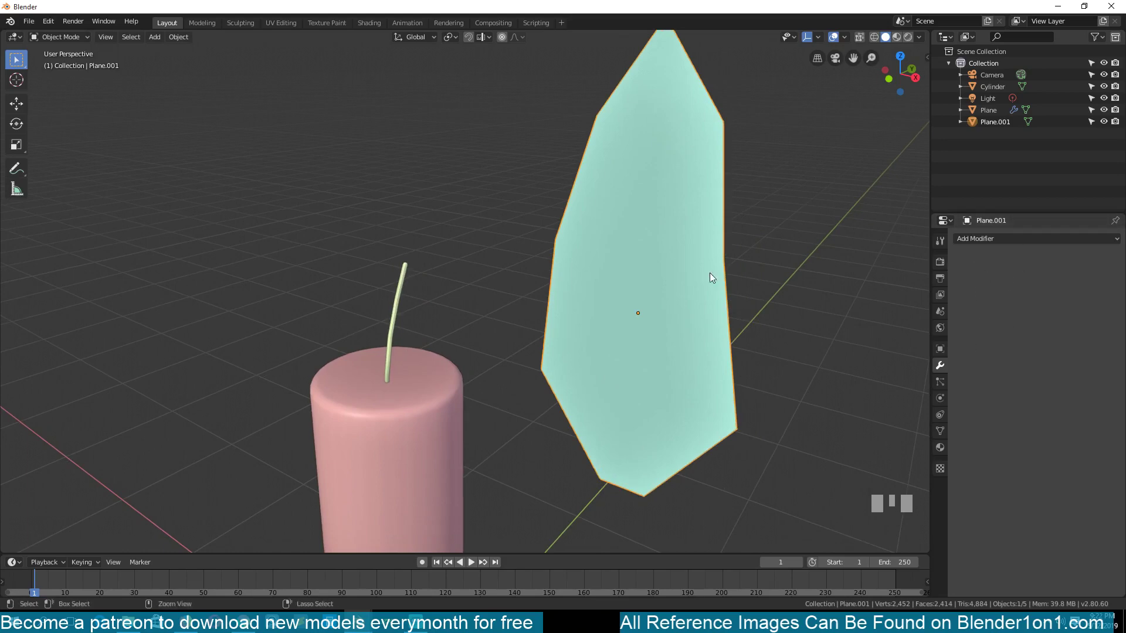
key(ctrl+2)
scroll(707, 305, down, 3)
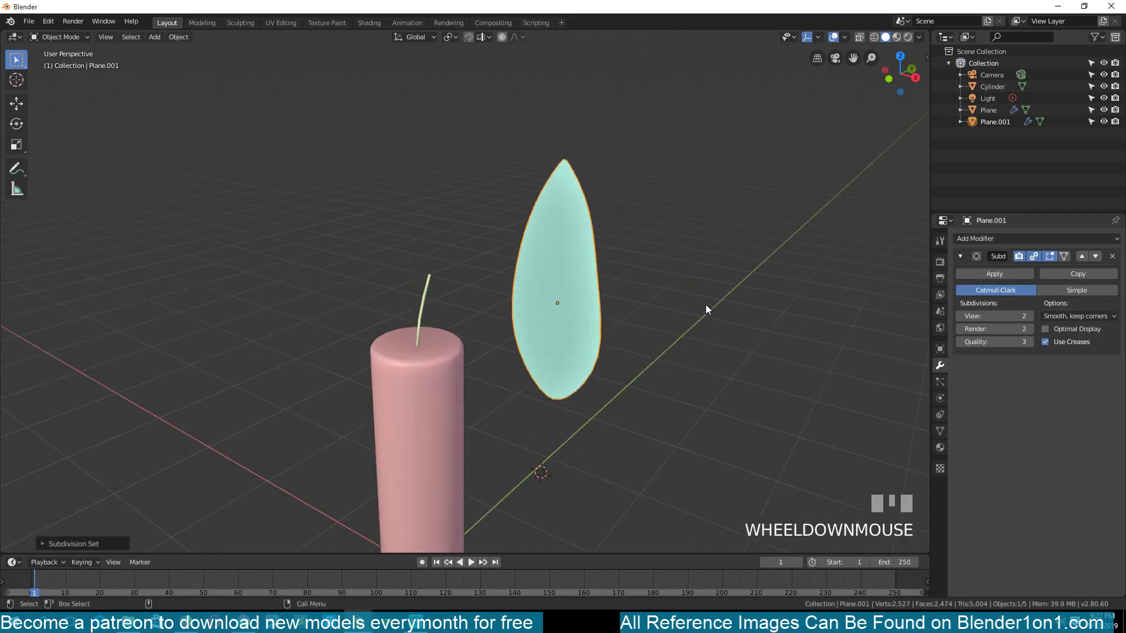
scroll(589, 269, up, 3)
key(grave)
middle_drag(570, 277, 541, 294)
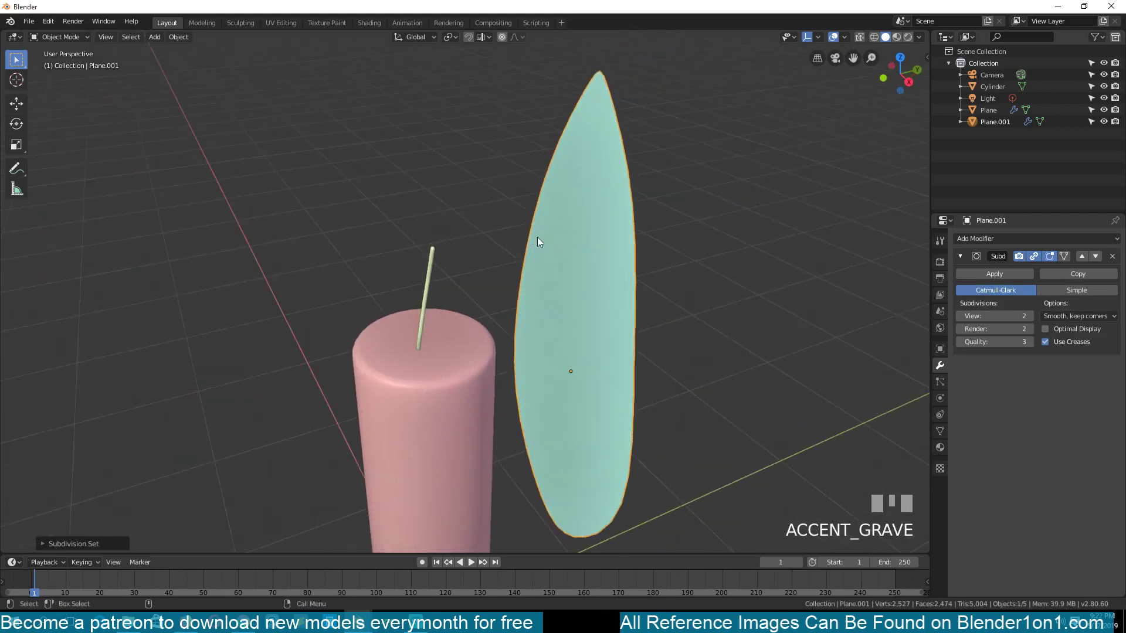
middle_drag(537, 237, 518, 224)
middle_drag(414, 139, 544, 135)
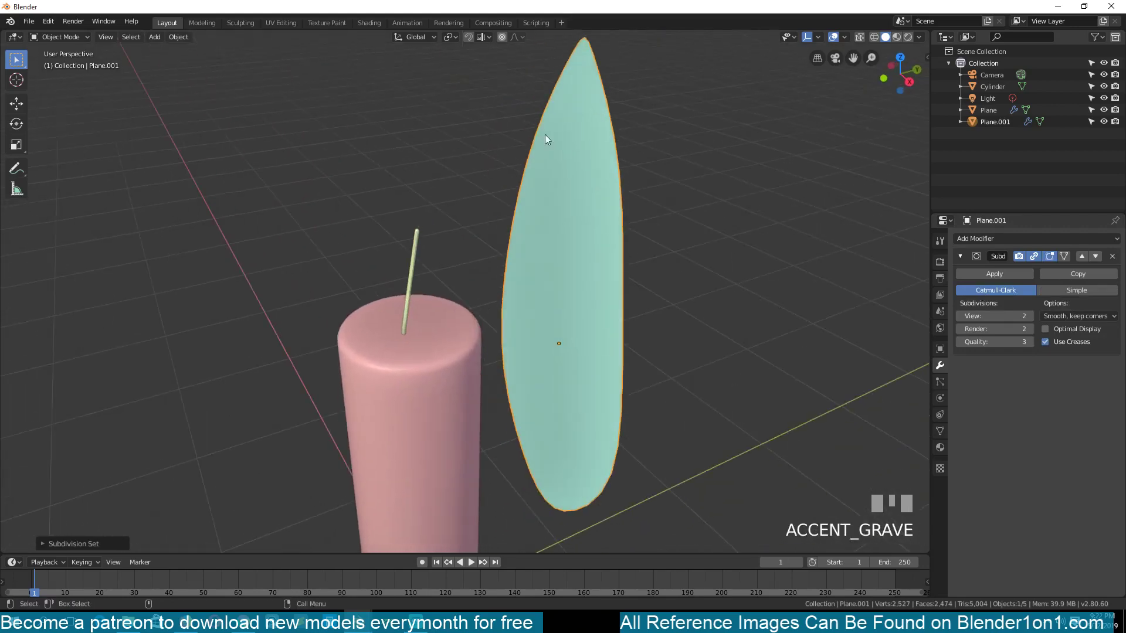
Step: Add a Solidify modifier to the flame and set its thickness to 0.05 m
click(1069, 237)
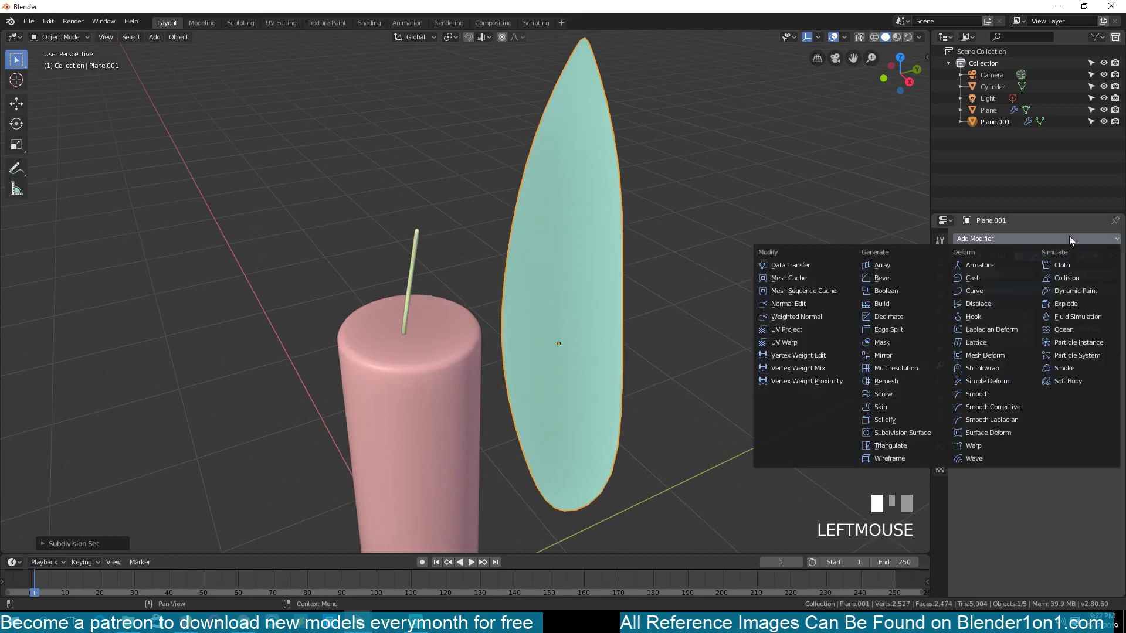
click(898, 423)
middle_drag(718, 285, 685, 364)
scroll(688, 291, up, 1)
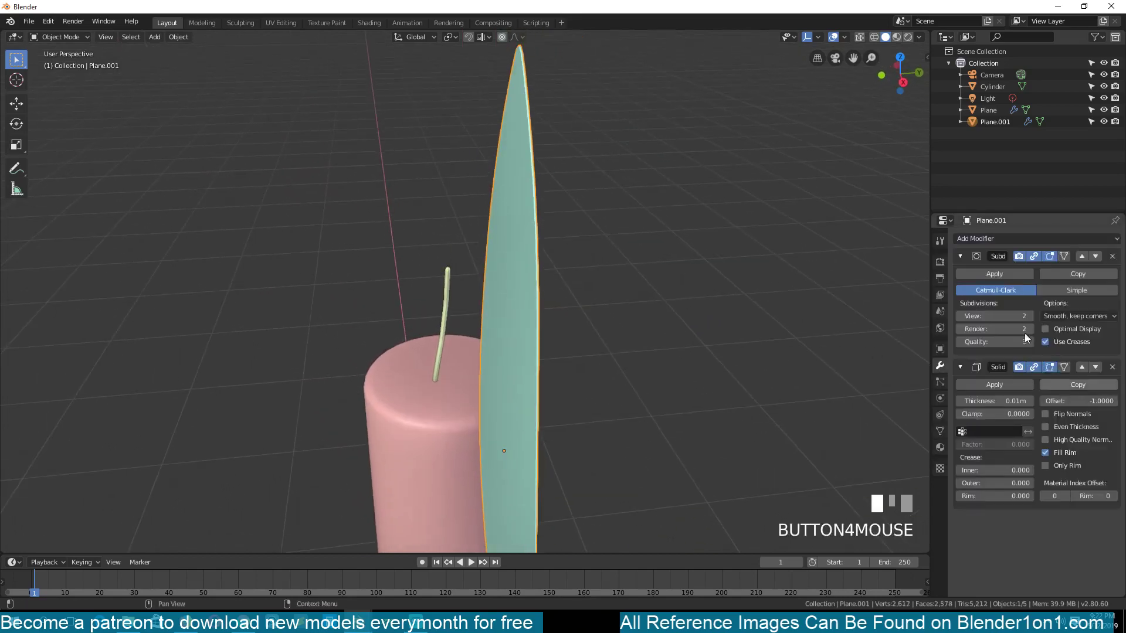
click(961, 256)
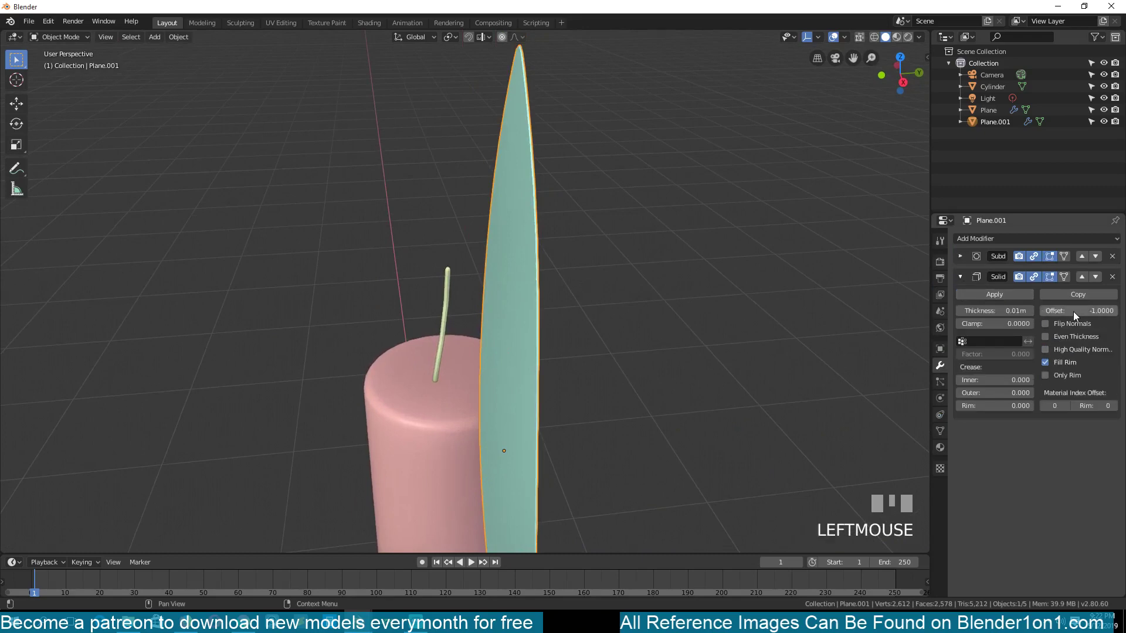
drag(997, 311, 1020, 311)
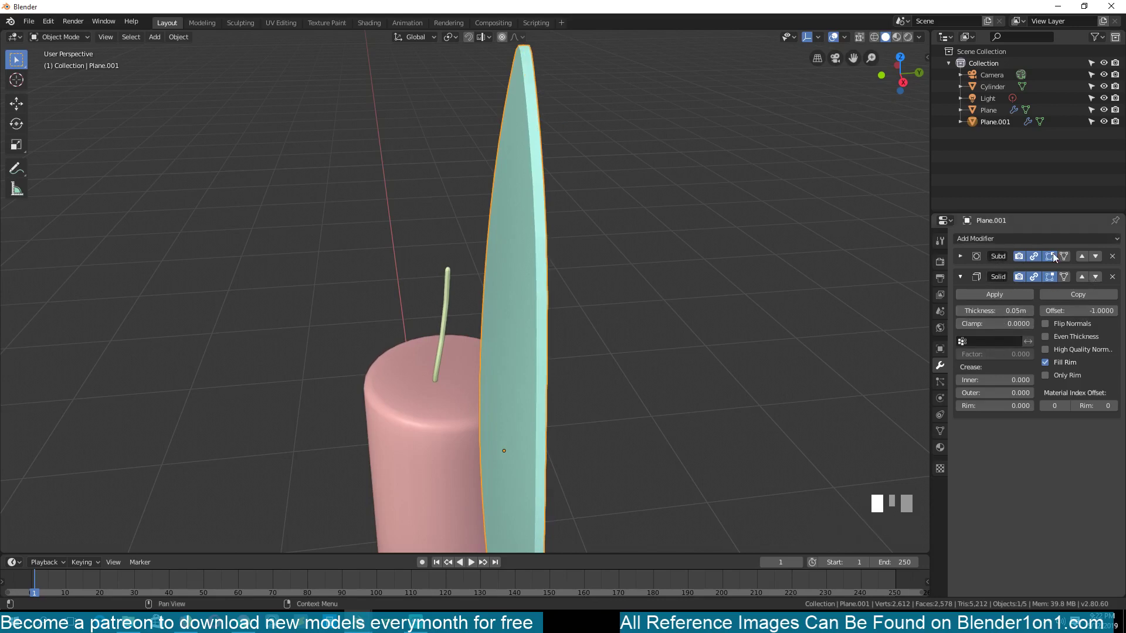
Step: Place the Solidify modifier above the Subdivision modifier and shade the flame smooth
click(1083, 277)
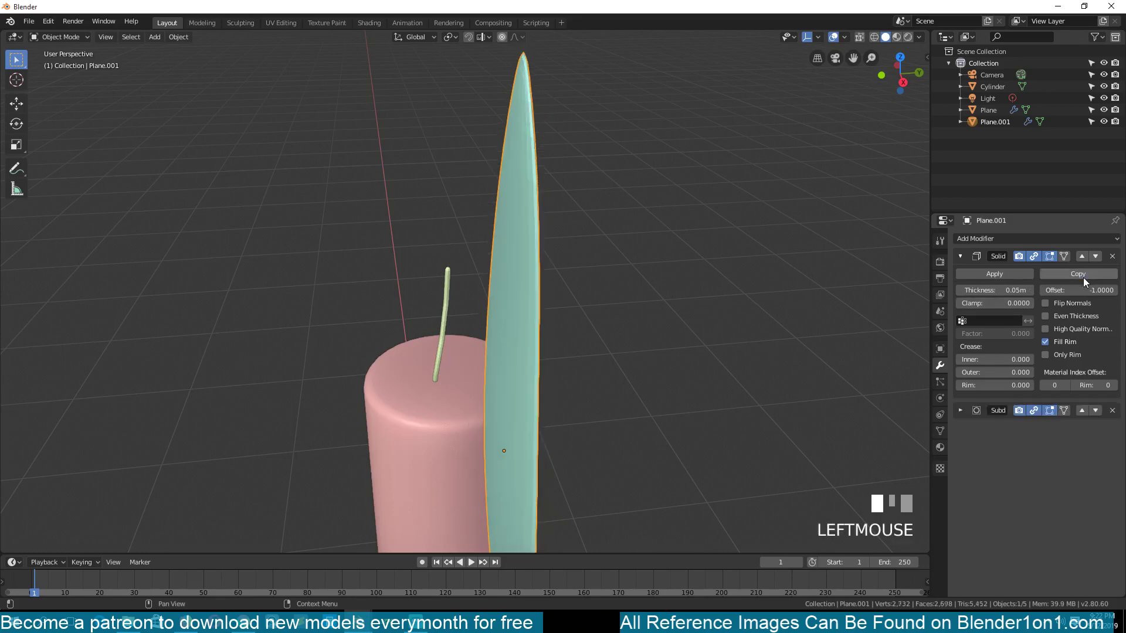
key(a)
key(grave)
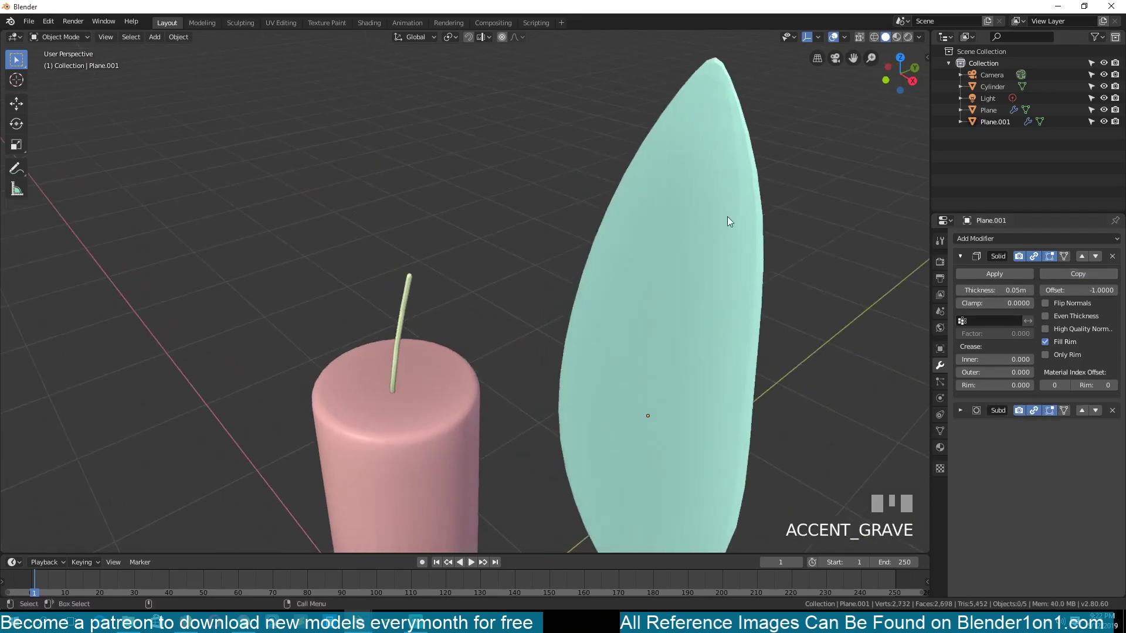
click(602, 205)
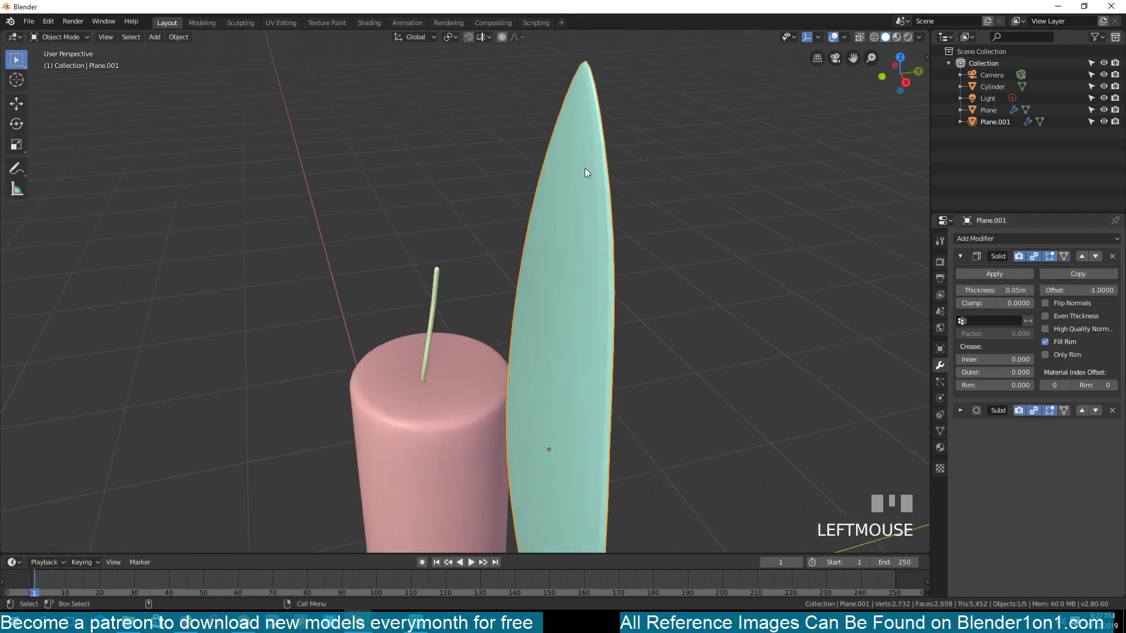
shift+middle_drag(585, 217, 586, 184)
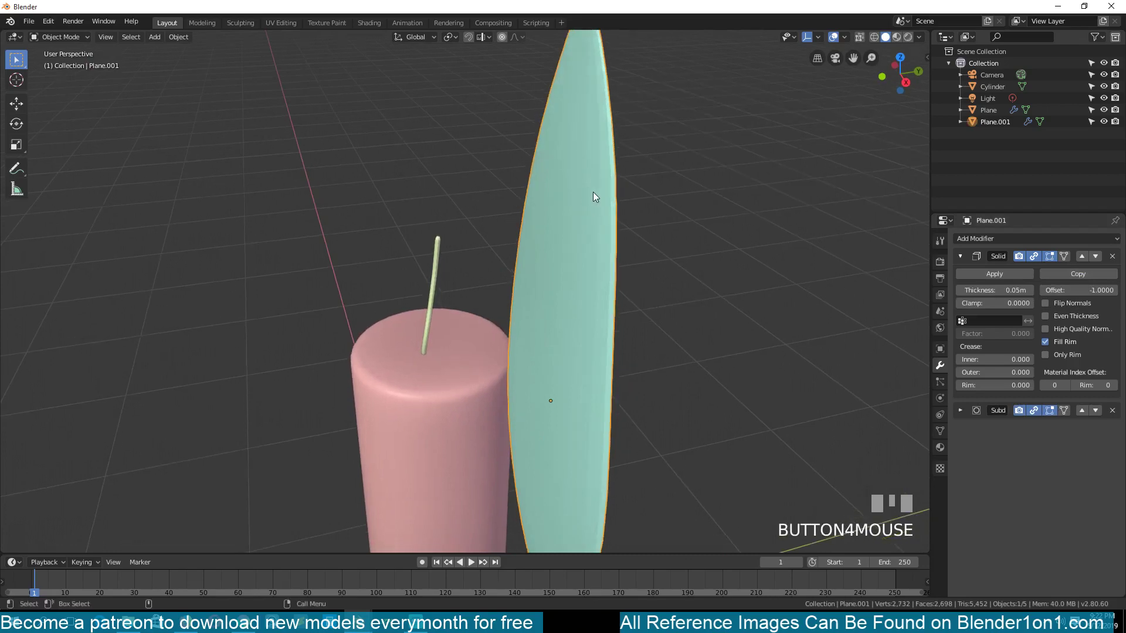
right_click(593, 192)
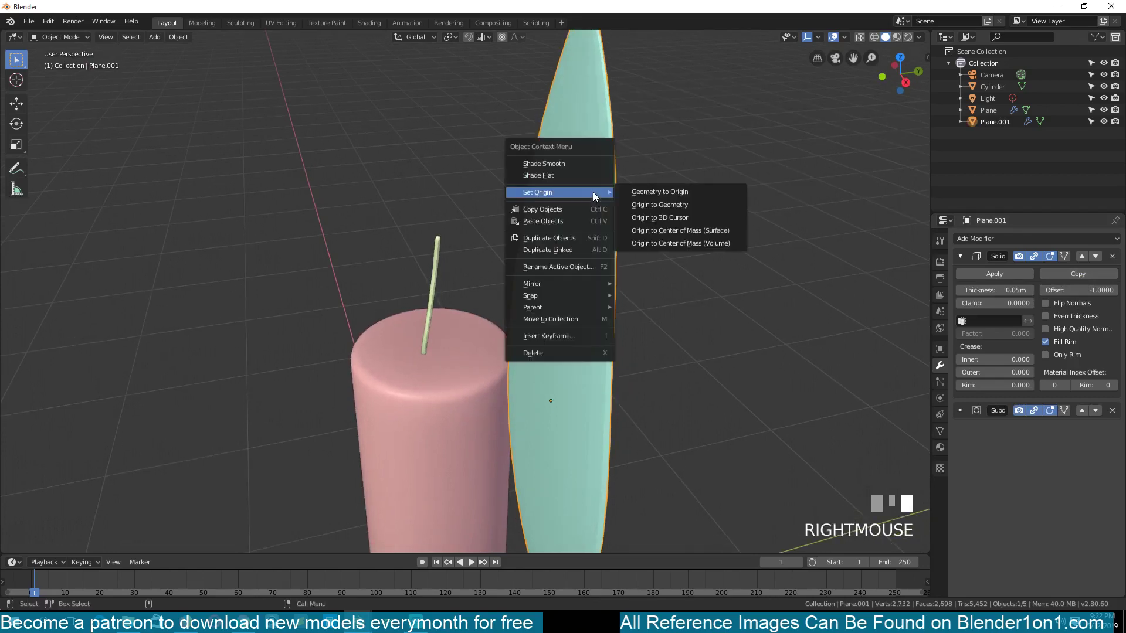
click(590, 167)
scroll(586, 217, down, 3)
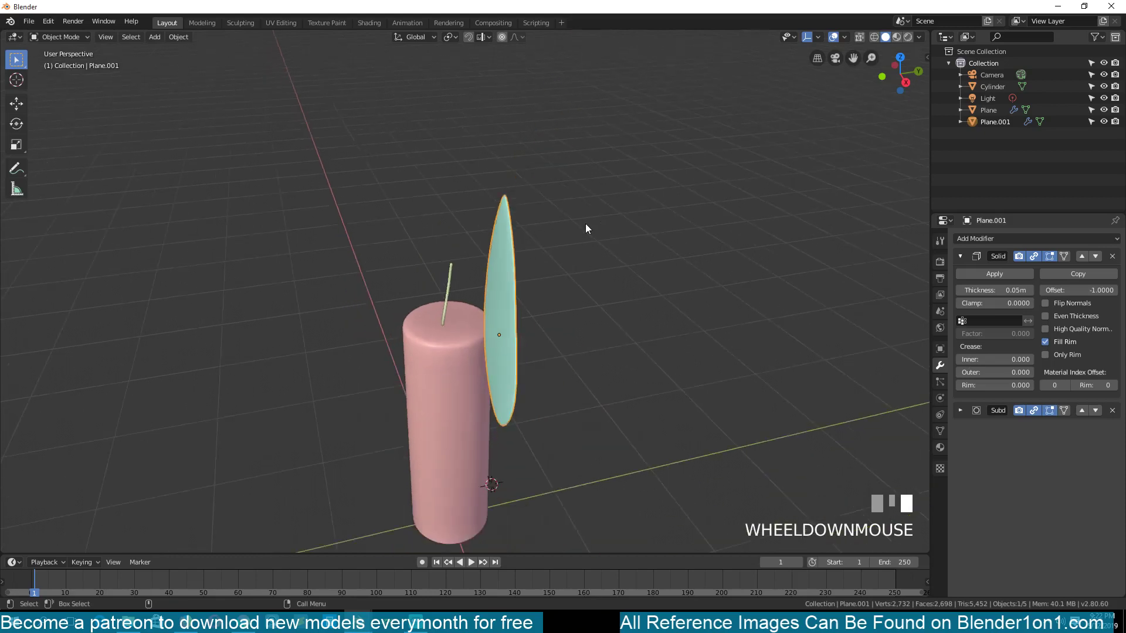
Step: Increase the flame's Solidify thickness to 0.19 m
key(grave)
key(alt+a)
key(grave)
scroll(466, 244, up, 4)
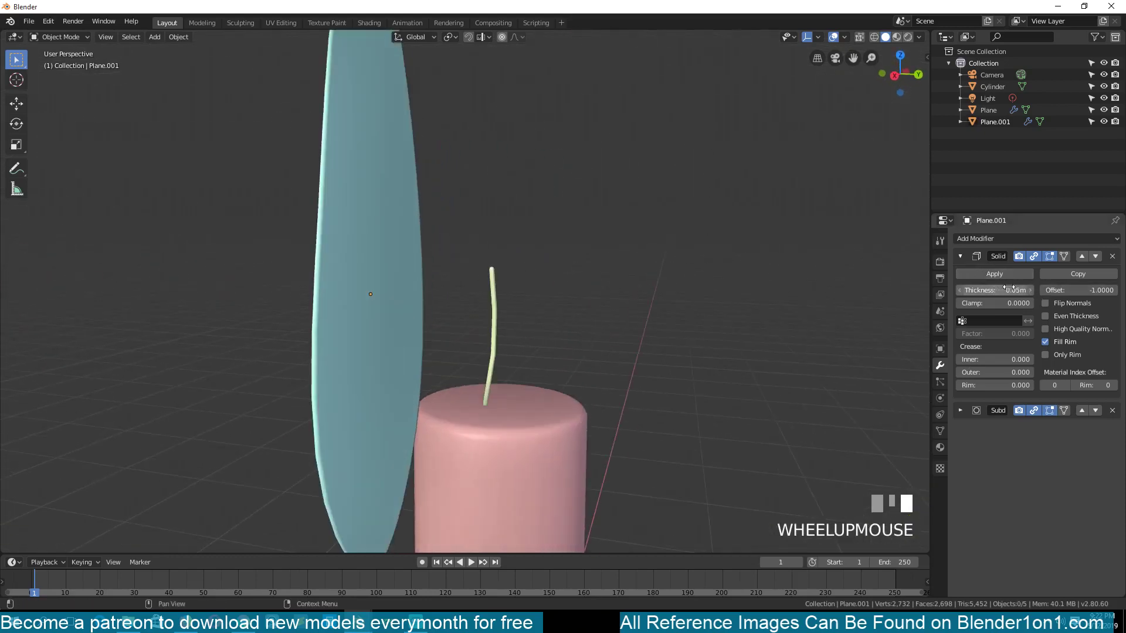
drag(994, 290, 1050, 290)
key(grave)
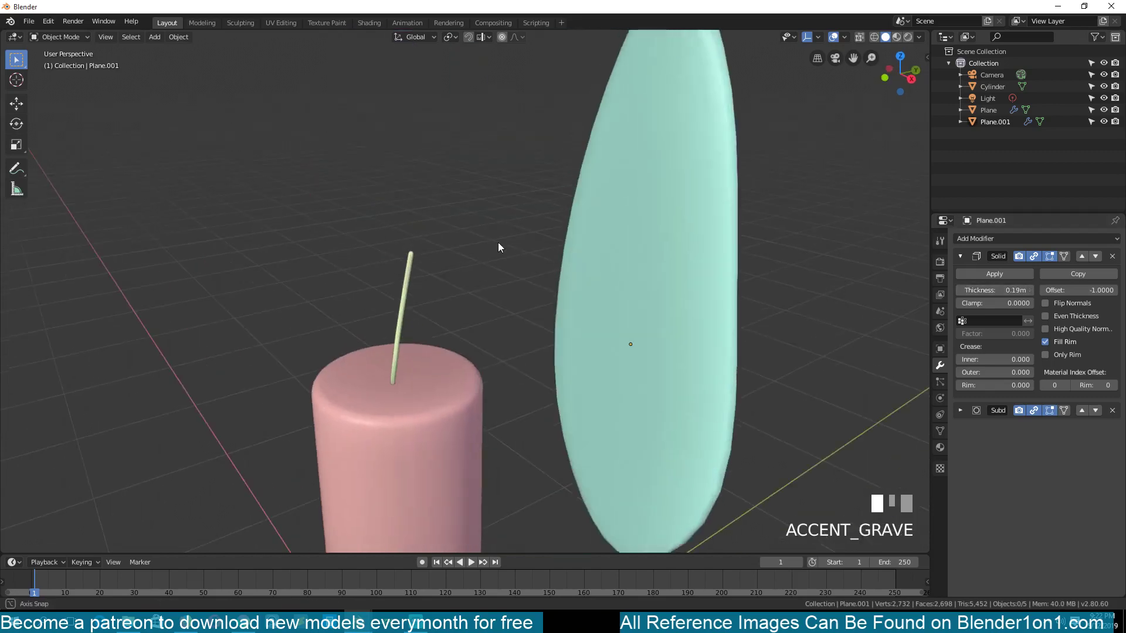
Step: In front view, move the flame over the candle's wick
scroll(499, 243, down, 4)
key(KP_1)
click(605, 341)
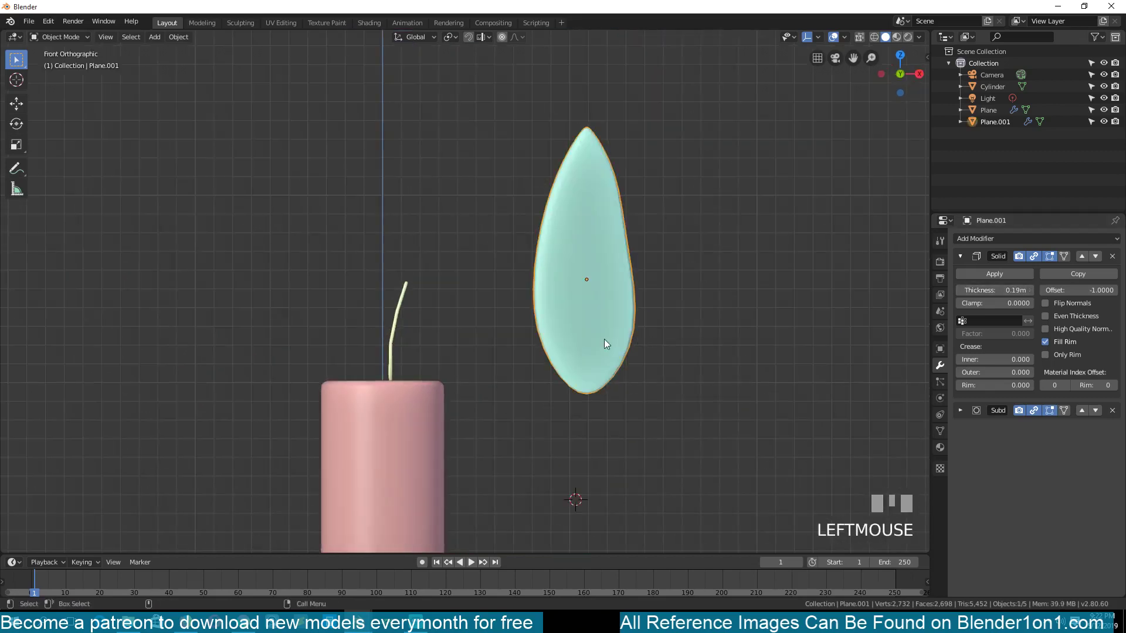
key(g)
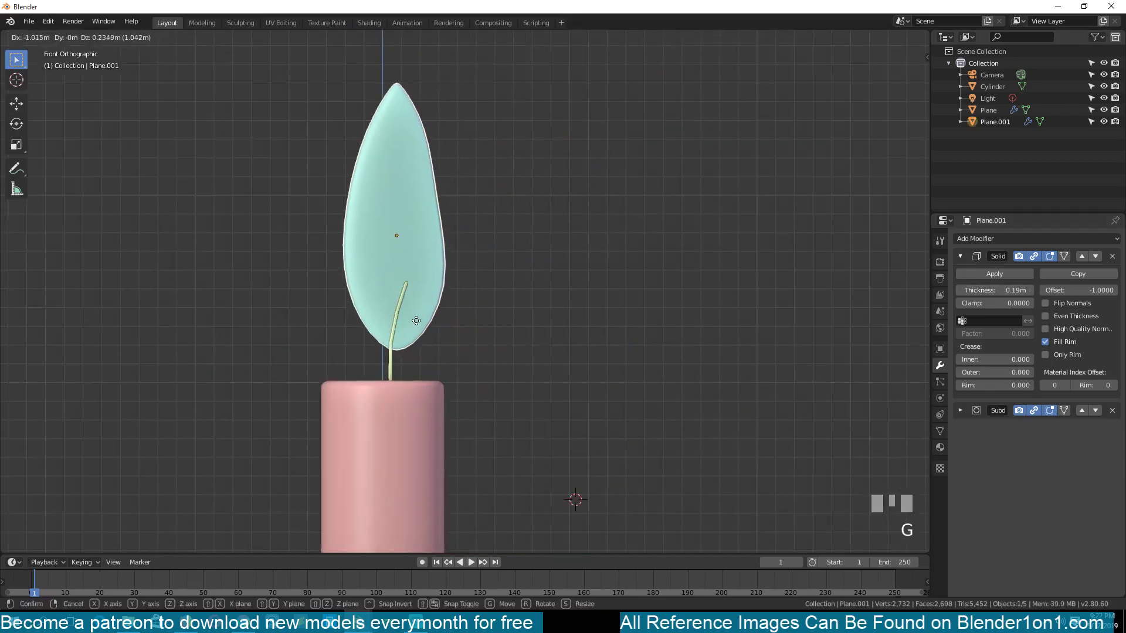
click(418, 253)
Step: In edit mode, raise the whole flame mesh until its origin lies near its base, then separate it into its own object
key(Tab)
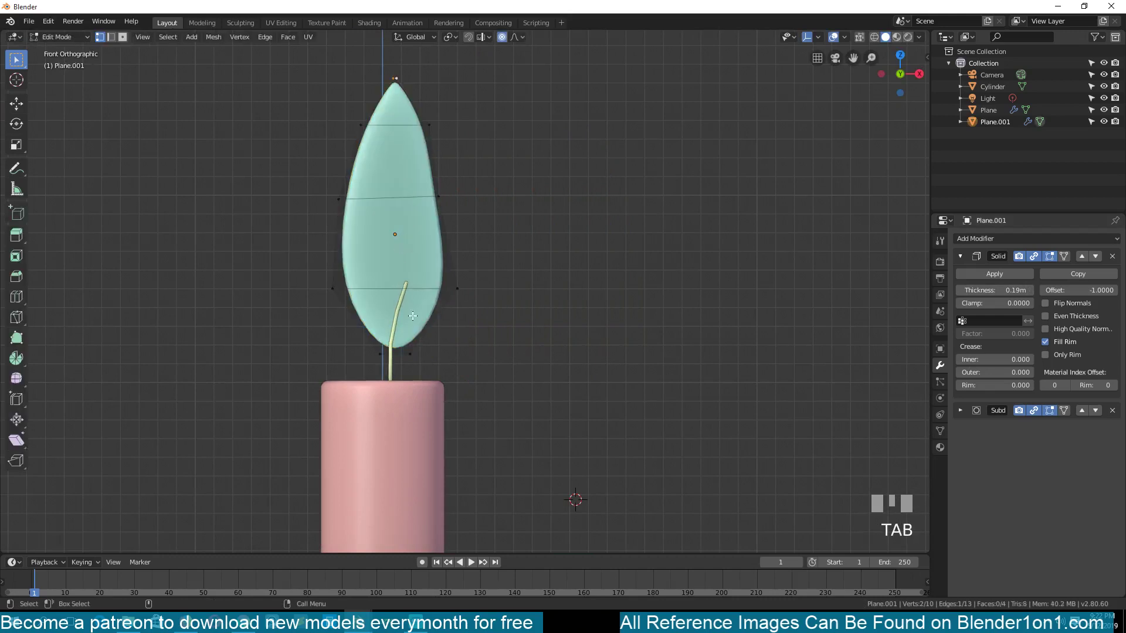
key(a)
key(g)
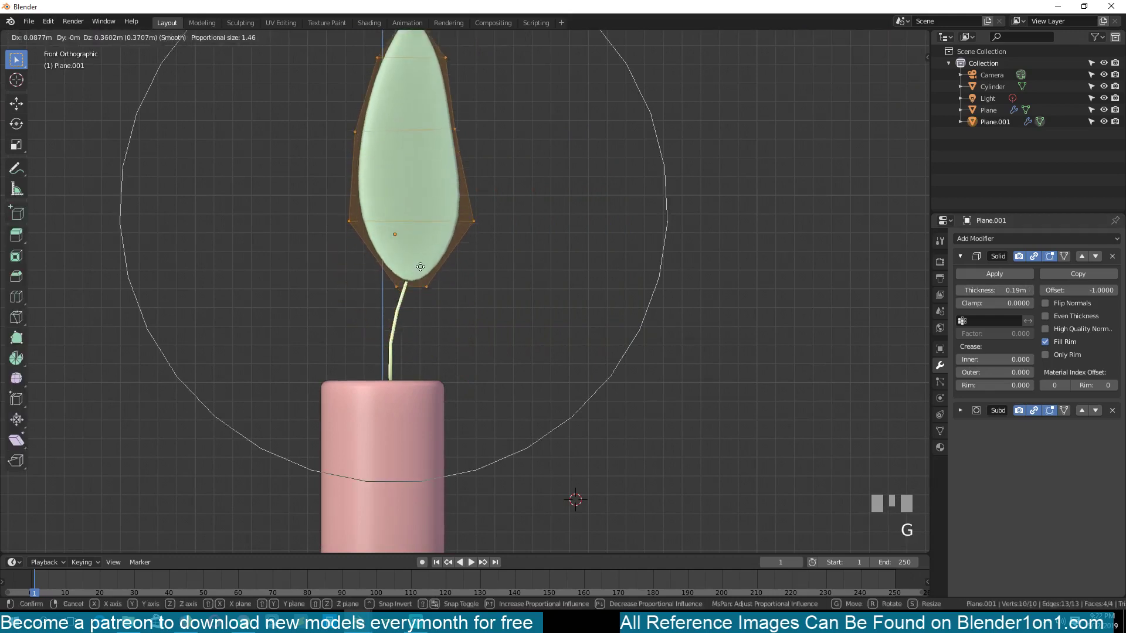
key(p)
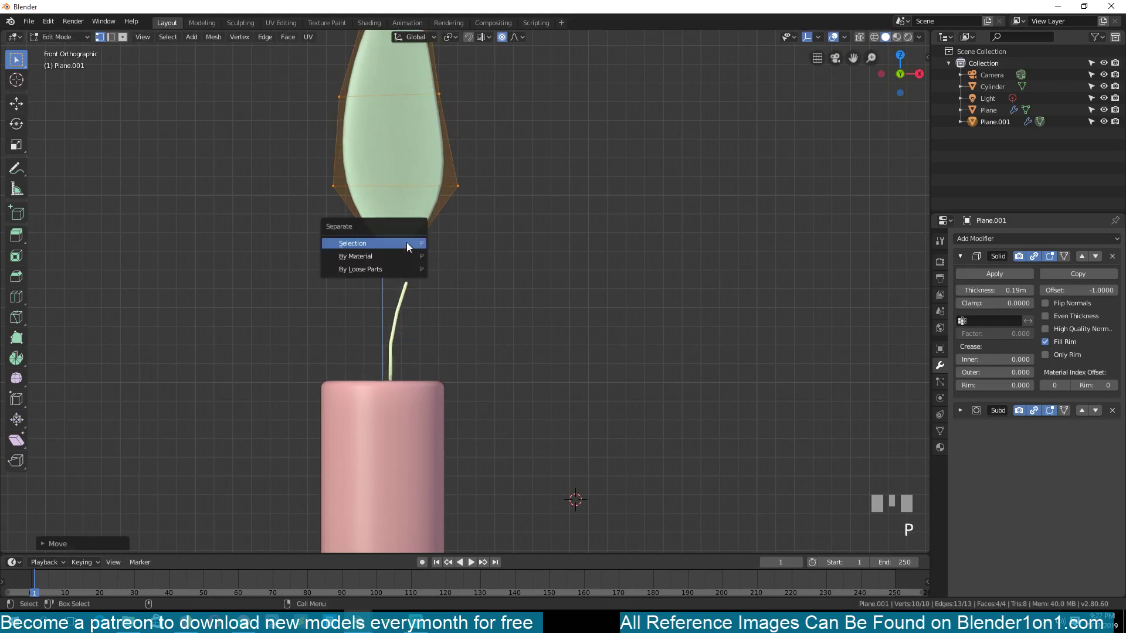
click(406, 242)
key(Tab)
click(429, 205)
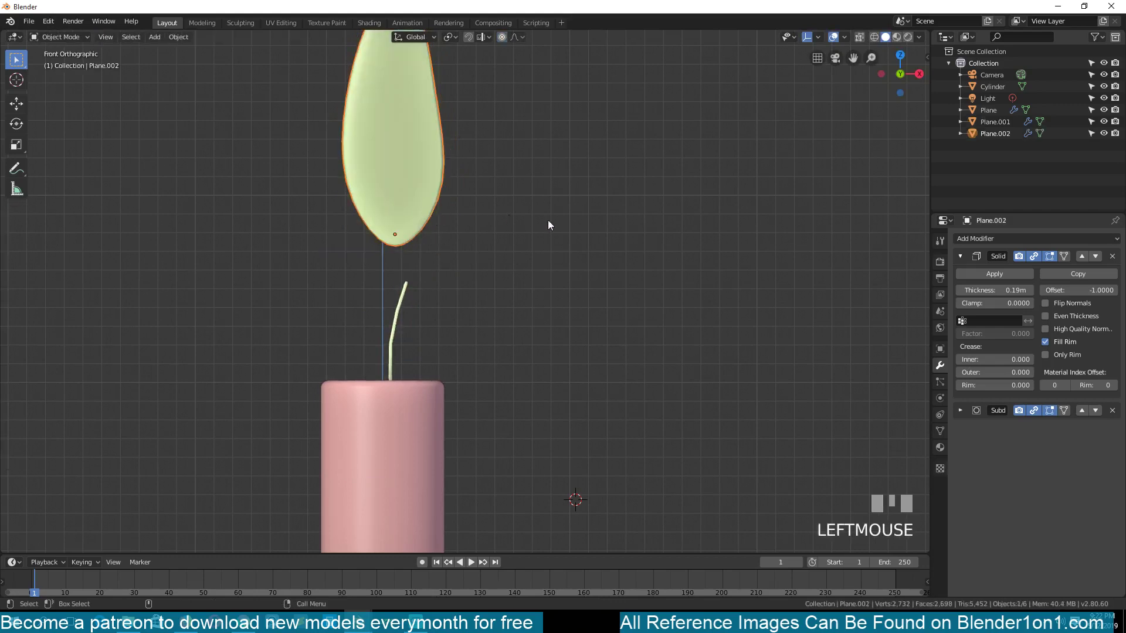
Step: Scale the separated flame to about 43% of its size and move its base down to the wick's tip
key(s)
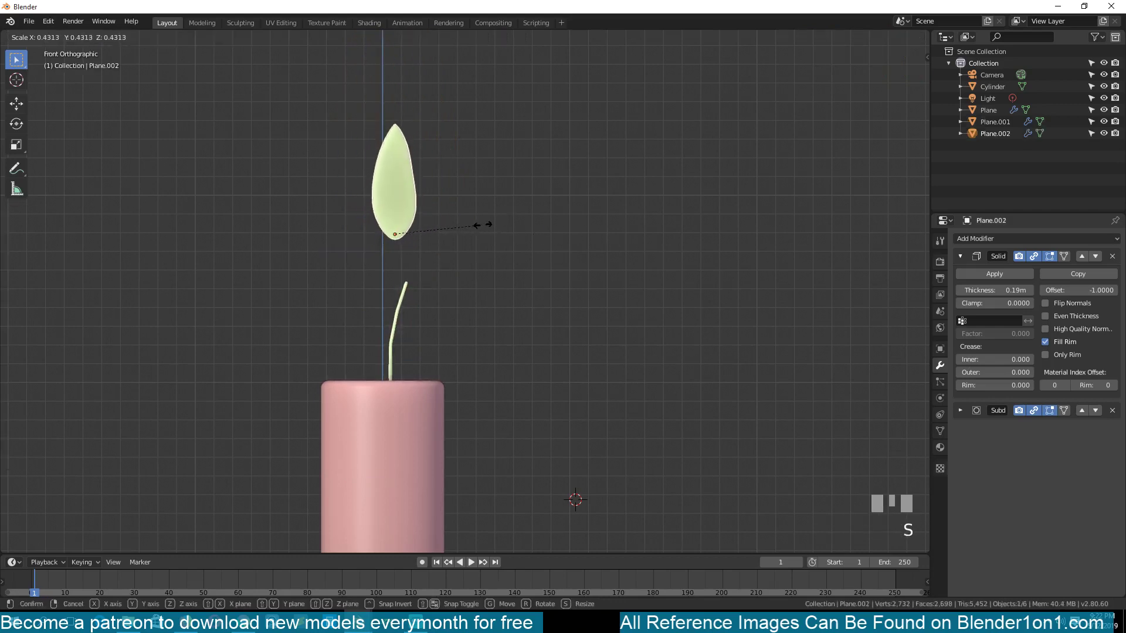
click(484, 225)
key(g)
click(491, 279)
Step: In side view, shift the flame slightly to line it up with the wick's tip, and deselect it
key(KP_3)
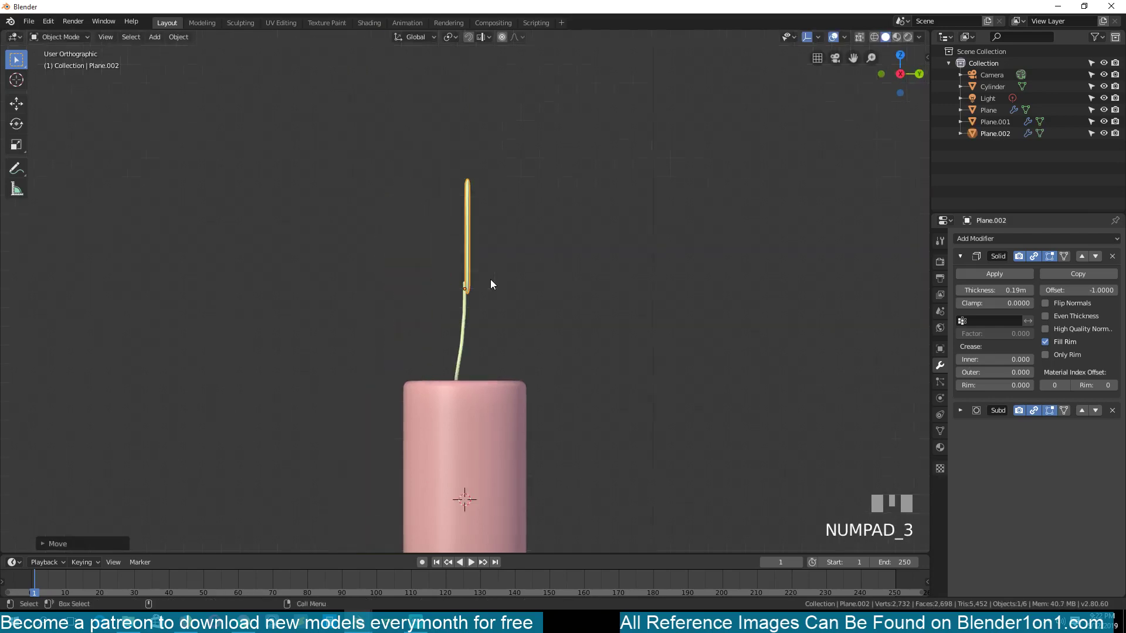
scroll(527, 280, up, 5)
key(g)
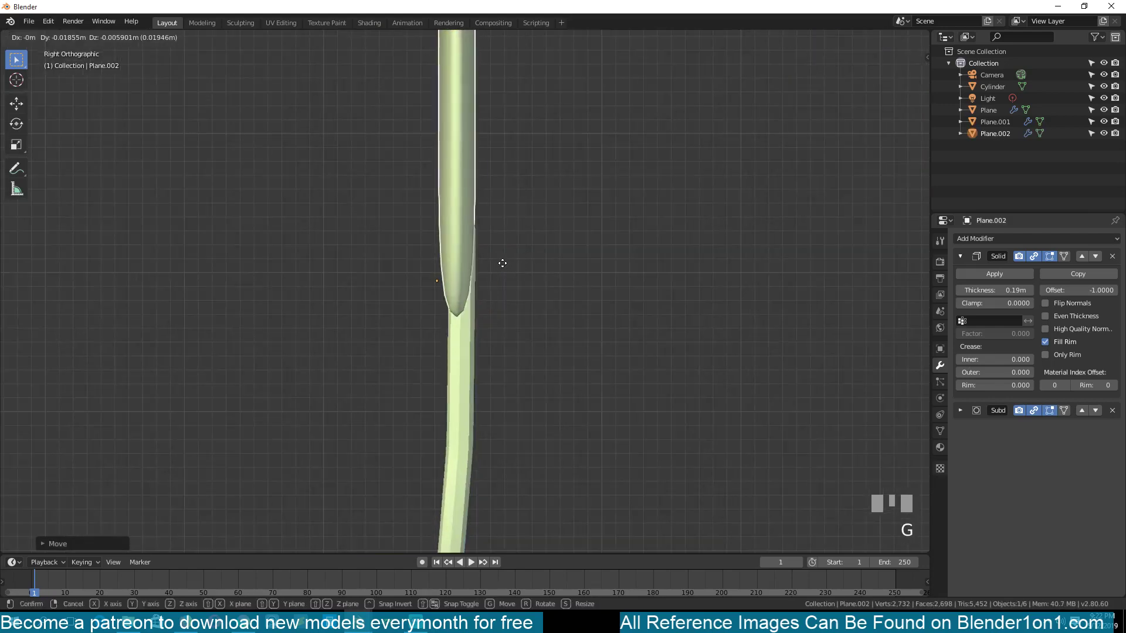
click(505, 265)
scroll(481, 274, down, 4)
middle_drag(480, 274, 550, 304)
scroll(578, 287, down, 3)
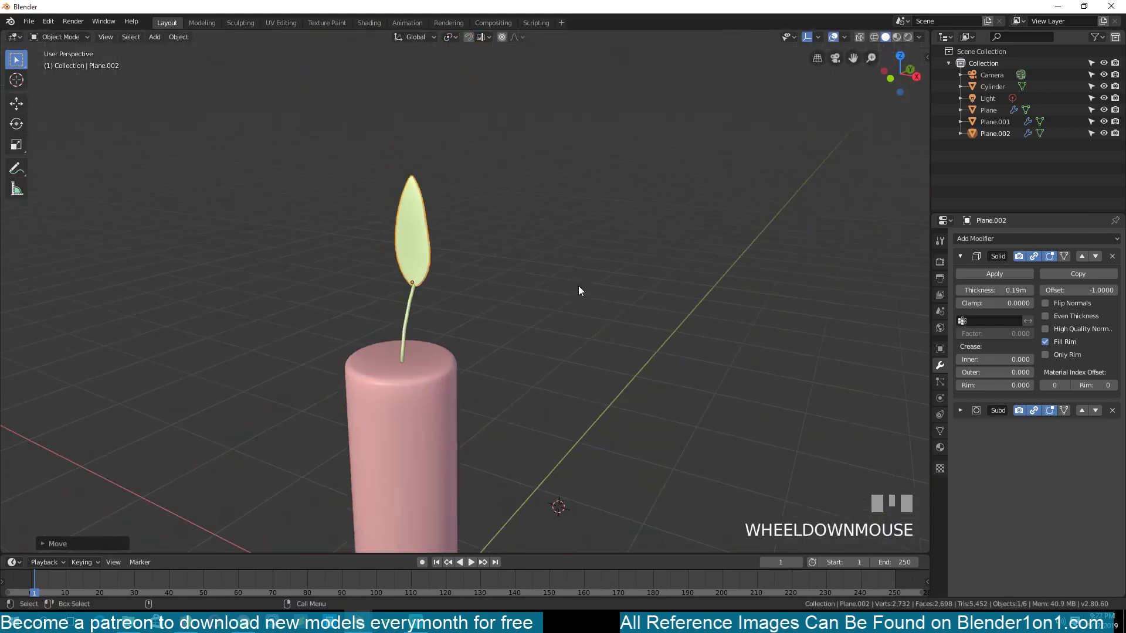
key(alt+a)
Step: In front view, scale the wick down slightly and shift it down toward the candle's centre
key(KP_1)
scroll(518, 261, up, 5)
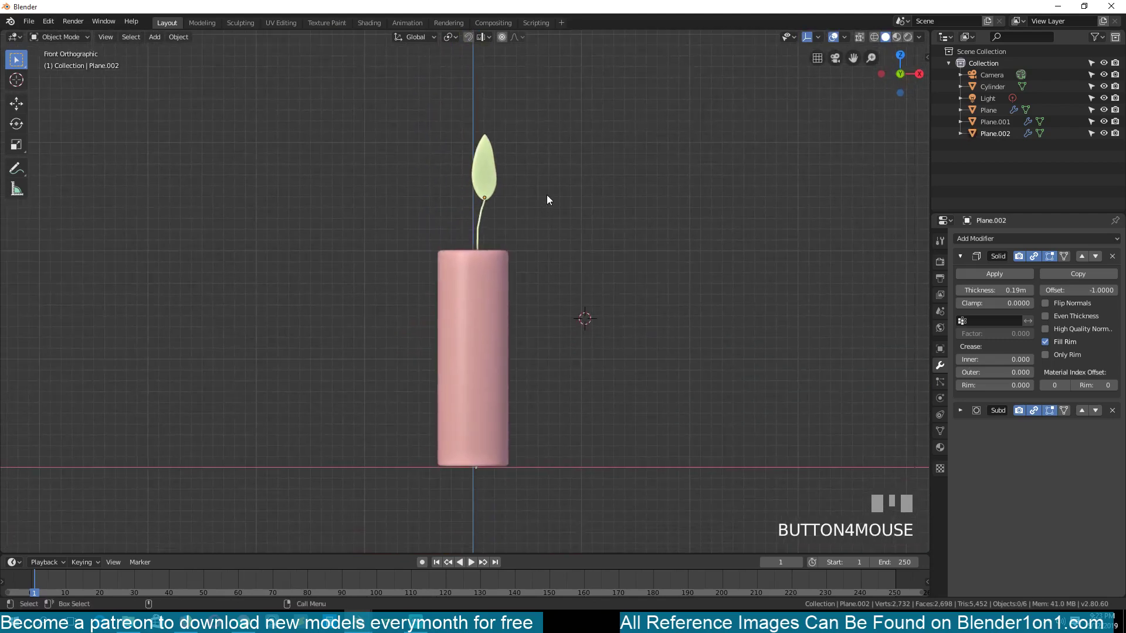
click(467, 199)
scroll(502, 201, down, 4)
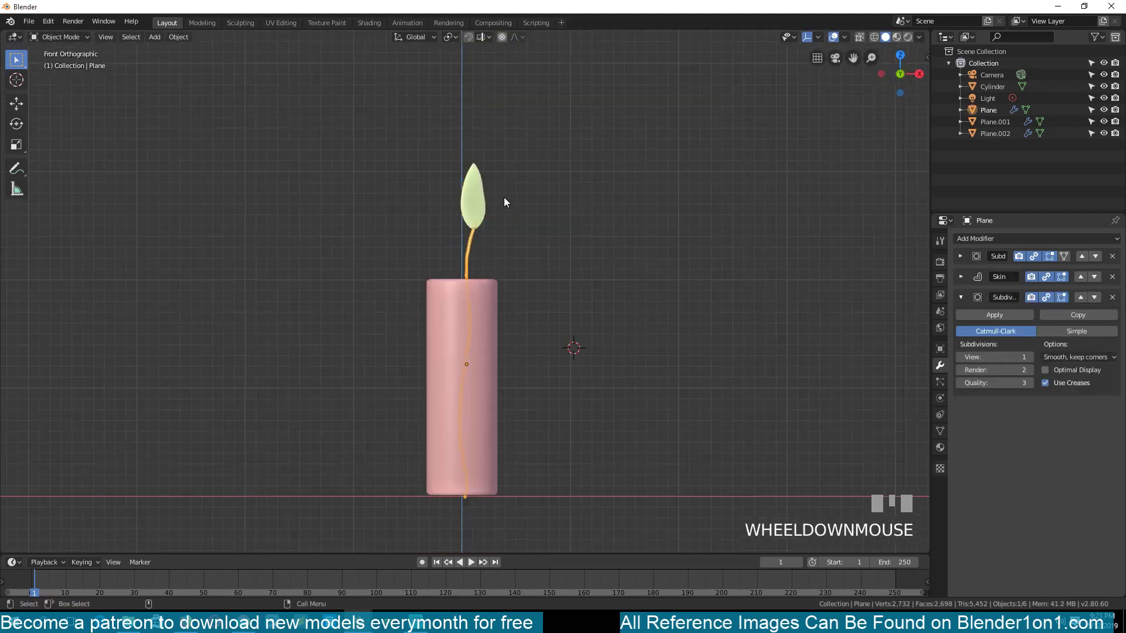
scroll(504, 203, up, 4)
scroll(572, 91, down, 3)
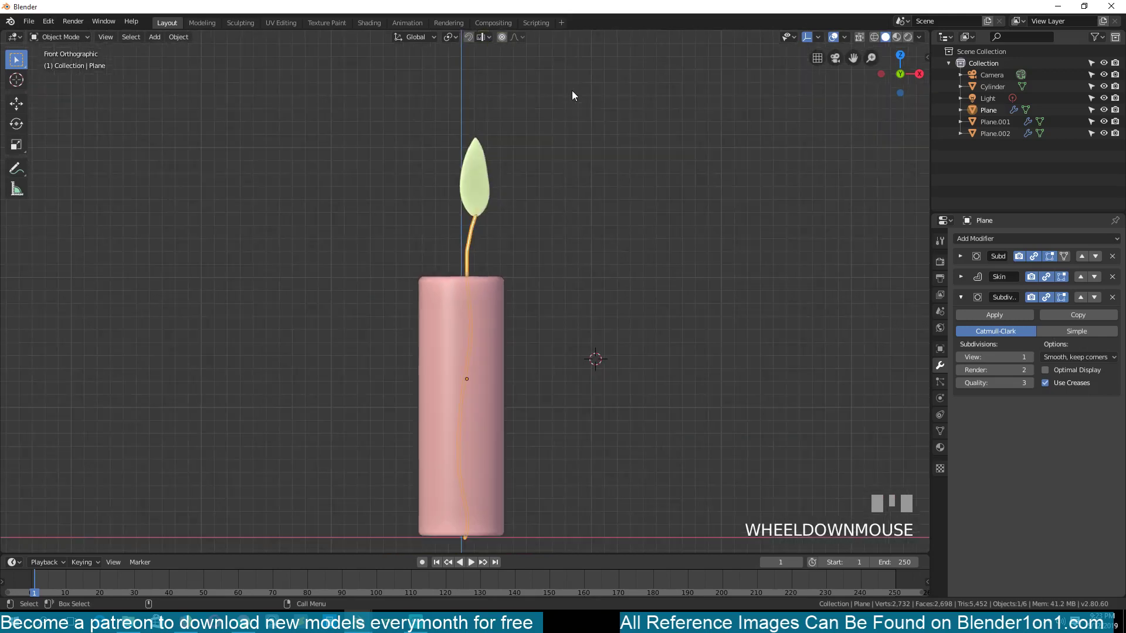
key(s)
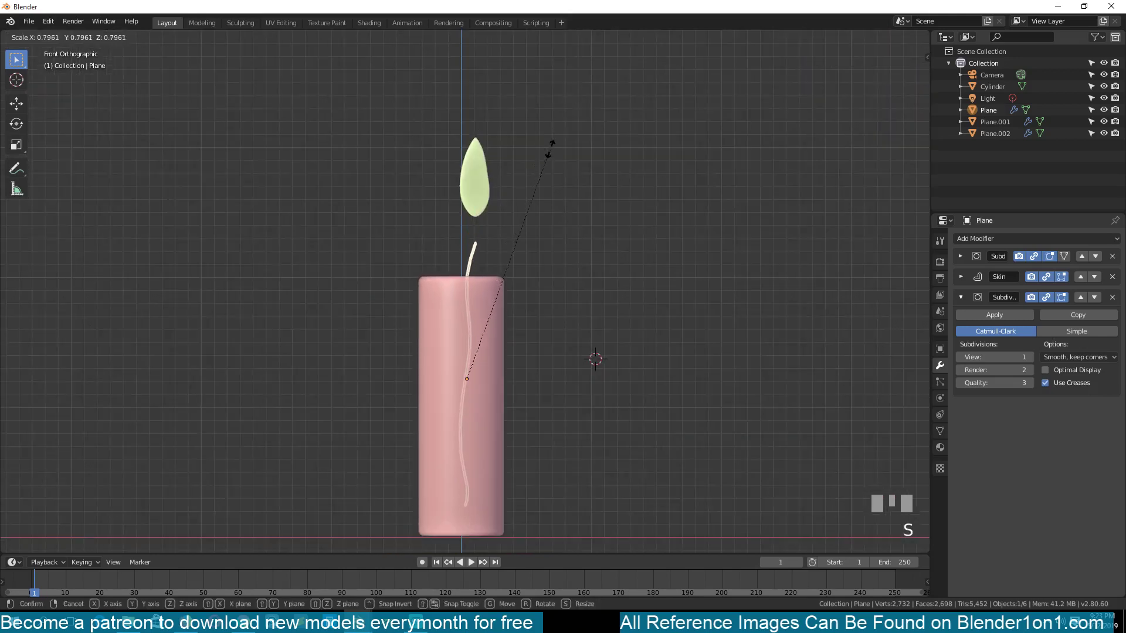
click(572, 124)
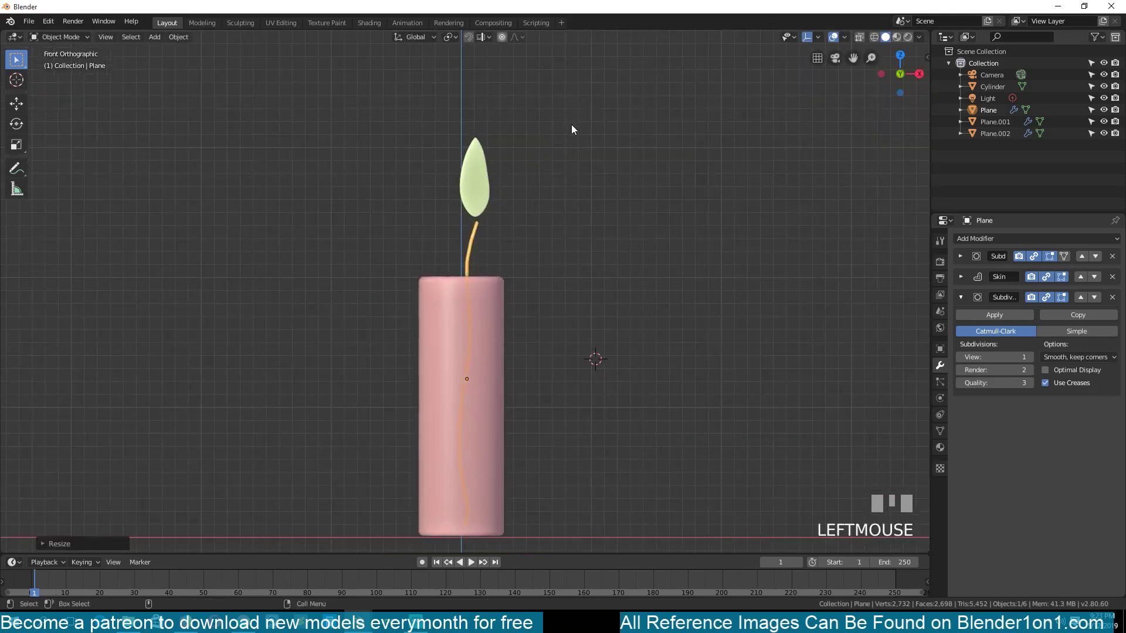
key(g)
click(552, 143)
Step: Move the flame down so its base sits on the shortened wick's tip, deselect it, and check the alignment from several angles
click(466, 171)
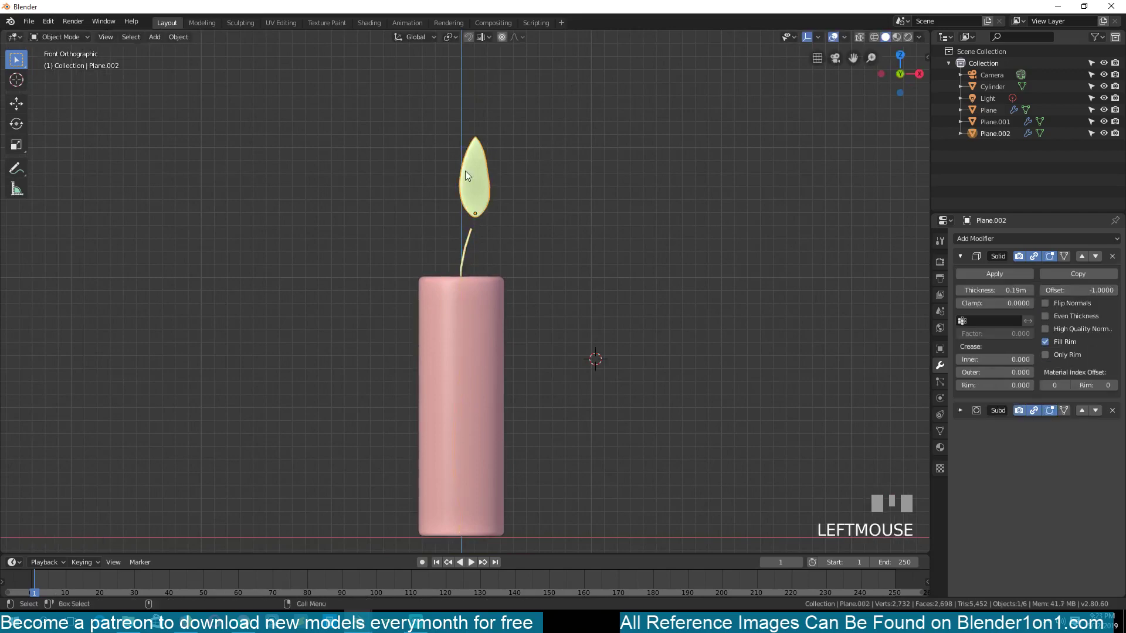
key(g)
click(461, 203)
key(alt+a)
middle_drag(505, 194, 387, 200)
middle_drag(508, 221, 577, 200)
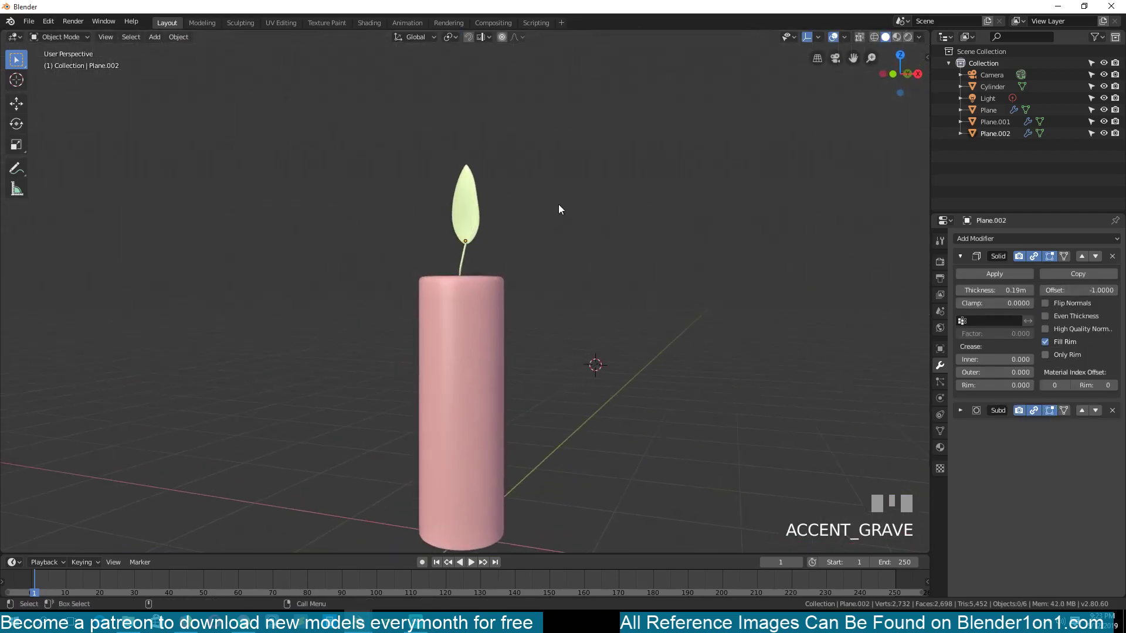
middle_drag(476, 254, 434, 143)
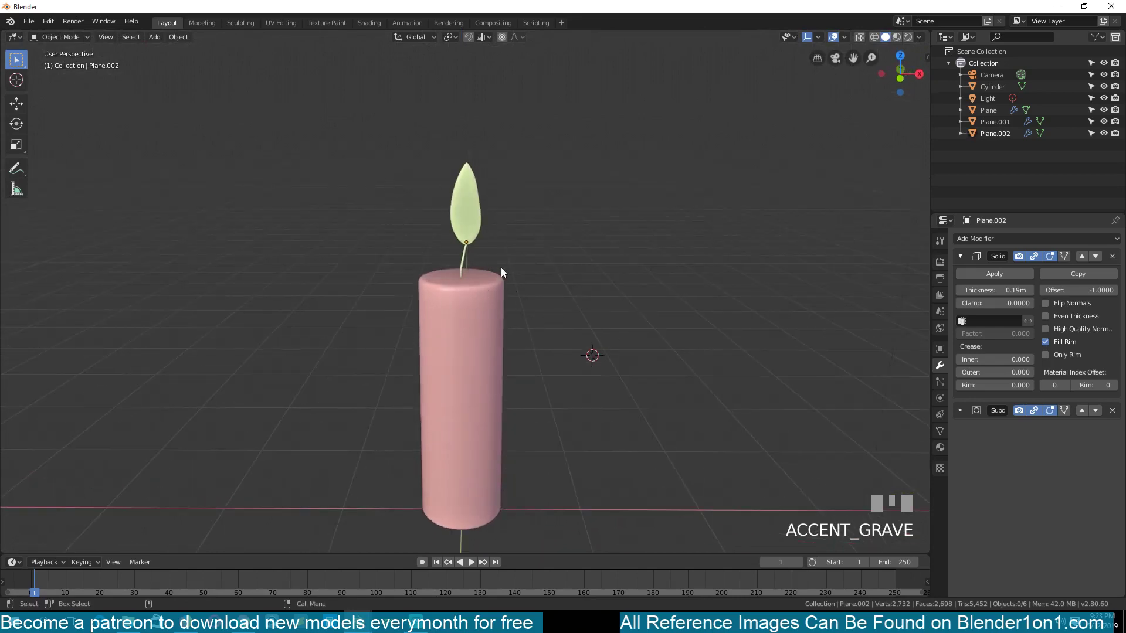
Step: Start saving the file and create a new folder named candle inside the may folder
key(ctrl+s)
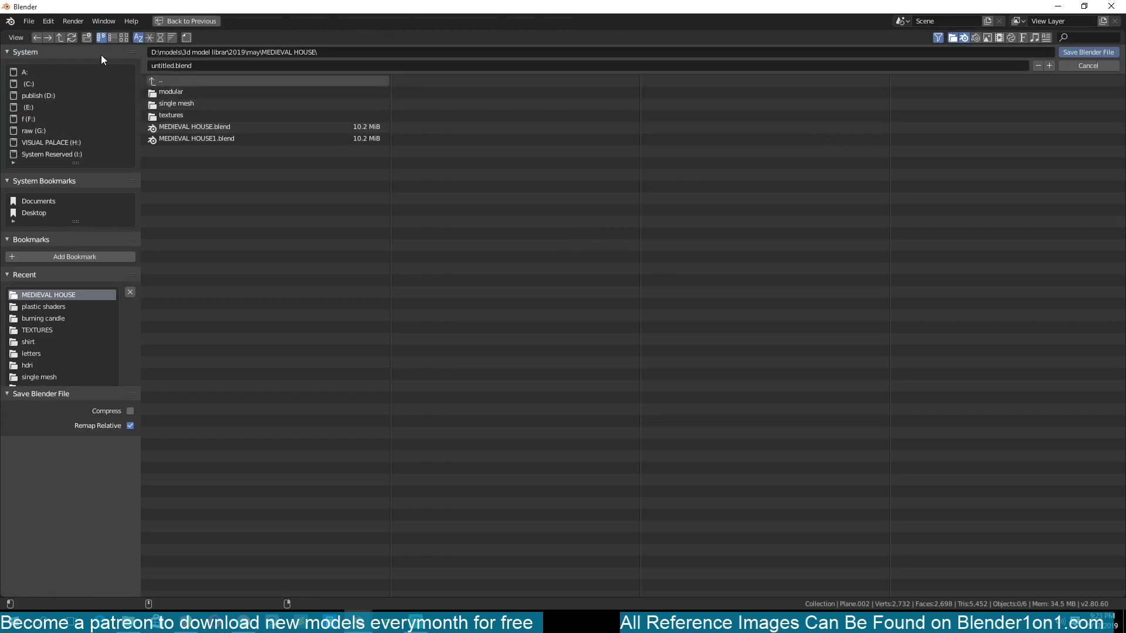
click(155, 83)
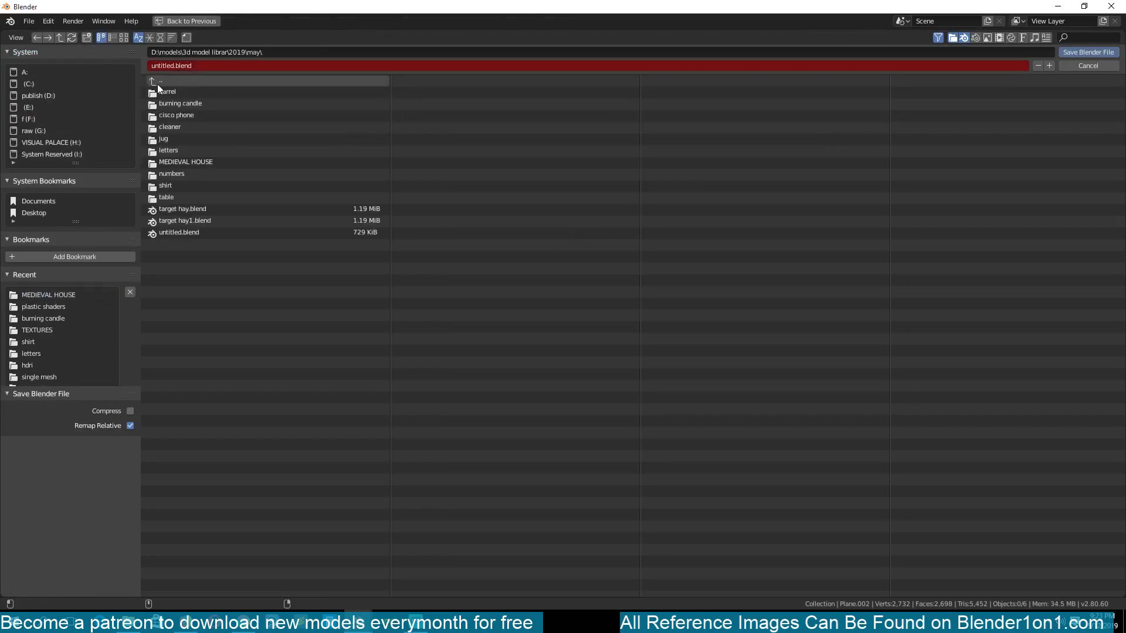
click(86, 37)
text(candle)
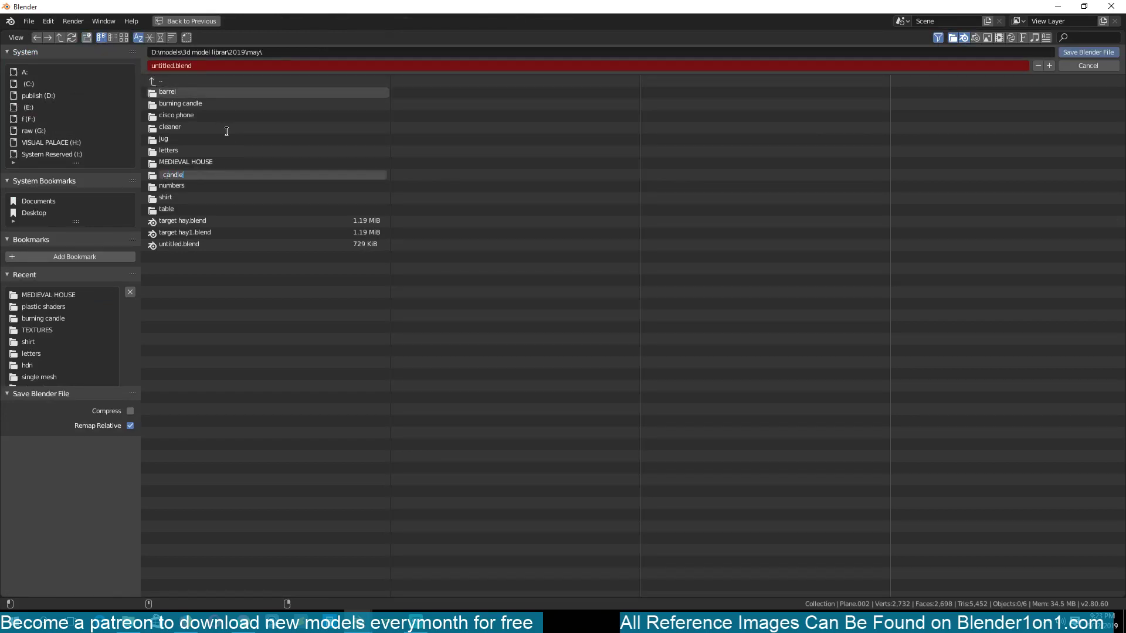
key(Return)
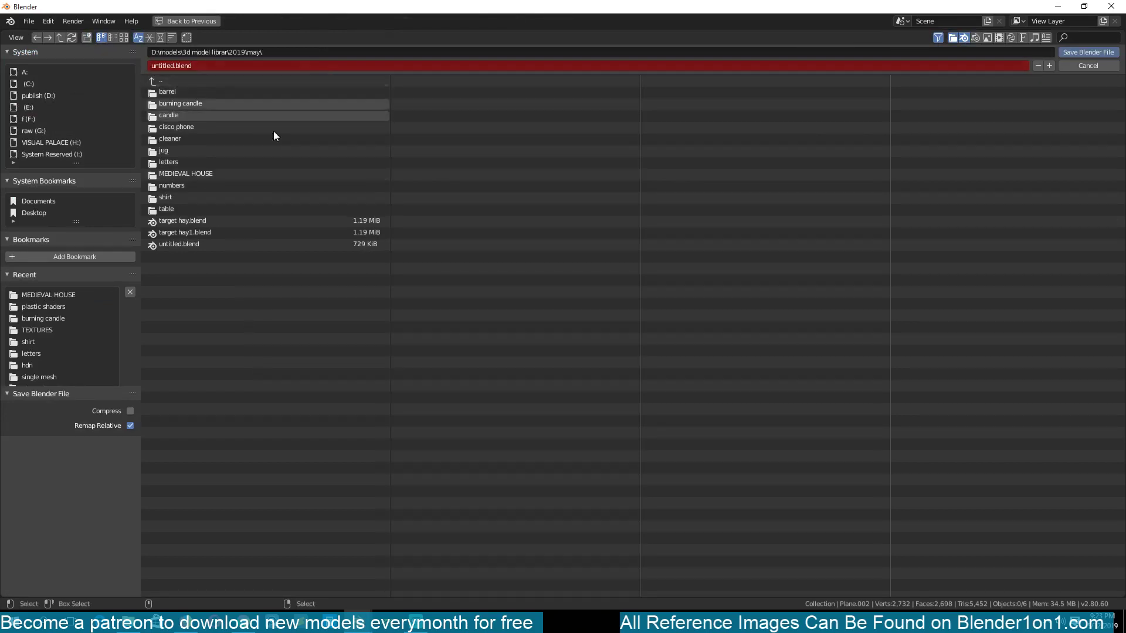
Step: Save the file as candle.blend in the new candle folder
click(191, 115)
click(214, 67)
text(candle)
key(Return)
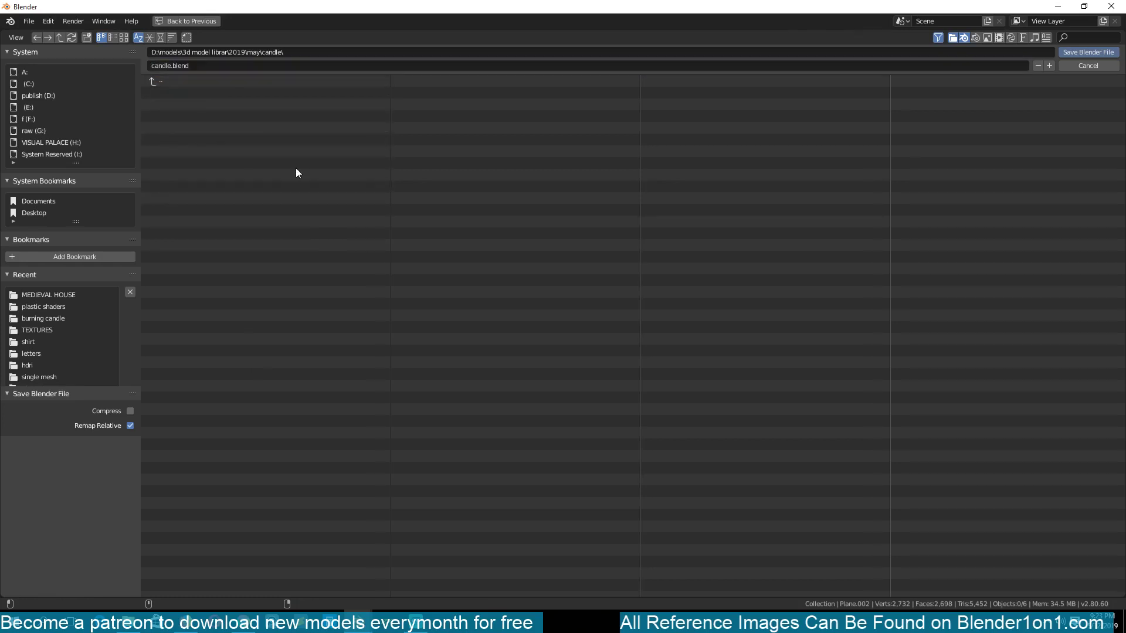
click(1071, 51)
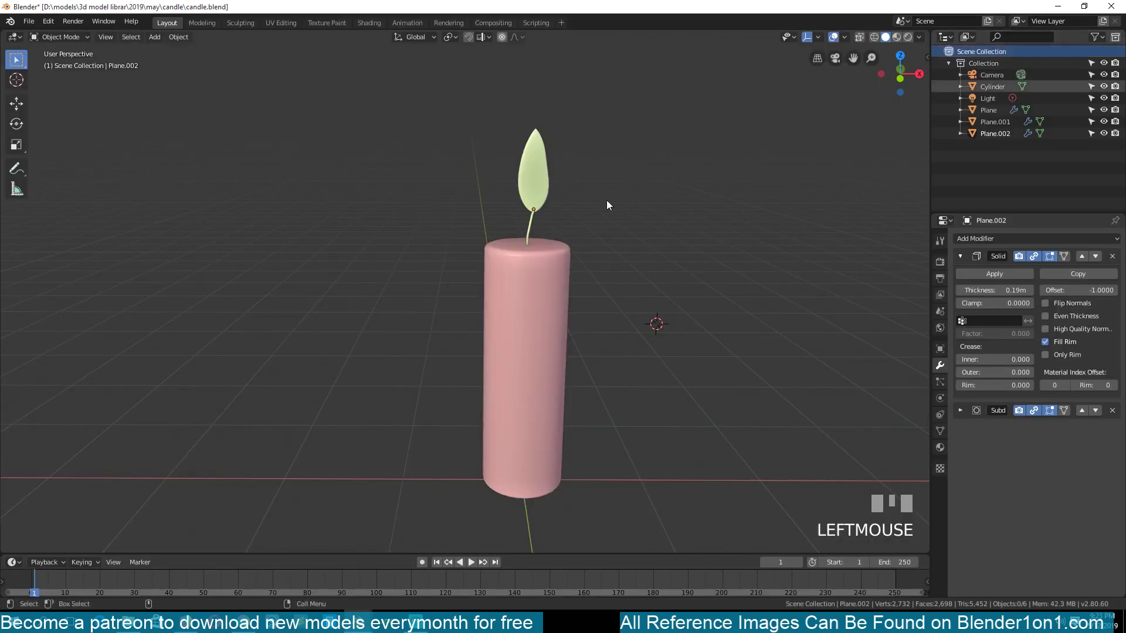
key(KP_1)
shift+middle_drag(547, 199, 489, 156)
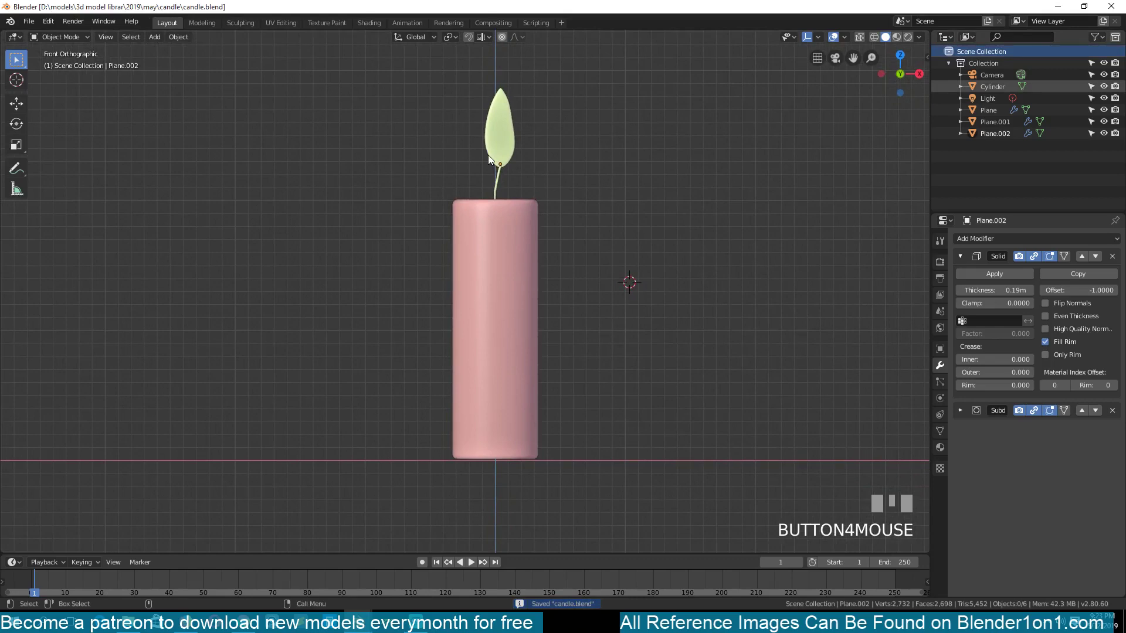
middle_drag(498, 189, 449, 230)
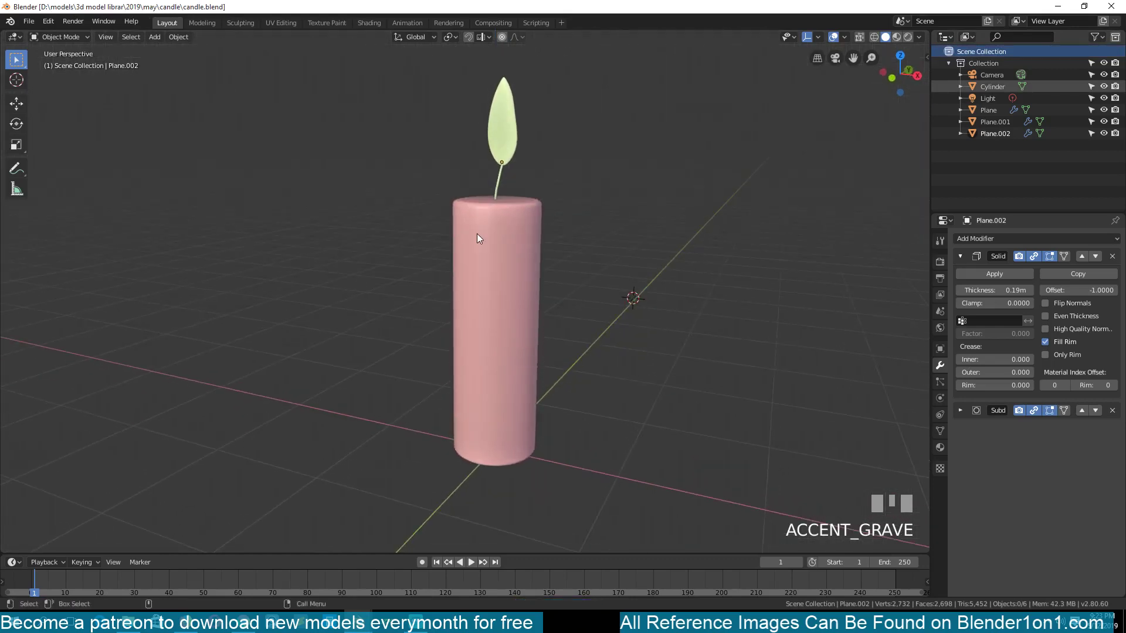
key(KP_1)
scroll(435, 265, up, 2)
scroll(445, 206, down, 5)
scroll(447, 221, up, 2)
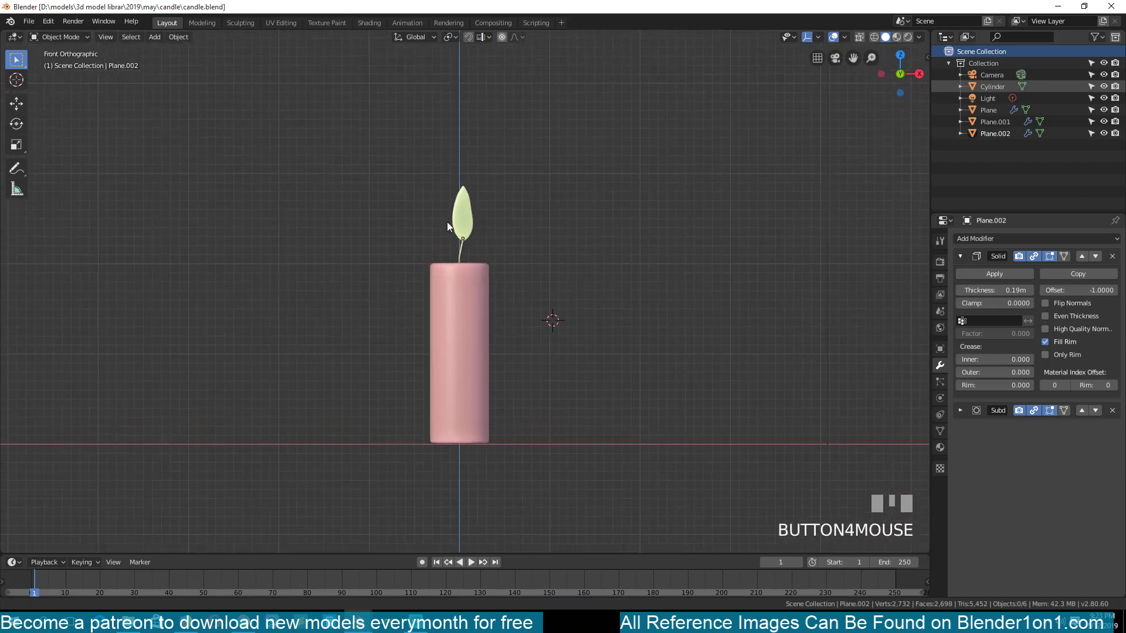
scroll(445, 216, up, 2)
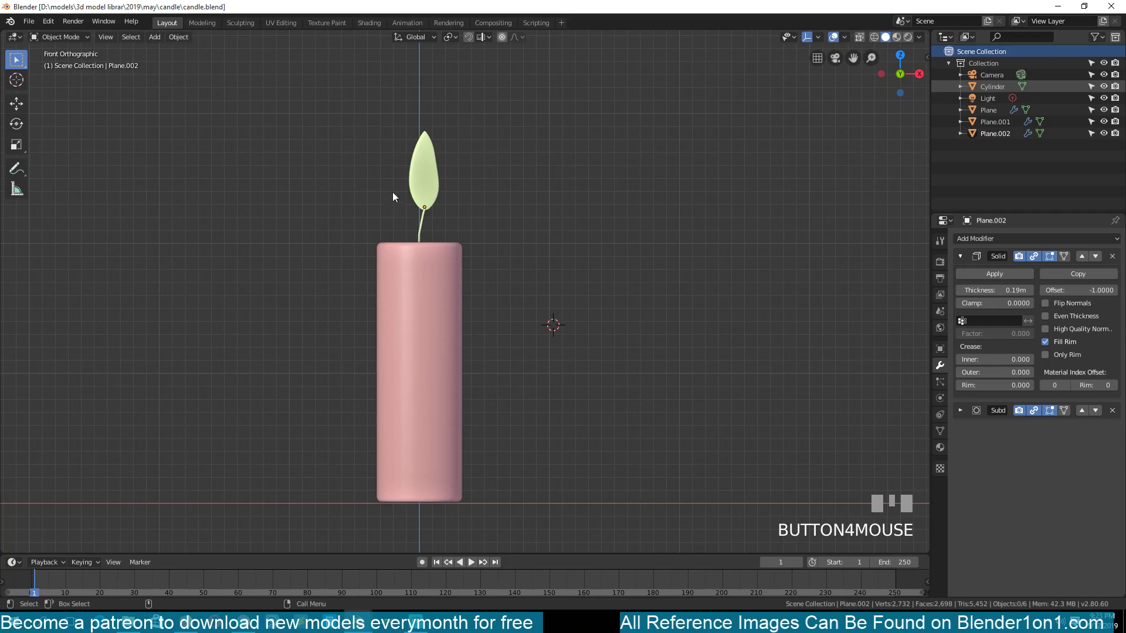
scroll(460, 290, down, 1)
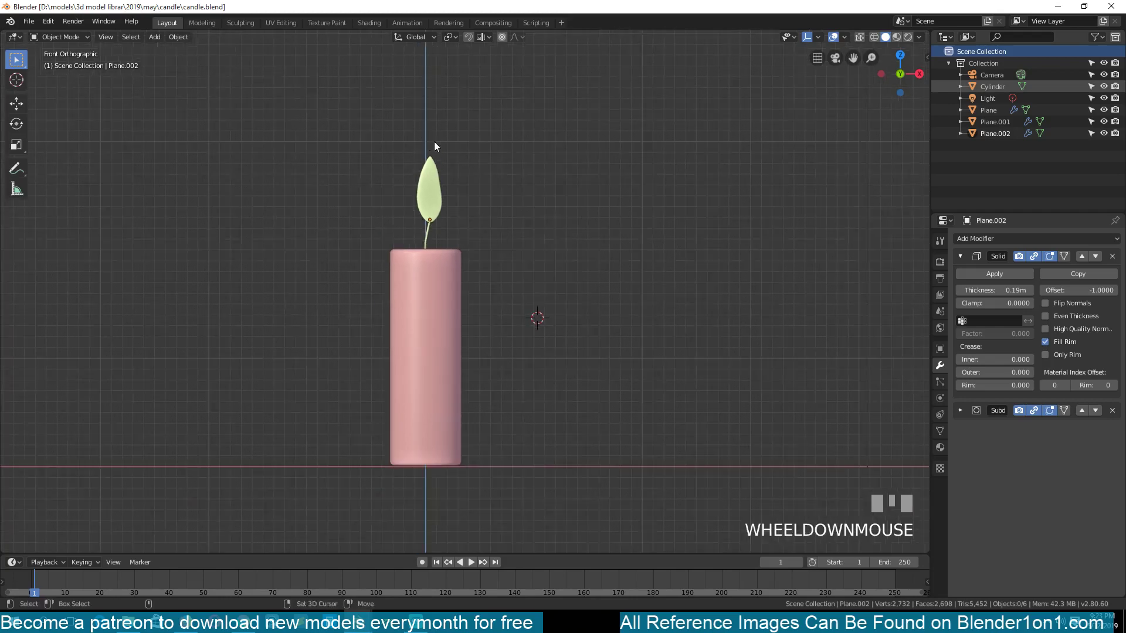
Step: Duplicate the candle body and raise the copy straight up along Z until its base clears the flame
key(shift+a)
click(392, 351)
key(shift+d)
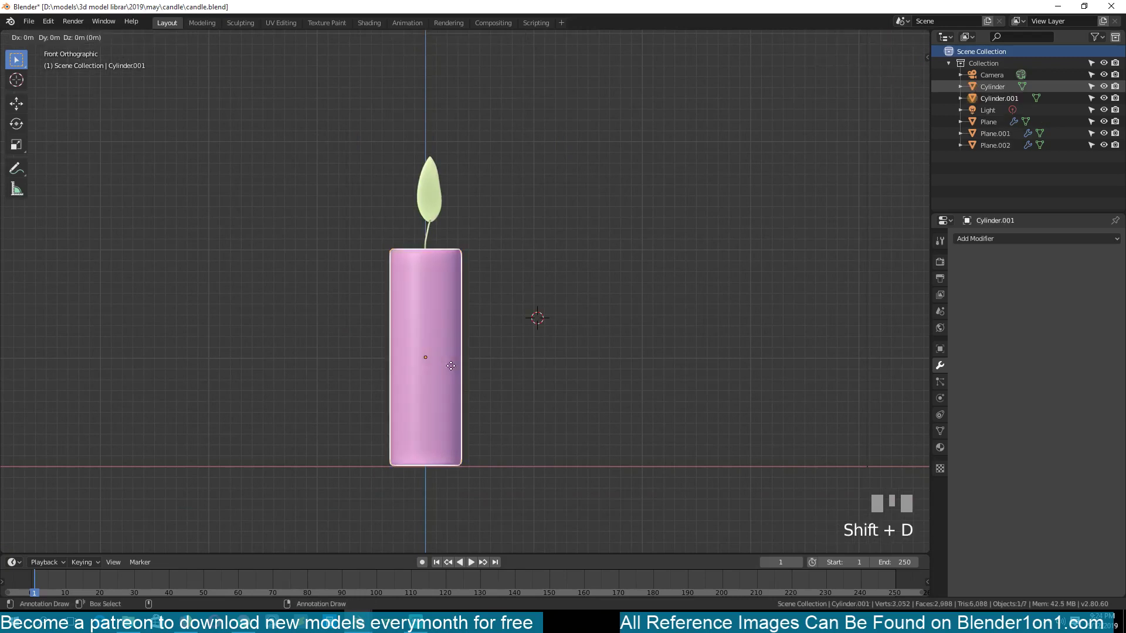
key(z)
click(455, 41)
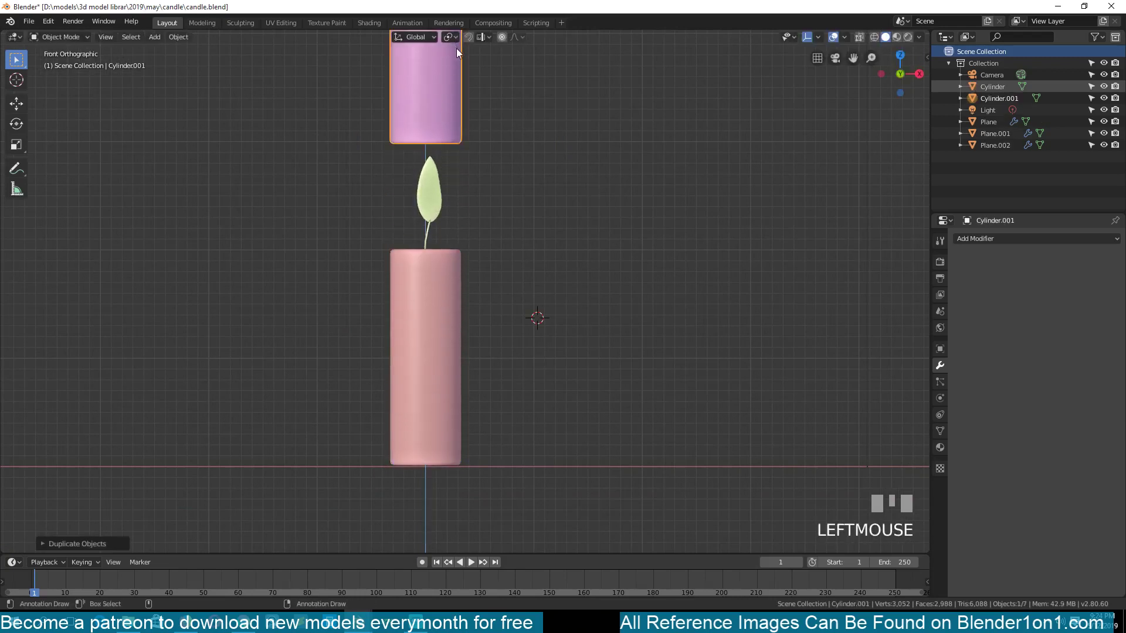
key(grave)
shift+middle_drag(458, 166, 463, 206)
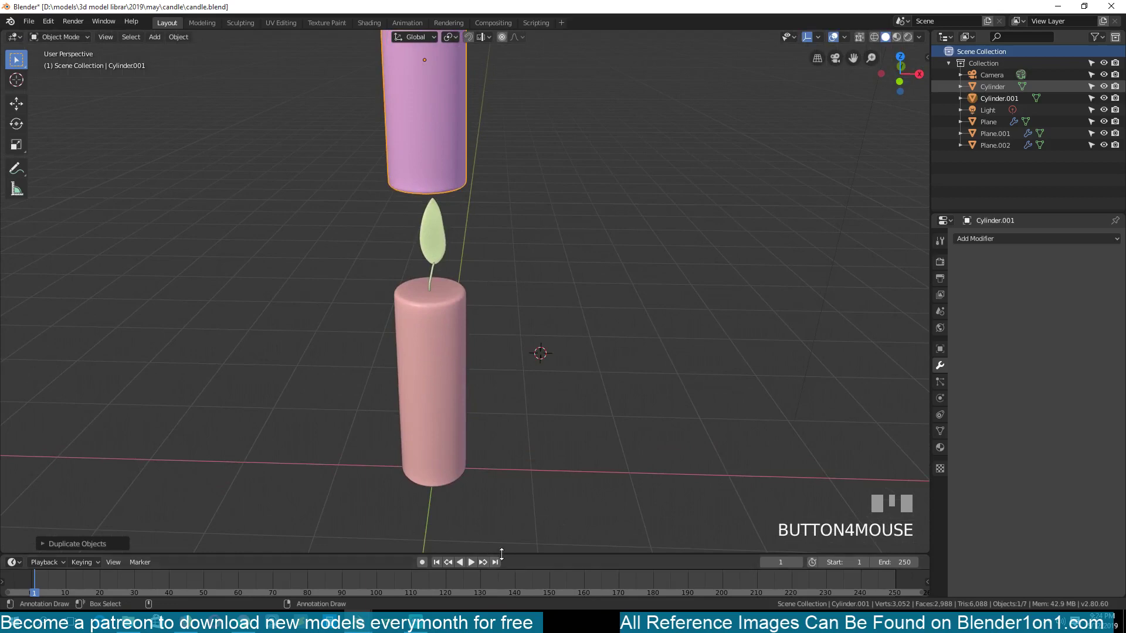
Step: Enlarge the timeline, then use auto keying to record the raised cylinder's starting position at frame 1
drag(502, 555, 502, 481)
click(417, 339)
click(403, 106)
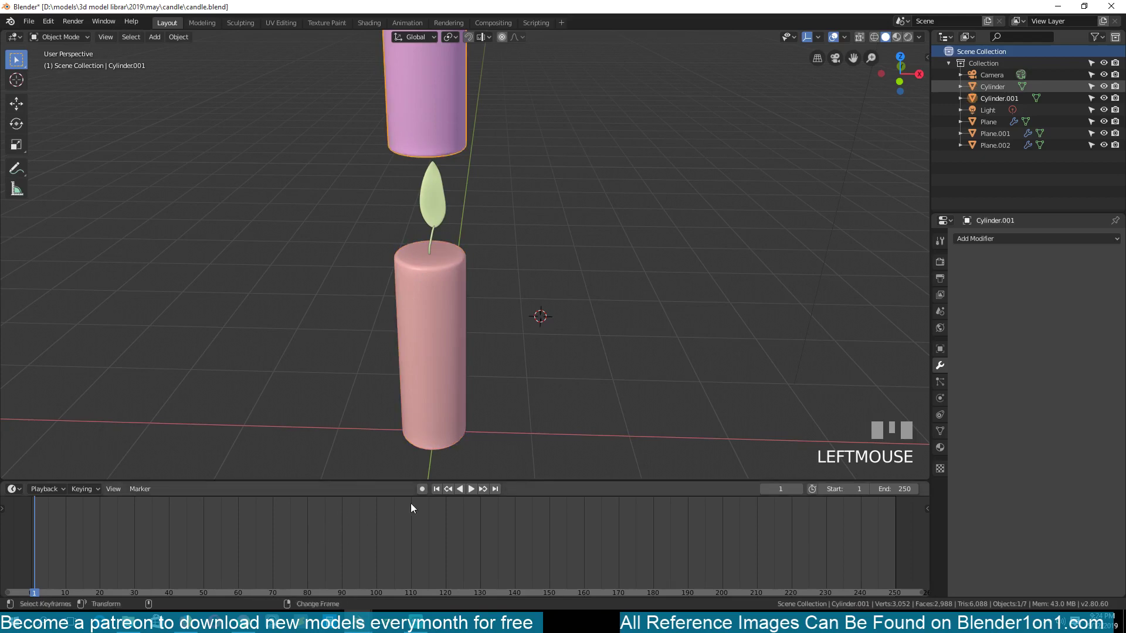
key(grave)
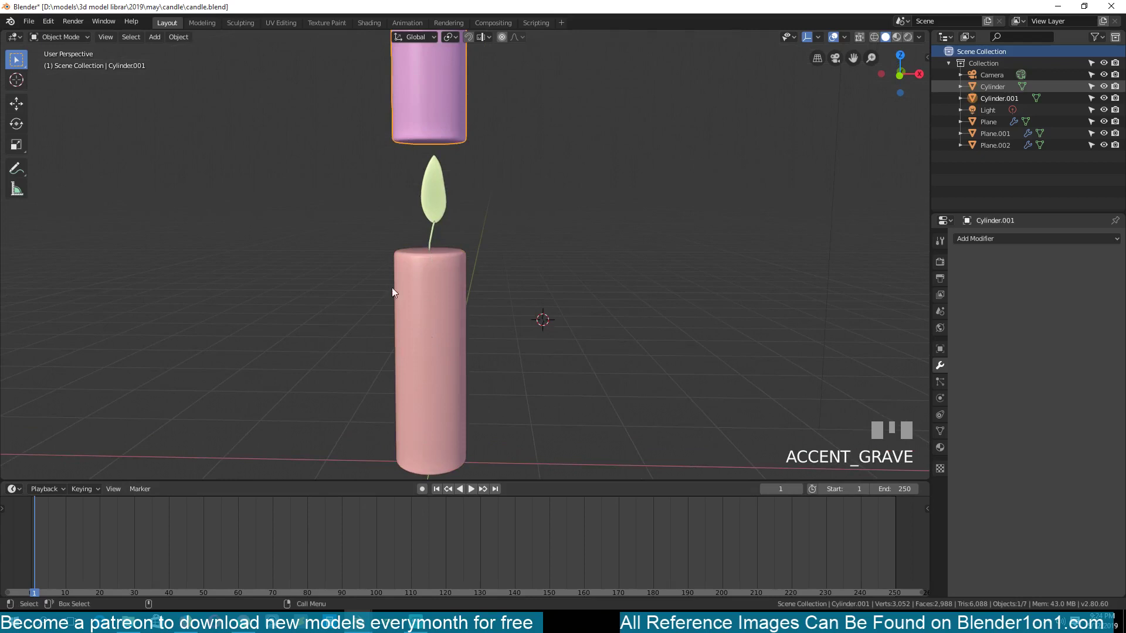
click(421, 489)
key(g)
click(431, 136)
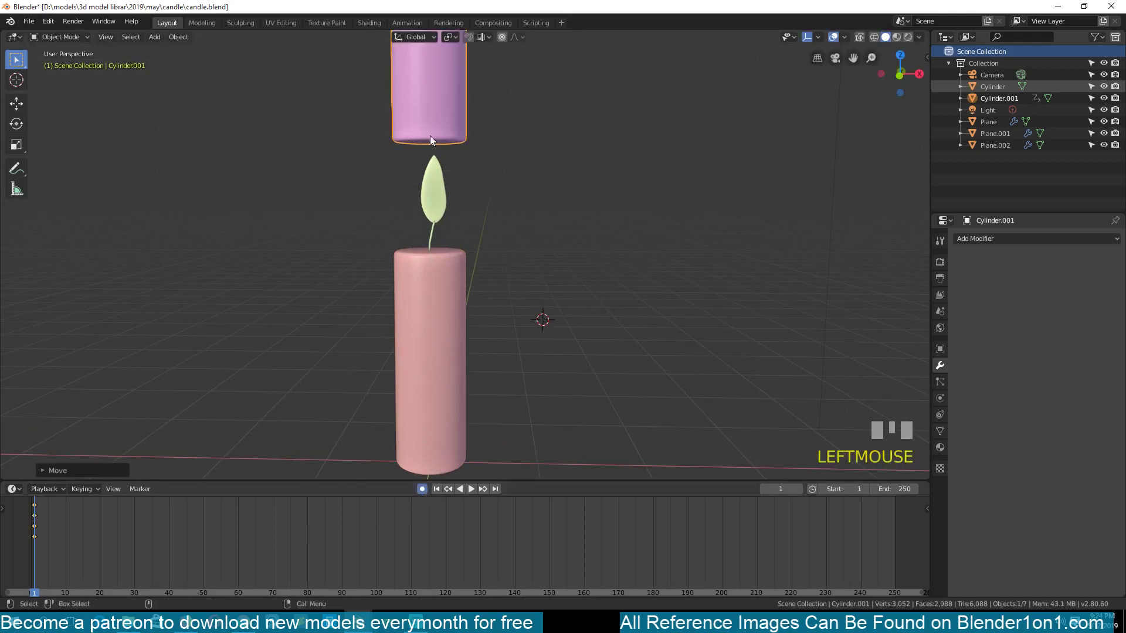
Step: At frame 100, lower the duplicate cylinder along Z over the candle, leaving only the candle's base uncovered
right_drag(176, 516, 373, 516)
click(377, 548)
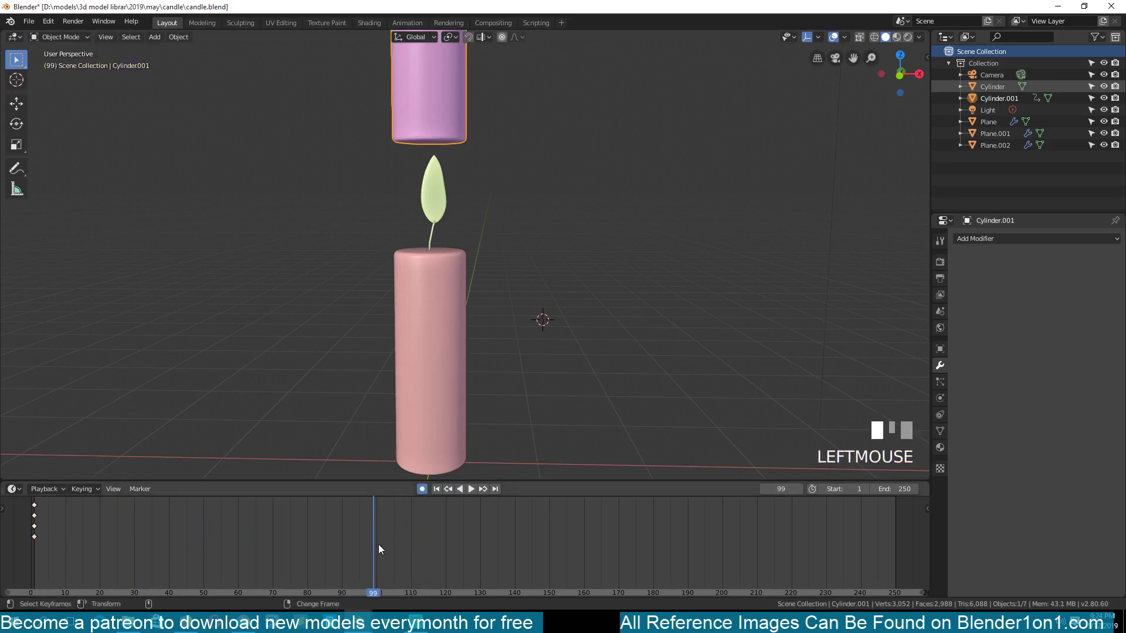
right_click(377, 544)
key(g)
key(z)
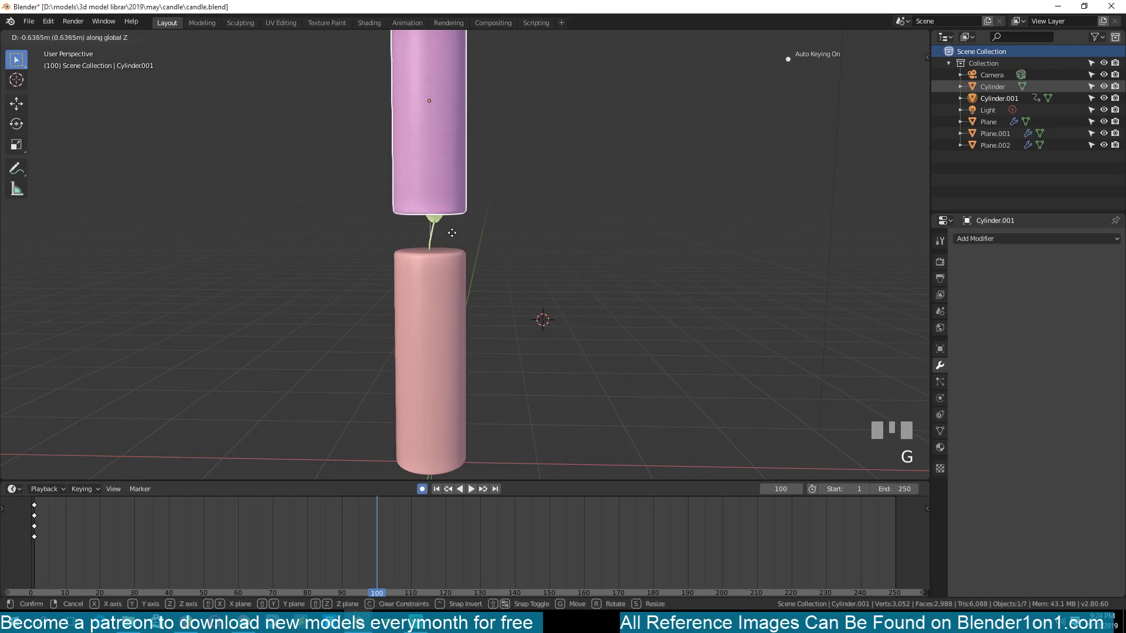
click(457, 456)
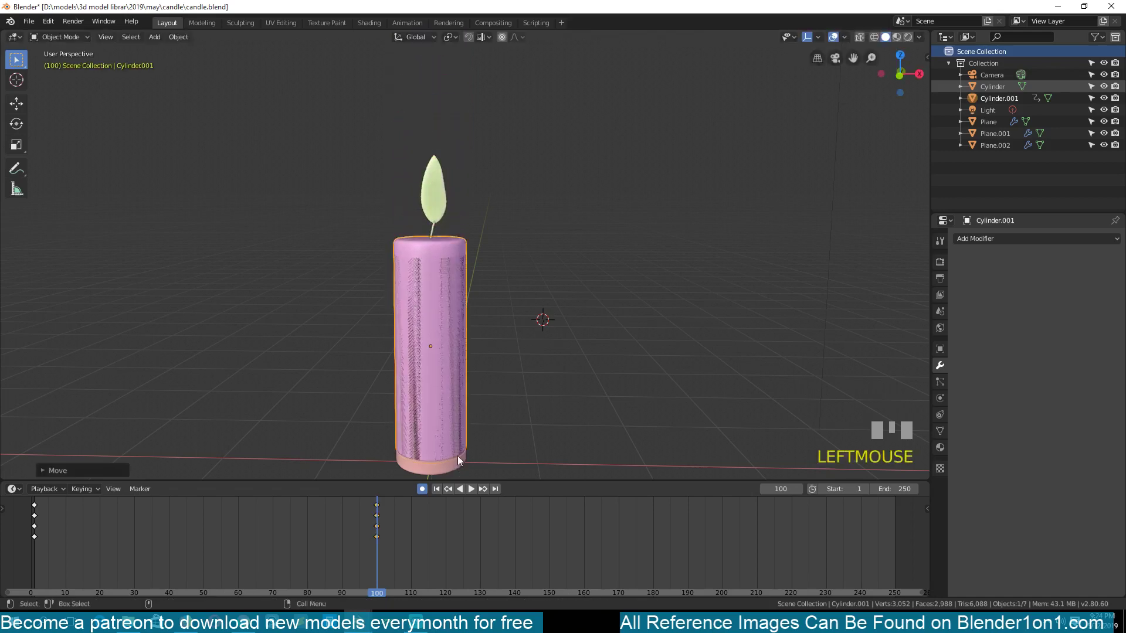
Step: Preview the cylinder's downward motion from the early frames and return to frame 100
right_drag(146, 554, 97, 552)
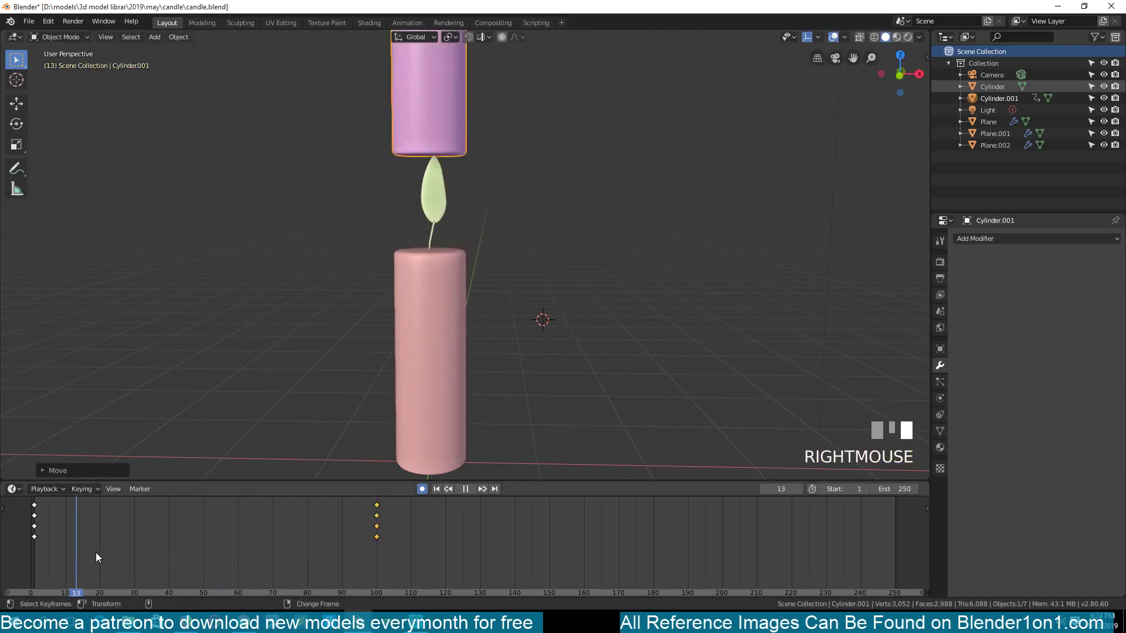
key(Escape)
right_click(375, 542)
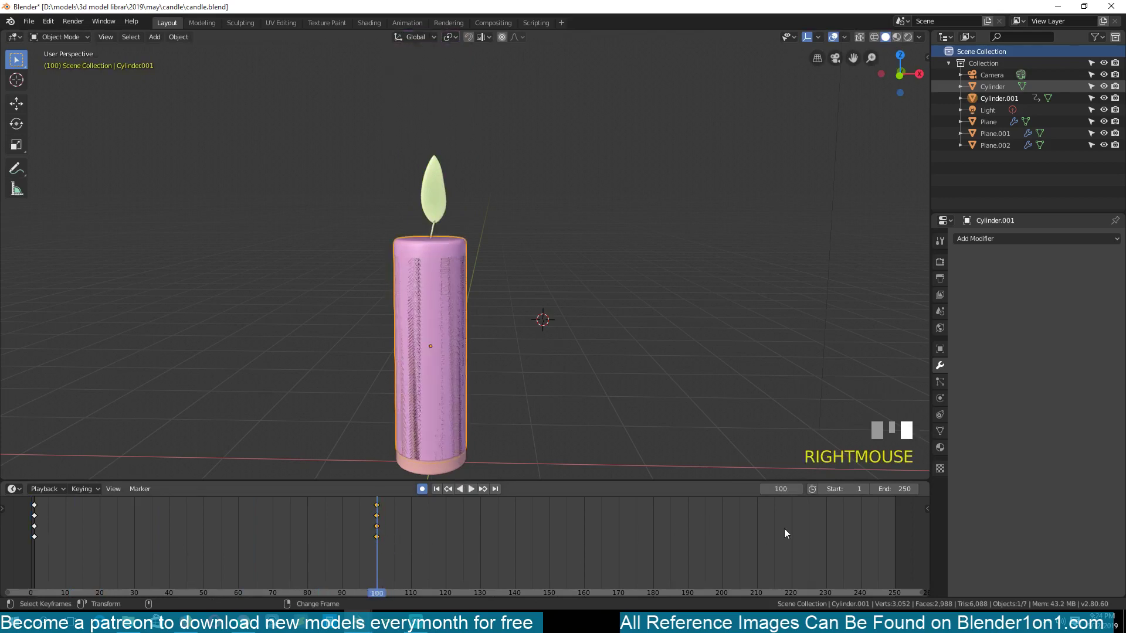
Step: Set the animation's end frame to 100 and play it from the beginning
double_click(890, 492)
text(100)
key(Return)
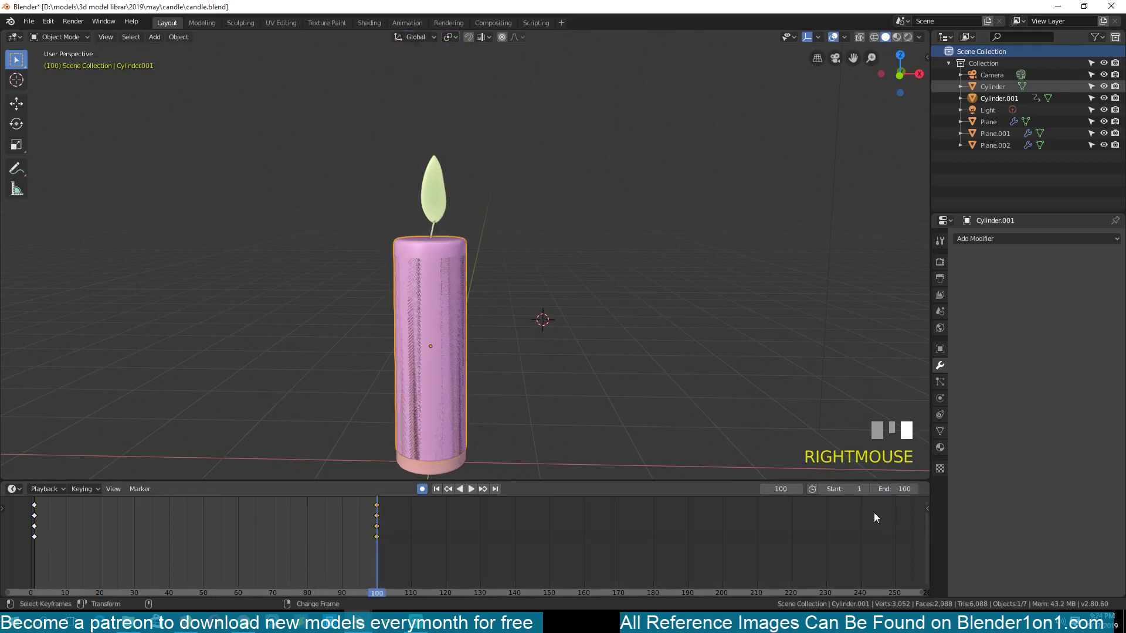
right_drag(365, 563, 58, 557)
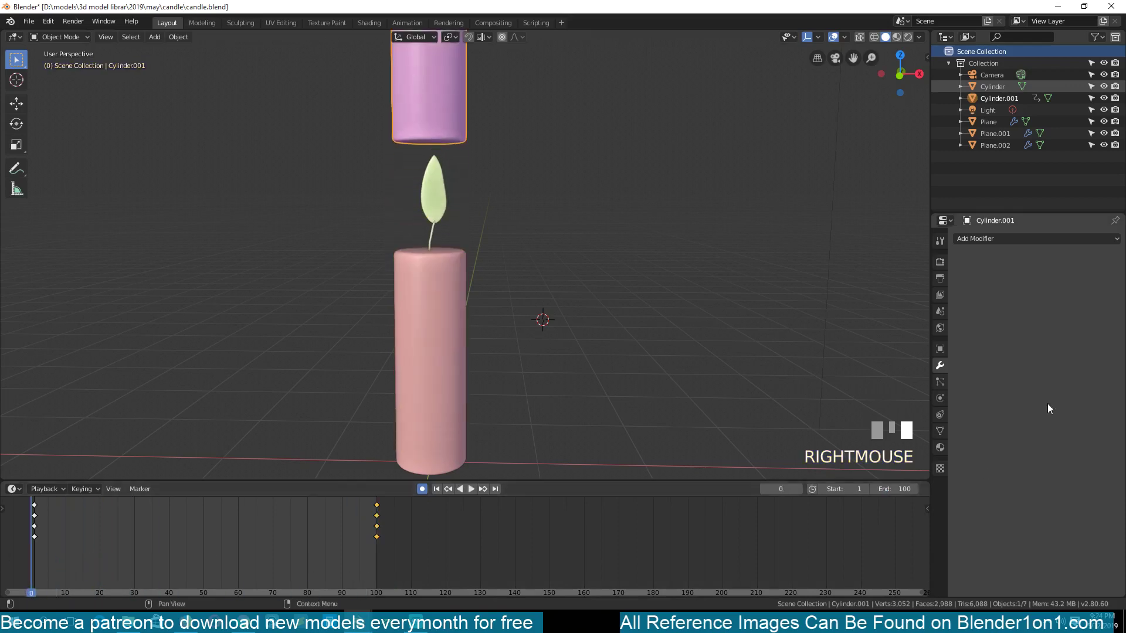
key(space)
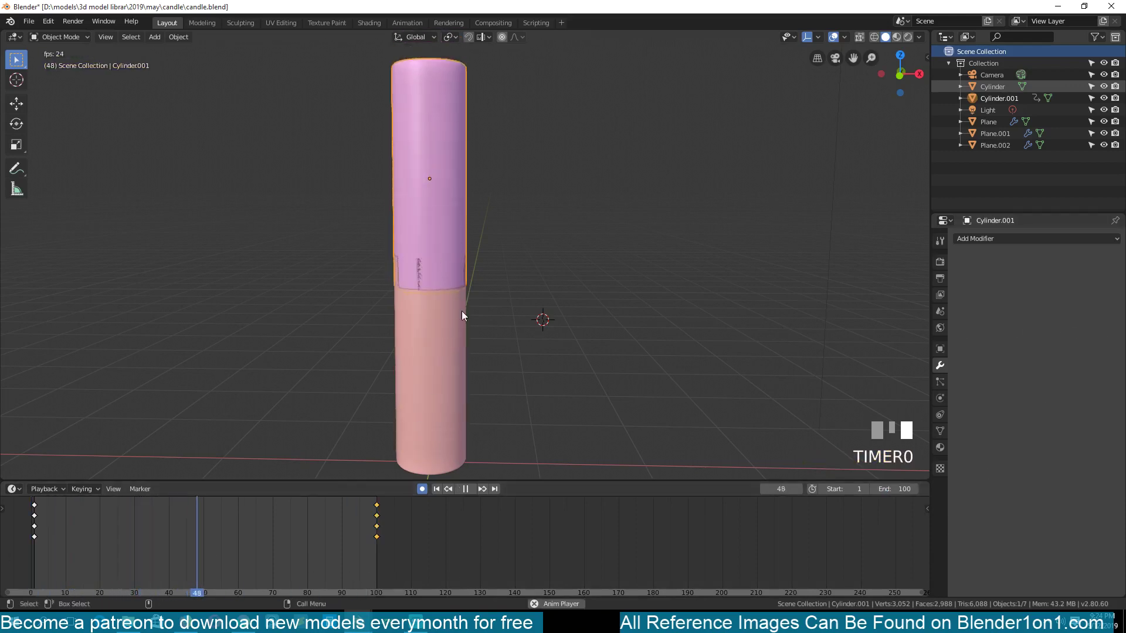
Step: Add a Boolean modifier to the candle body using the Difference operation, with Cylinder.001 as the cutting object
click(452, 416)
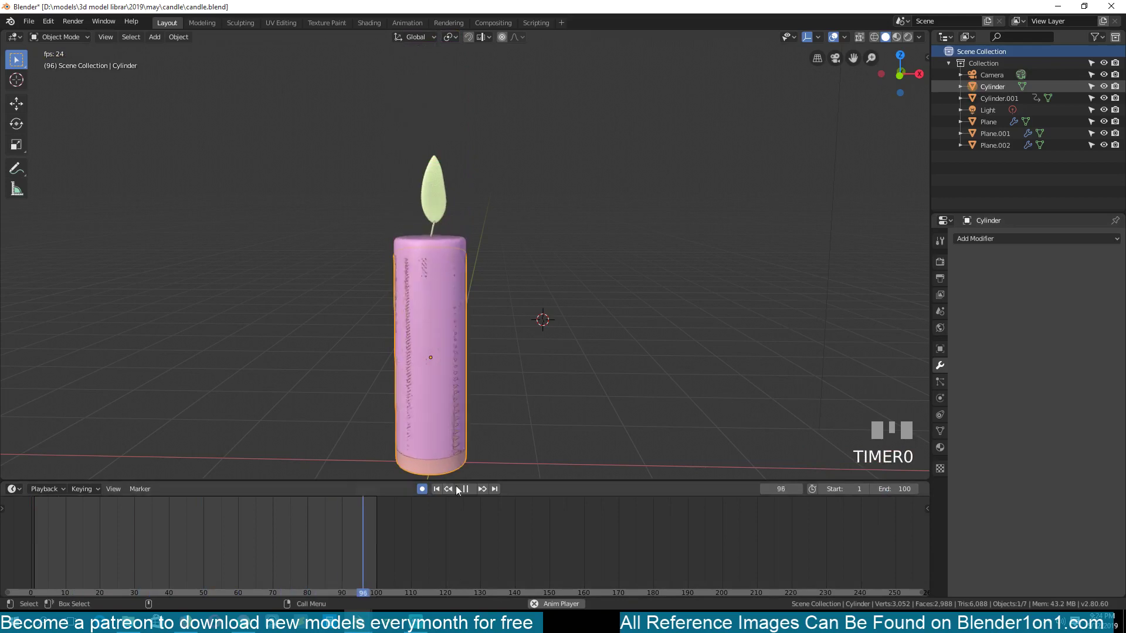
click(1011, 240)
click(903, 292)
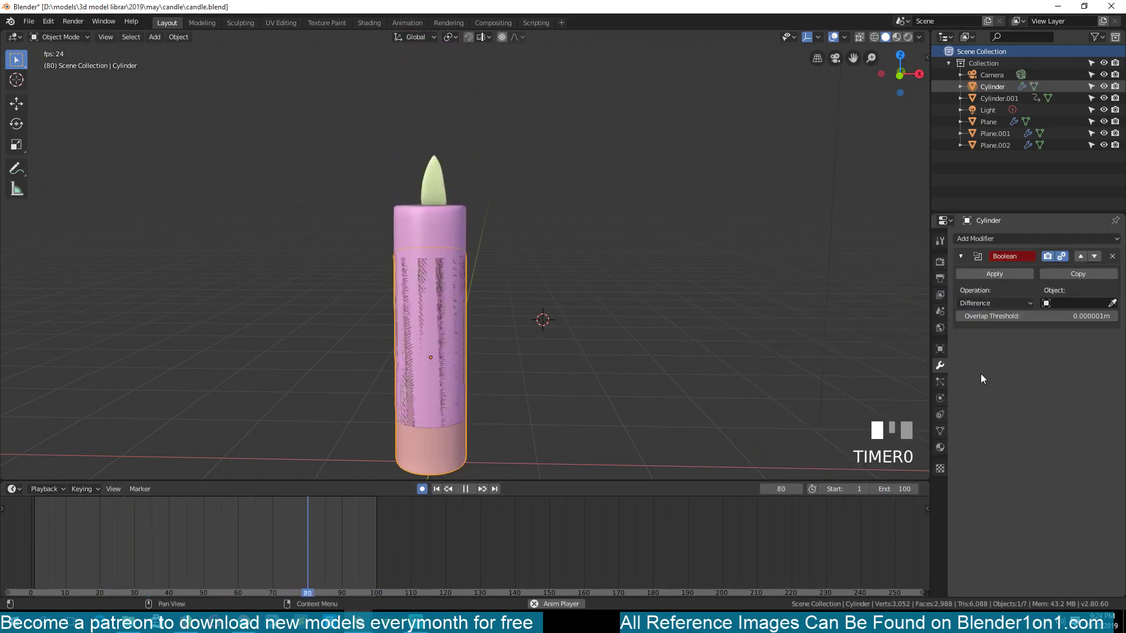
click(1098, 303)
click(1022, 346)
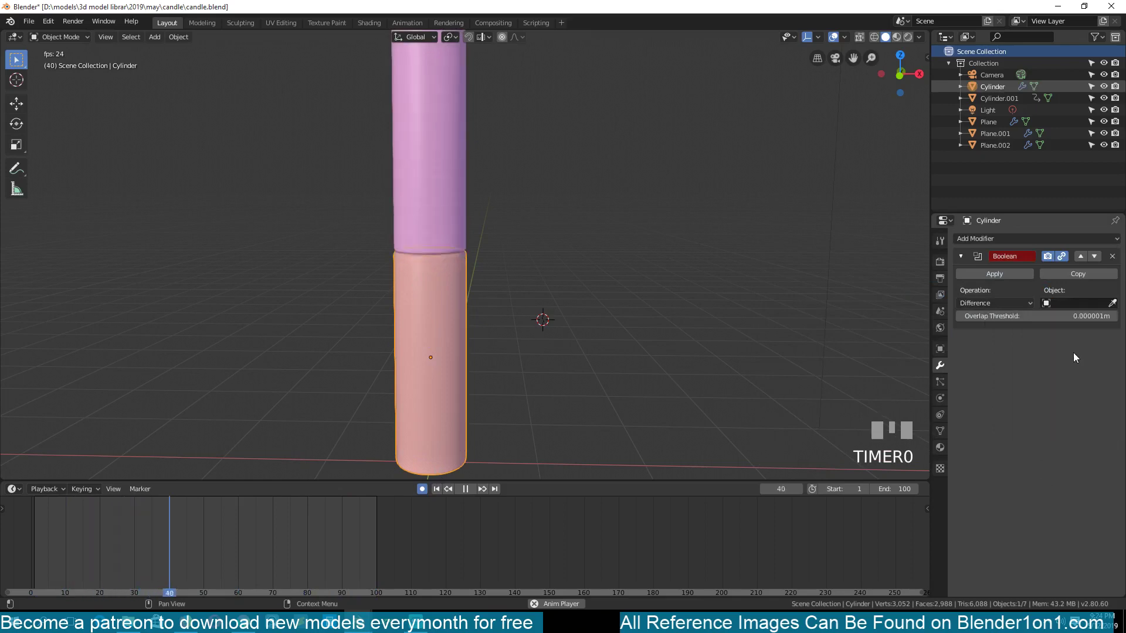
click(1112, 303)
click(1111, 303)
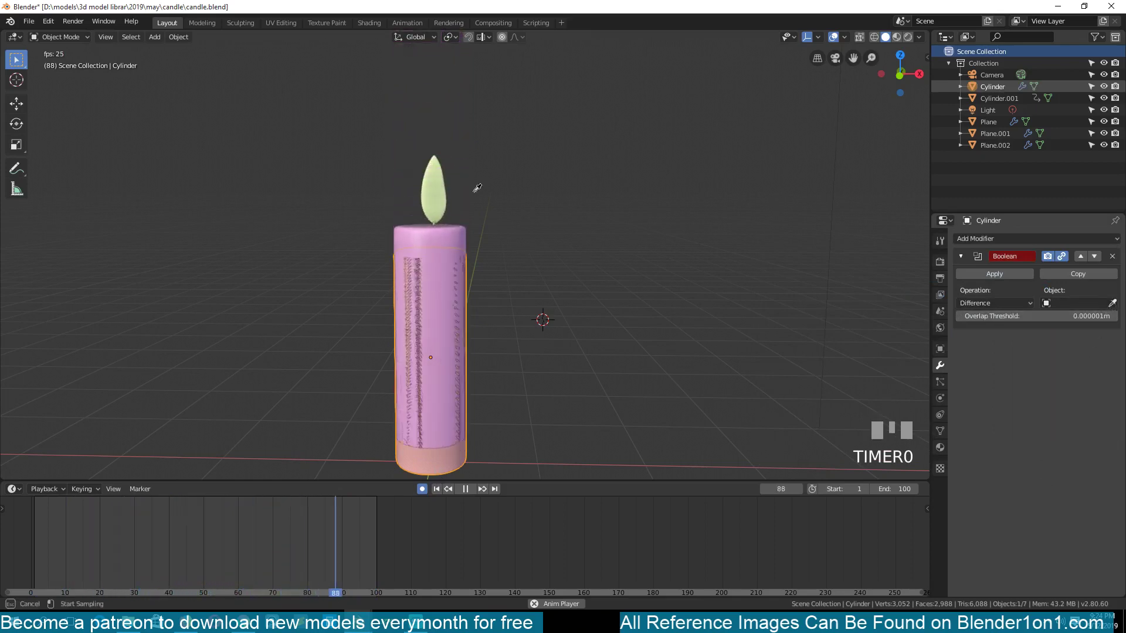
click(425, 94)
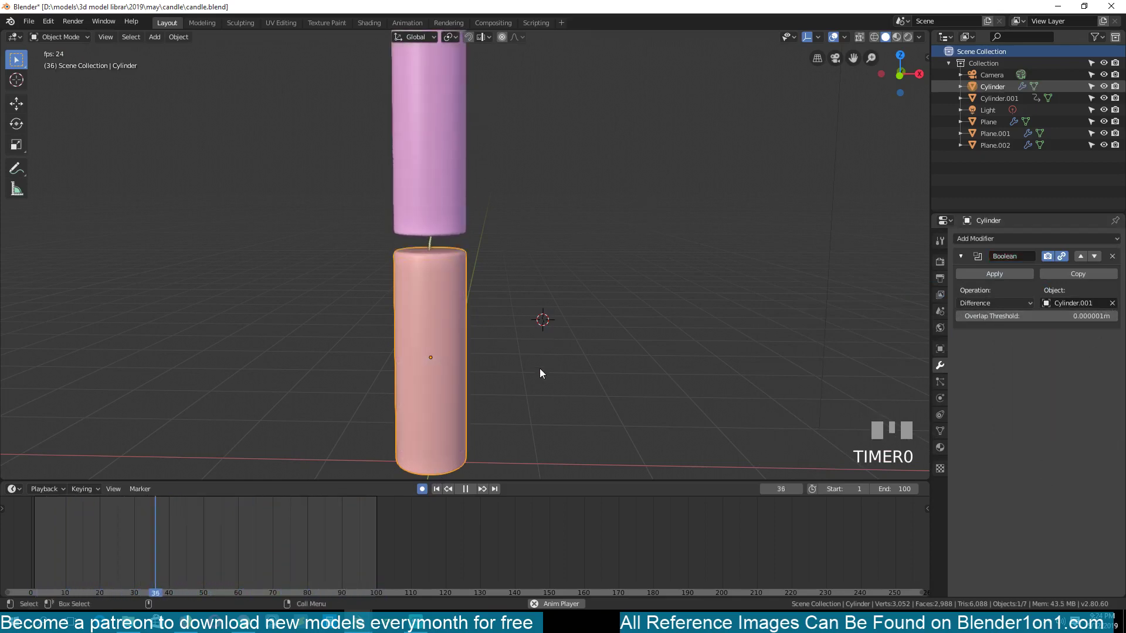
Step: Set the upper cutting cylinder's viewport display to Wire
middle_drag(455, 338, 385, 383)
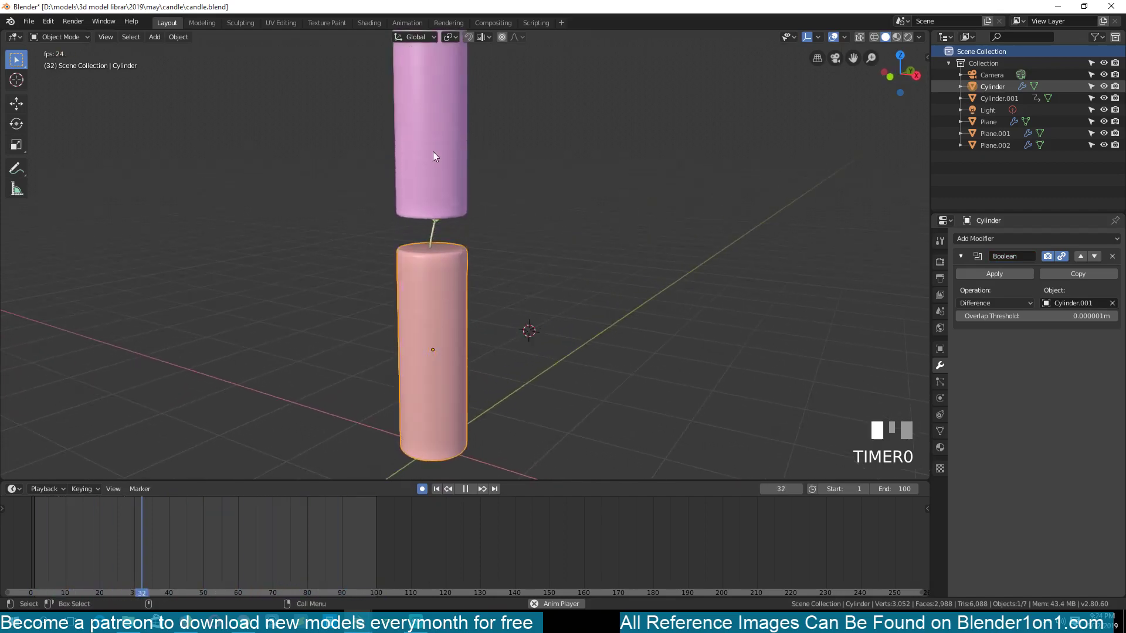
click(432, 152)
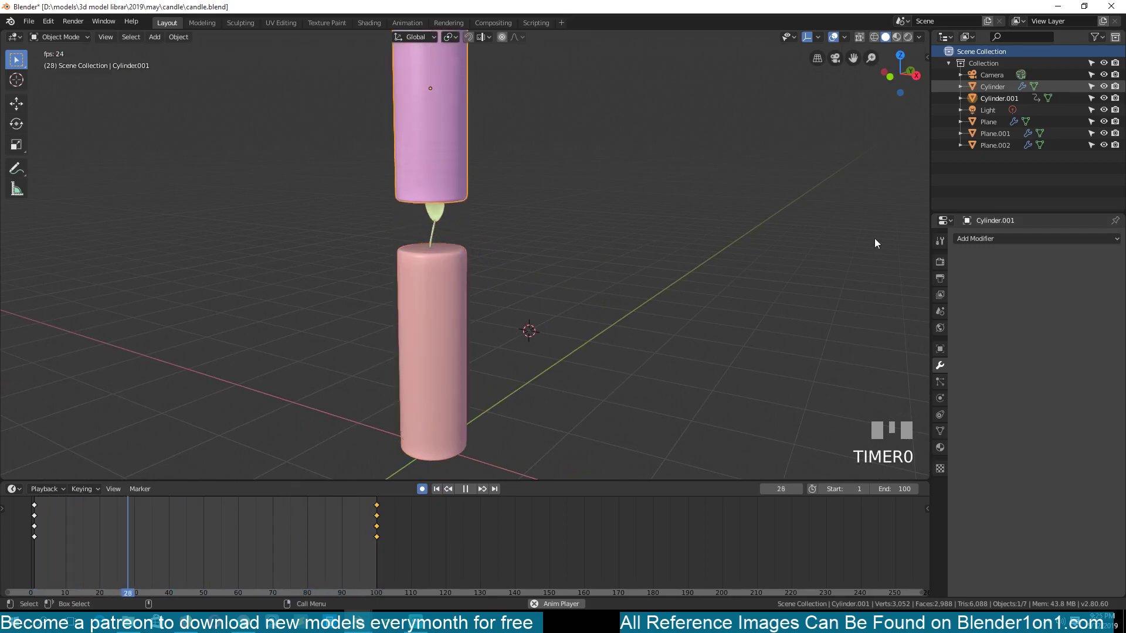
click(940, 349)
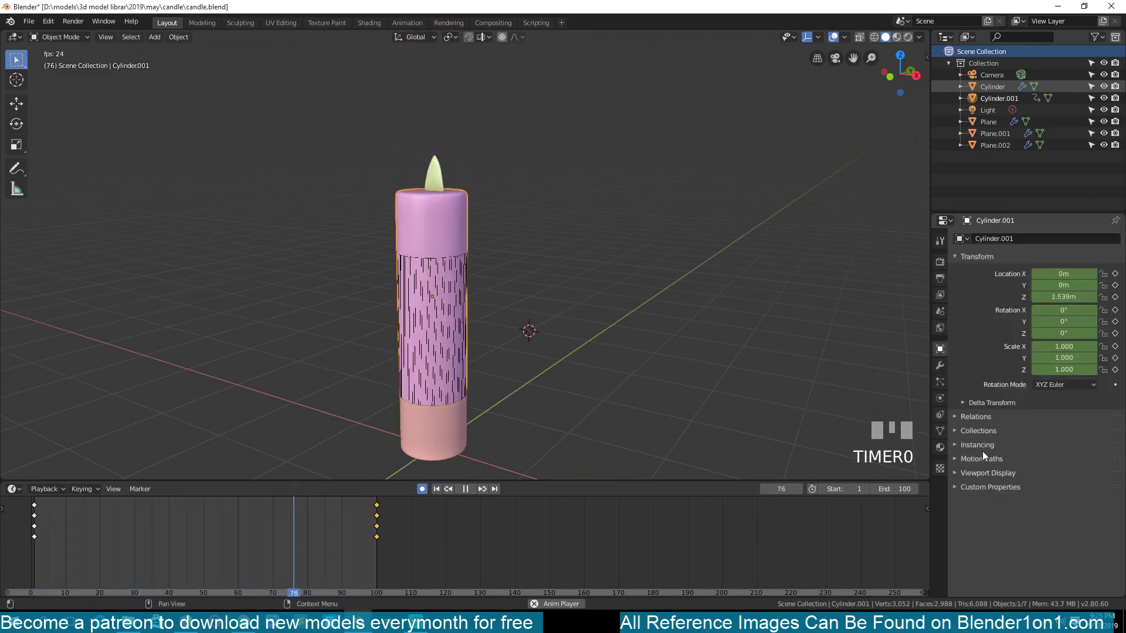
click(974, 473)
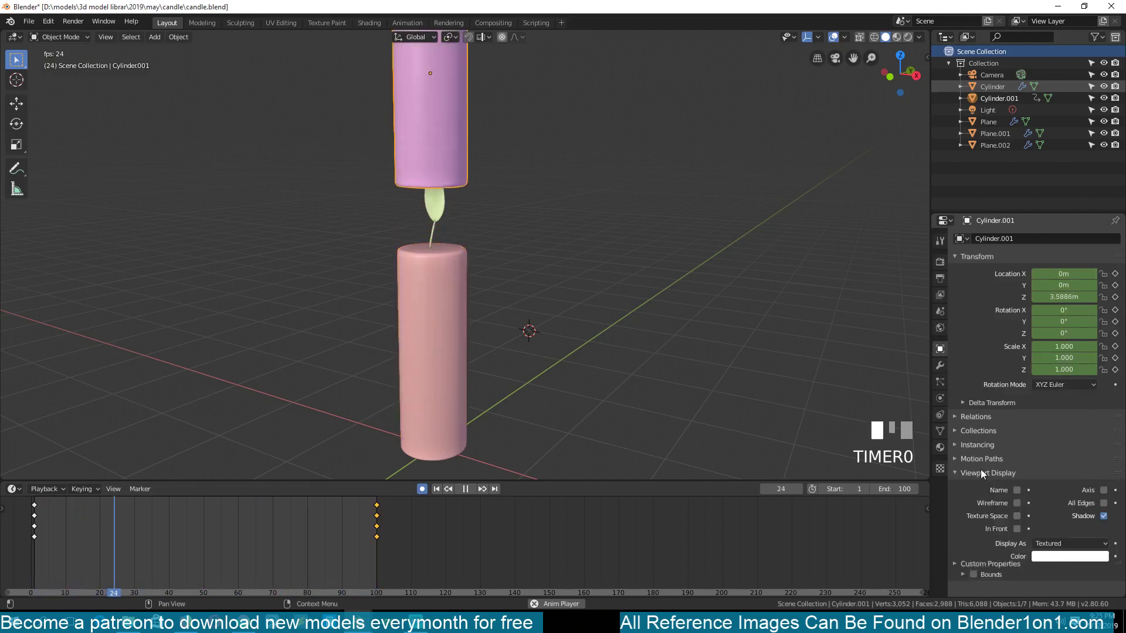
click(1068, 545)
click(1054, 513)
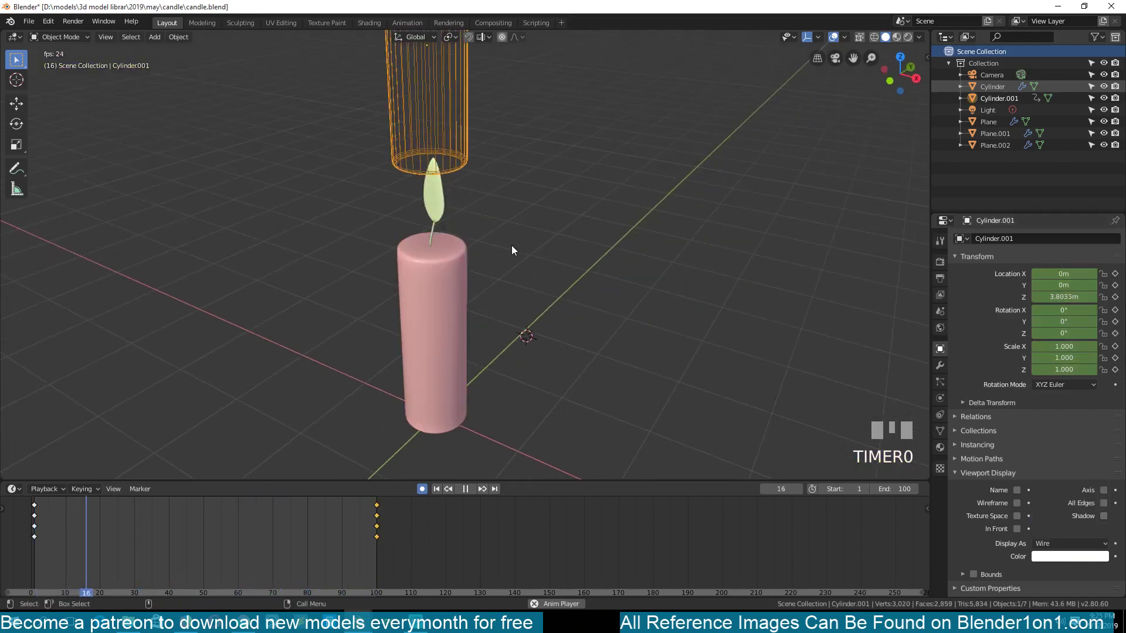
Step: Hide the cutting cylinder to watch the candle body shrink, stop playback at frame 52, and unhide the cylinder
scroll(493, 311, up, 3)
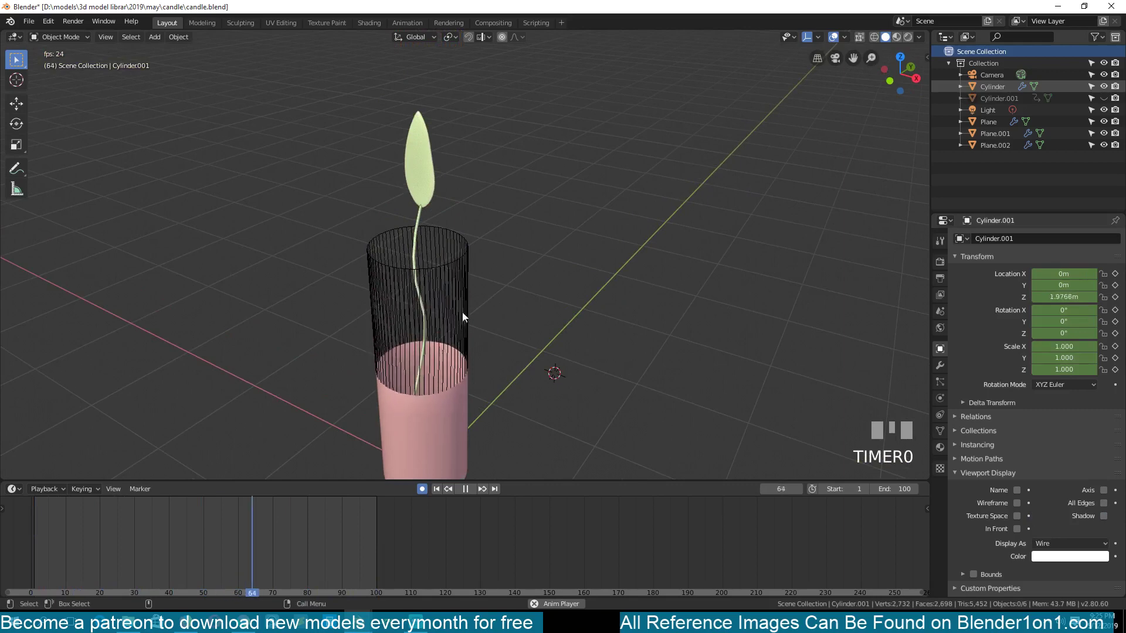
scroll(453, 319, down, 2)
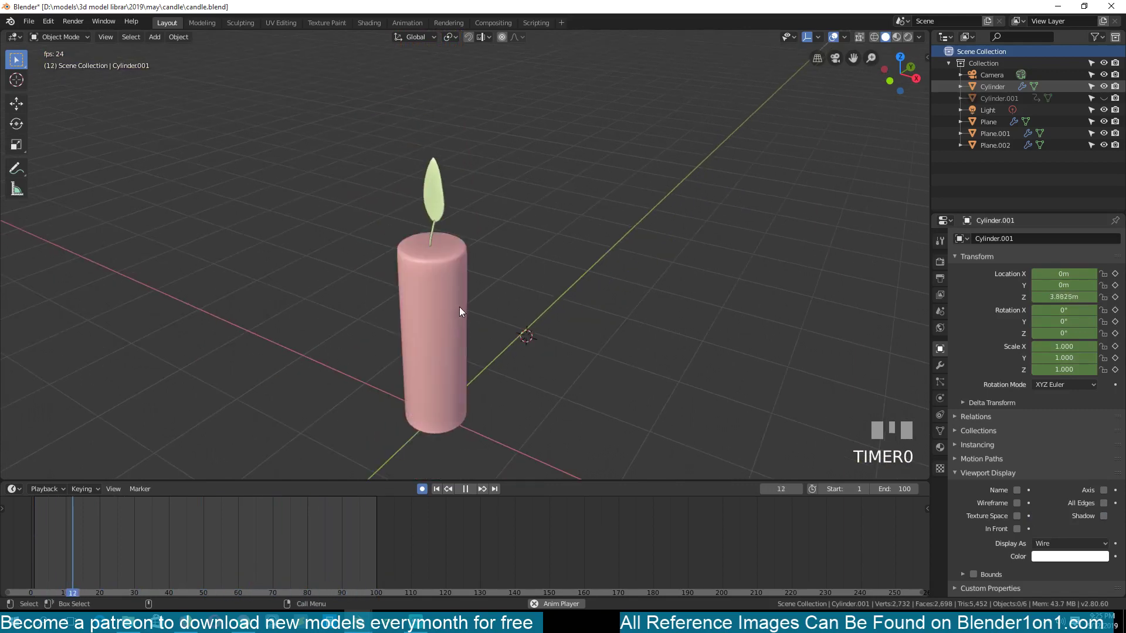
key(space)
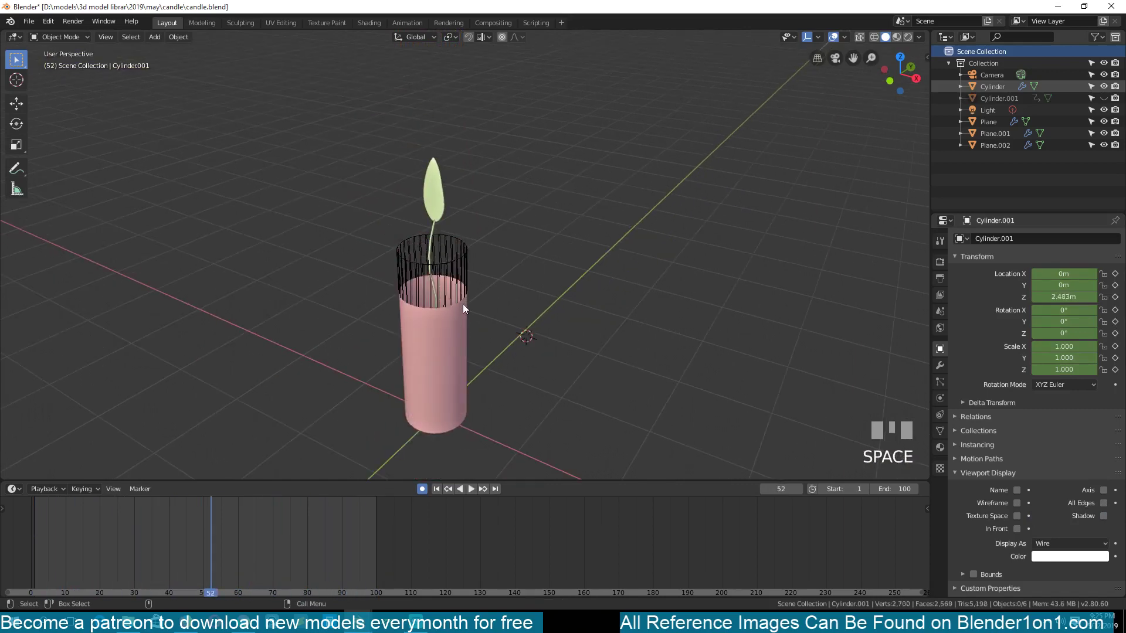
click(455, 321)
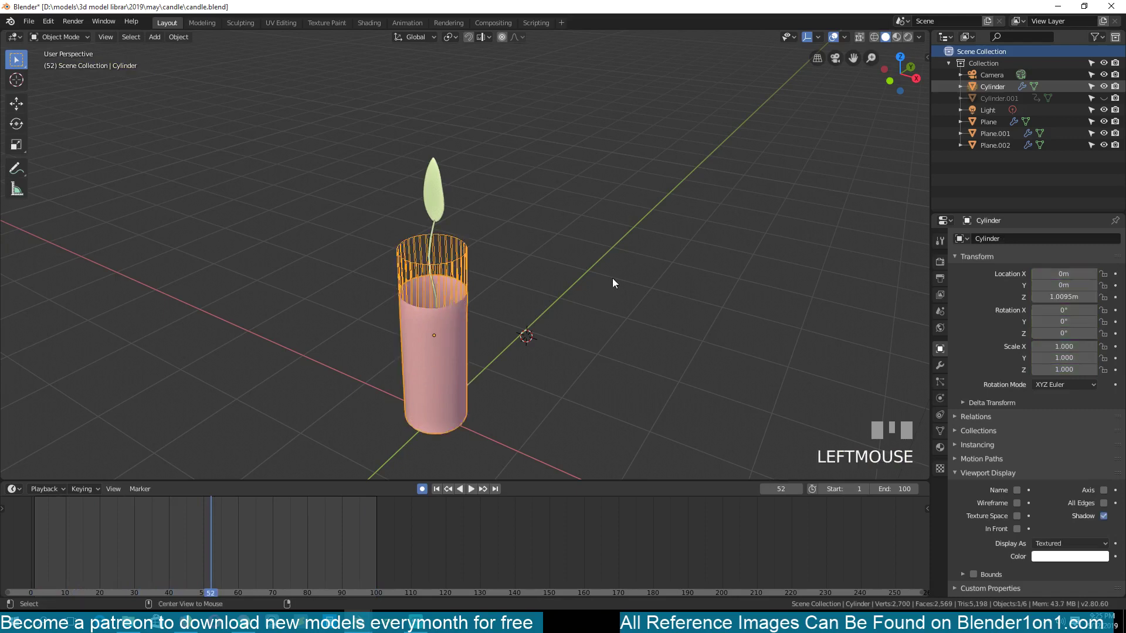
key(alt+h)
key(alt+a)
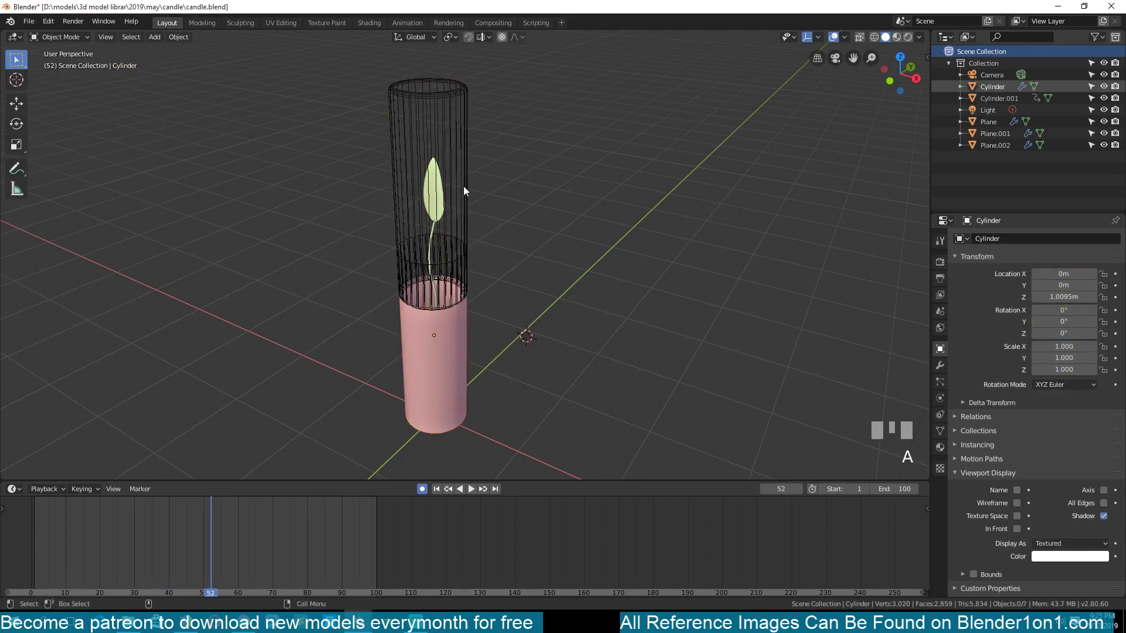
click(463, 176)
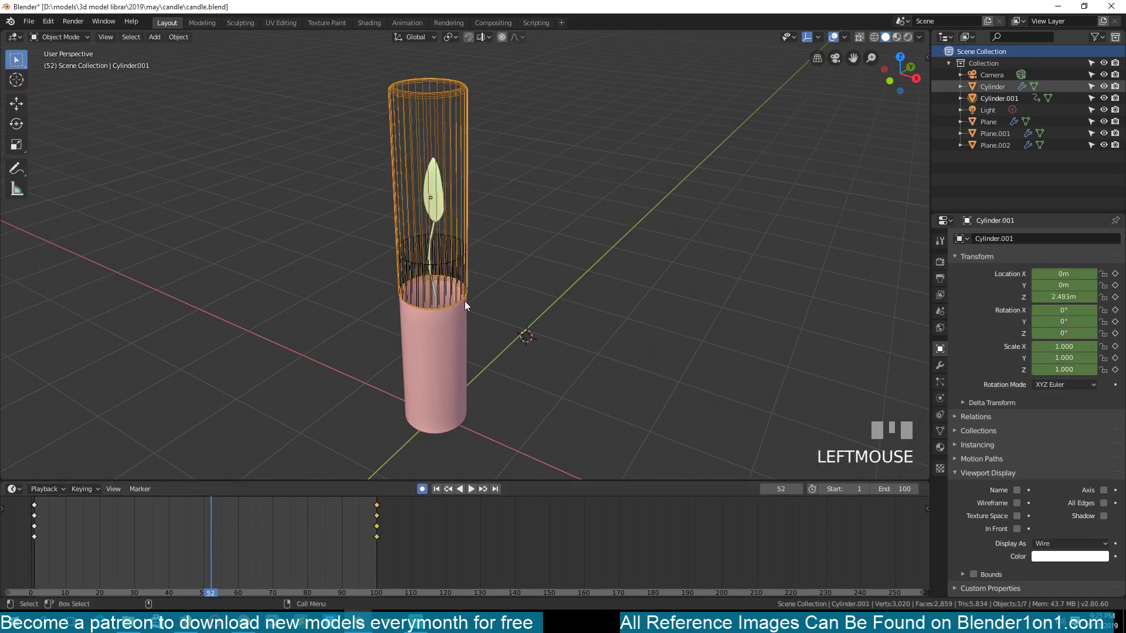
click(455, 359)
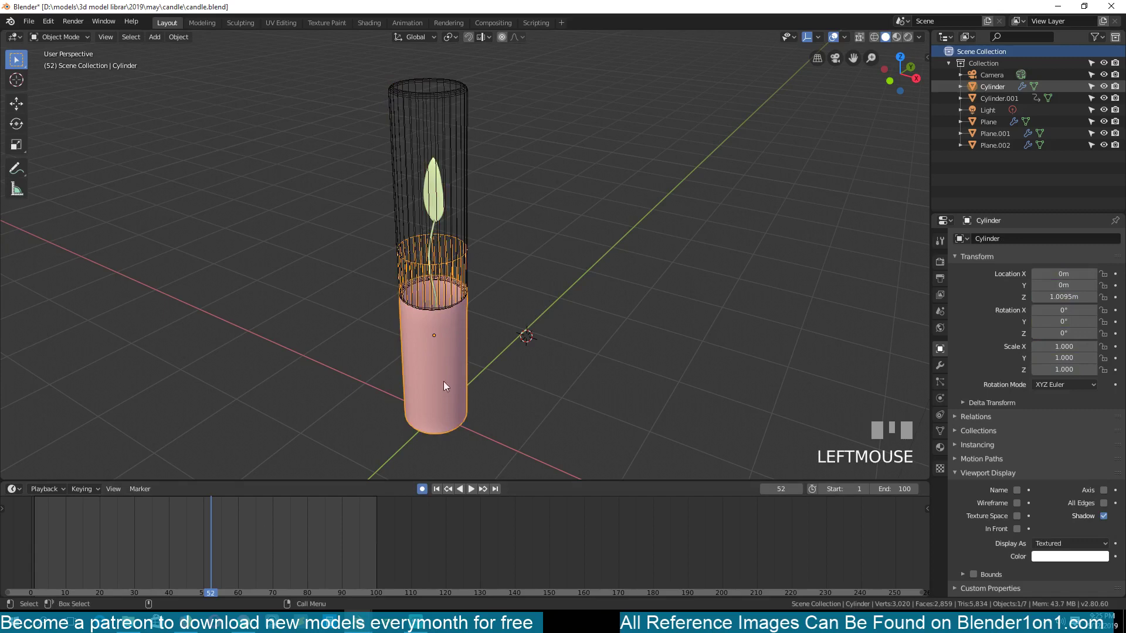
scroll(443, 382, up, 2)
scroll(443, 374, down, 2)
click(464, 198)
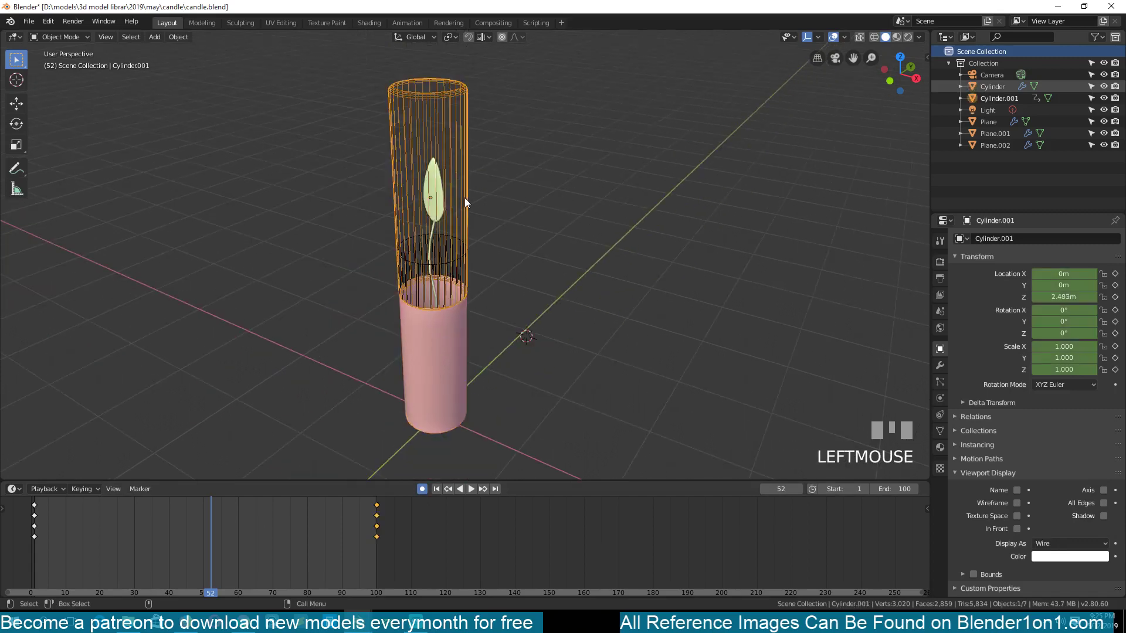
key(alt+a)
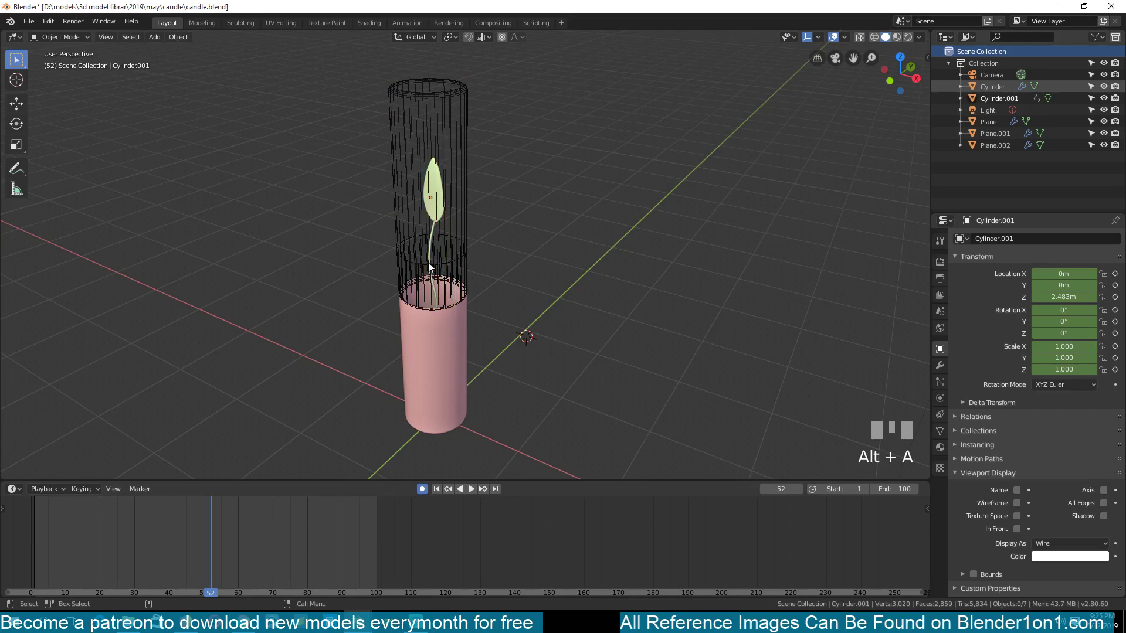
Step: Scale the cutting cylinder's whole mesh outward in X and Y in Edit Mode, making it clearly wider than the candle
click(474, 195)
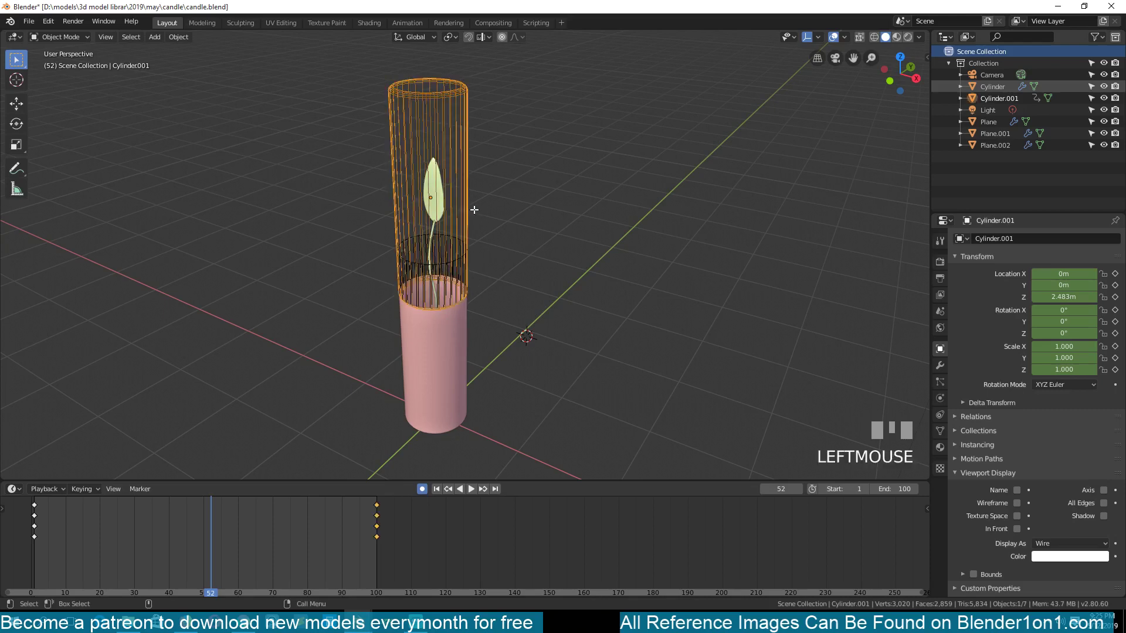
key(Tab)
key(a)
key(s)
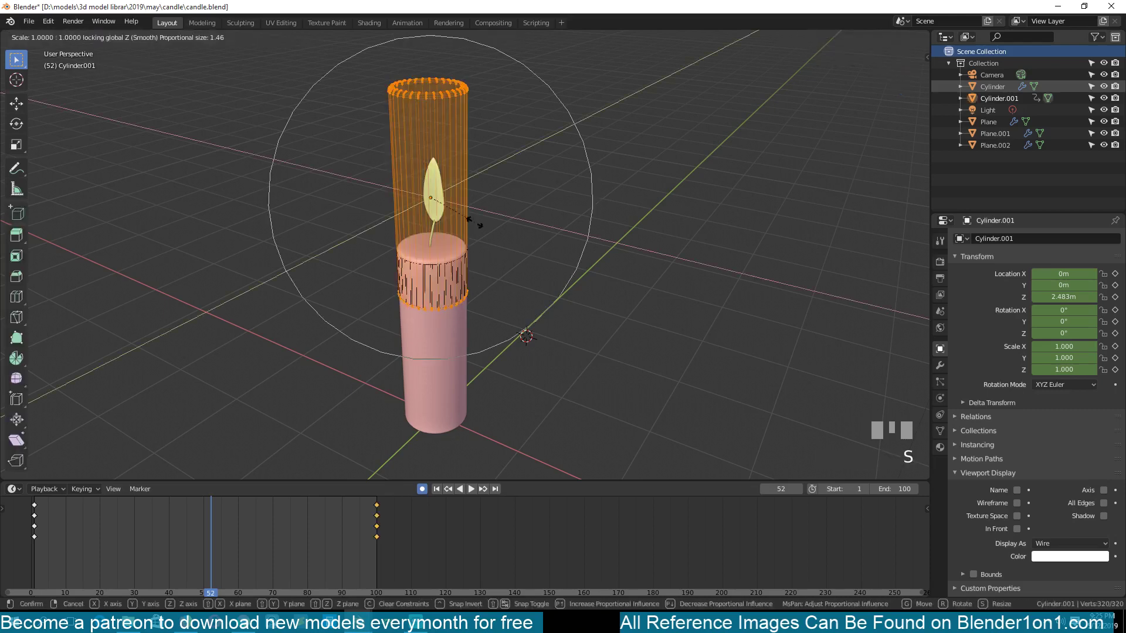
click(508, 229)
key(Tab)
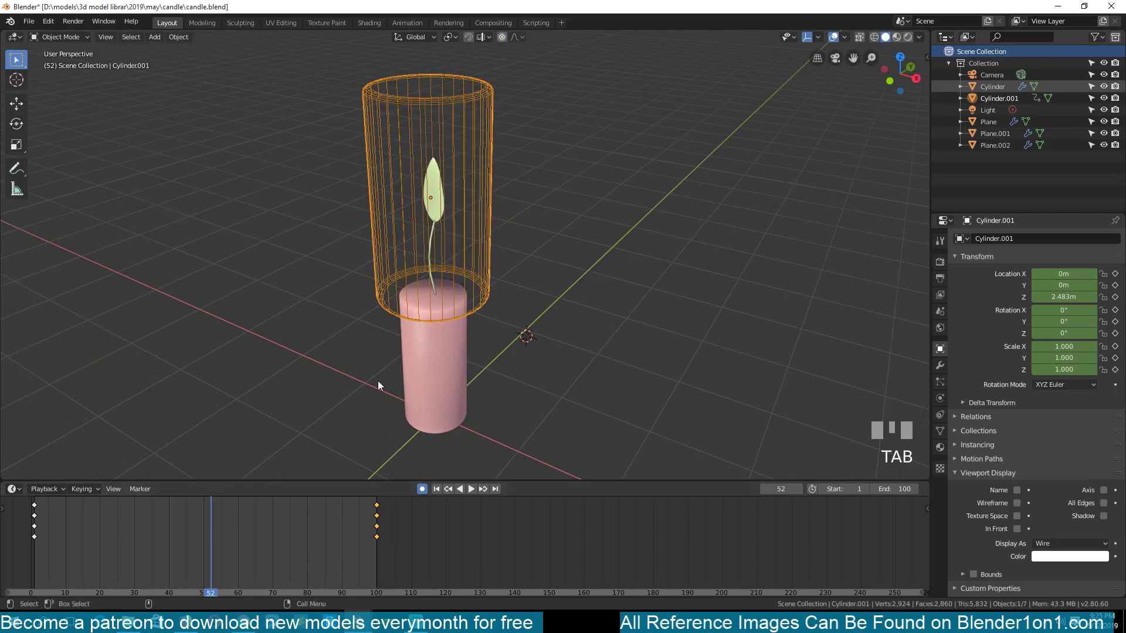
Step: Turn off automatic keyframing
middle_drag(469, 181, 456, 142)
middle_drag(445, 321, 470, 330)
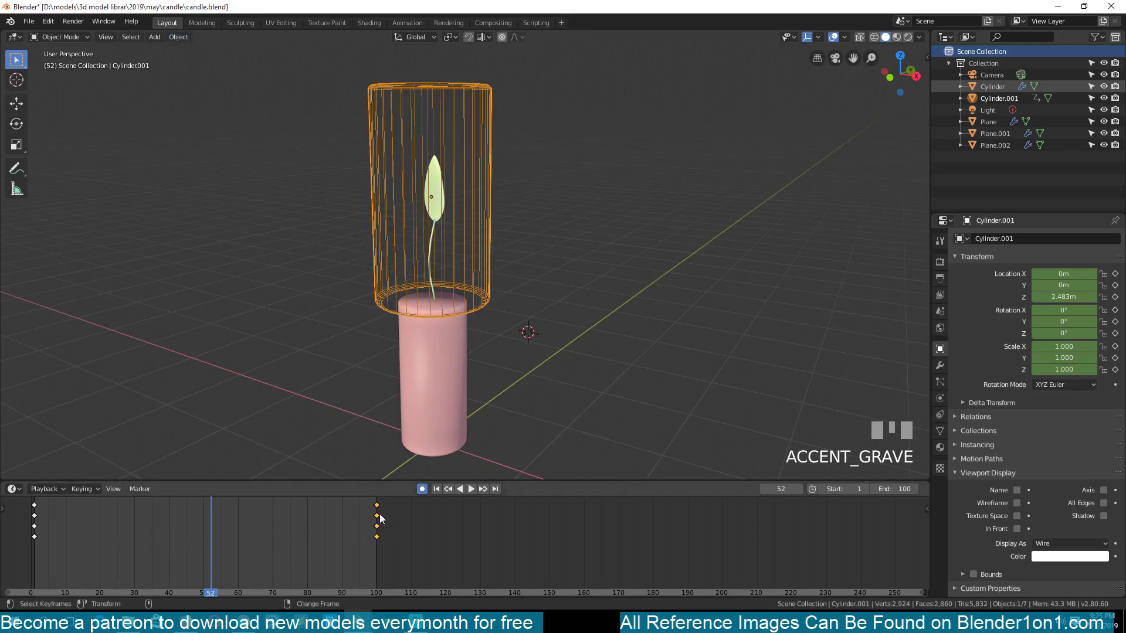
click(422, 488)
middle_drag(309, 515, 307, 516)
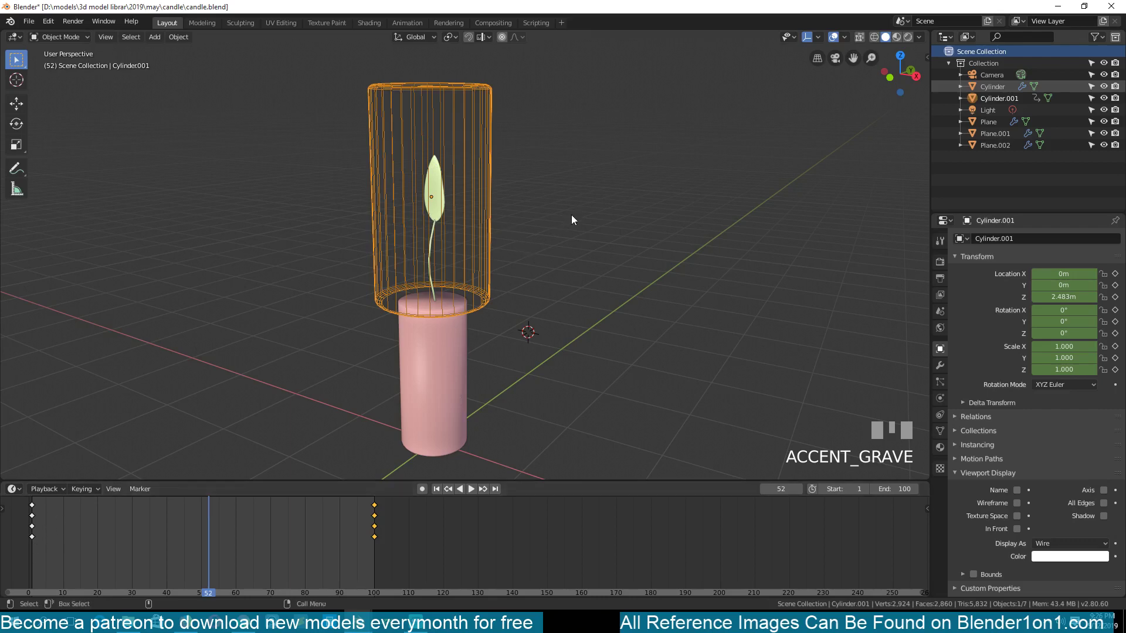
Step: Try scaling the cutting cylinder object to 3.258 in X and Y without keying it, and scrub to frame 57 to test it
key(s)
key(shift+z)
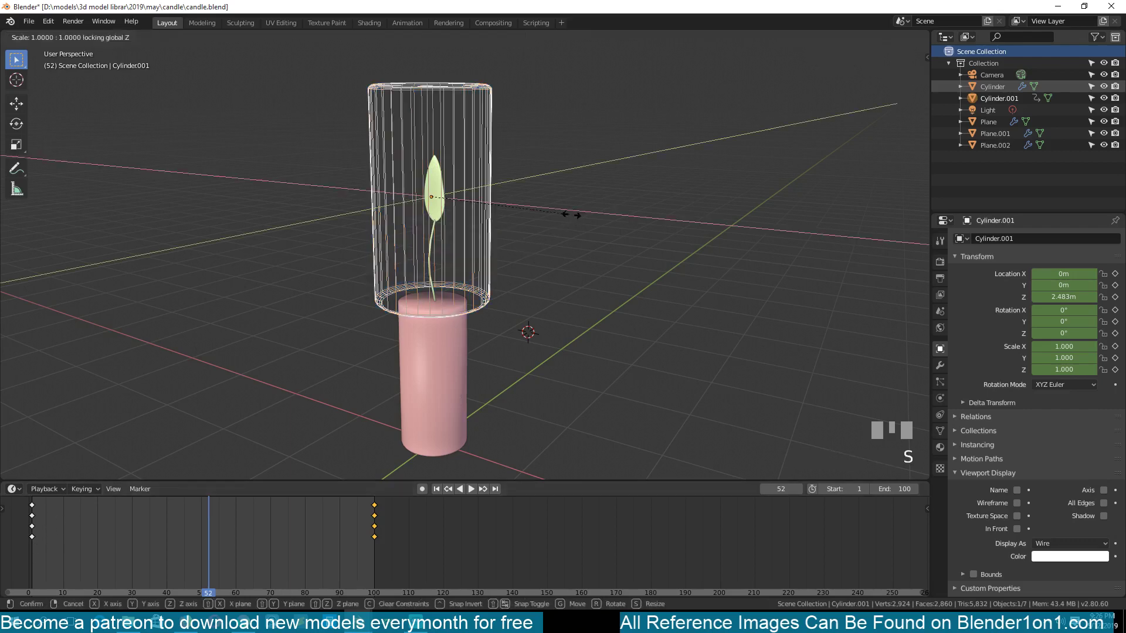
click(888, 248)
key(alt+a)
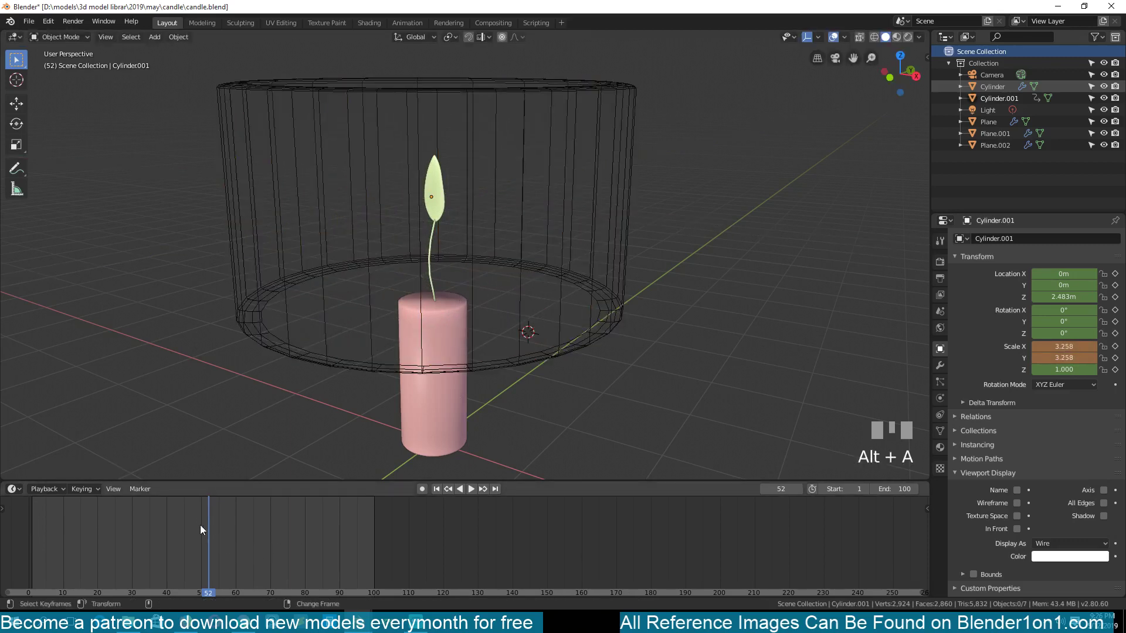
right_drag(198, 517, 226, 519)
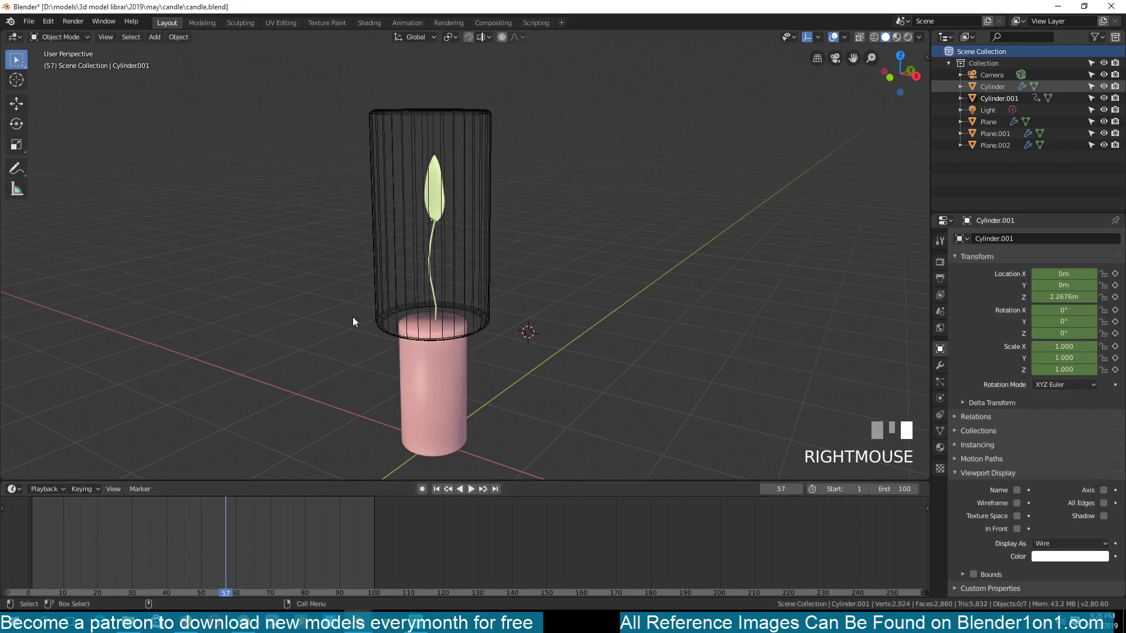
Step: Select the cutting cylinder and examine up close how it cuts the candle top while scrubbing the timeline to frame 56
click(396, 239)
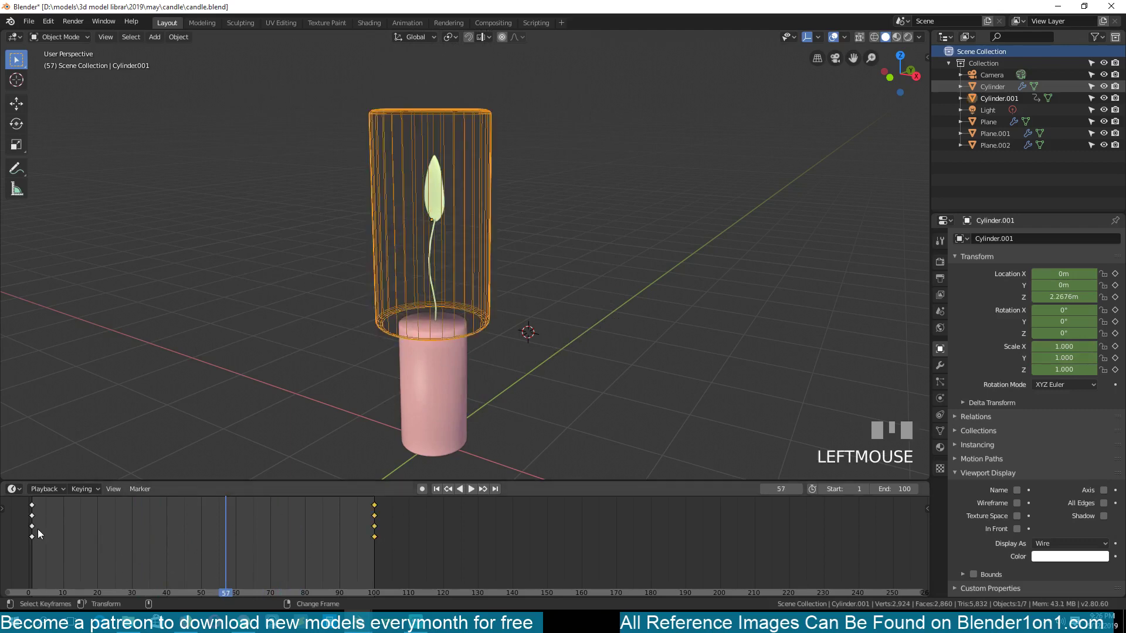
key(grave)
key(Tab)
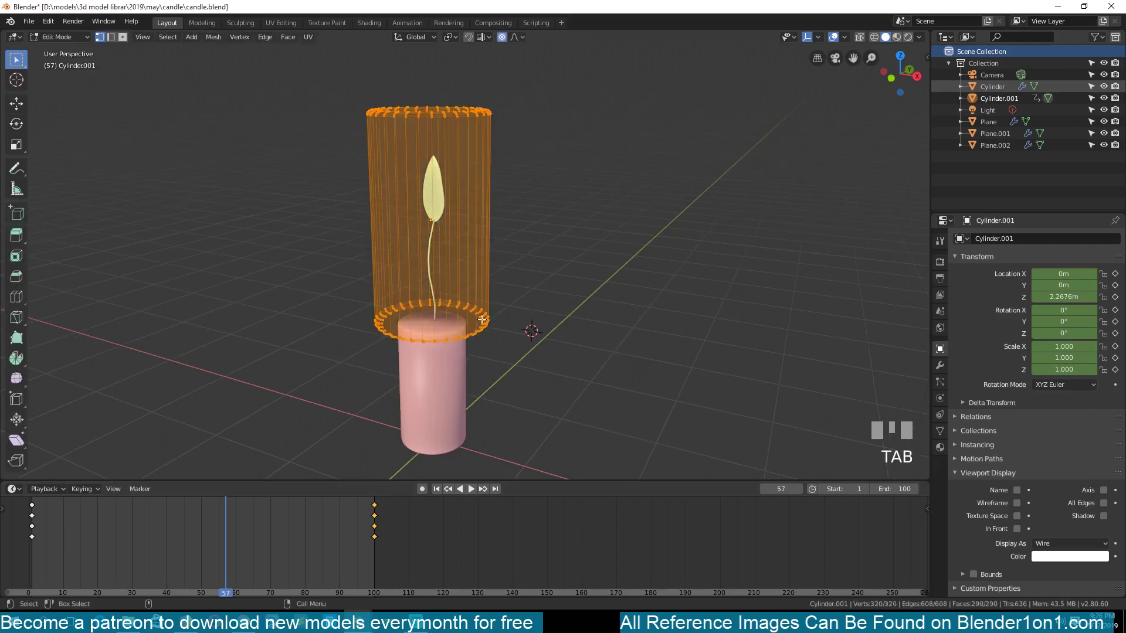
key(Tab)
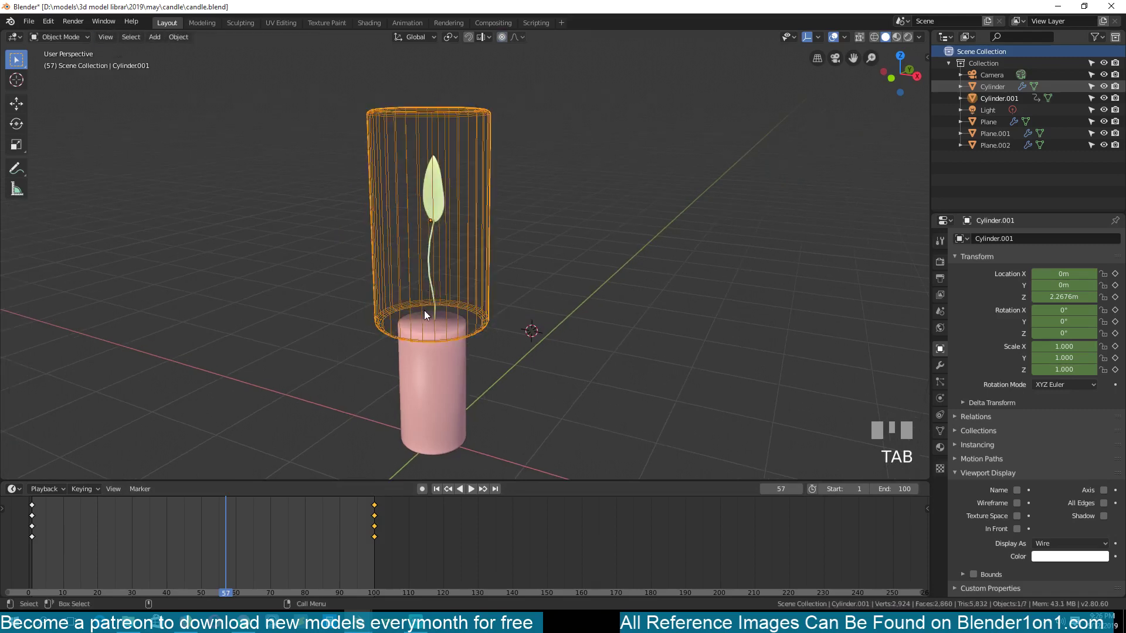
key(grave)
scroll(411, 287, up, 3)
key(grave)
middle_drag(414, 326, 412, 333)
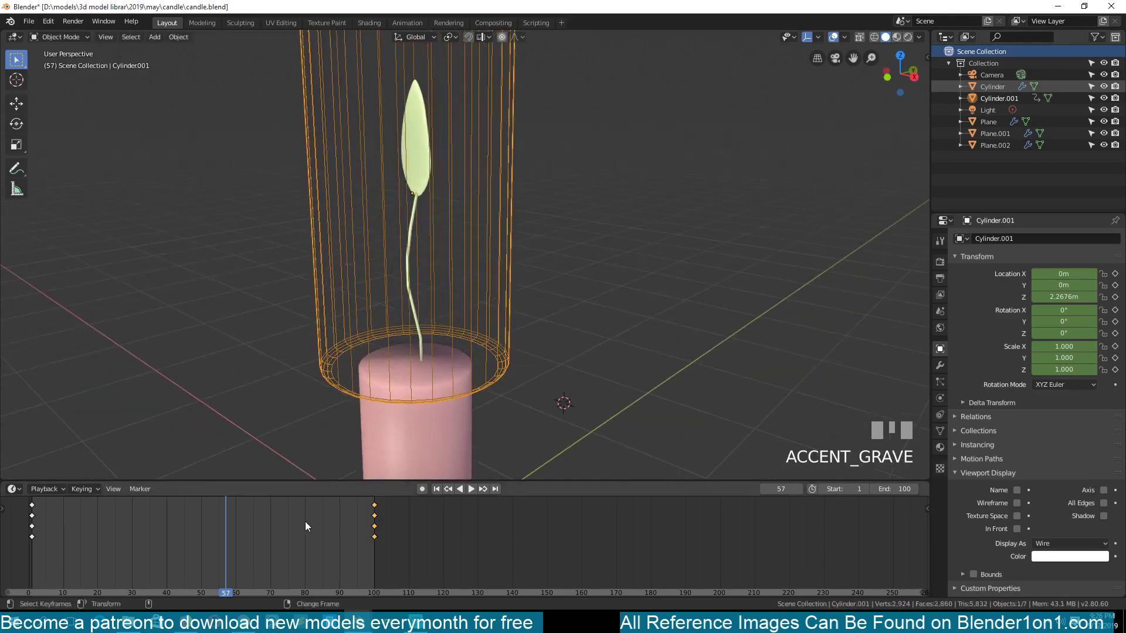
right_drag(132, 529, 223, 517)
scroll(303, 377, down, 3)
scroll(297, 349, up, 3)
key(grave)
key(grave)
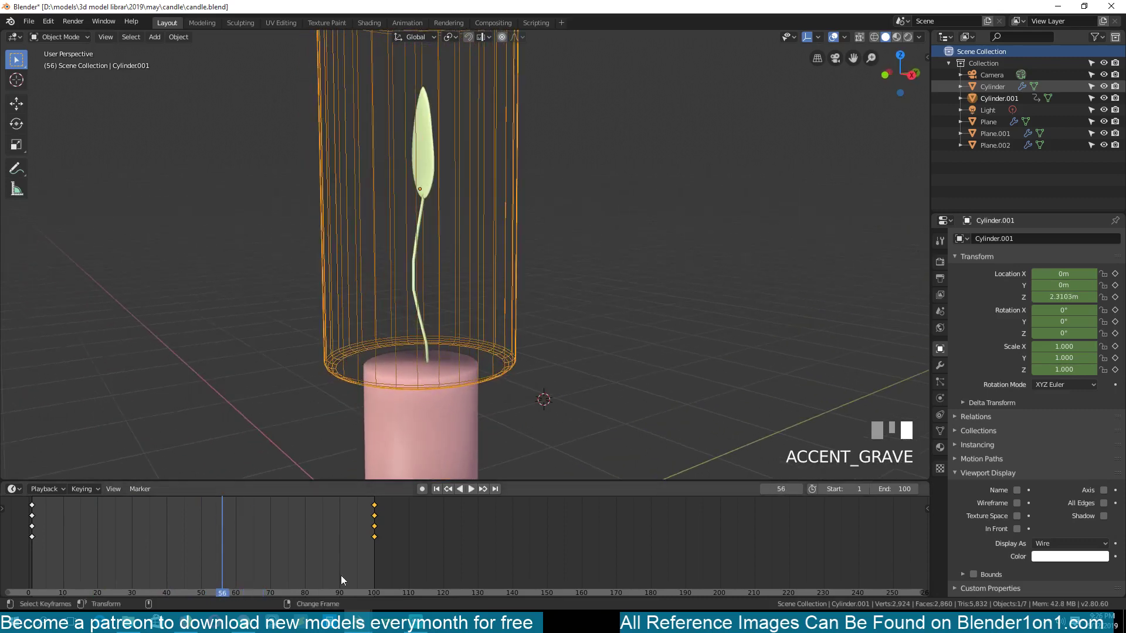
Step: Switch to the finished burning candle file, scrub it to frame 47 to examine the uneven melted top, and return to the working scene
click(257, 567)
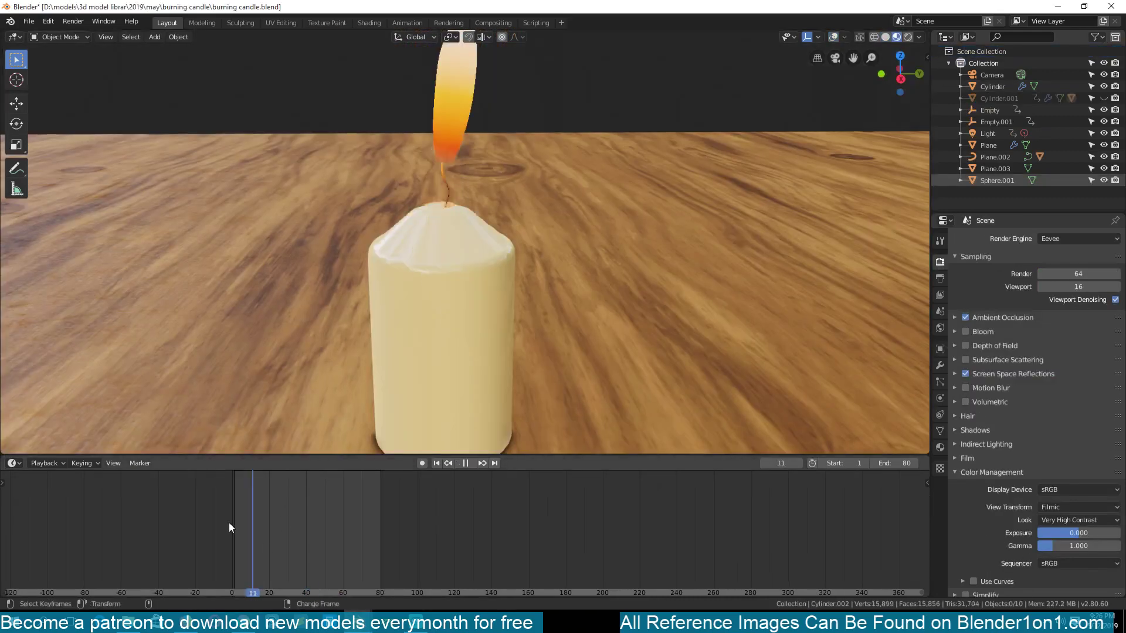
right_drag(267, 527, 319, 531)
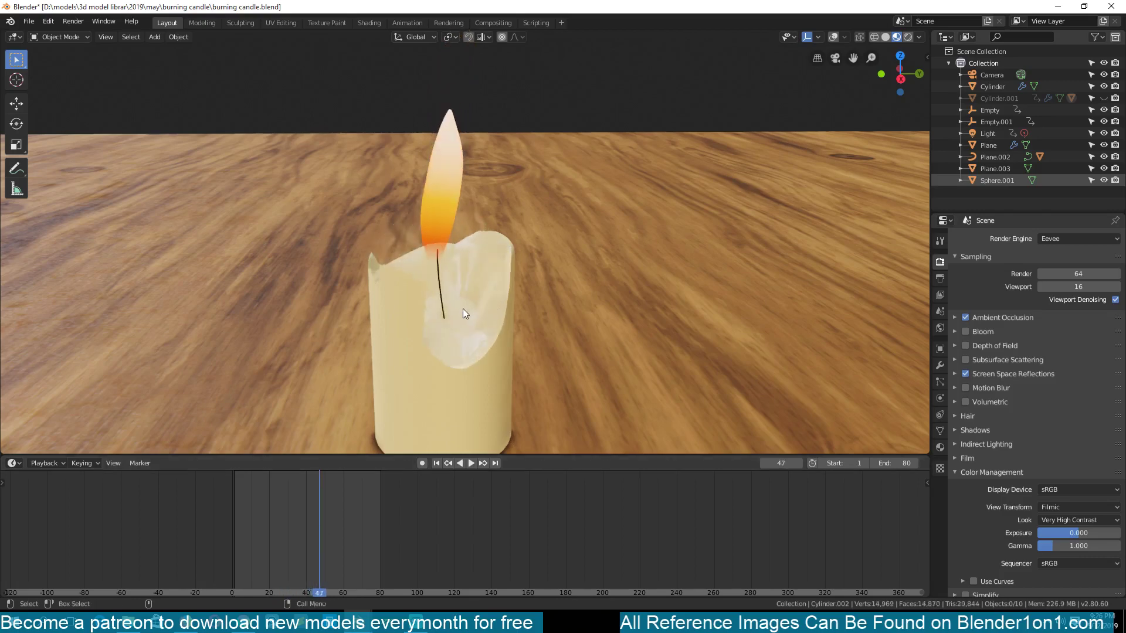
click(1057, 8)
Step: Select the cutting cylinder's bottom face and set the object's viewport display to Textured
shift+middle_drag(531, 382, 376, 248)
key(Tab)
key(3)
click(422, 274)
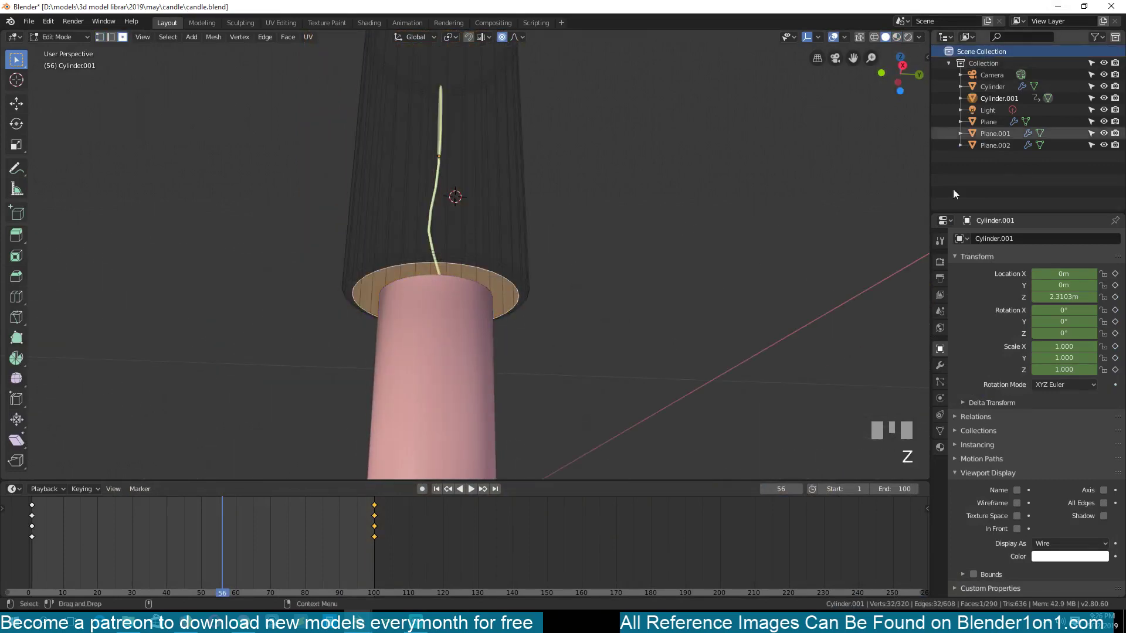
key(Tab)
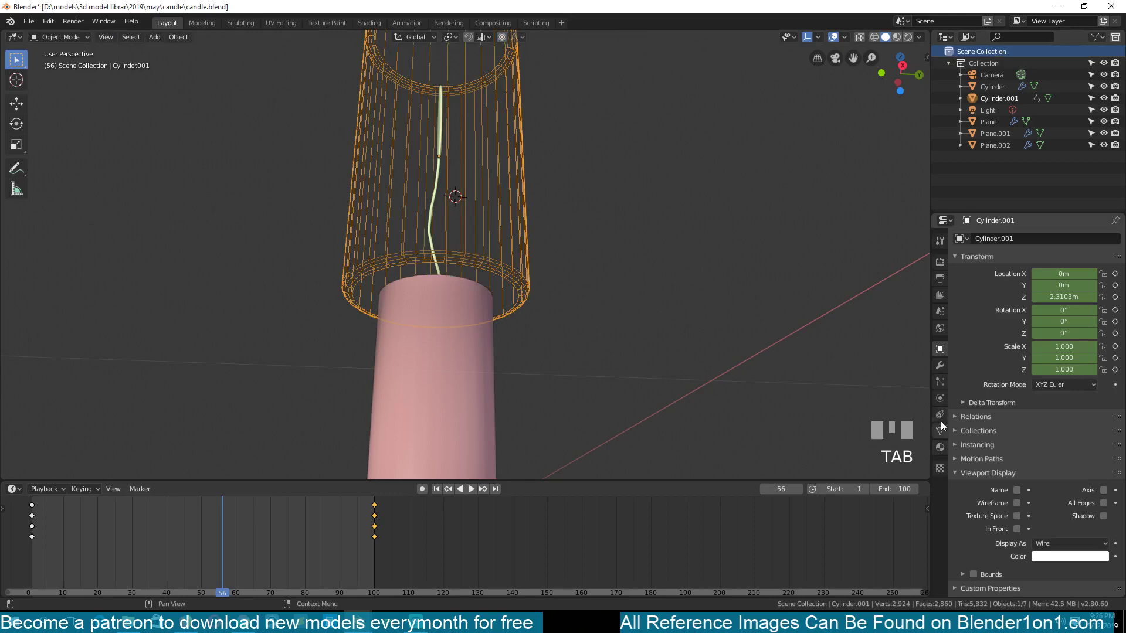
click(1040, 543)
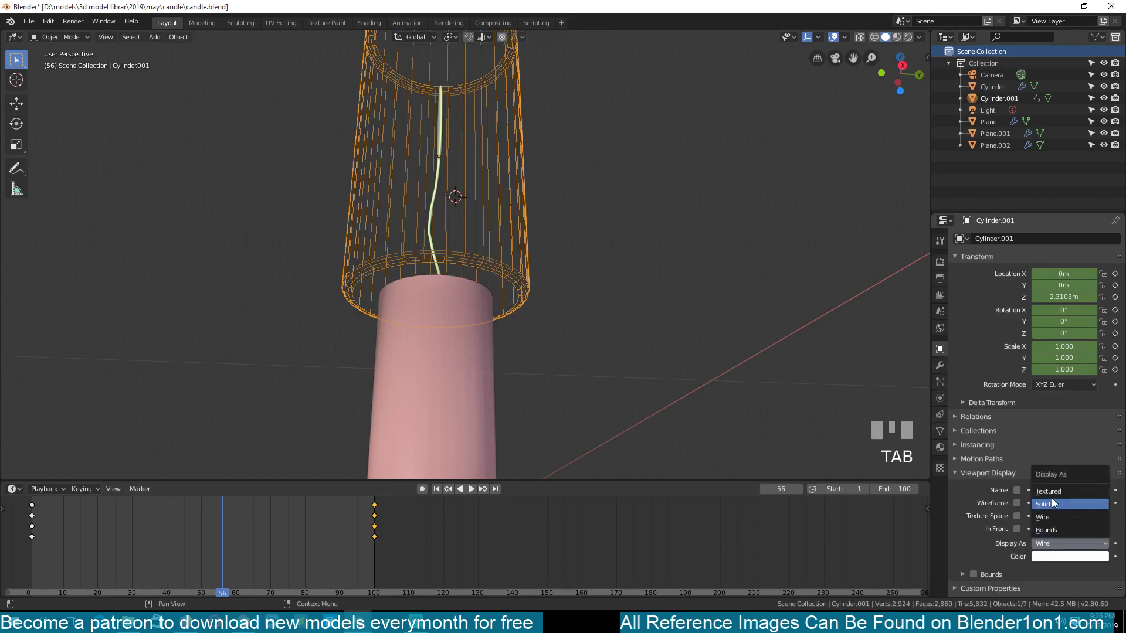
click(1052, 491)
key(Tab)
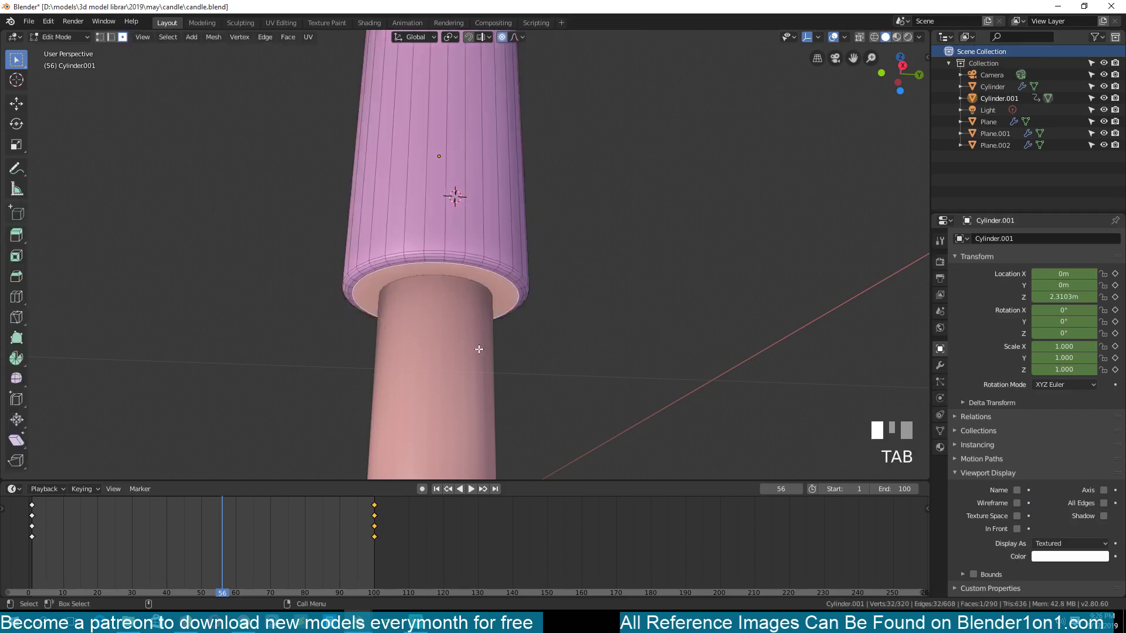
key(g)
key(z)
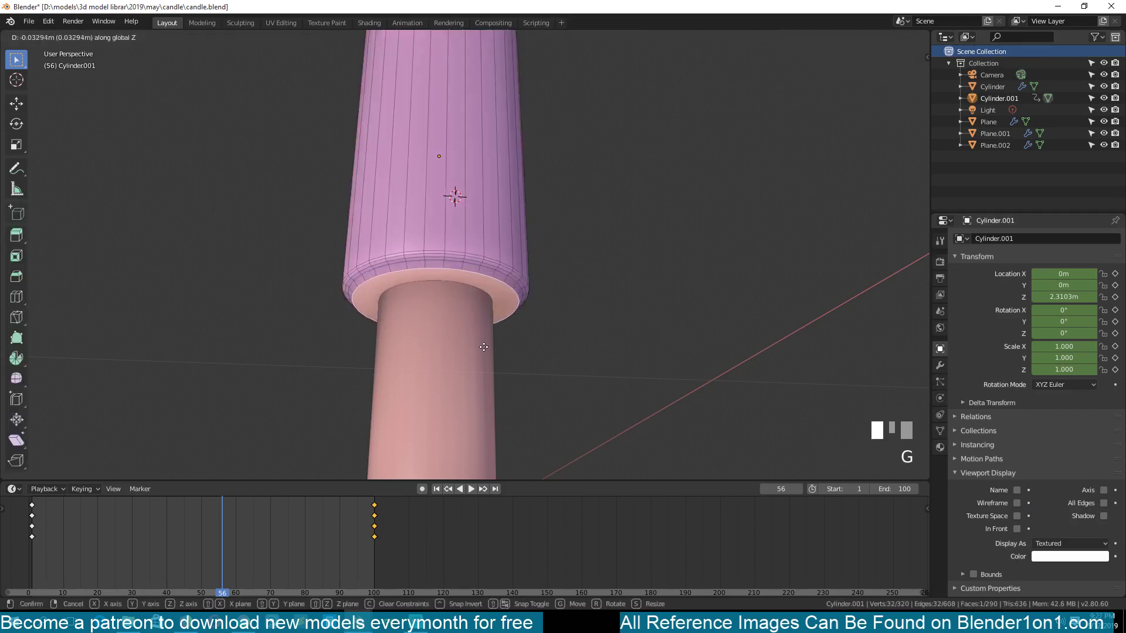
right_click(485, 353)
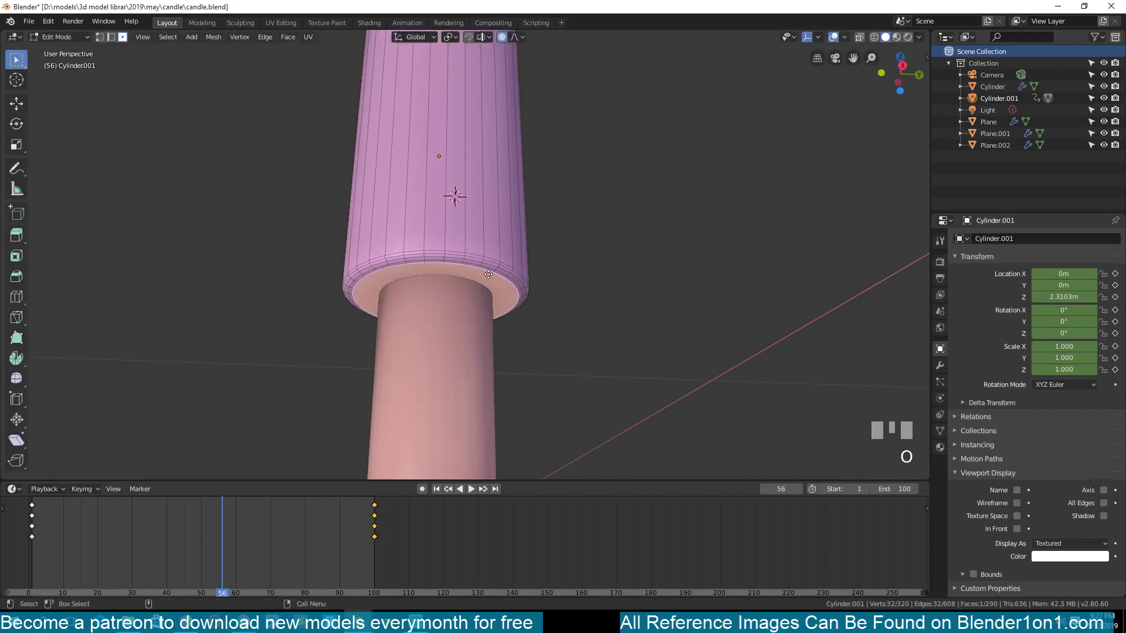
Step: Try lowering the bottom face about 0.42 m along Z with proportional editing at a size of about 0.15
key(g)
key(z)
scroll(499, 305, up, 15)
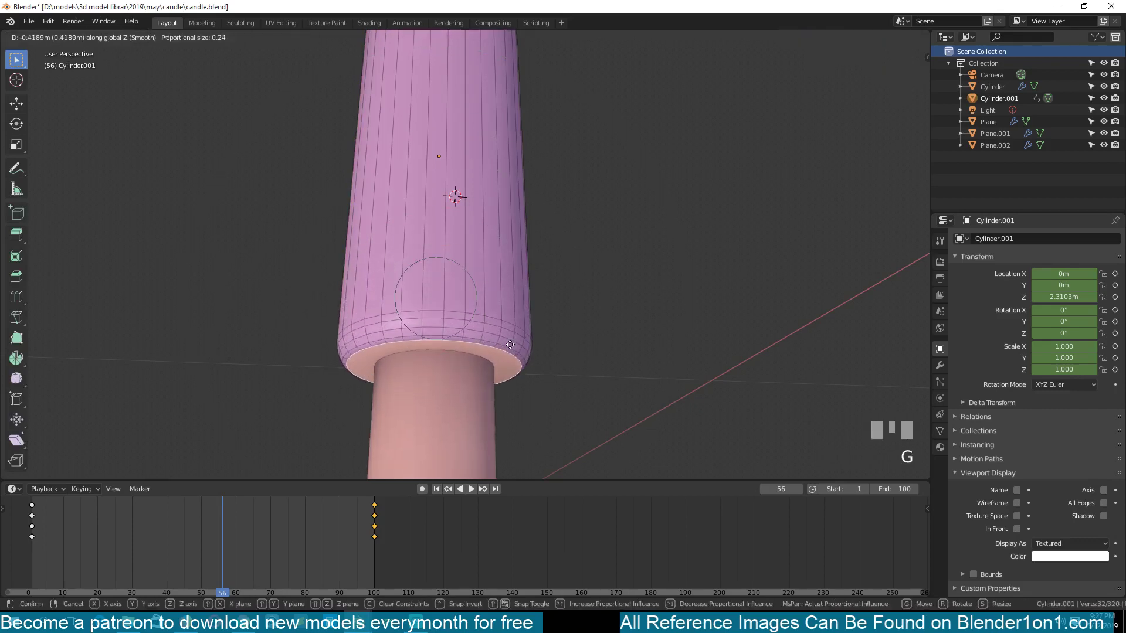
scroll(510, 345, up, 5)
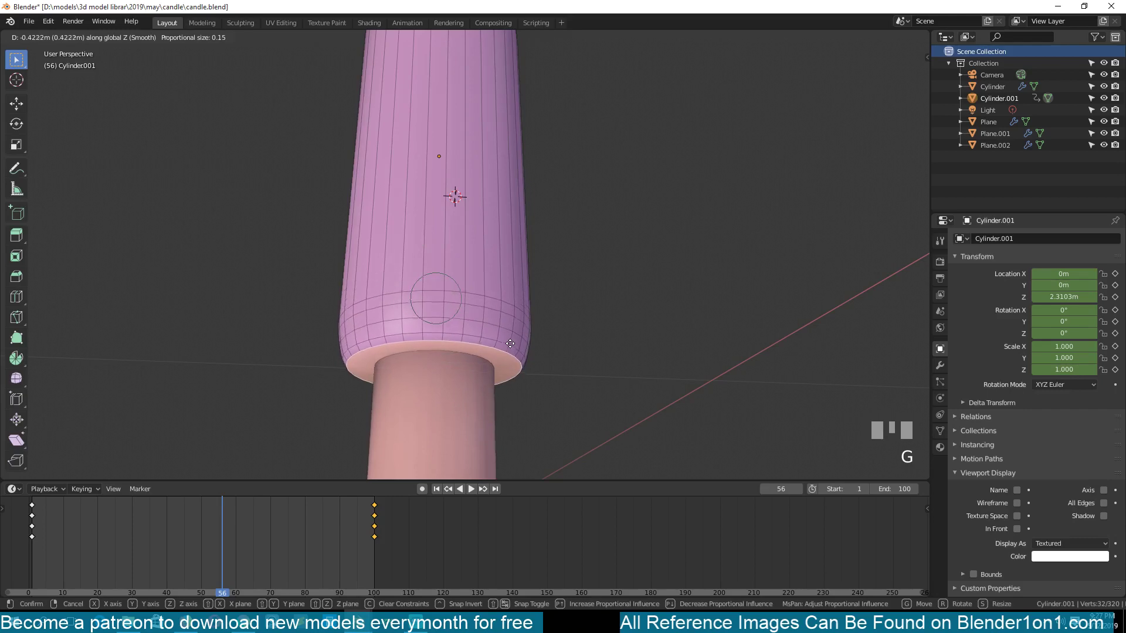
scroll(510, 343, down, 2)
scroll(510, 342, up, 2)
click(510, 342)
right_click(524, 339)
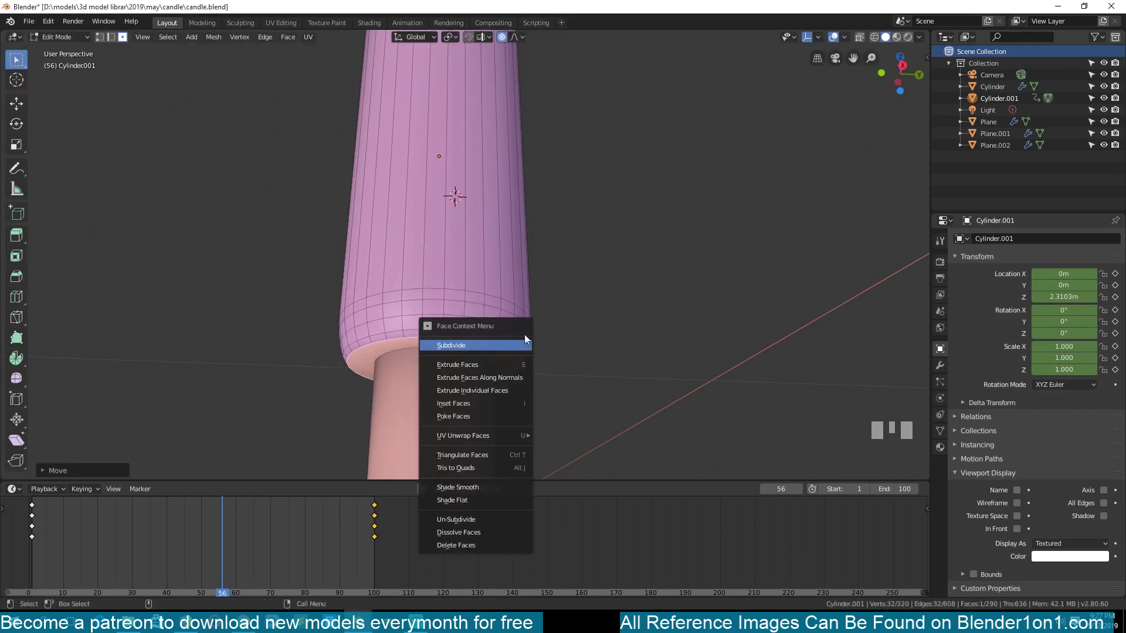
Step: Try tapering the cylinder's lower end by scaling down its bottom face and moving it lower along Z with proportional editing
key(s)
scroll(651, 259, down, 4)
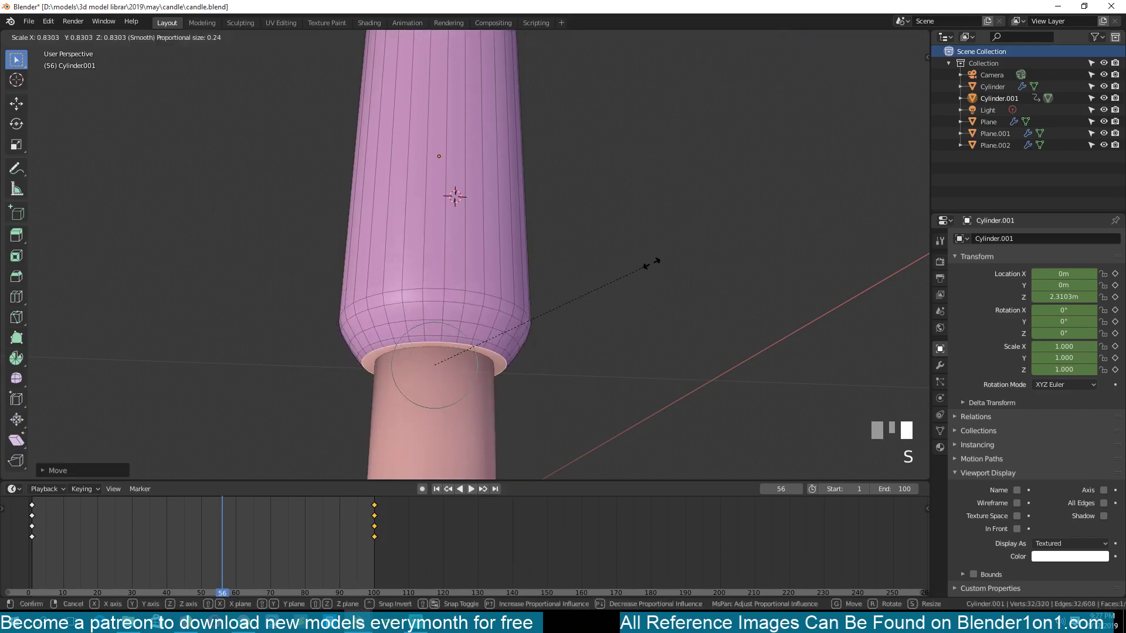
click(640, 261)
key(g)
key(z)
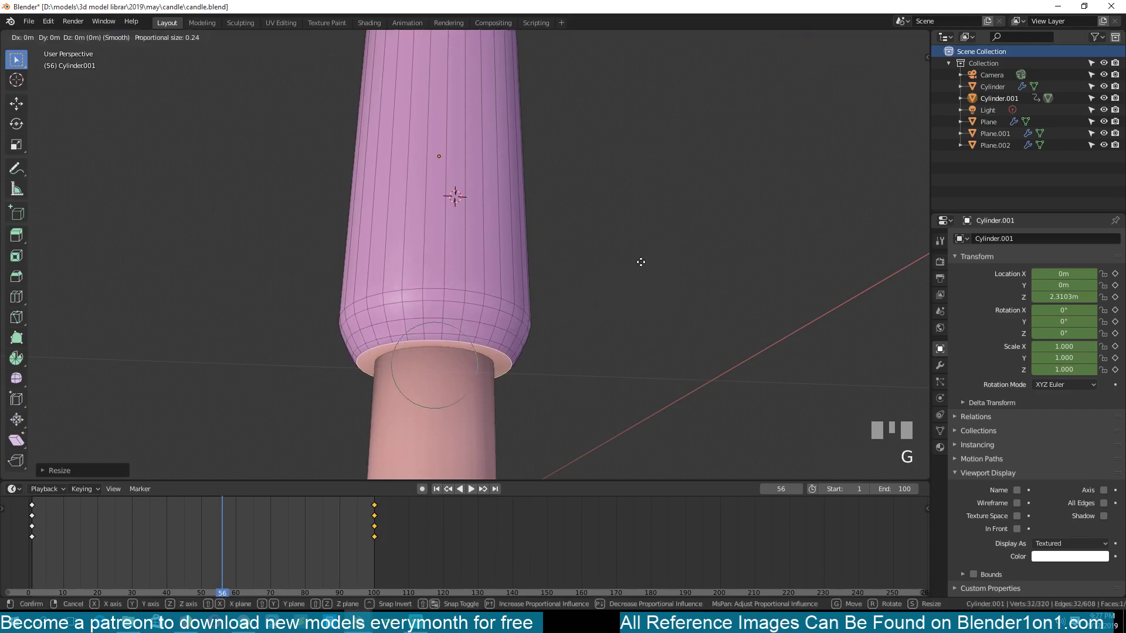
click(639, 275)
Step: Try insetting the bottom face and extending it down into a narrower tip using Shrink/Fatten with proportional editing off
key(i)
click(632, 257)
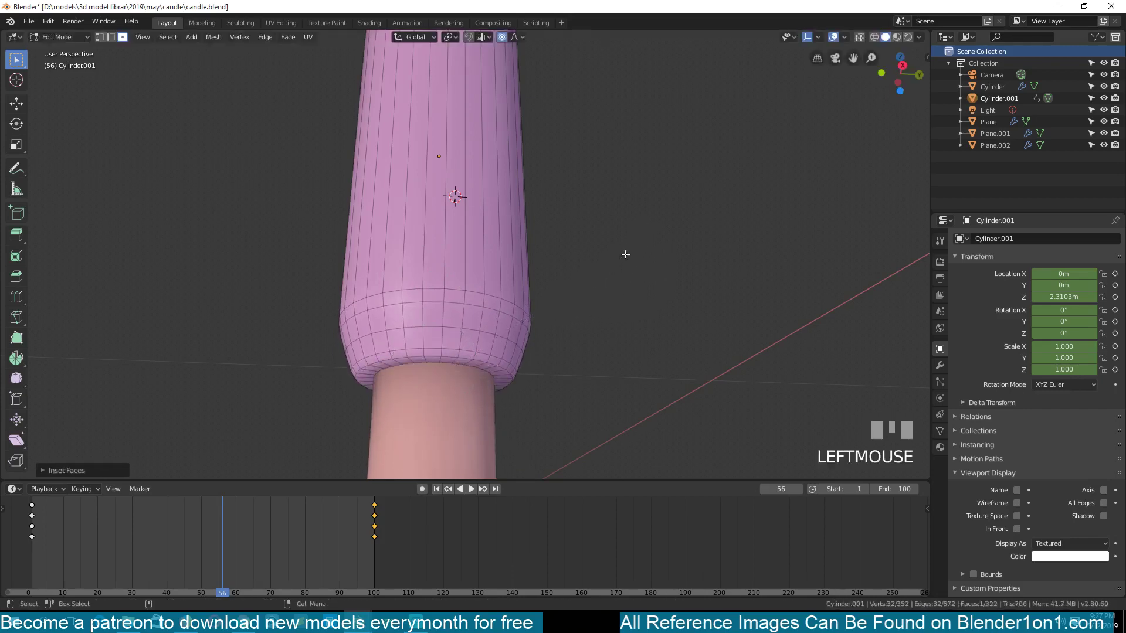
key(alt+s)
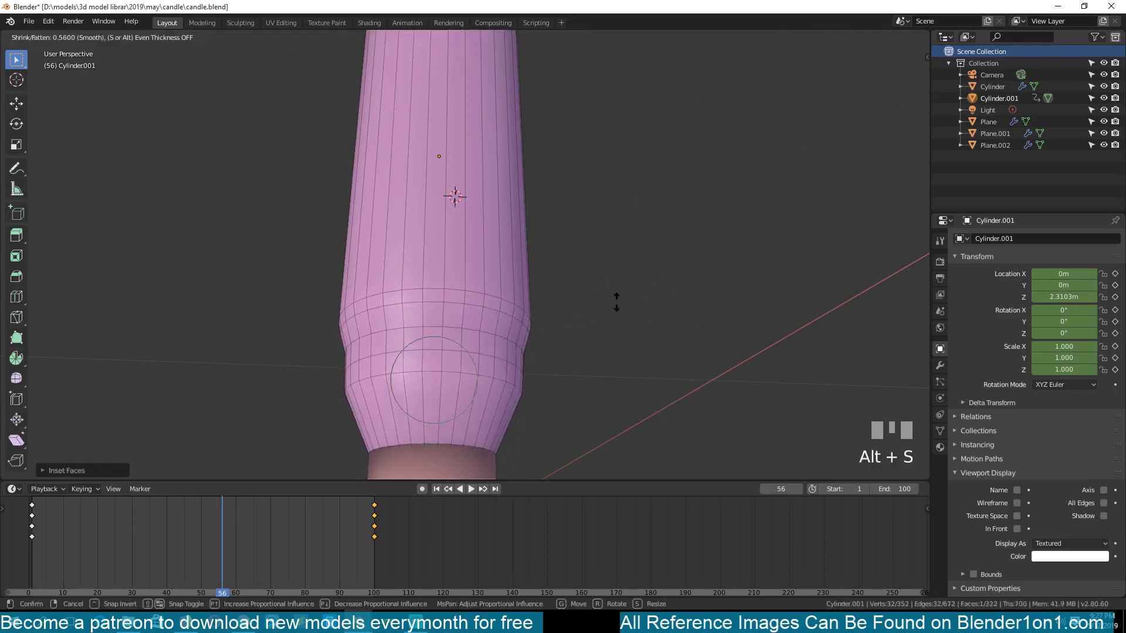
right_click(615, 306)
key(o)
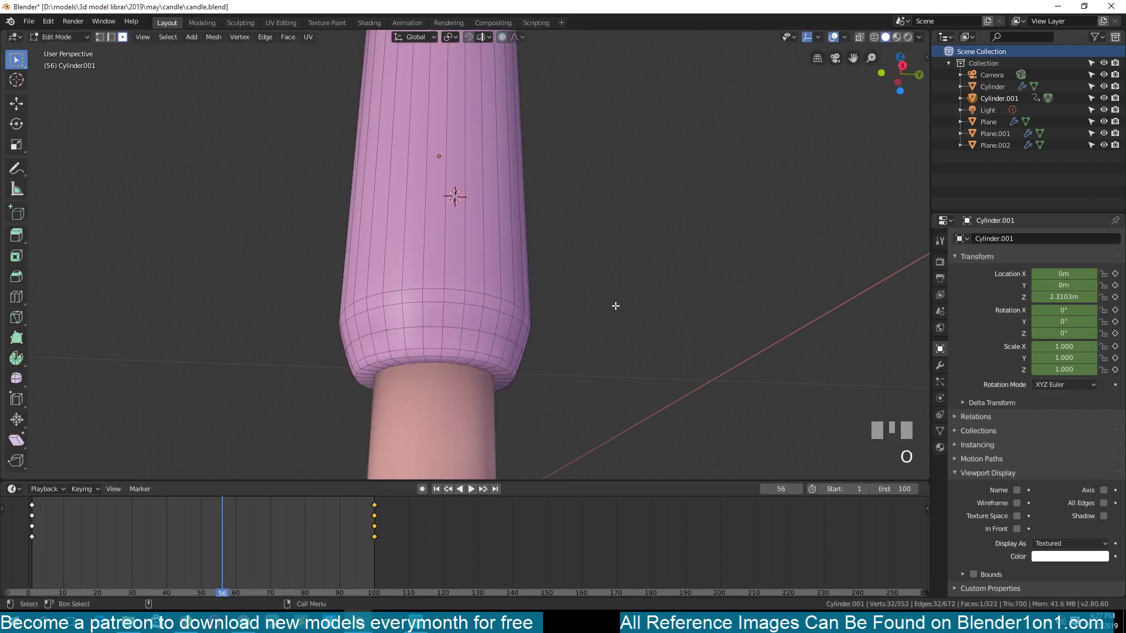
key(alt+s)
click(614, 296)
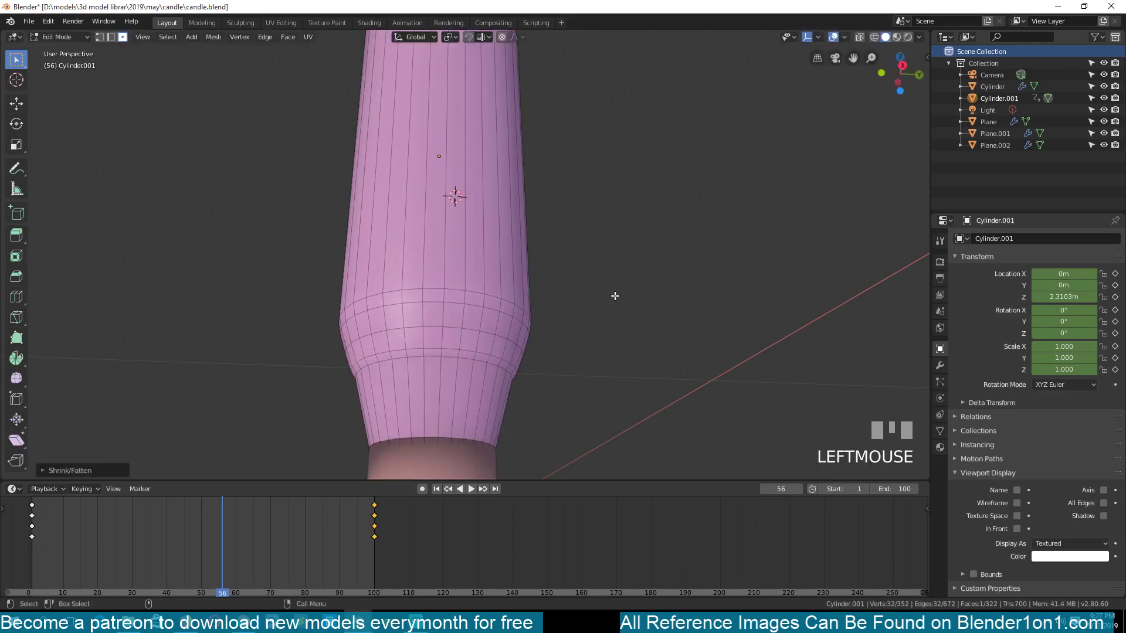
key(s)
click(552, 372)
Step: Try adding a centred loop cut around the narrow tip of the cutting cylinder
scroll(478, 384, down, 3)
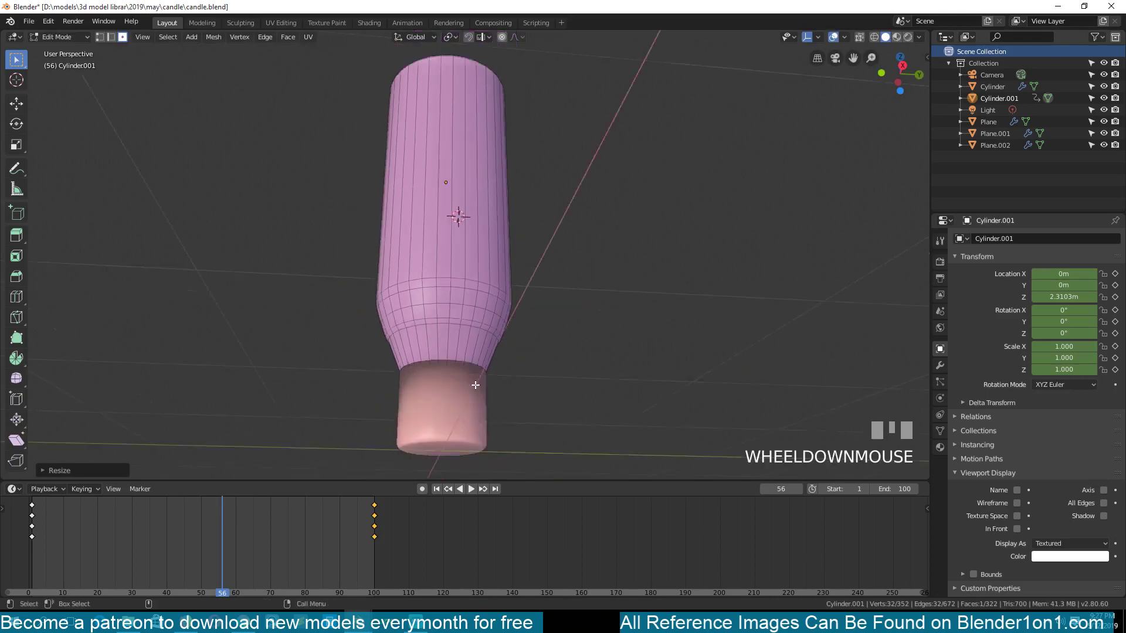
key(grave)
scroll(485, 405, up, 5)
scroll(485, 405, down, 4)
key(ctrl+r)
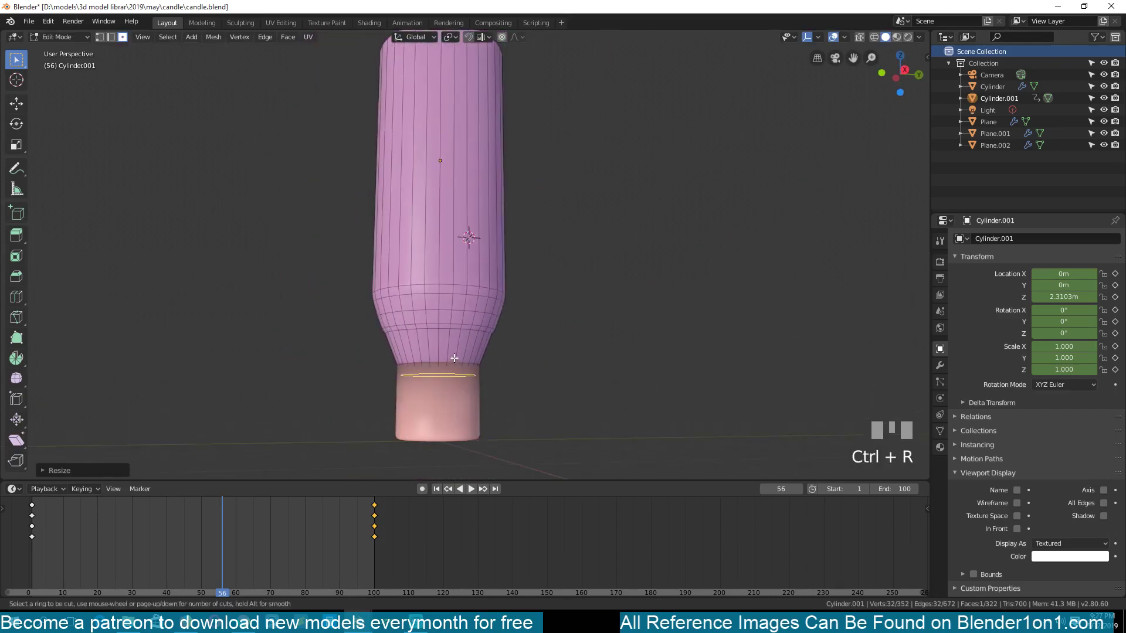
click(453, 358)
right_click(454, 358)
key(s)
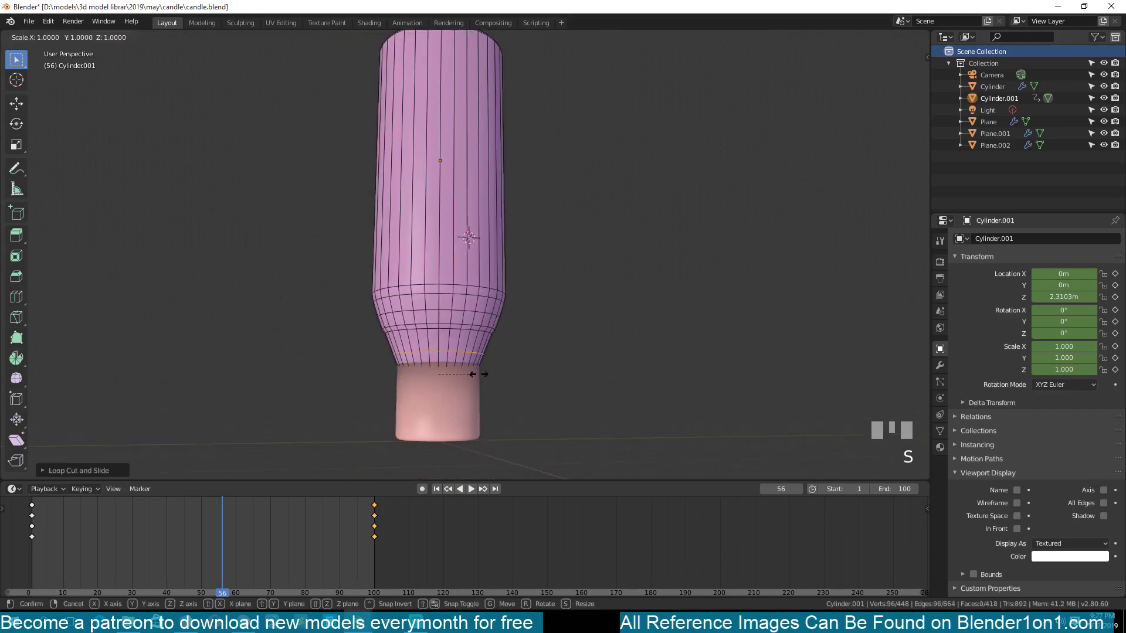
right_click(489, 378)
Step: Examine how the tapered cylinder cuts the candle by scrubbing to frames 36 and 47 and temporarily hiding the cutter
key(Tab)
key(grave)
middle_drag(456, 308, 428, 336)
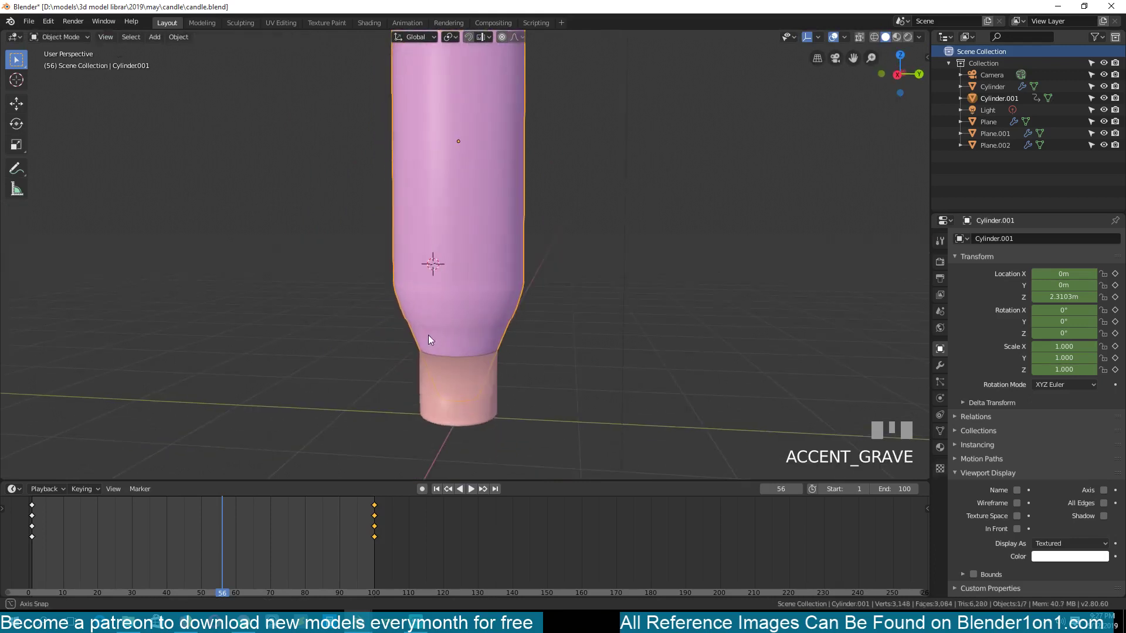
key(KP_1)
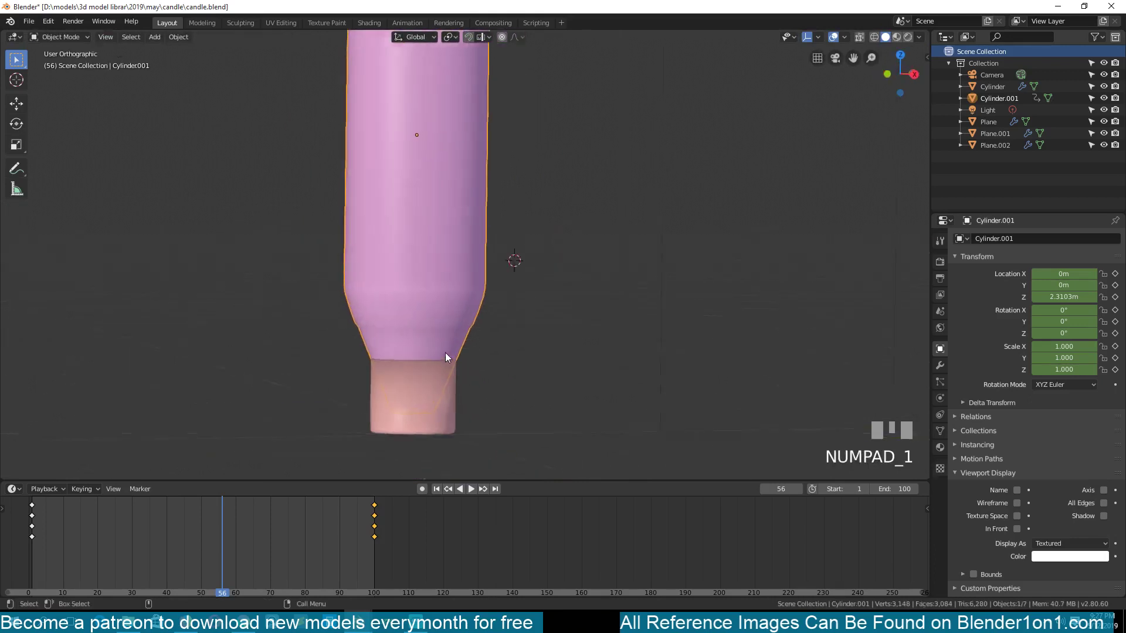
right_drag(223, 500, 156, 498)
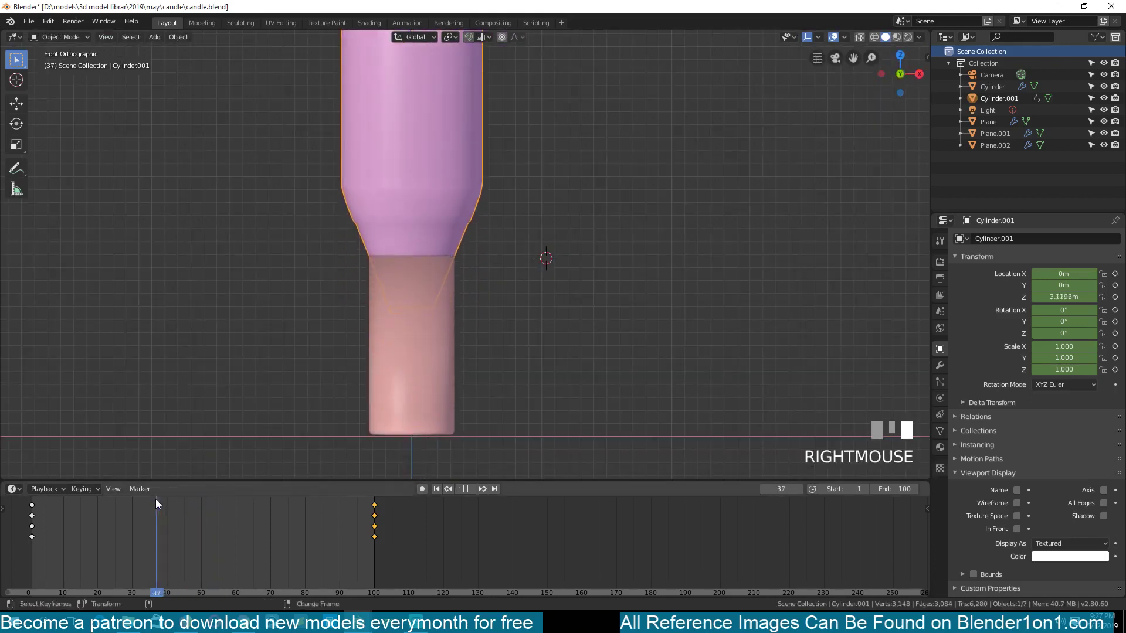
scroll(330, 331, up, 2)
key(grave)
middle_drag(330, 331, 395, 214)
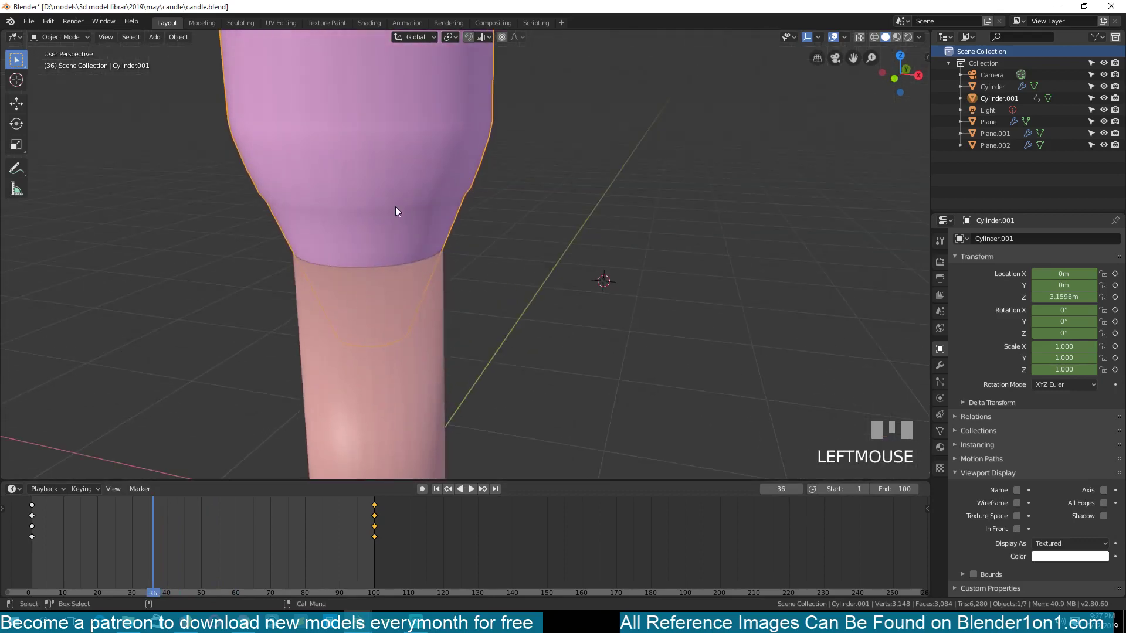
key(h)
key(grave)
middle_drag(386, 290, 366, 379)
mouse_move(176, 531)
right_down()
mouse_move(154, 534)
mouse_move(191, 532)
right_up()
key(alt+h)
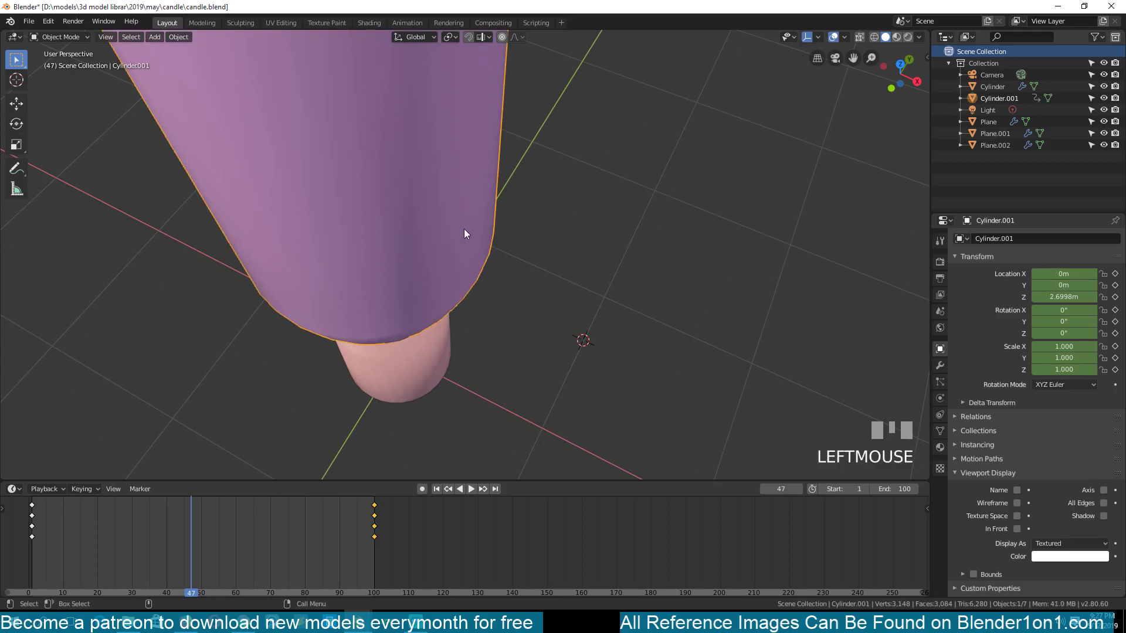
Step: Delete all vertices of the cutting cylinder's tapered lower end below the uppermost ring, selecting through the mesh in wireframe front view
key(KP_1)
key(Tab)
scroll(467, 244, down, 3)
scroll(470, 231, up, 1)
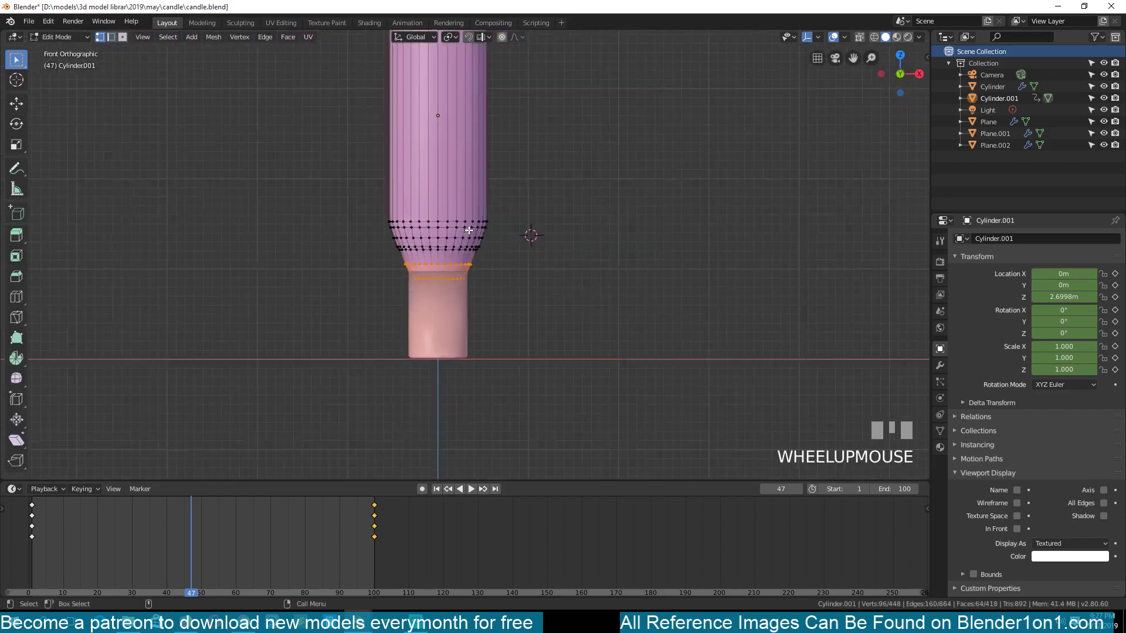
scroll(469, 231, up, 3)
key(shift+z)
key(alt+a)
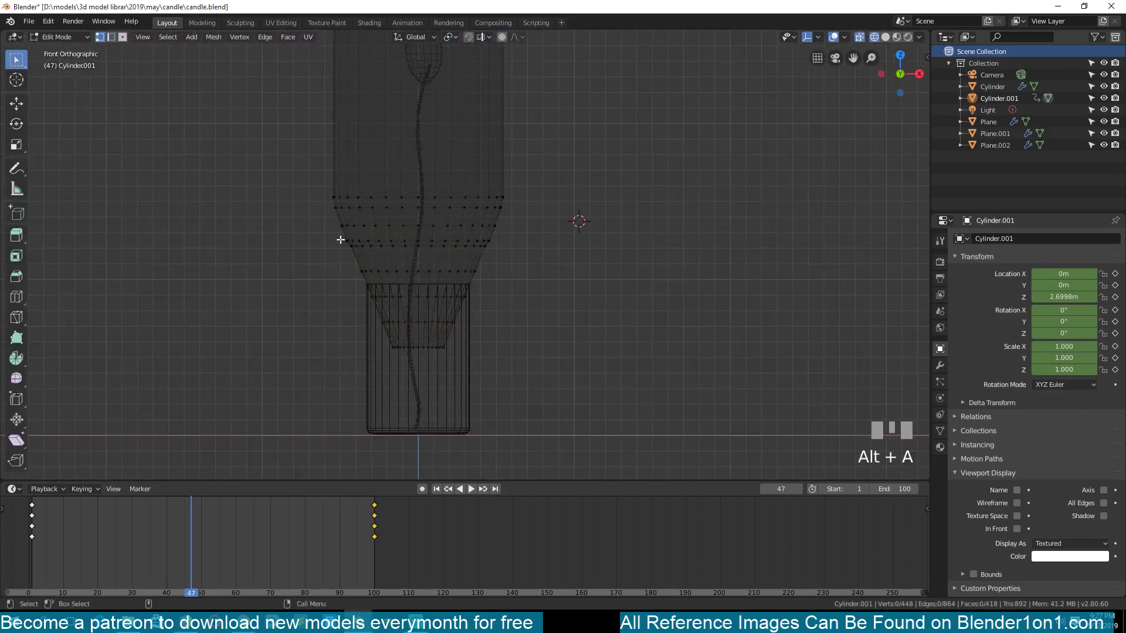
key(b)
drag(315, 199, 654, 366)
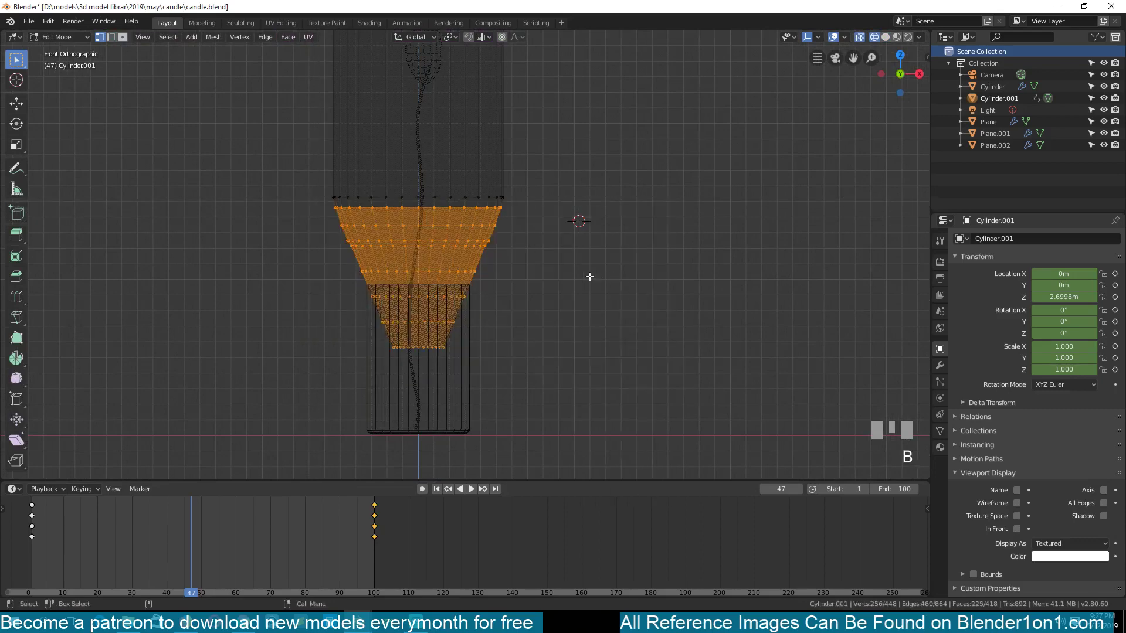
key(x)
click(628, 329)
key(shift+z)
Step: Fill the cutting cylinder's open bottom ring and bevel its edge about 0.337 m wide with 4 segments
mouse_move(528, 247)
middle_down()
mouse_move(449, 165)
mouse_move(481, 215)
mouse_move(489, 288)
middle_up()
alt+click(448, 166)
key(f)
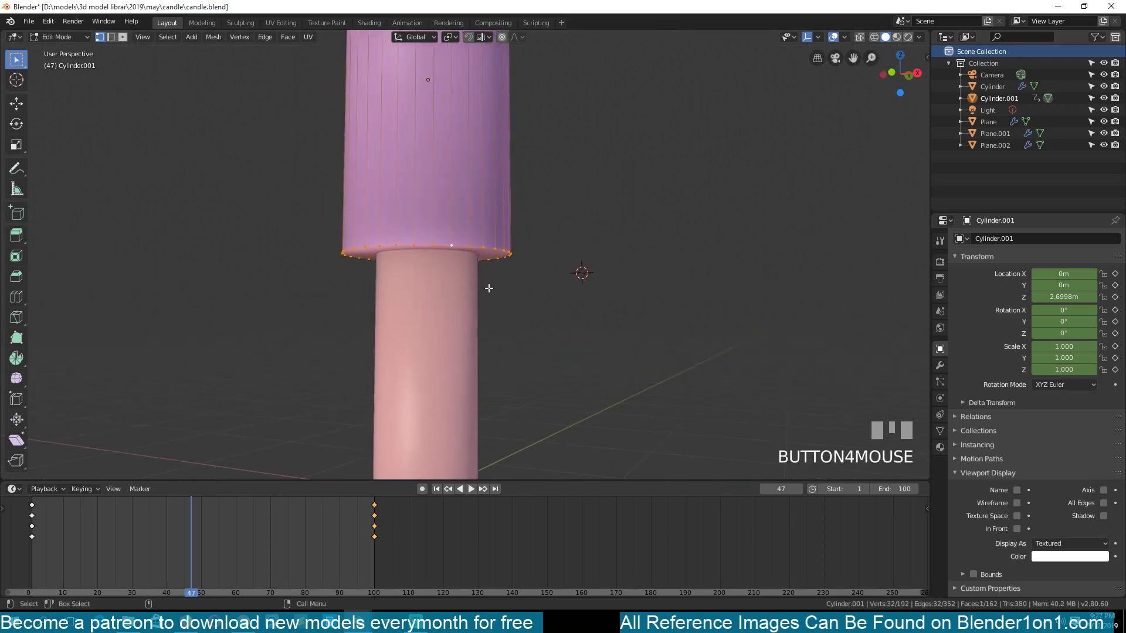
key(ctrl+b)
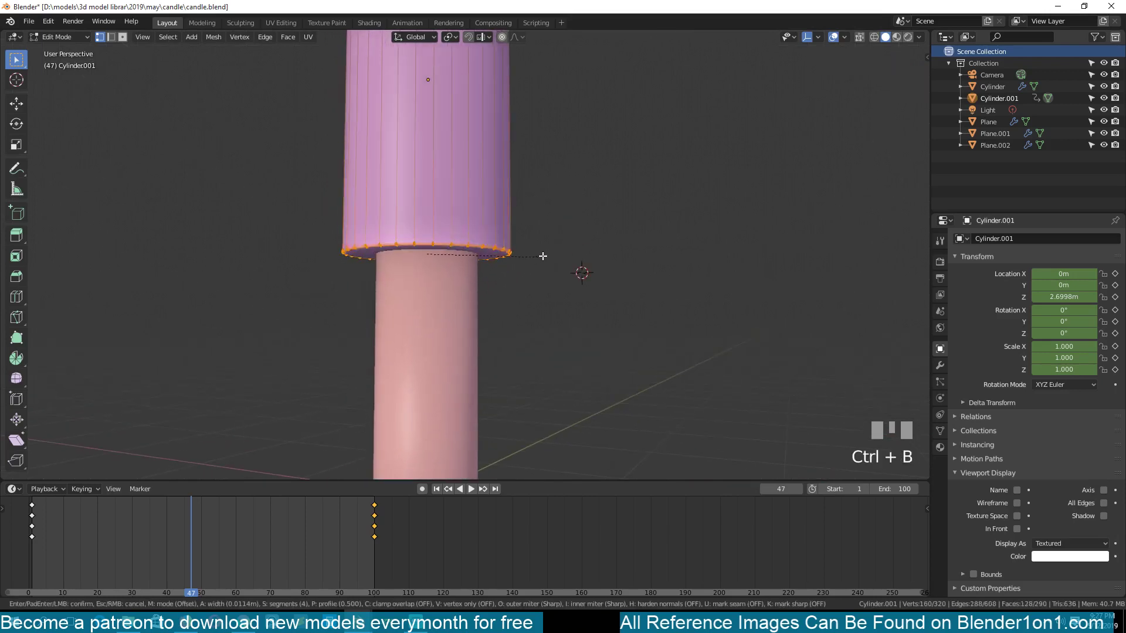
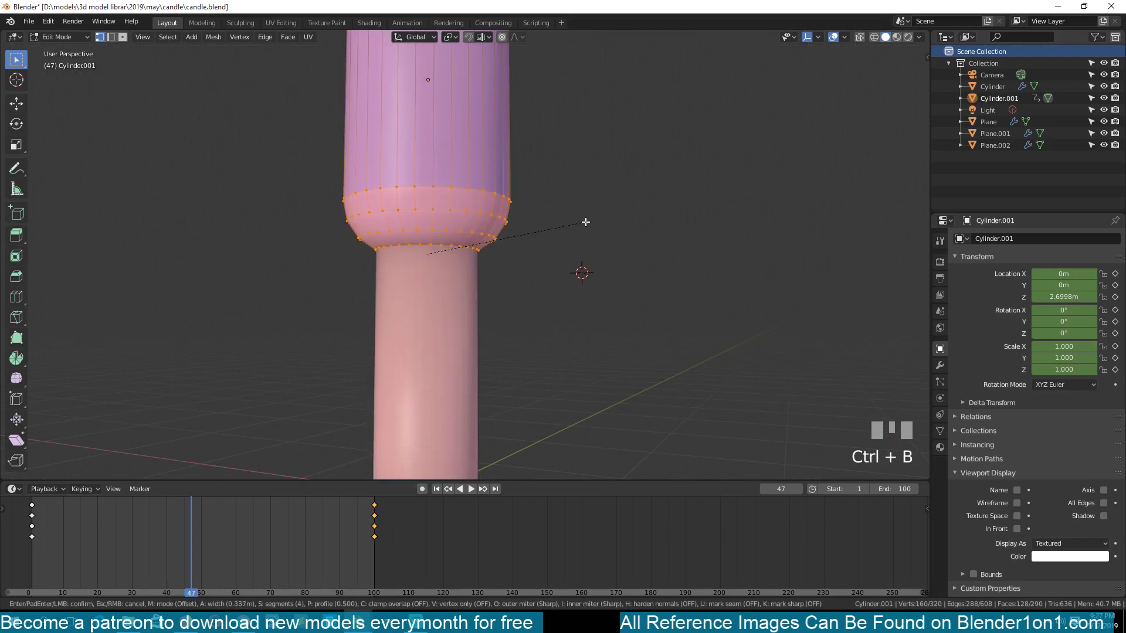
click(585, 223)
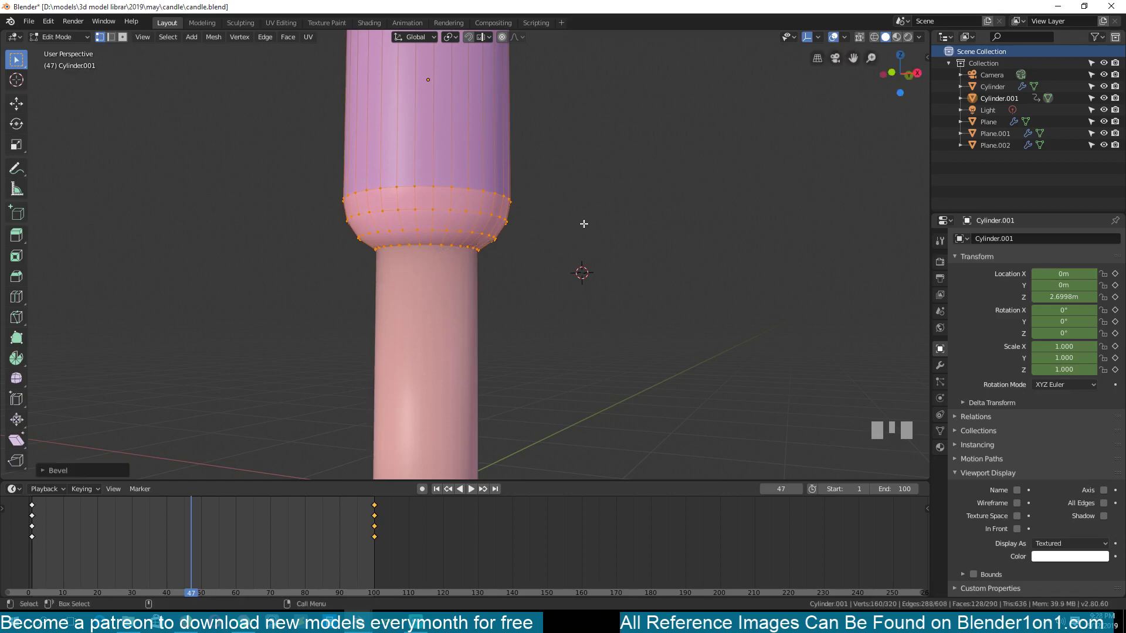
Step: Temporarily hide the cutting cylinder and examine the hollow it leaves in the candle top
key(grave)
middle_drag(518, 262, 503, 287)
click(435, 222)
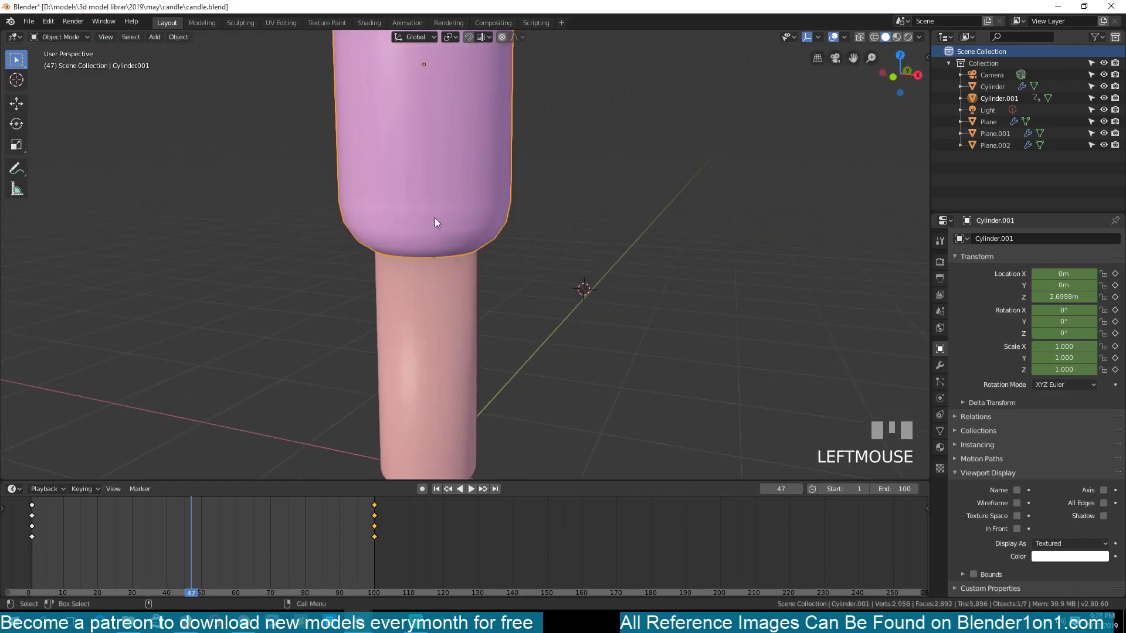
key(g)
key(h)
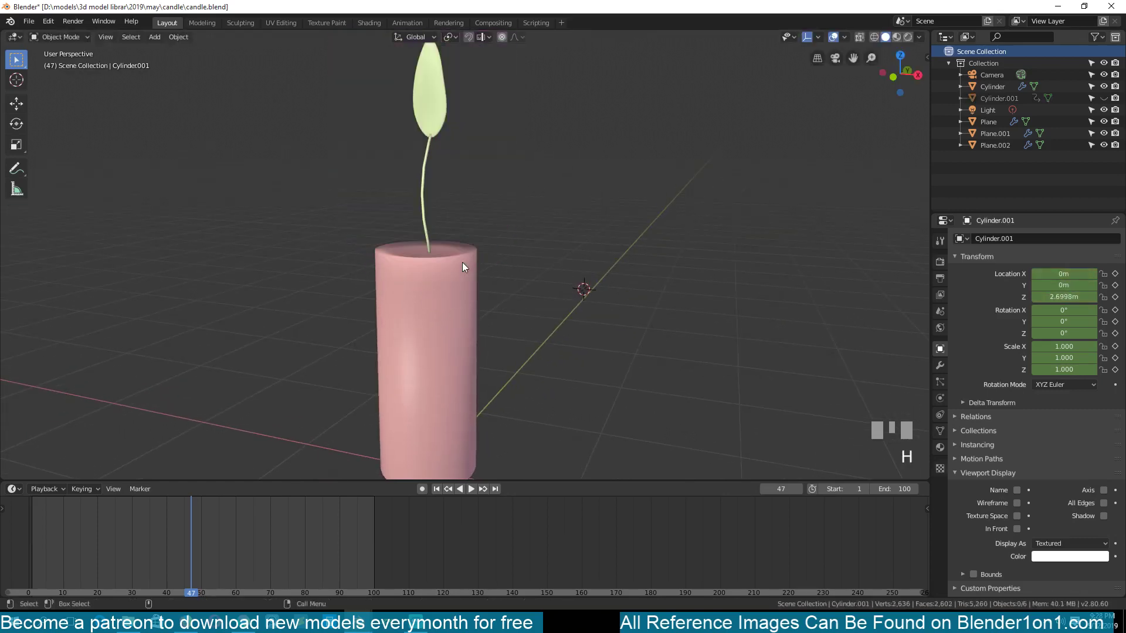
key(grave)
middle_drag(462, 262, 382, 265)
scroll(451, 337, up, 4)
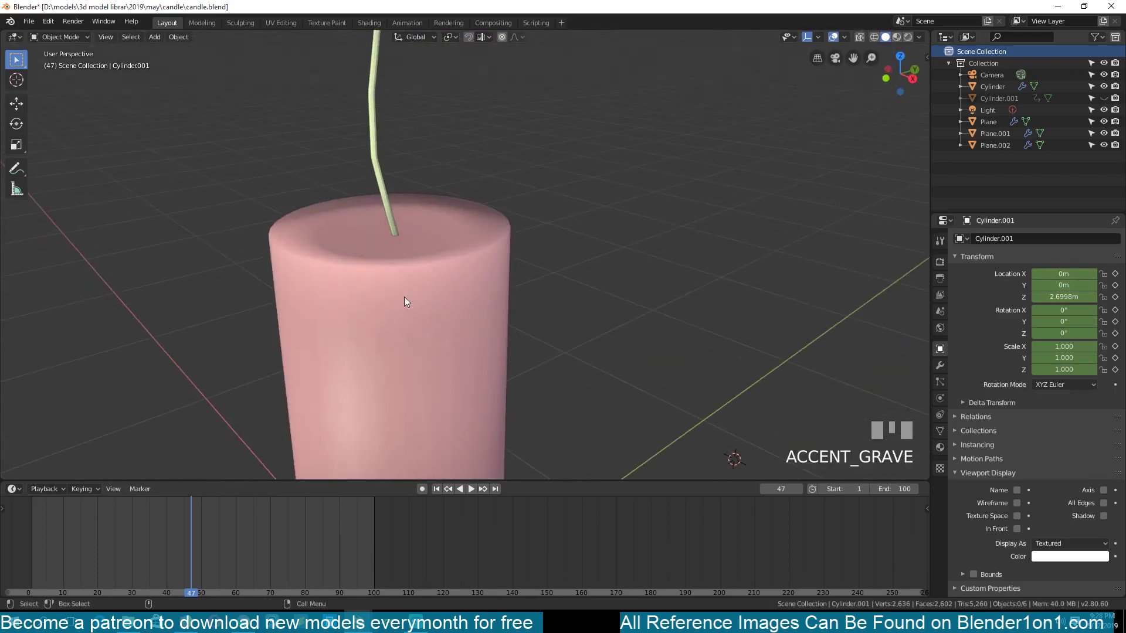
scroll(404, 298, down, 4)
key(alt+h)
Step: Stretch the beveled lower section of the cutting cylinder vertically to about 1.9 times its height
key(Tab)
key(grave)
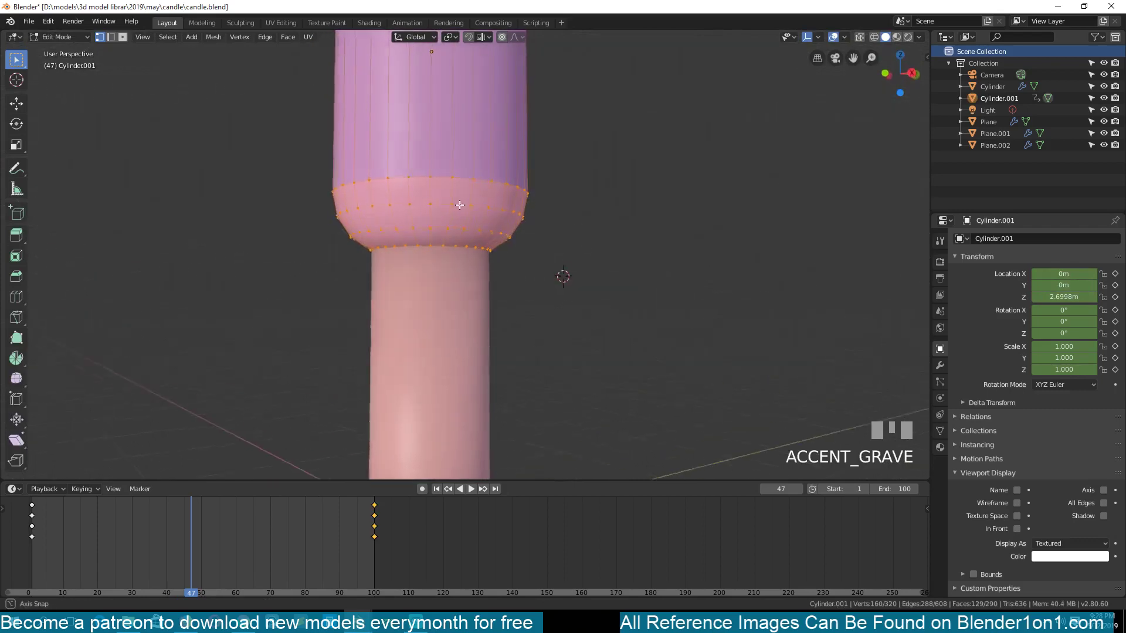
key(s)
key(z)
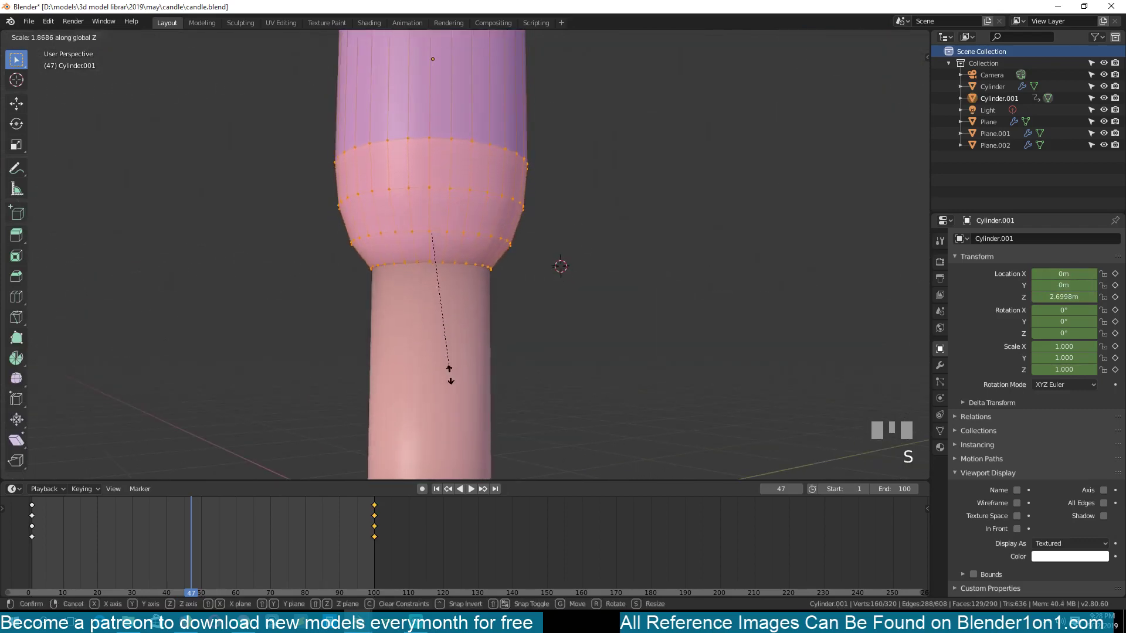
click(452, 384)
key(Tab)
scroll(452, 211, down, 4)
middle_drag(452, 211, 452, 266)
Step: Scale the whole cutting cylinder mesh narrower in X and Y to about three quarters, keeping its height
key(Tab)
key(a)
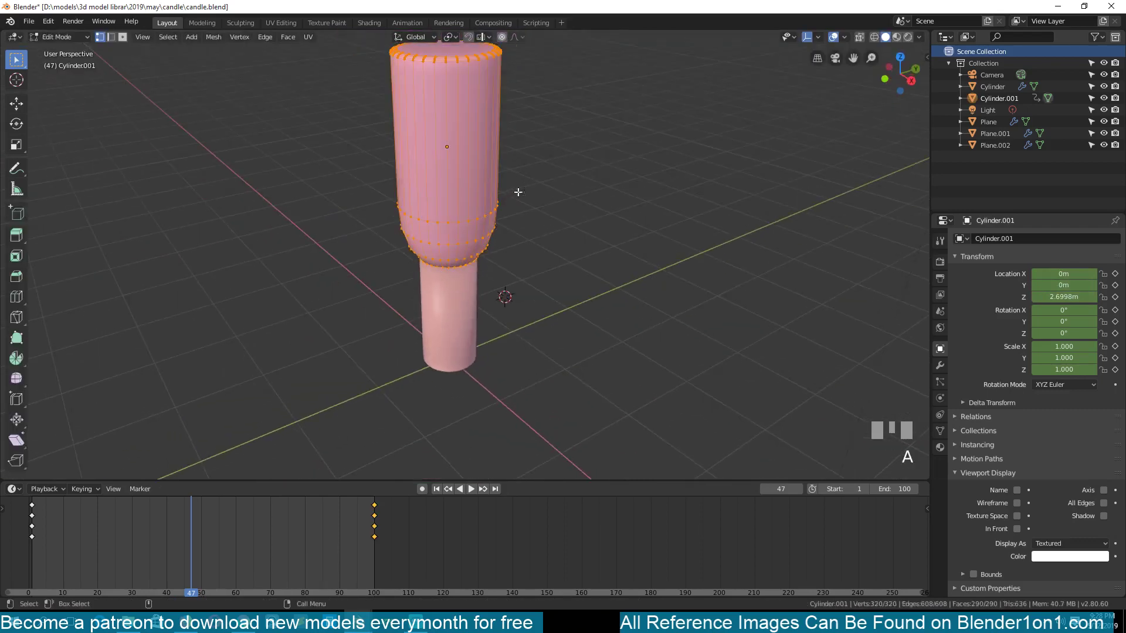
key(s)
key(shift+z)
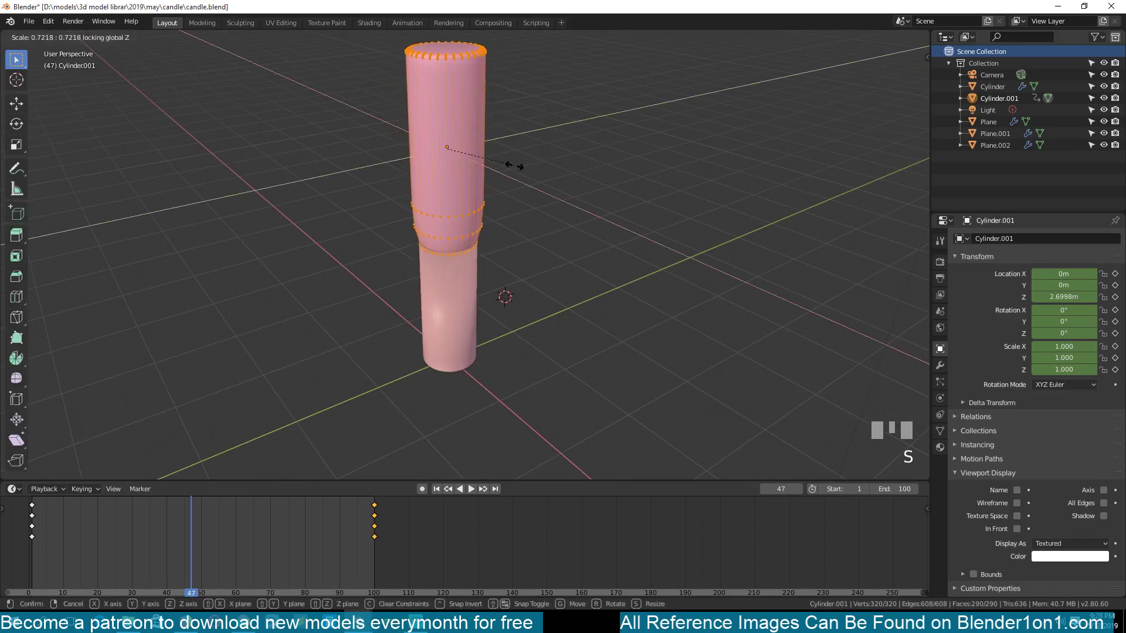
click(518, 169)
key(Tab)
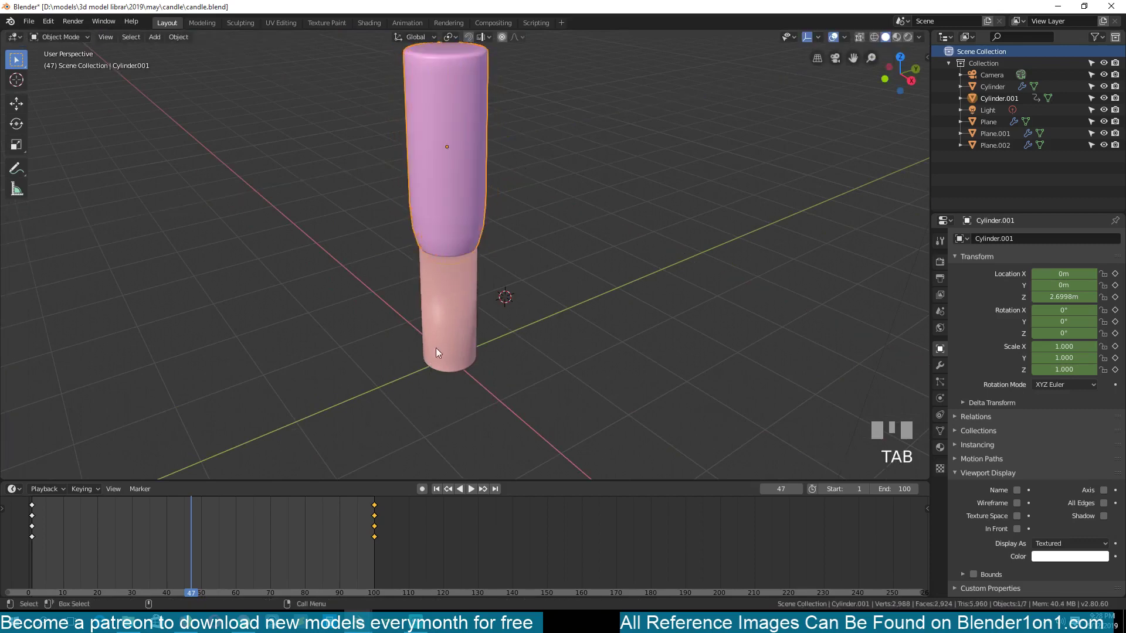
Step: Temporarily hide the narrowed cutting cylinder and examine the rim and hollow in the candle top
key(h)
scroll(463, 345, up, 3)
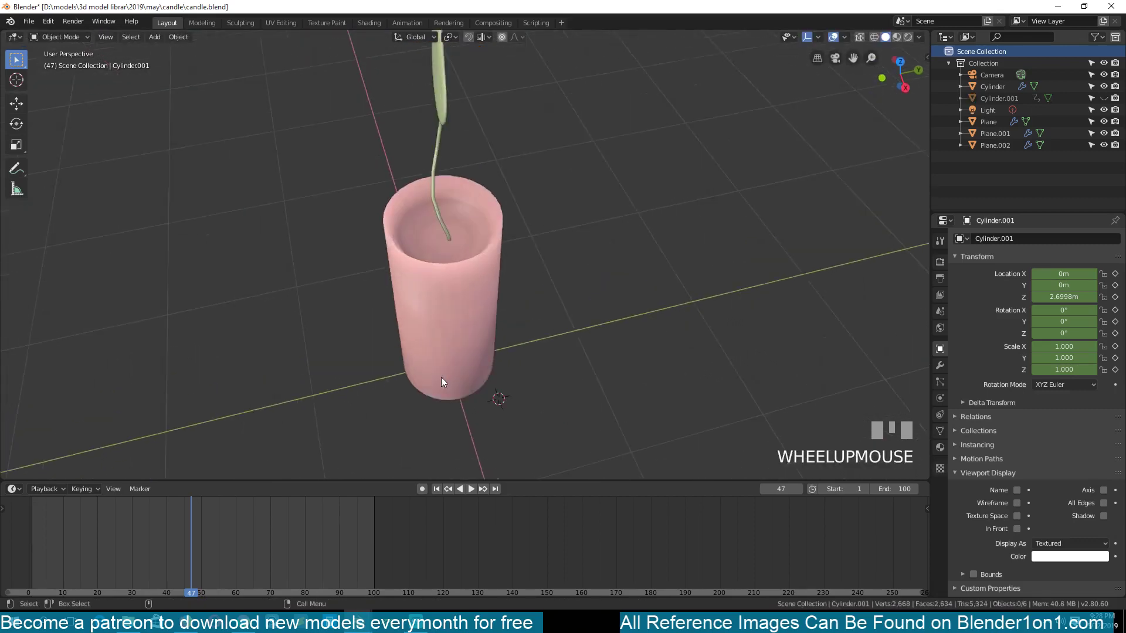
middle_drag(441, 378, 427, 348)
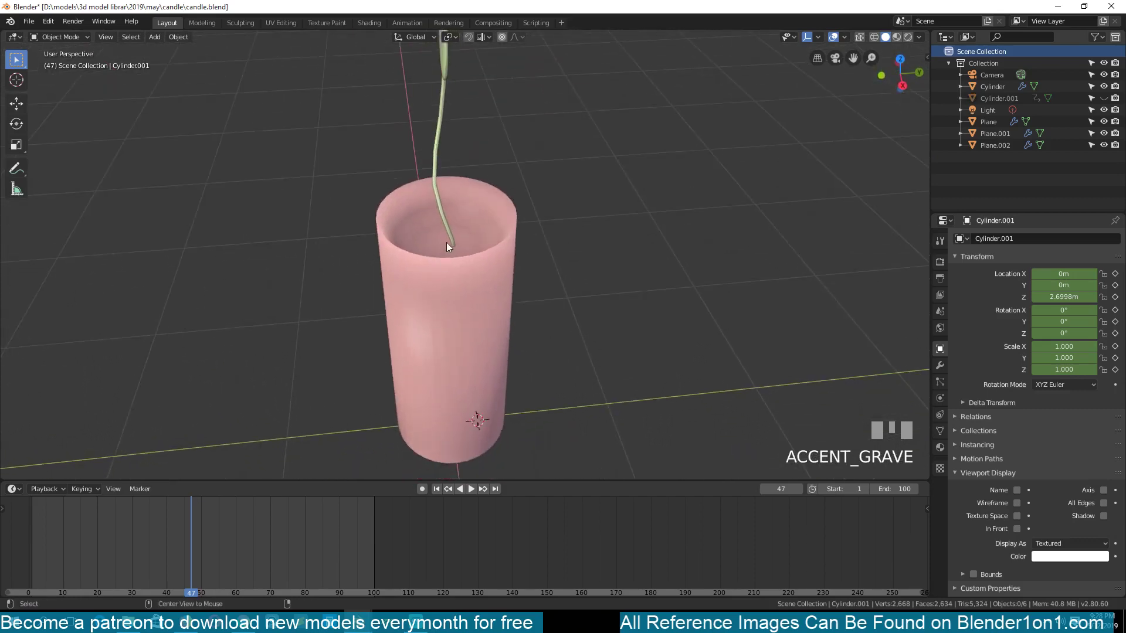
key(alt+h)
Step: Flatten the cutting cylinder's beveled lower section along Z, selecting through the mesh in wireframe, and return to solid shading
key(Tab)
middle_drag(466, 206, 458, 169)
scroll(458, 169, down, 3)
key(z)
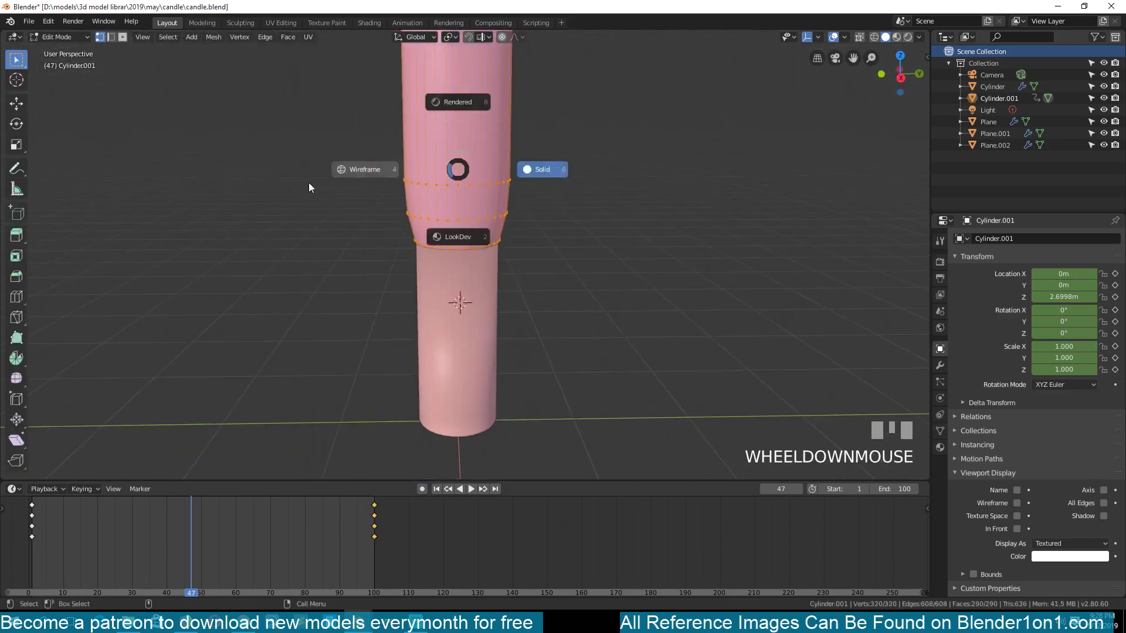
click(308, 183)
key(a)
drag(345, 144, 593, 294)
key(s)
key(z)
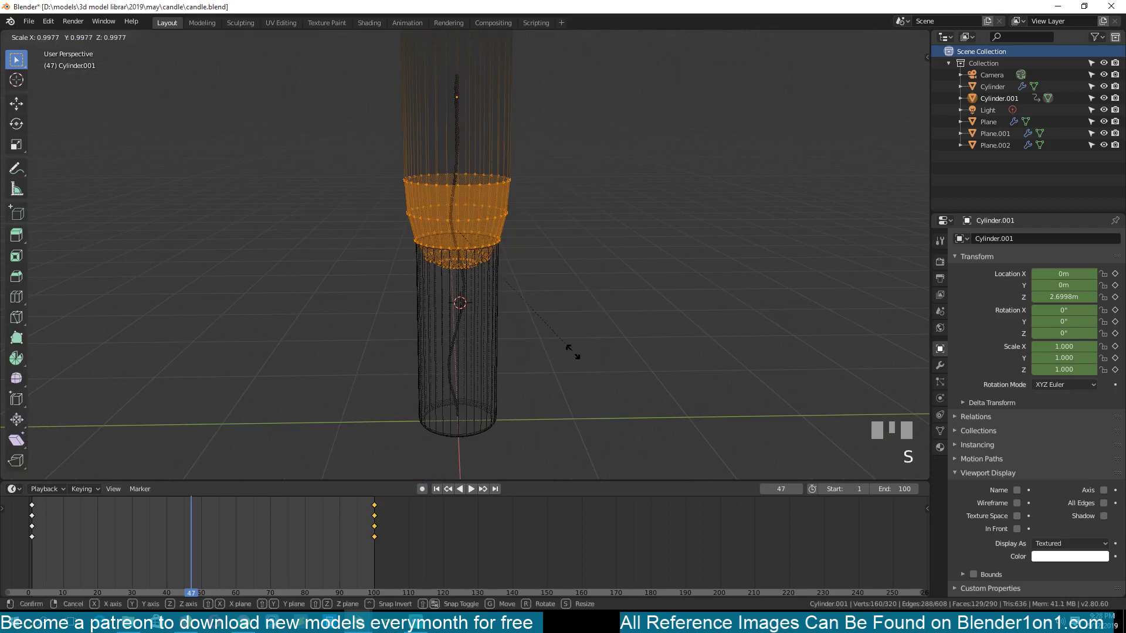
click(495, 304)
key(z)
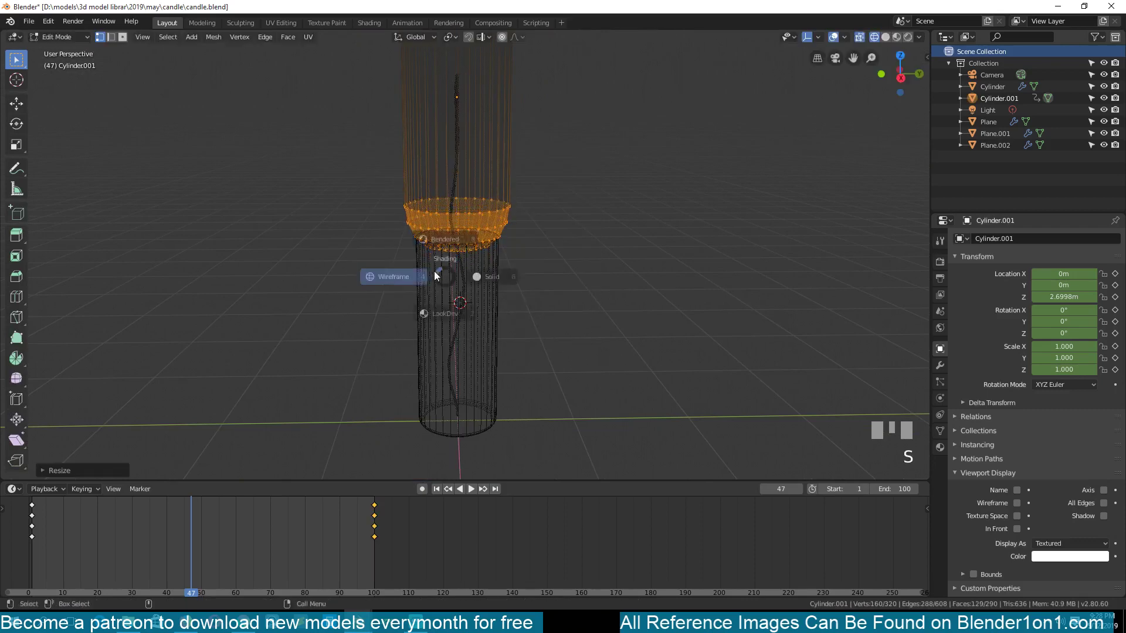
key(Tab)
key(z)
click(702, 277)
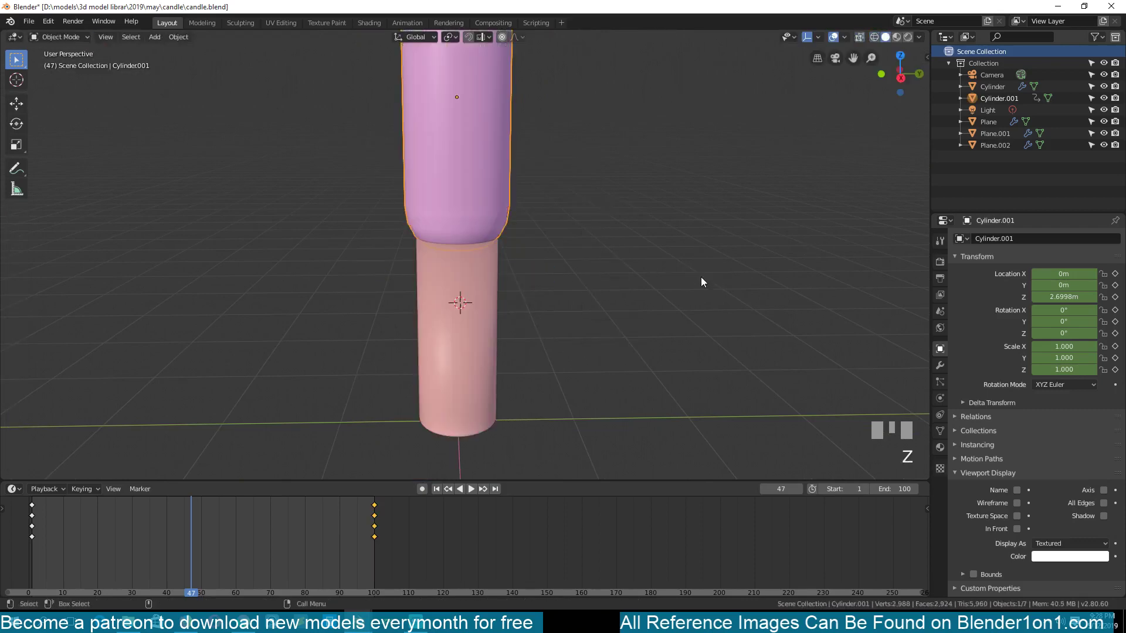
Step: Temporarily hide the flattened cutter and examine the melted candle top, scrubbing the animation to frame 61
click(469, 192)
key(h)
scroll(501, 287, up, 4)
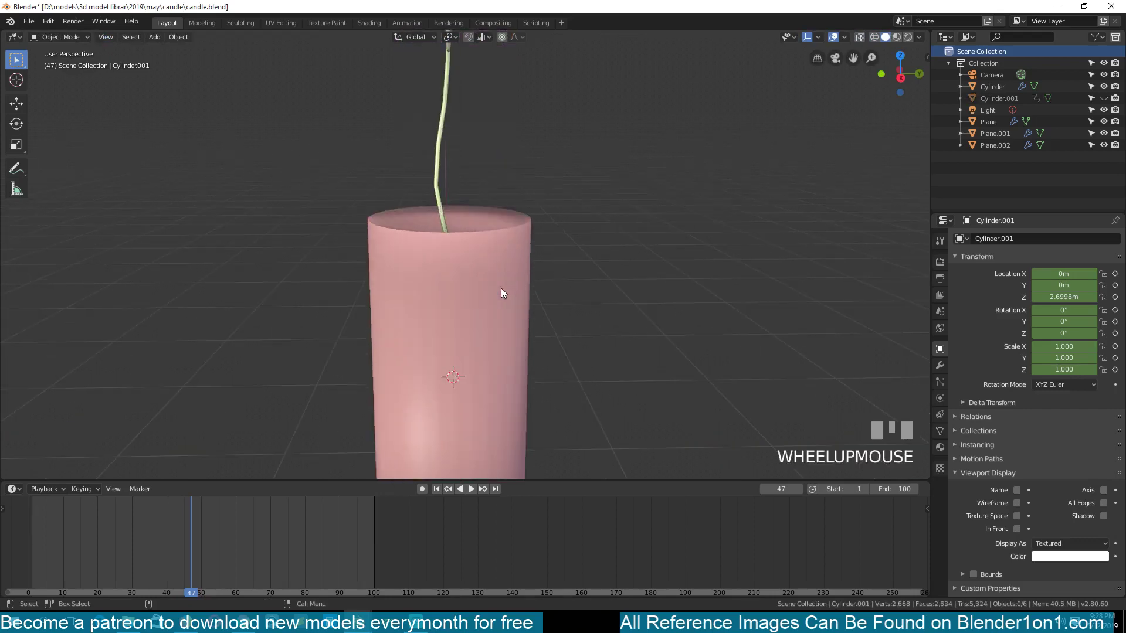
middle_drag(501, 287, 557, 331)
key(grave)
right_drag(279, 521, 240, 527)
scroll(306, 342, down, 5)
scroll(333, 387, down, 3)
key(grave)
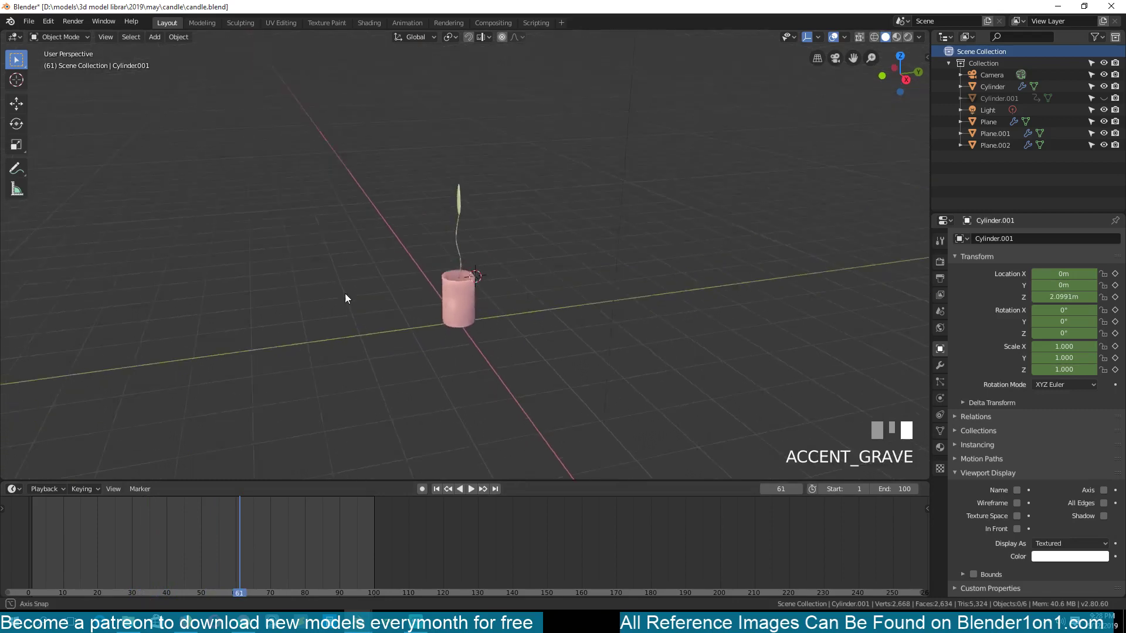
key(alt+h)
Step: Add 10 evenly spaced horizontal loop cuts along the straight body of the cutting cylinder
scroll(405, 258, up, 6)
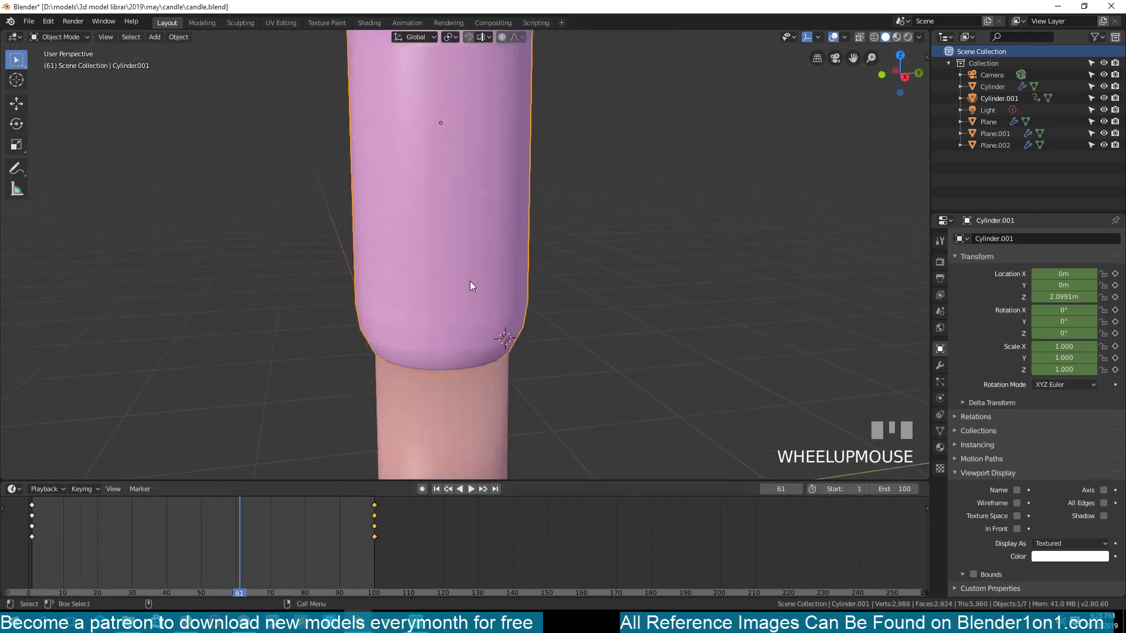
key(Tab)
scroll(470, 281, down, 3)
key(ctrl+r)
scroll(460, 235, up, 10)
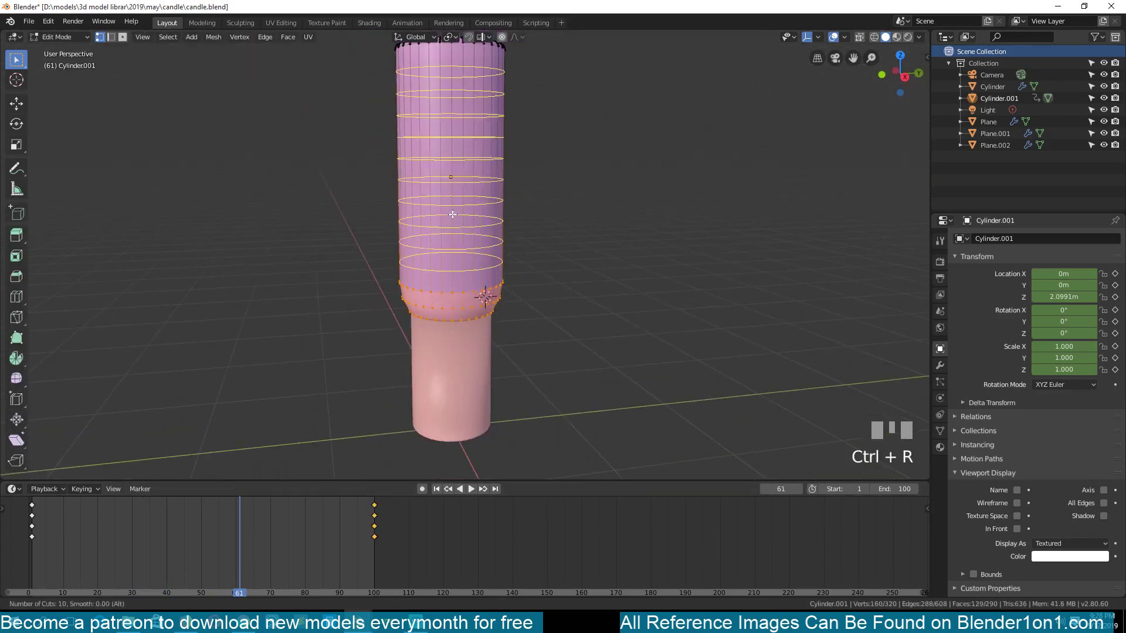
click(461, 234)
right_click(528, 233)
key(Tab)
Step: Add a Displace modifier to the cutting cylinder with a new texture of type Clouds
key(grave)
middle_drag(525, 251, 459, 285)
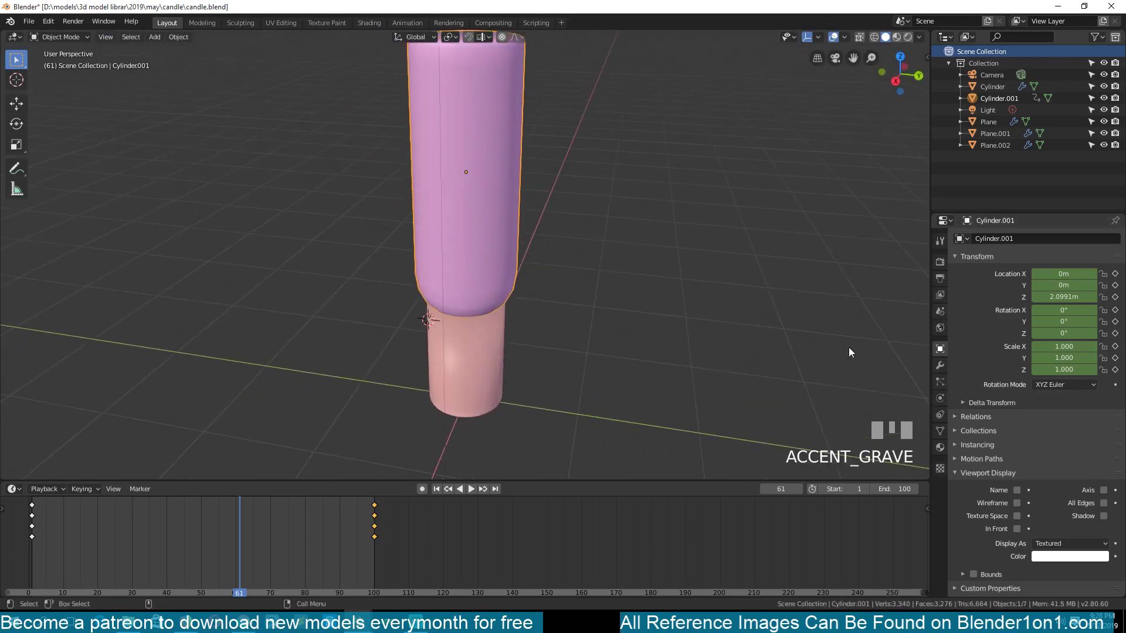
click(940, 366)
click(1018, 240)
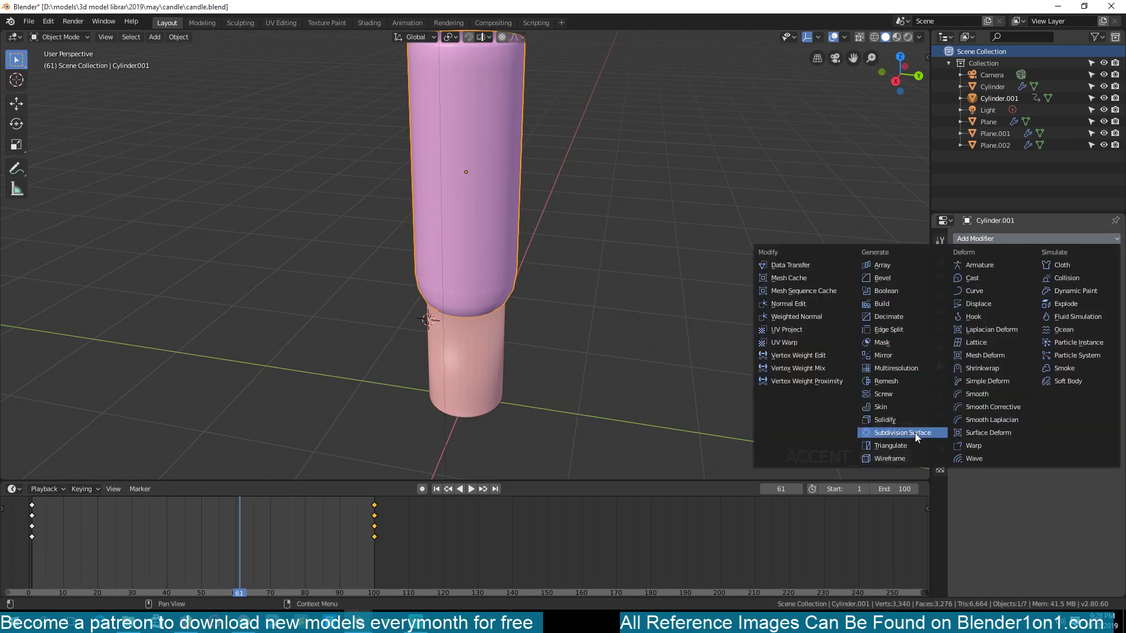
click(989, 304)
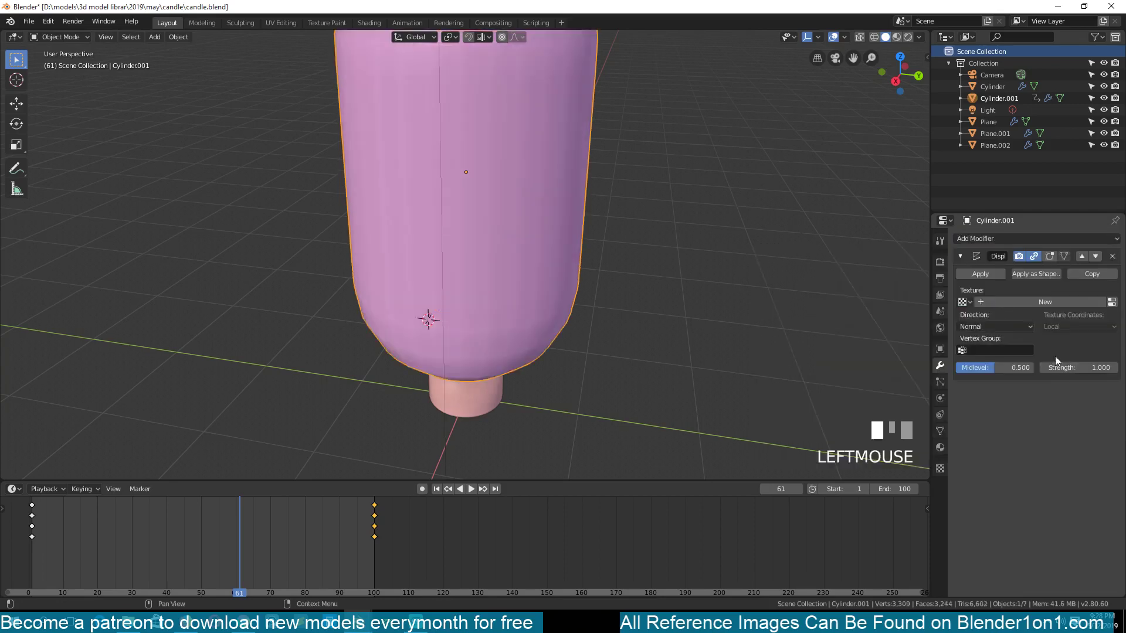
click(1076, 301)
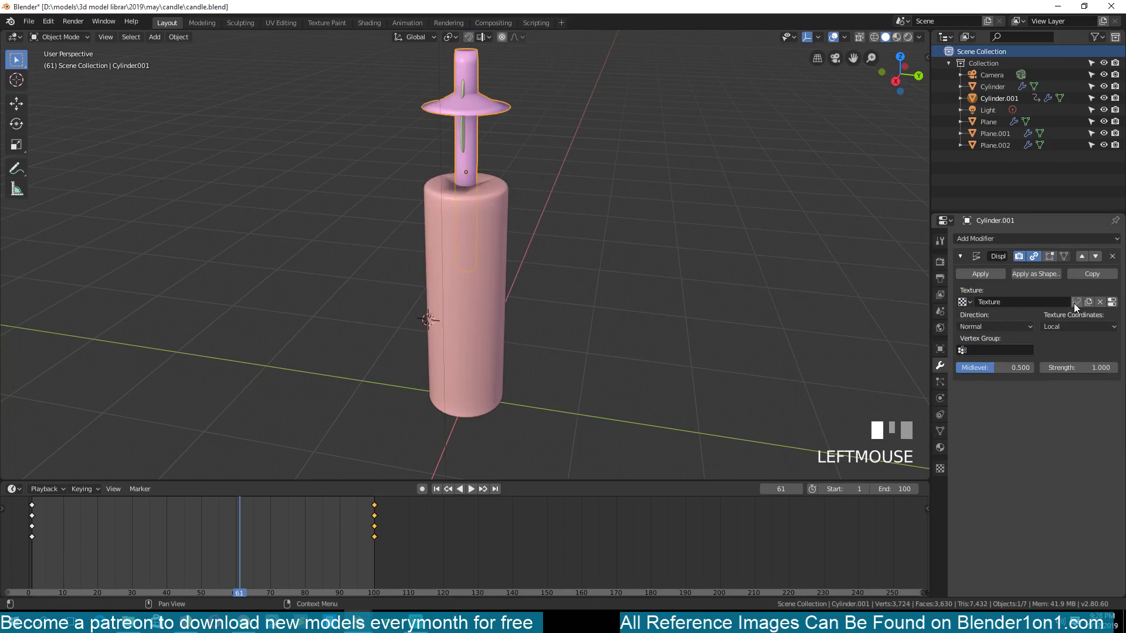
click(1111, 303)
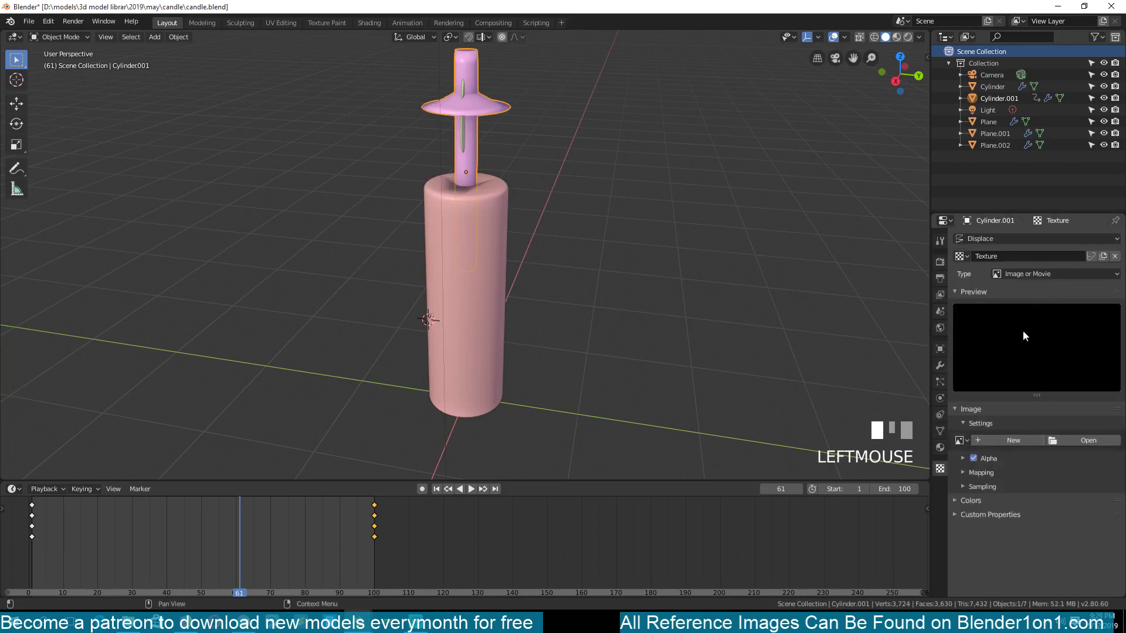
click(1045, 270)
click(1022, 314)
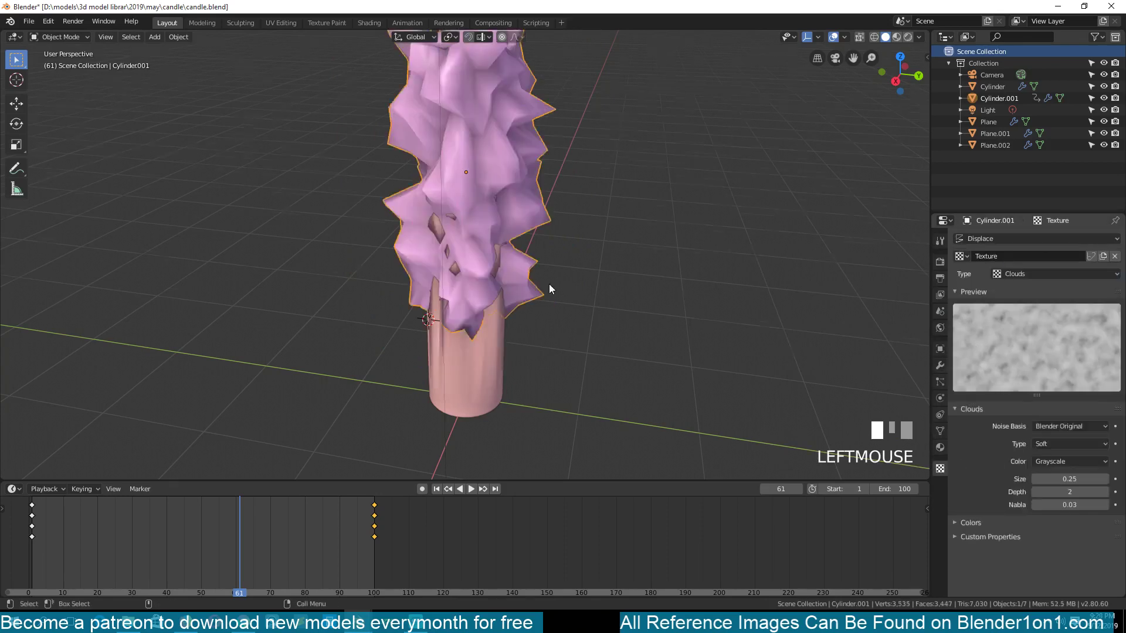
Step: Set the Clouds texture's size to 1.21 for broader bumps on the cutting cylinder
scroll(549, 283, down, 3)
middle_drag(549, 284, 572, 102)
scroll(480, 196, up, 5)
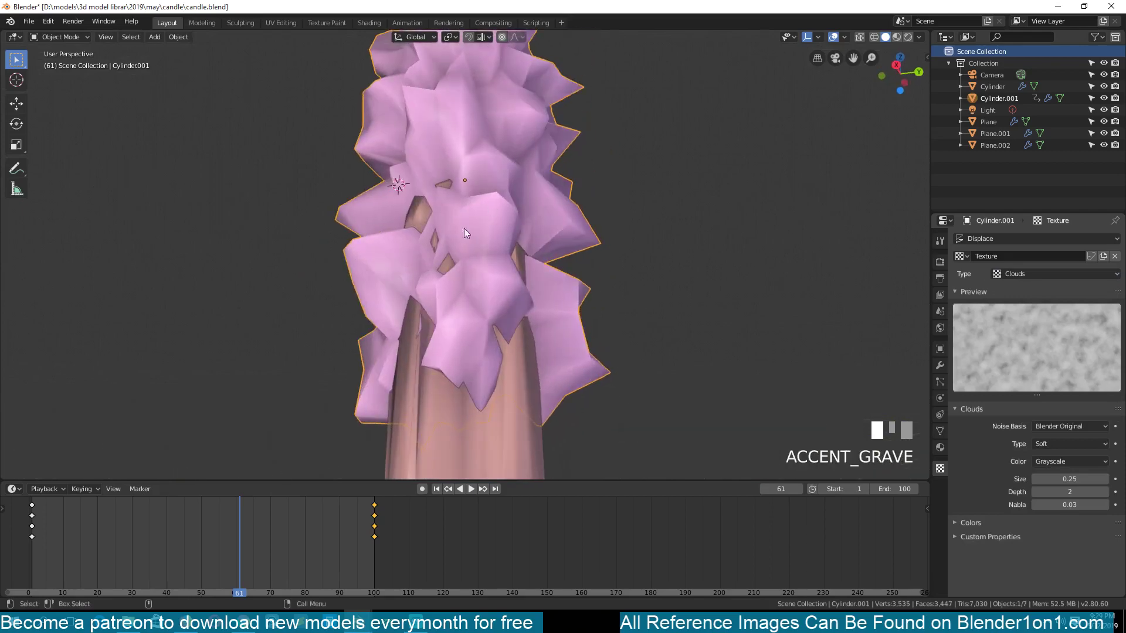
middle_drag(465, 233, 454, 271)
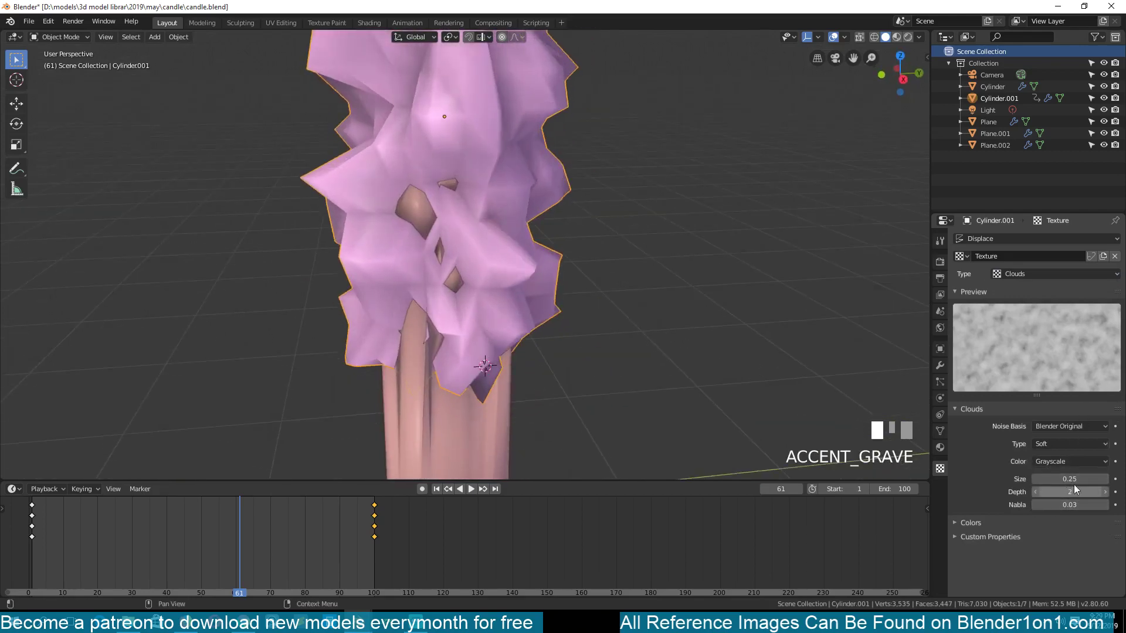
mouse_move(1073, 480)
mouse_down()
mouse_move(1047, 479)
mouse_move(1088, 479)
mouse_up()
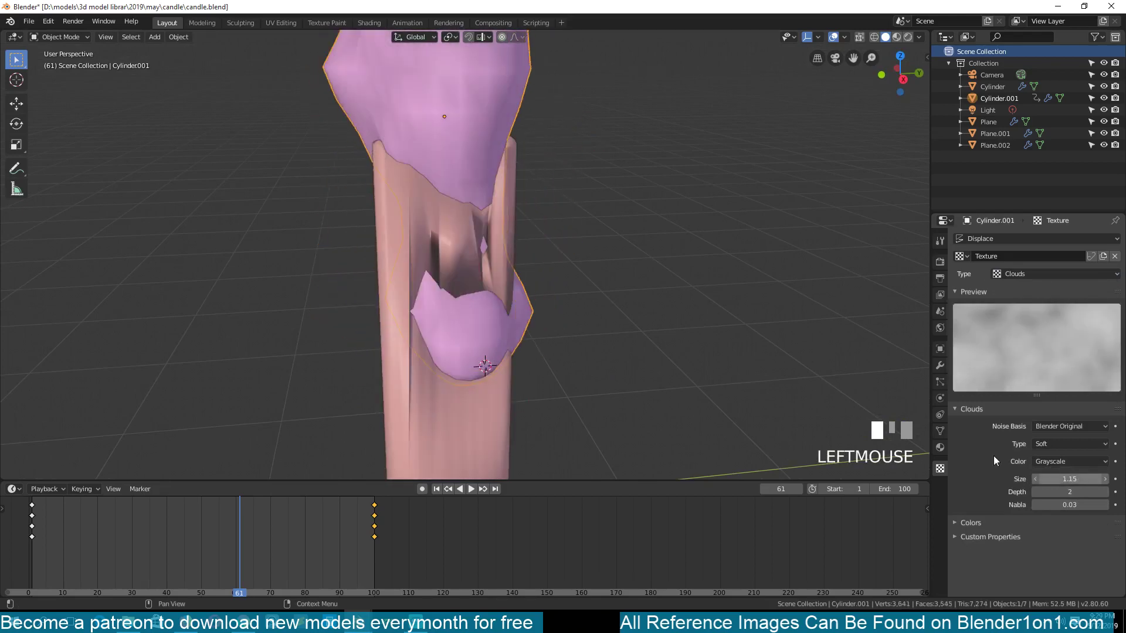
scroll(651, 343, down, 5)
middle_drag(651, 343, 740, 331)
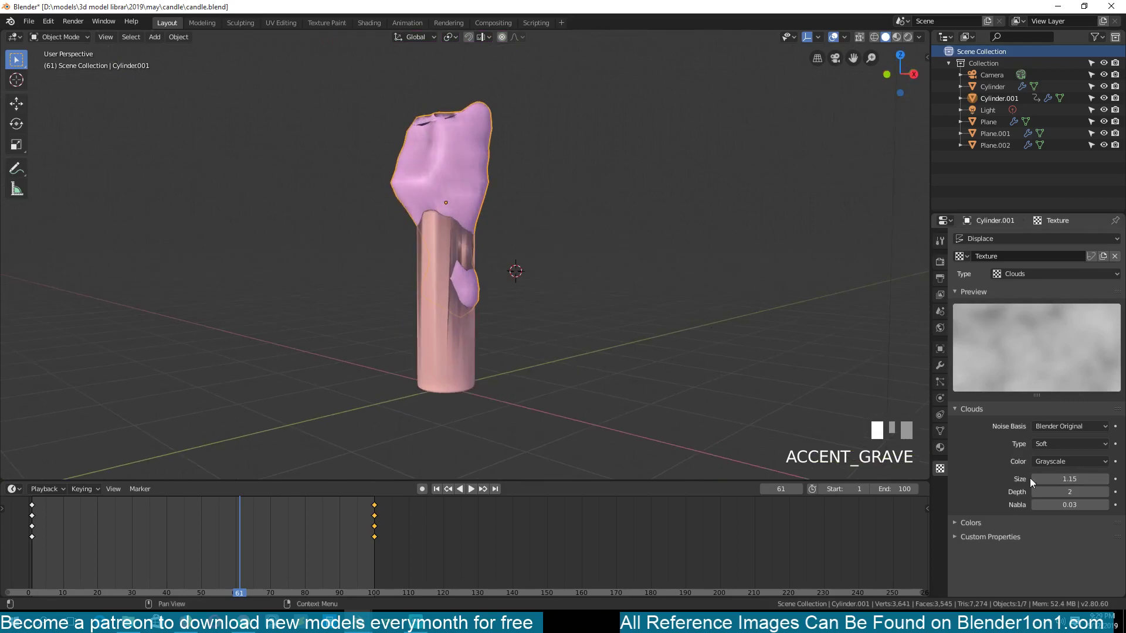
shift+drag(1081, 479, 1083, 483)
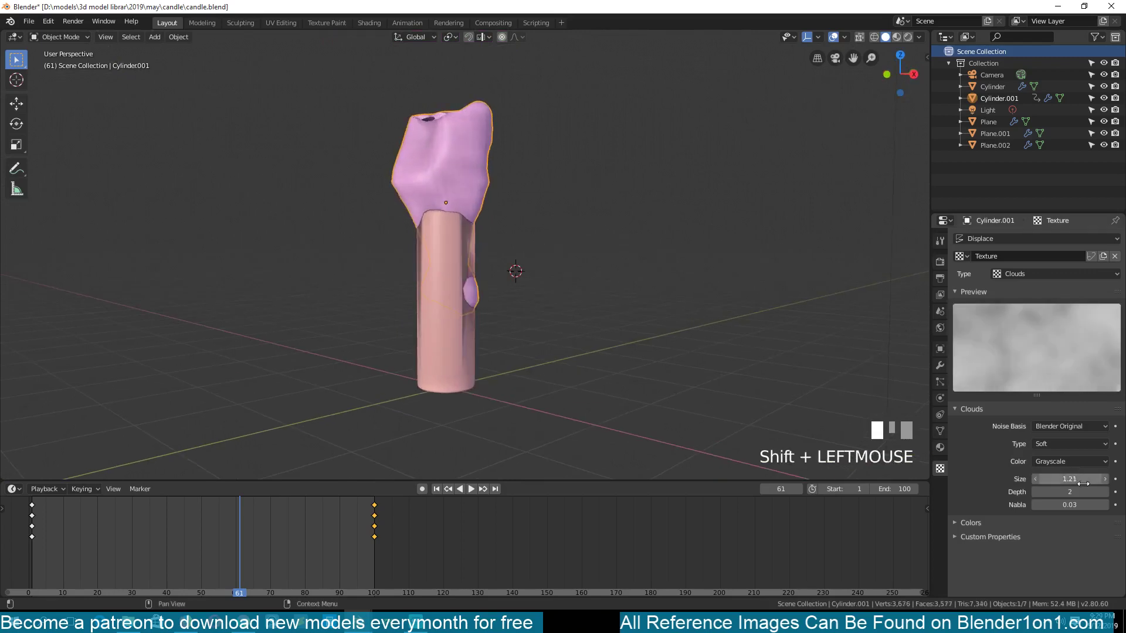
Step: Set the Clouds texture's color contrast to 1.900
click(994, 537)
click(992, 523)
scroll(1047, 535, down, 3)
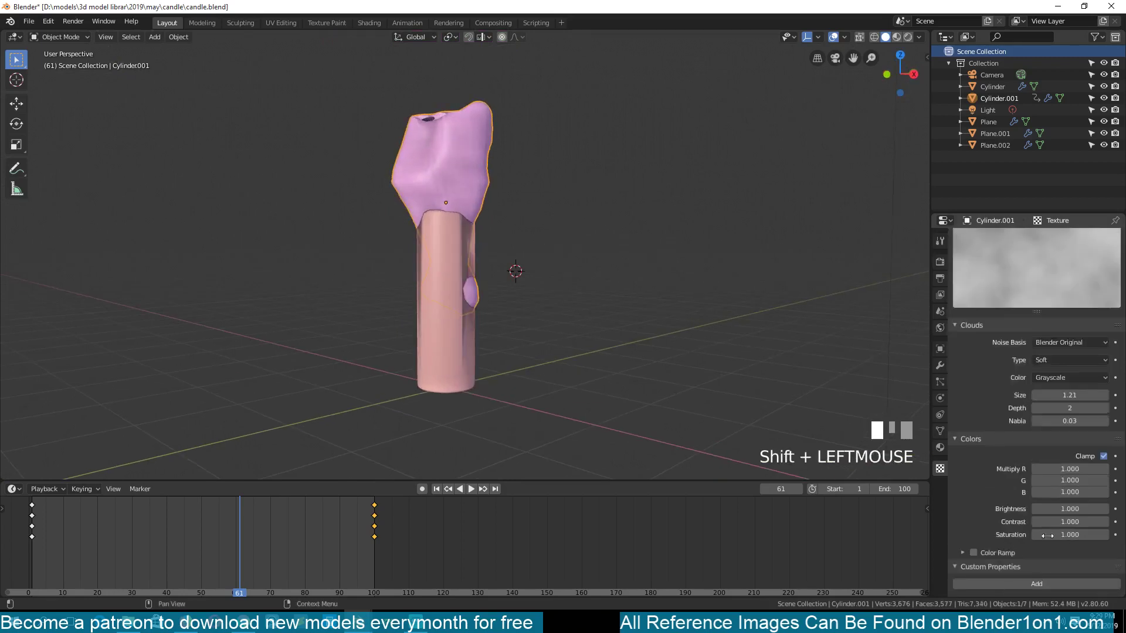
drag(1058, 522, 1087, 523)
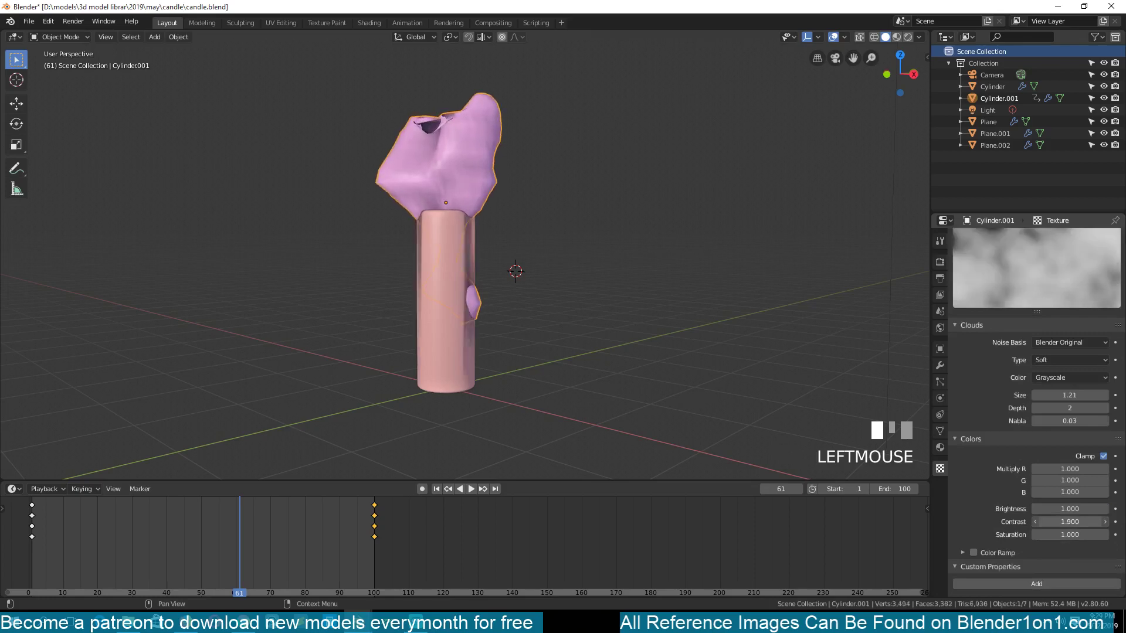
key(grave)
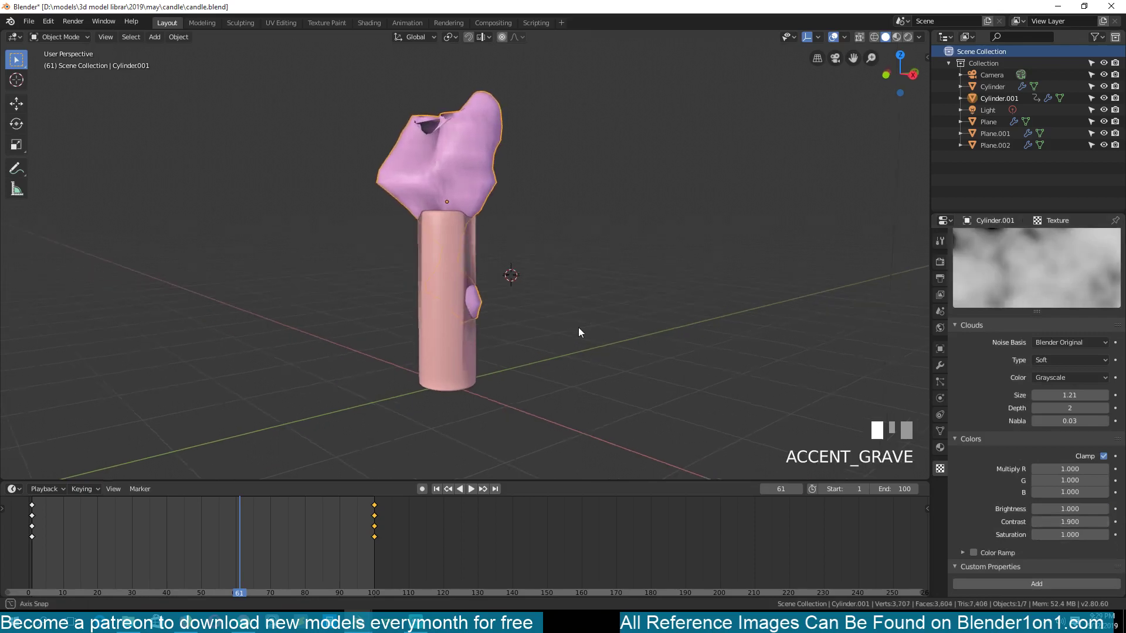
Step: Set the Displace modifier's strength to 0.200 and check the displaced cutter against its underlying mesh
click(940, 369)
mouse_move(1094, 368)
mouse_down()
mouse_move(1067, 367)
mouse_move(1090, 367)
mouse_up()
key(Tab)
scroll(566, 258, up, 3)
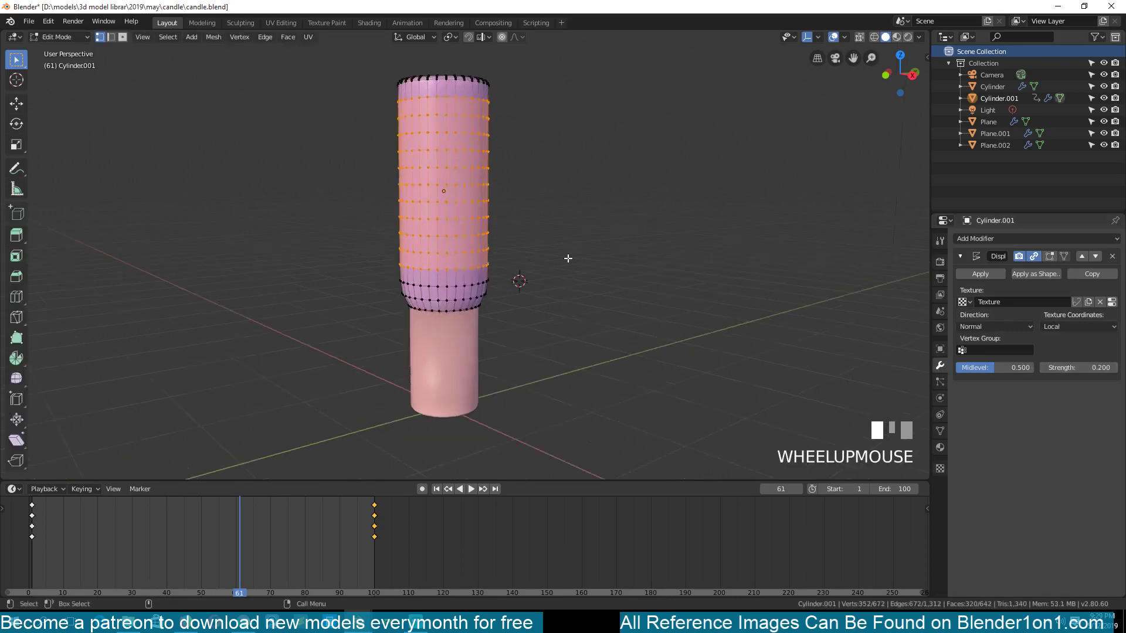
key(grave)
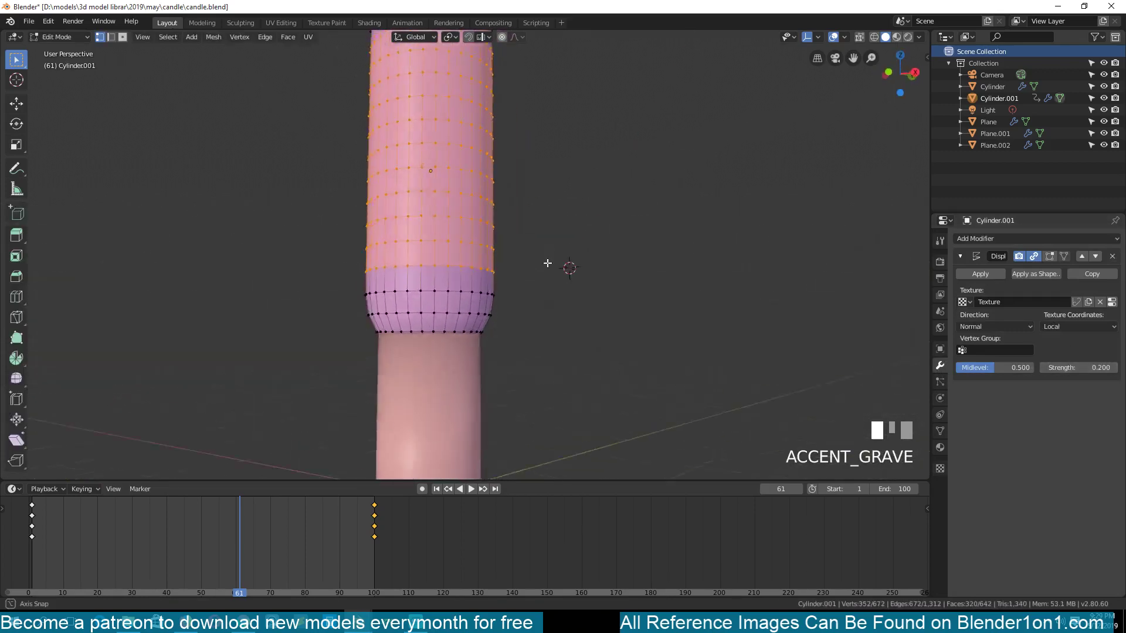
key(Tab)
key(grave)
scroll(454, 293, up, 3)
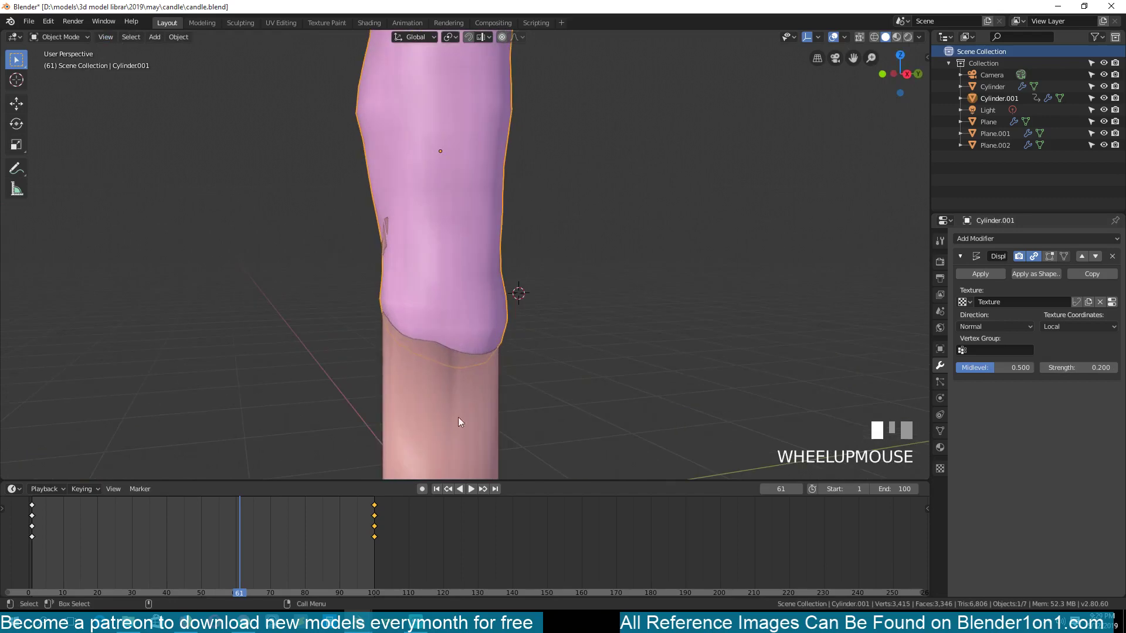
Step: Temporarily hide the displaced cutting cylinder and examine the uneven rim and loose pieces left on the candle
click(477, 150)
key(h)
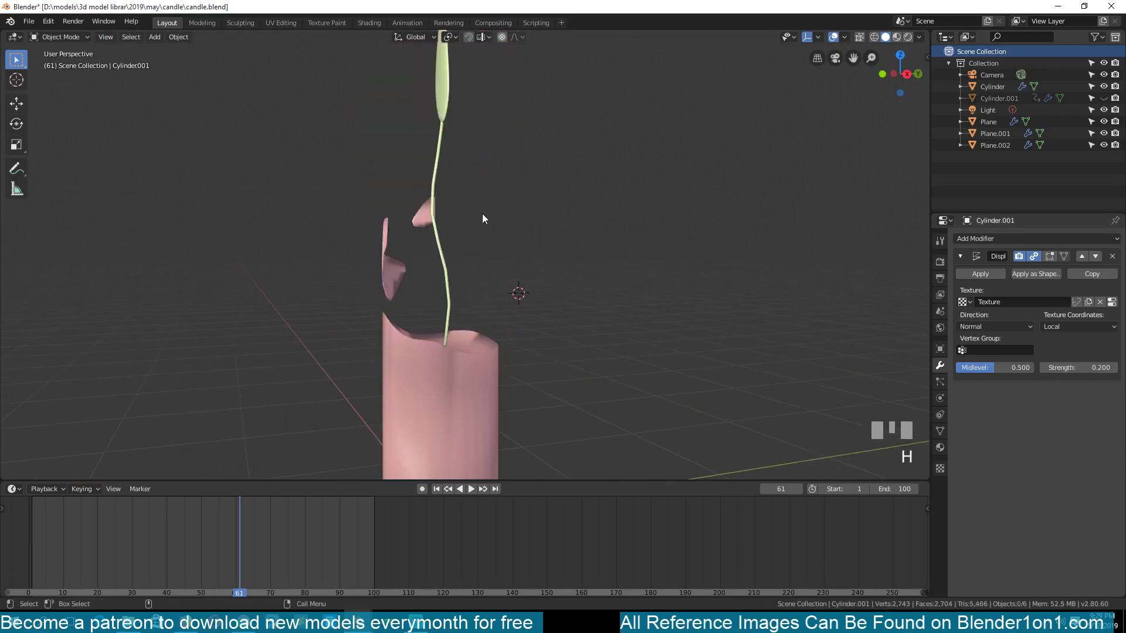
key(grave)
scroll(446, 305, down, 5)
scroll(465, 234, up, 2)
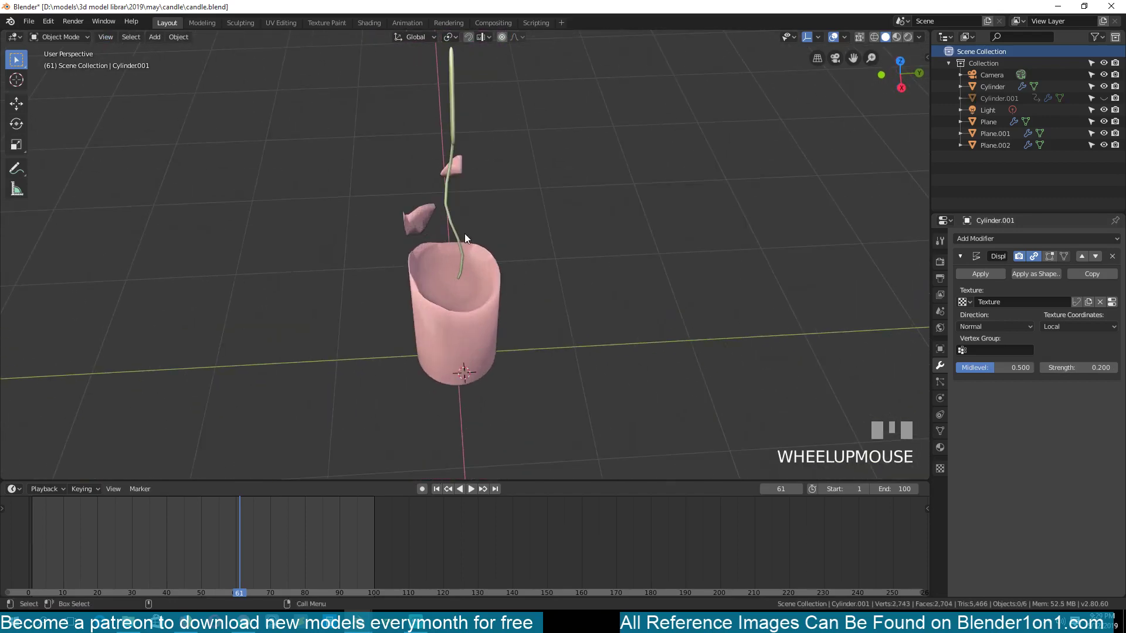
scroll(465, 225, down, 1)
key(alt+h)
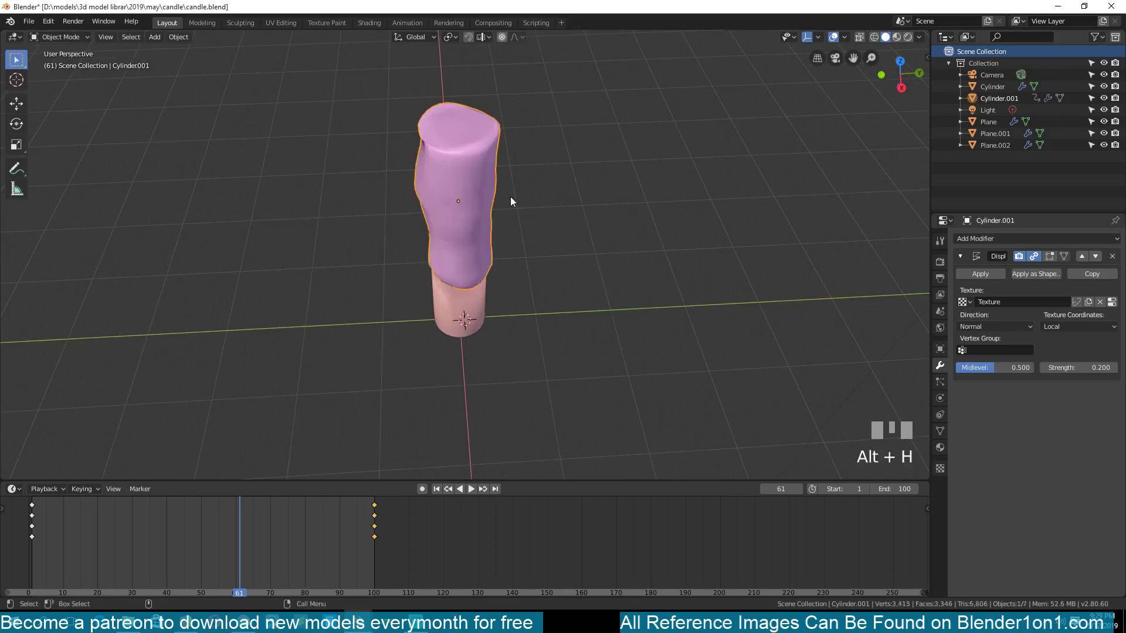
Step: Try to widen the cutting cylinder in X and Y as an object, checking it at frame 57
click(482, 200)
key(s)
key(shift+z)
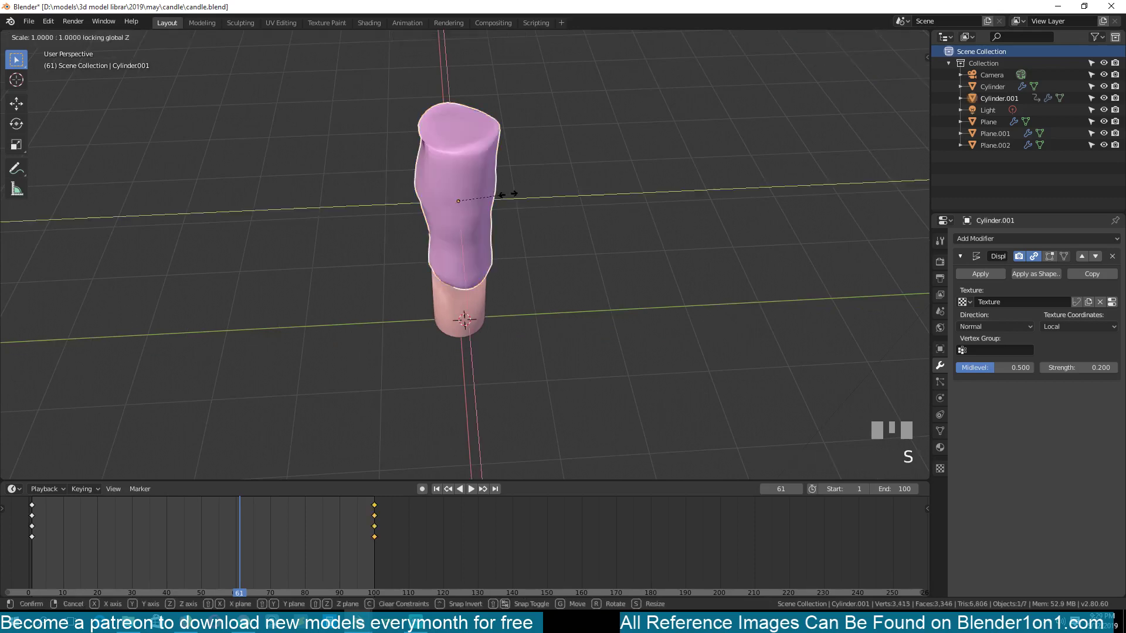
click(551, 193)
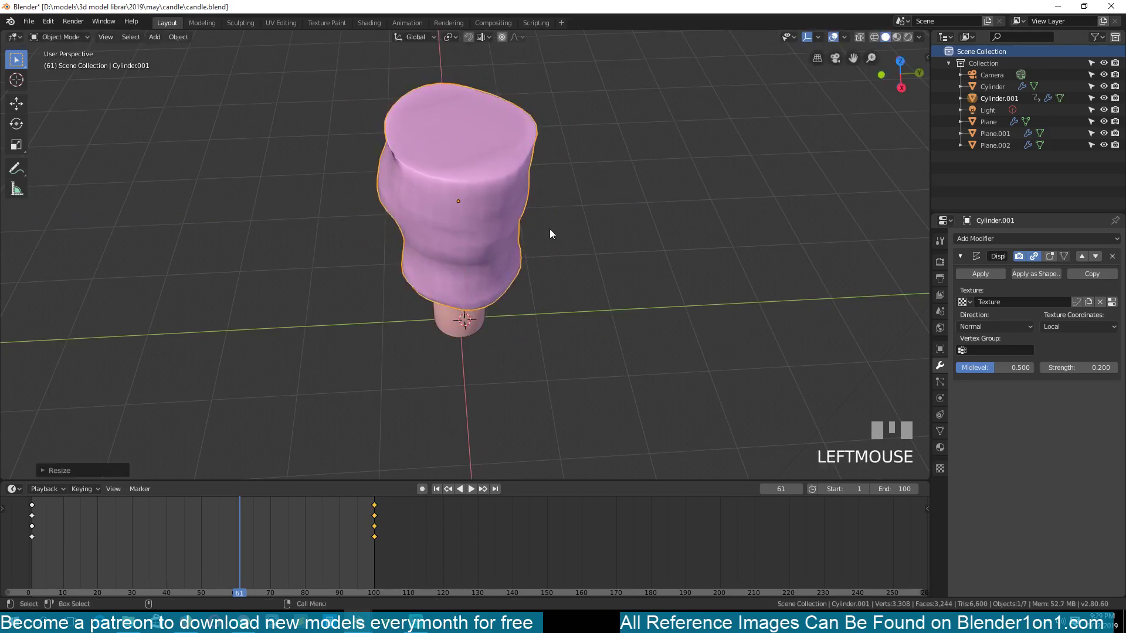
right_drag(284, 510, 226, 522)
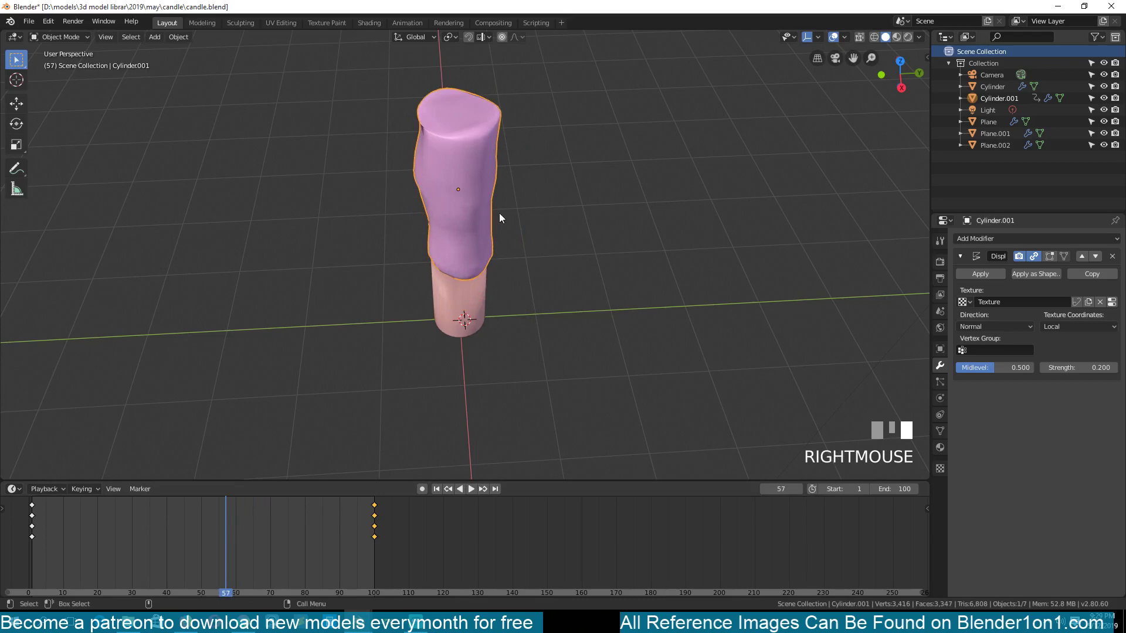
Step: Scale the cutting cylinder's whole mesh by about 1.97 in X and Y, keeping its height
key(Tab)
key(a)
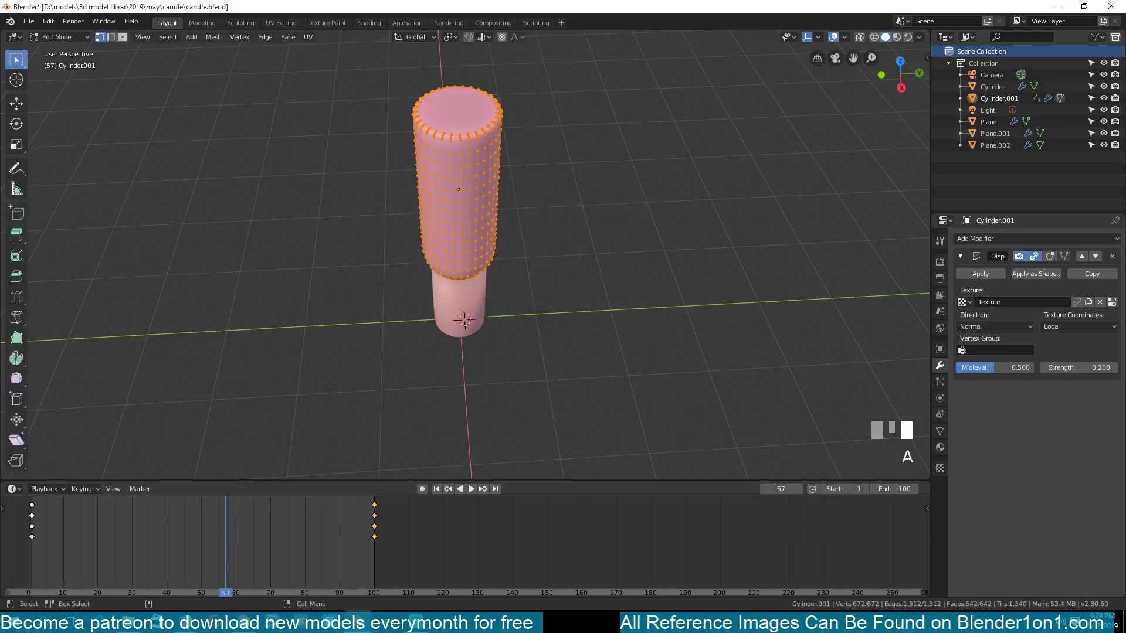
key(s)
key(shift+z)
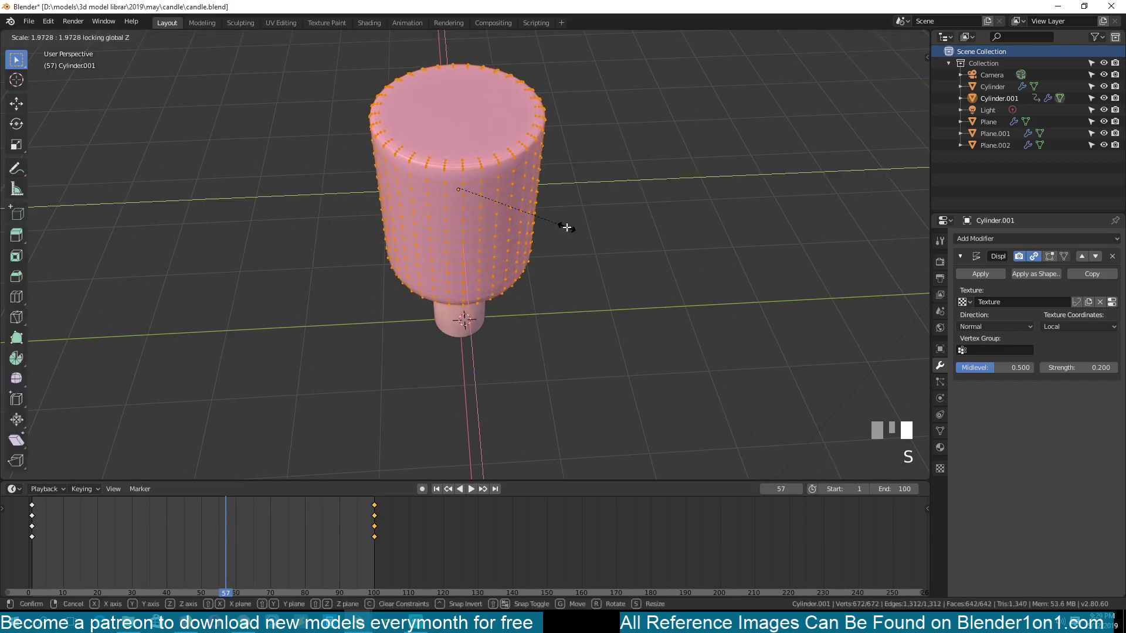
click(567, 228)
key(Tab)
Step: Set the Displace modifier's strength to 0.570 for more pronounced bumps on the widened cutter
key(grave)
middle_drag(554, 265, 504, 159)
scroll(506, 203, up, 3)
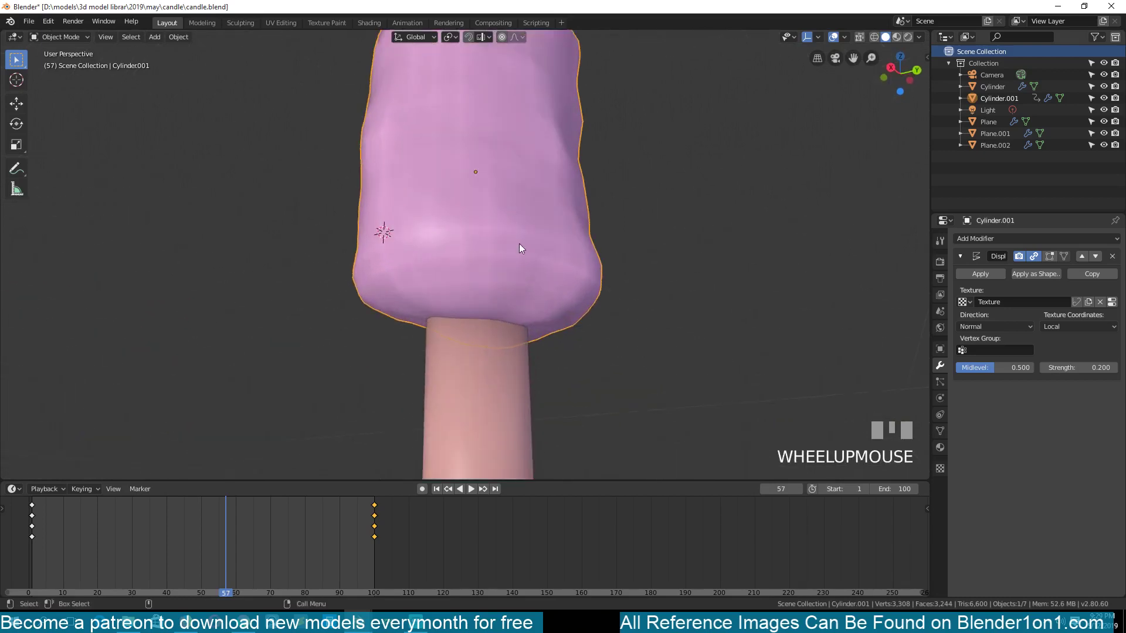
key(grave)
middle_drag(677, 305, 553, 227)
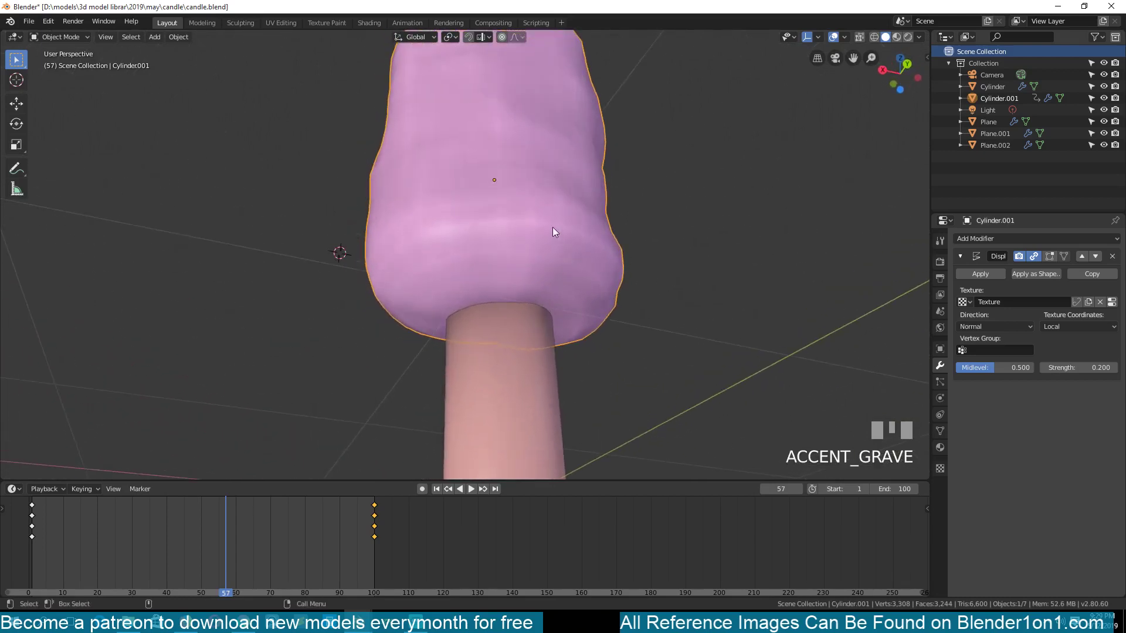
key(Tab)
key(Tab)
drag(1077, 369, 1111, 368)
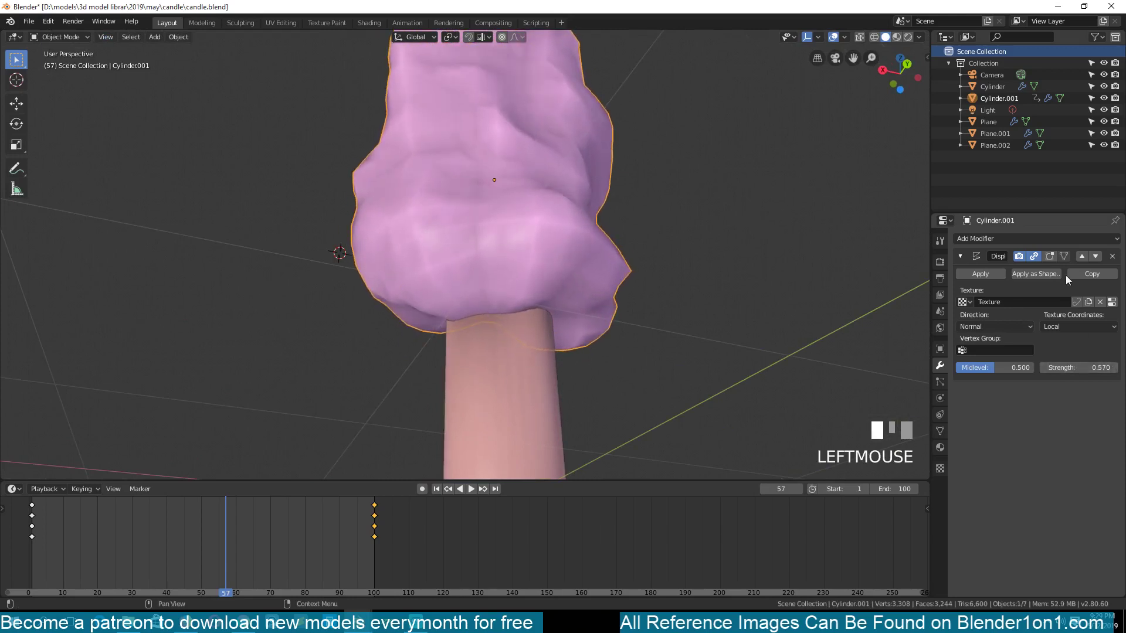
Step: Add a Subdivision Surface modifier to the cutting cylinder and place it above the Displace modifier
click(1064, 240)
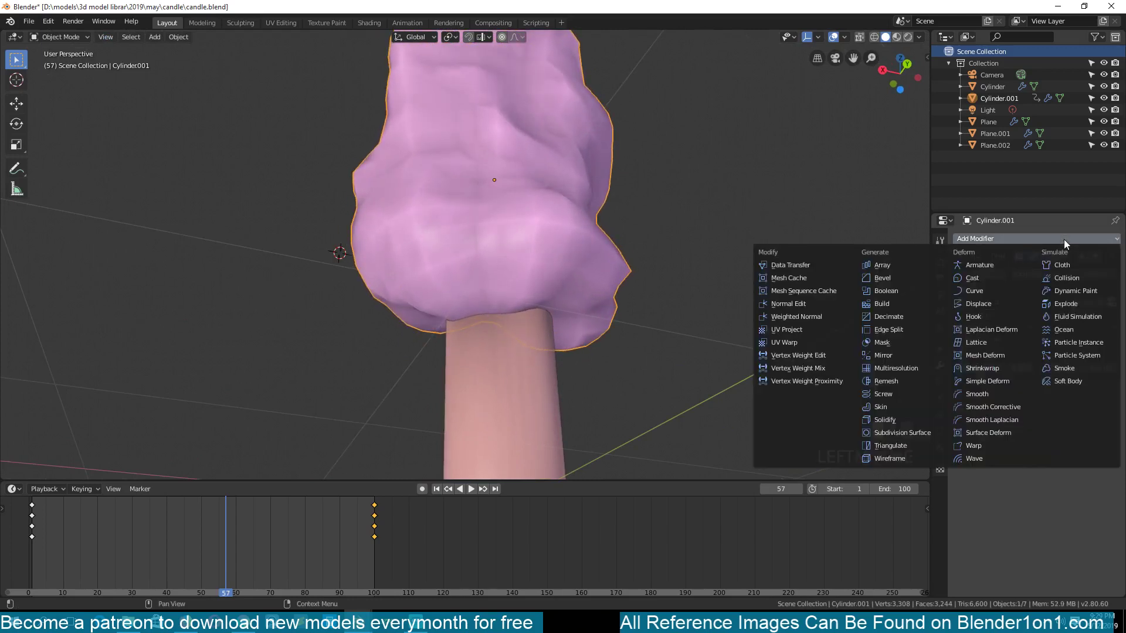
click(912, 434)
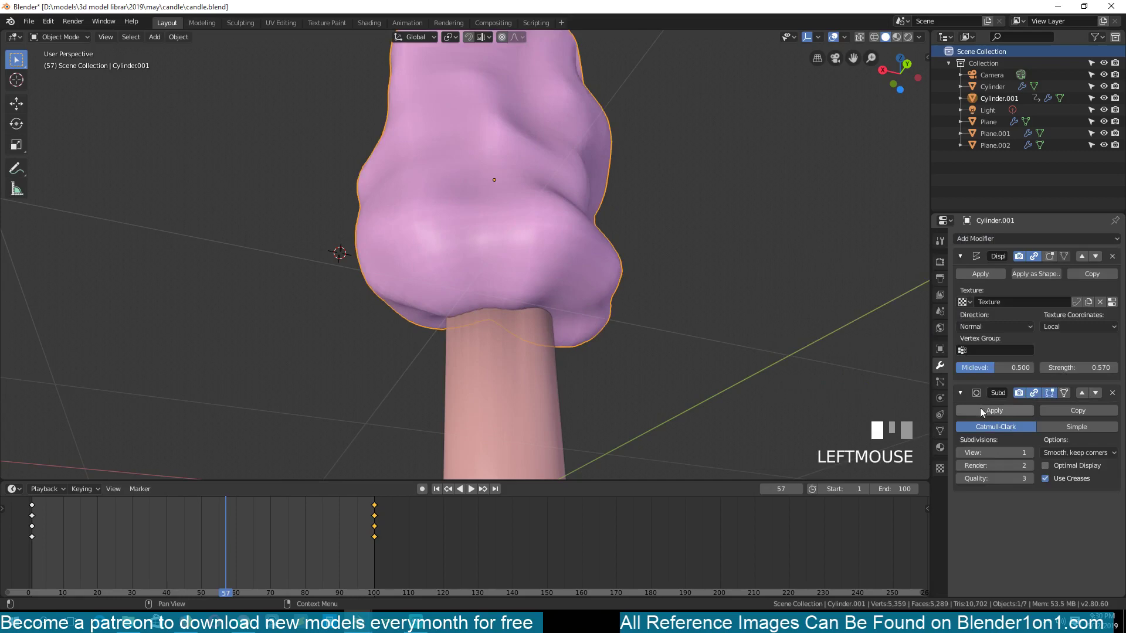
click(1081, 393)
Step: Temporarily hide the cutting cylinder and examine the candle's cut top around the wick
key(grave)
middle_drag(522, 237, 478, 225)
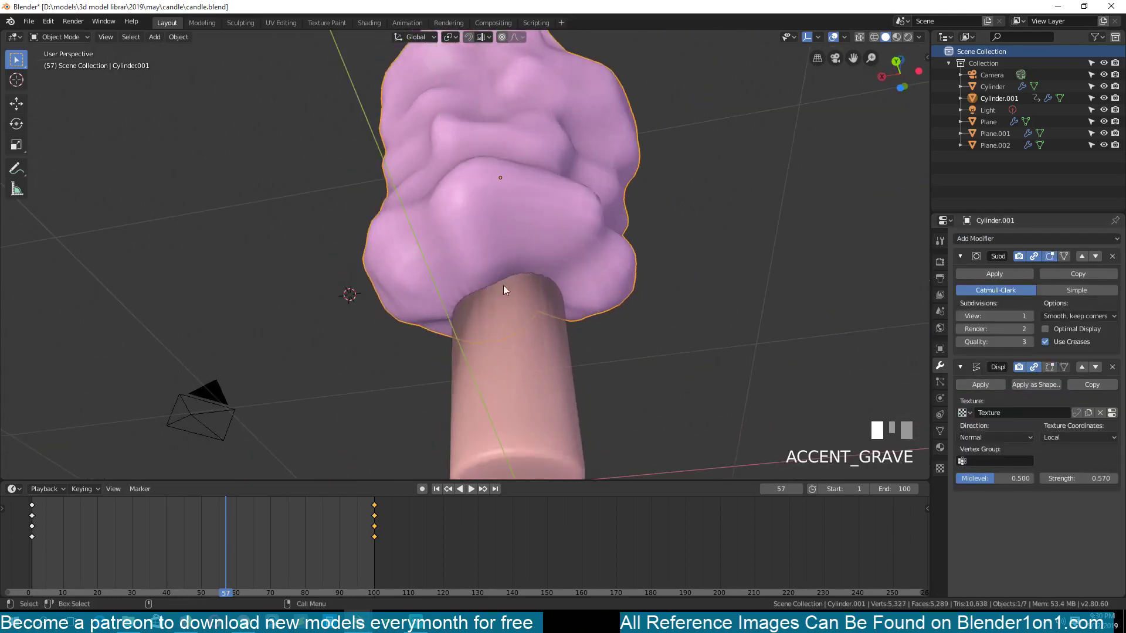
middle_drag(504, 287, 578, 401)
key(h)
scroll(576, 375, up, 4)
middle_drag(573, 348, 485, 260)
middle_drag(488, 316, 446, 298)
scroll(552, 343, up, 4)
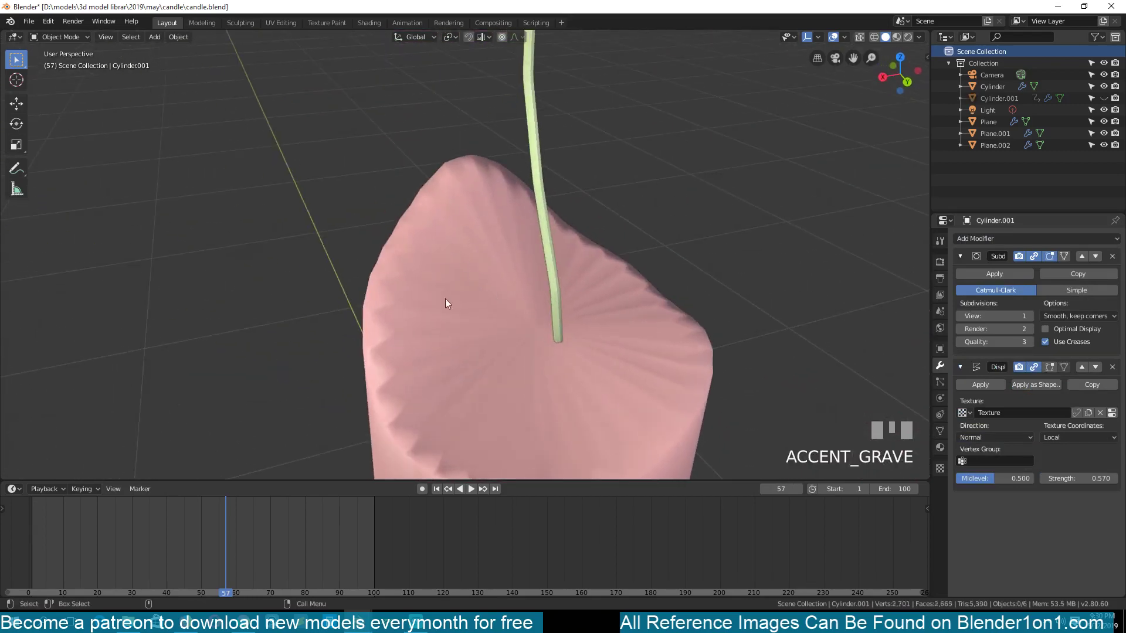
key(alt+h)
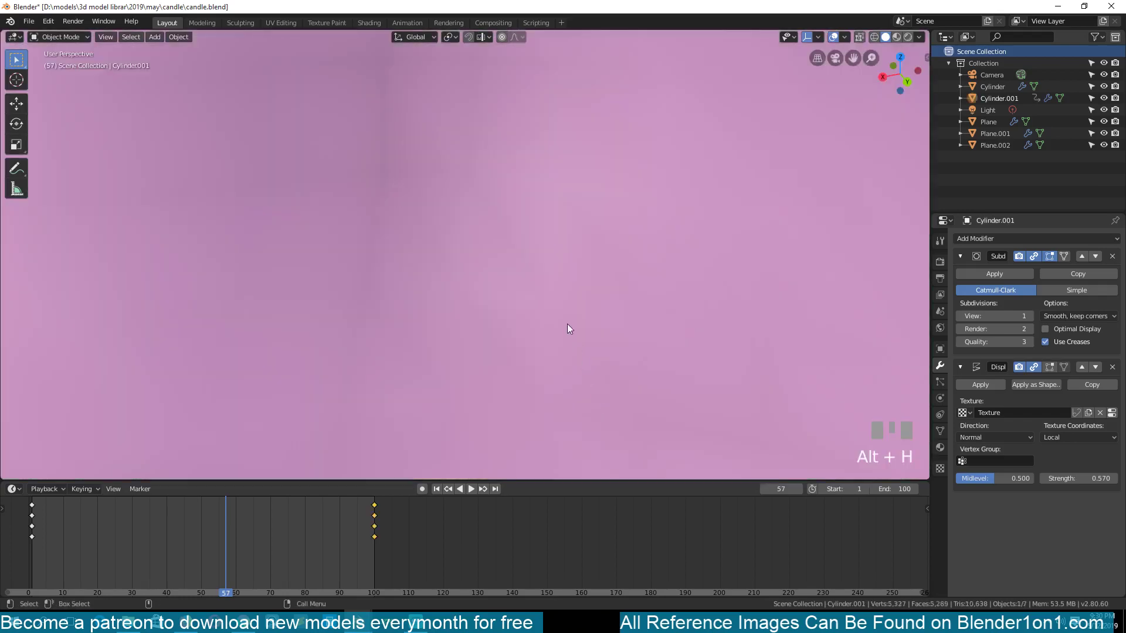
Step: Isolate the cutting cylinder by hiding all other objects and examine its underside
scroll(567, 324, down, 5)
click(506, 275)
key(shift+h)
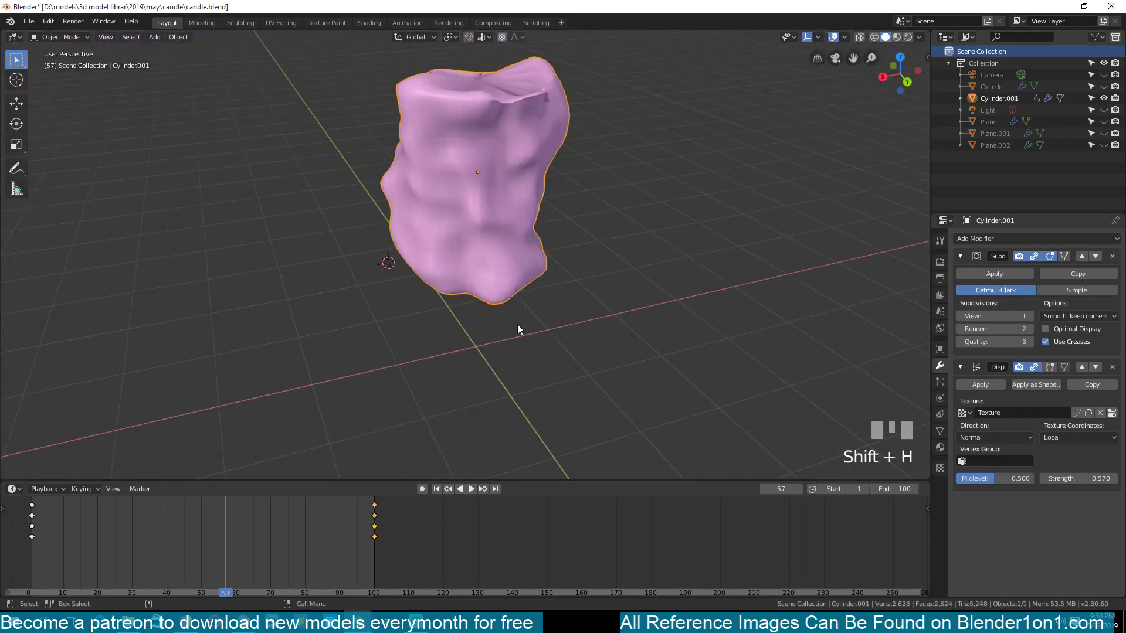
key(grave)
middle_drag(518, 325, 515, 205)
scroll(469, 226, up, 4)
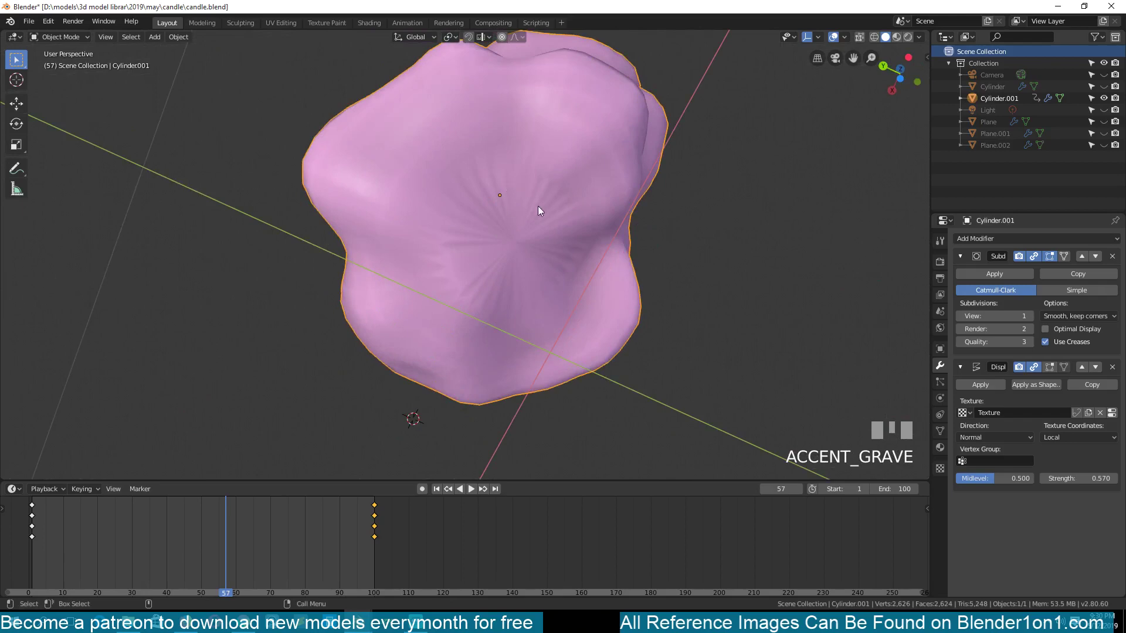
scroll(521, 238, up, 3)
Step: Inset the cutting cylinder's bottom cap face twice, down to a tiny face at the center
key(Tab)
scroll(515, 231, down, 3)
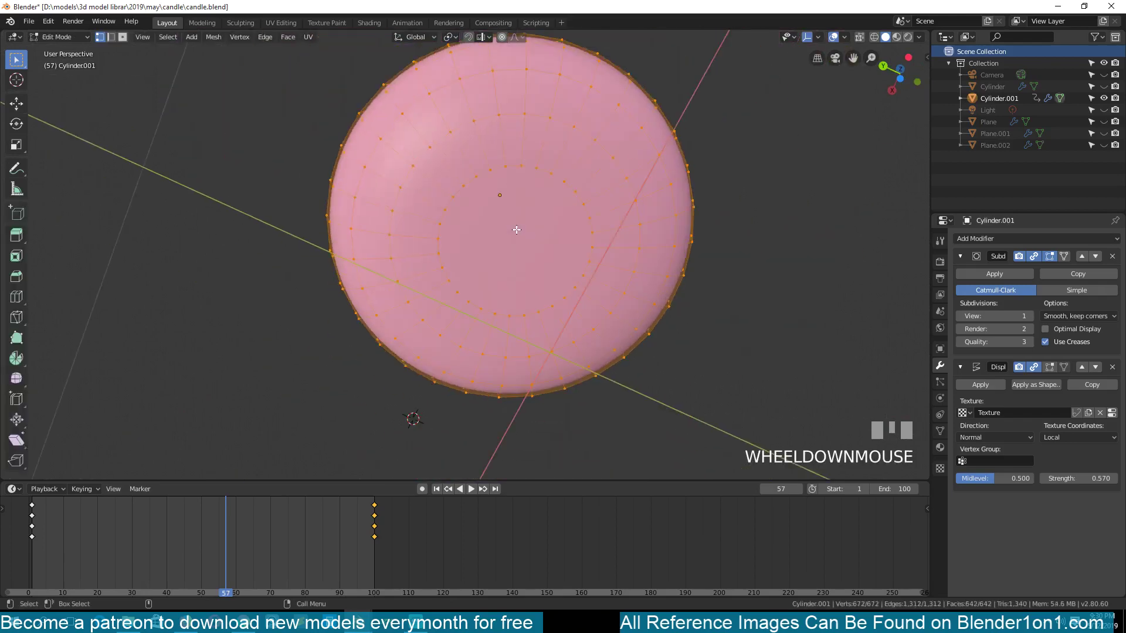
key(3)
click(527, 214)
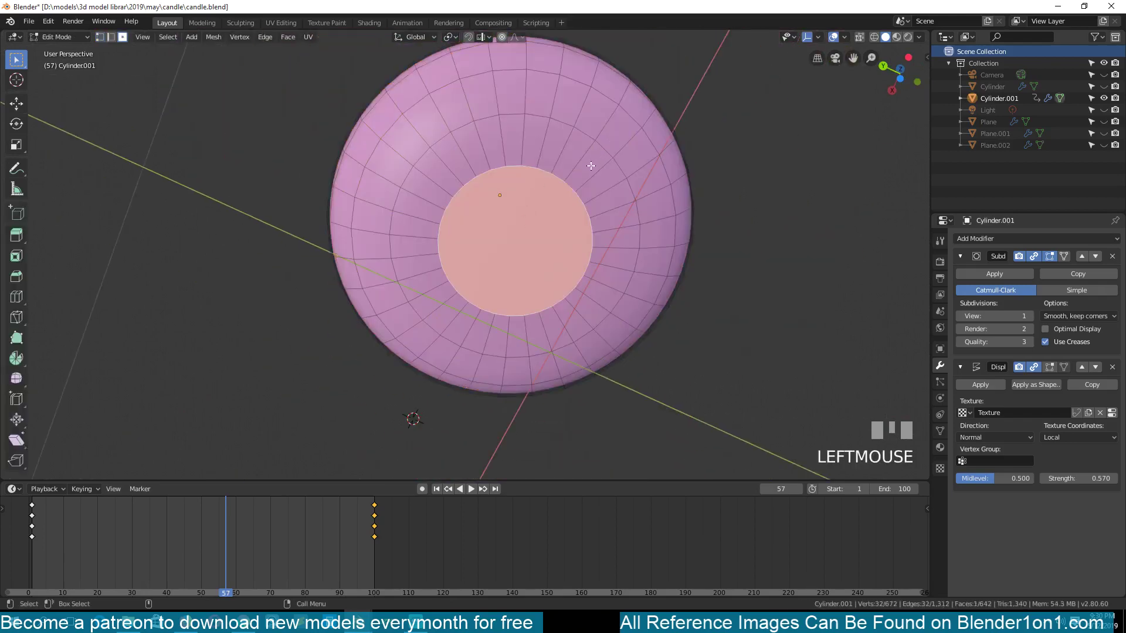
key(i)
click(581, 183)
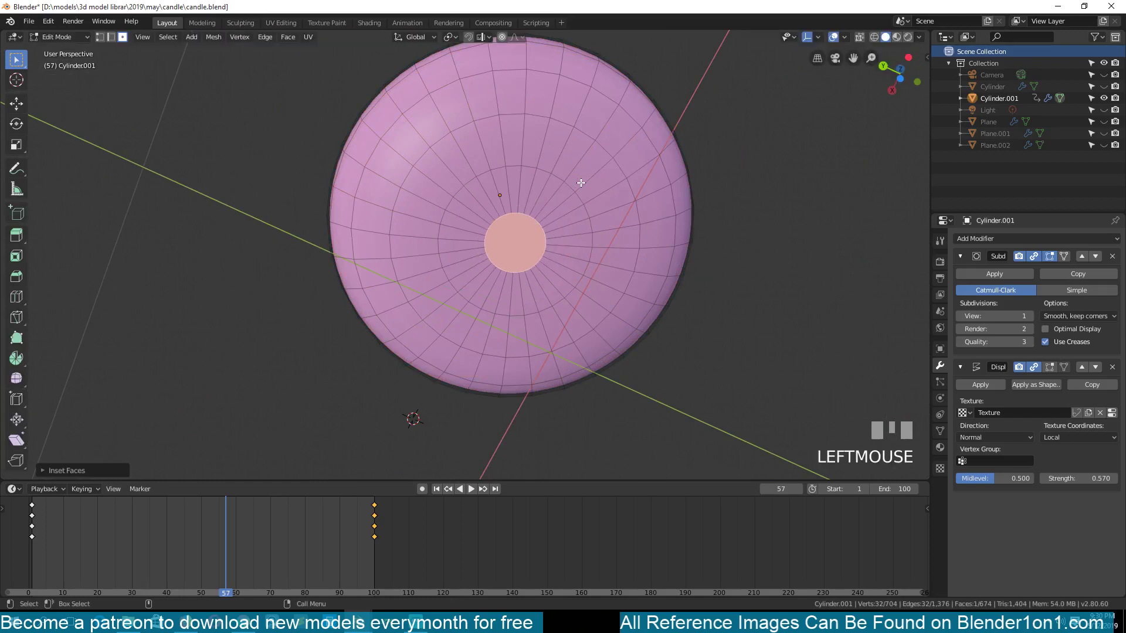
key(i)
click(554, 202)
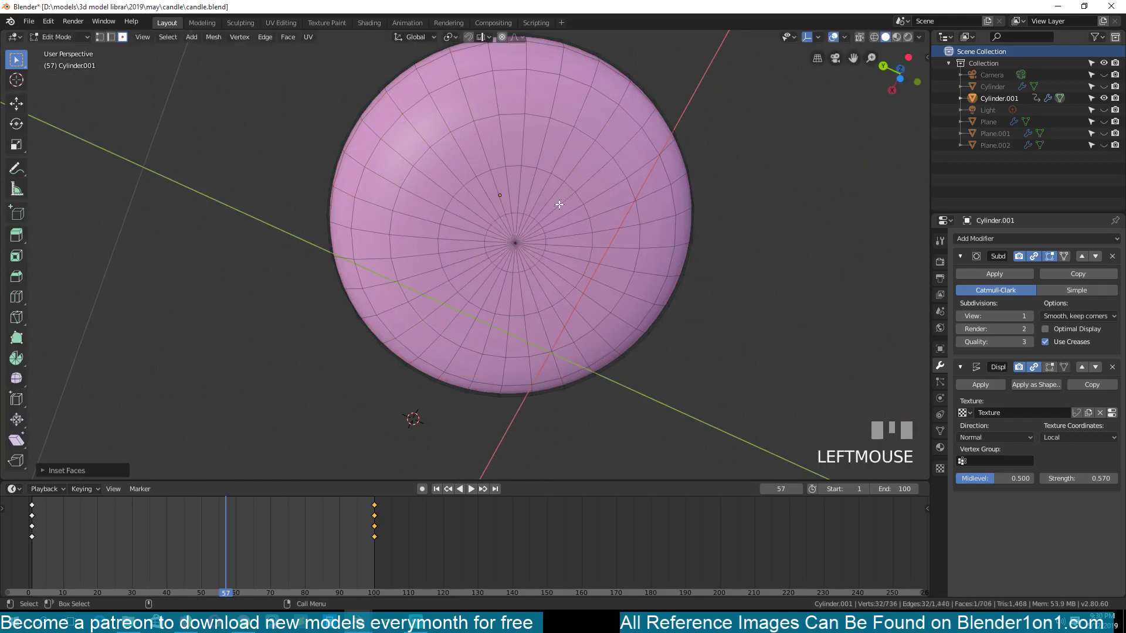
right_click(559, 204)
Step: Add three centered loop cuts as concentric rings around the cutting cylinder's bottom cap
key(ctrl+r)
click(573, 216)
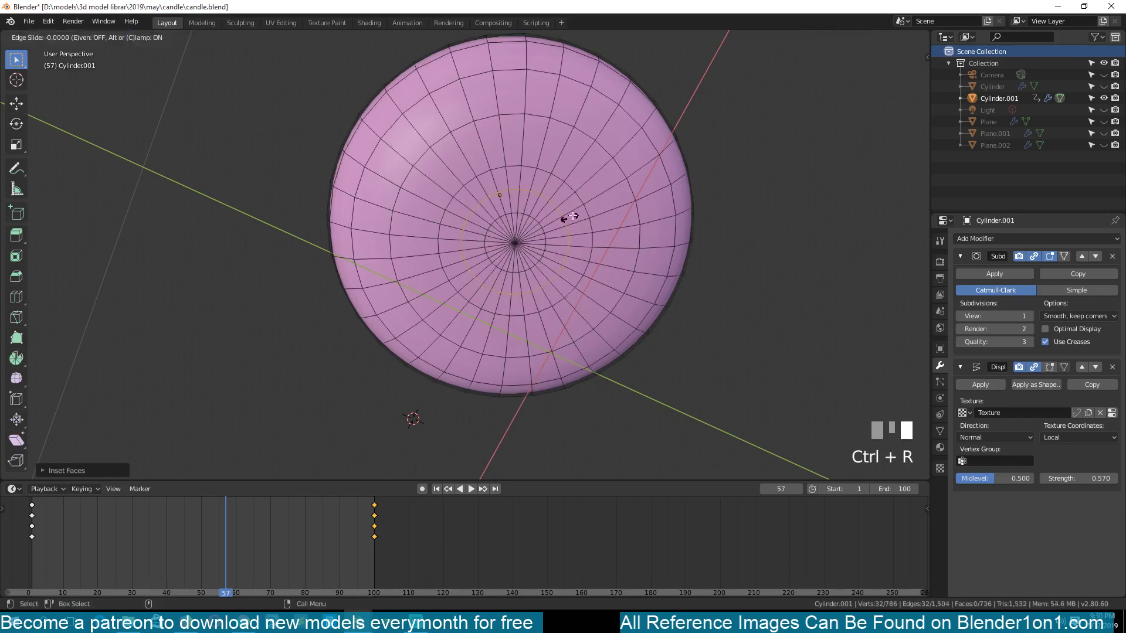
right_click(607, 185)
key(ctrl+r)
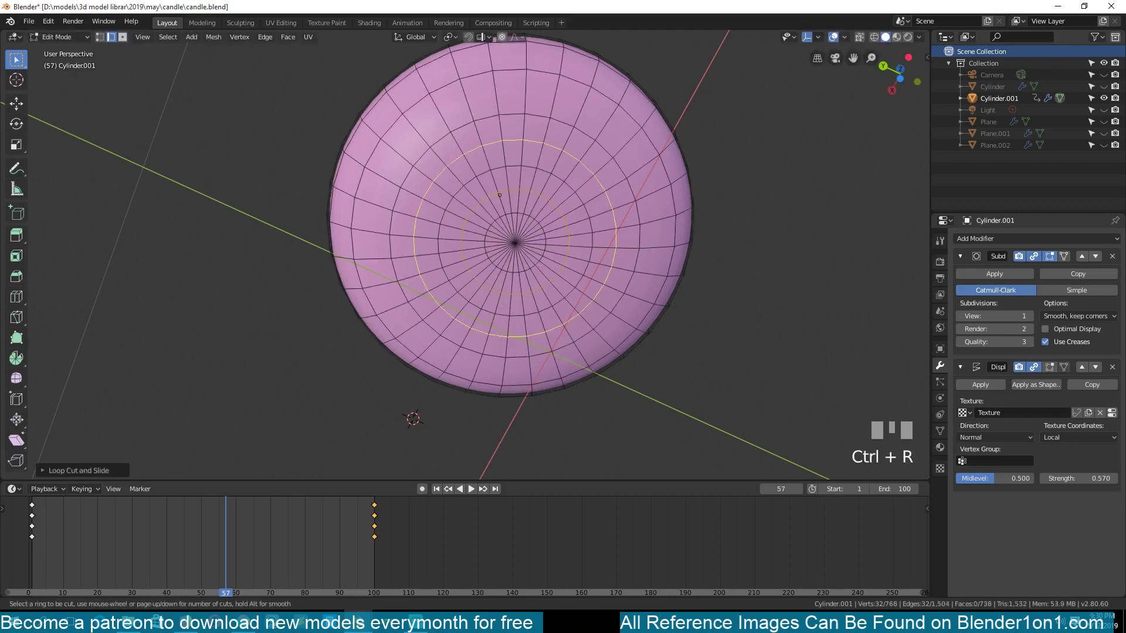
click(606, 185)
right_click(607, 185)
key(ctrl+r)
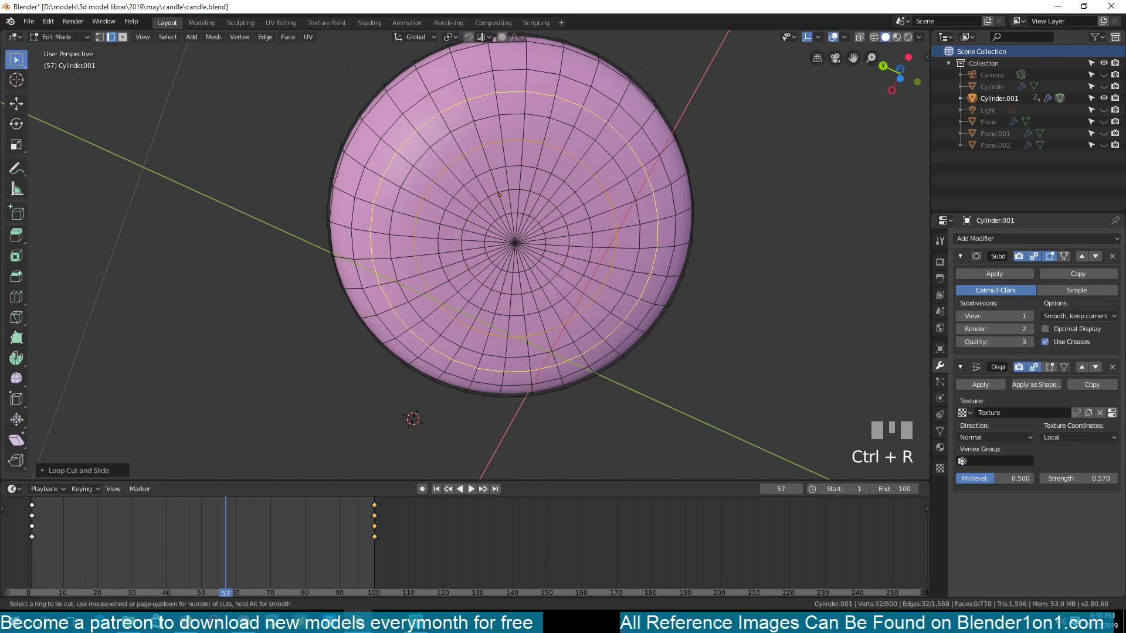
click(663, 170)
right_click(663, 171)
key(Tab)
Step: Examine the displaced underside of the cutter from several angles and review its Clouds texture settings
key(grave)
middle_drag(662, 170, 673, 273)
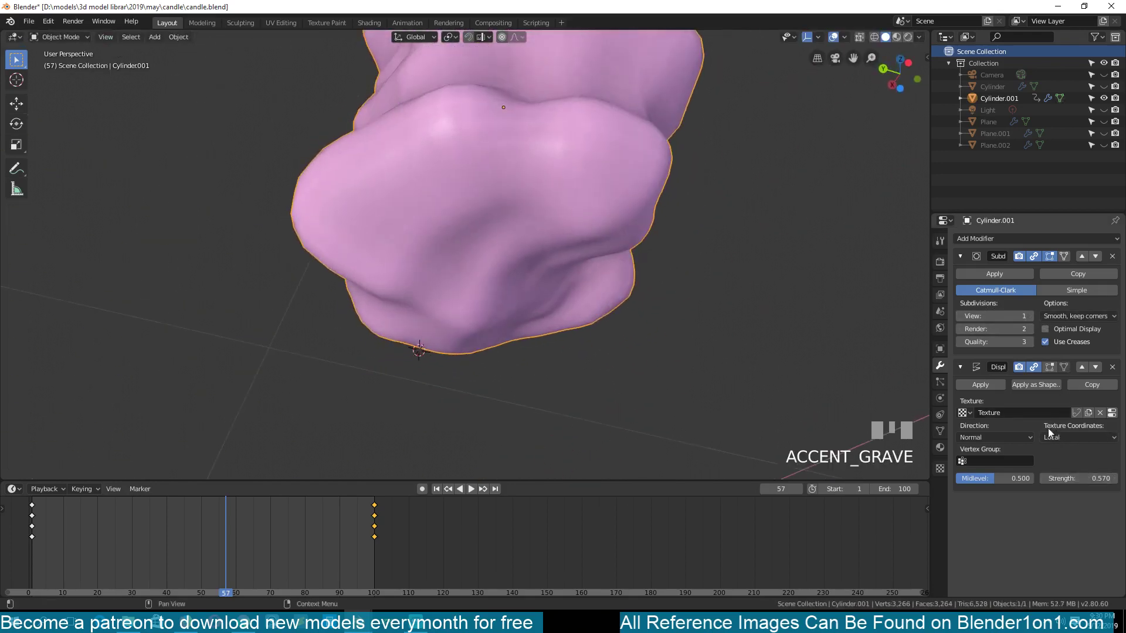
middle_drag(703, 264, 764, 294)
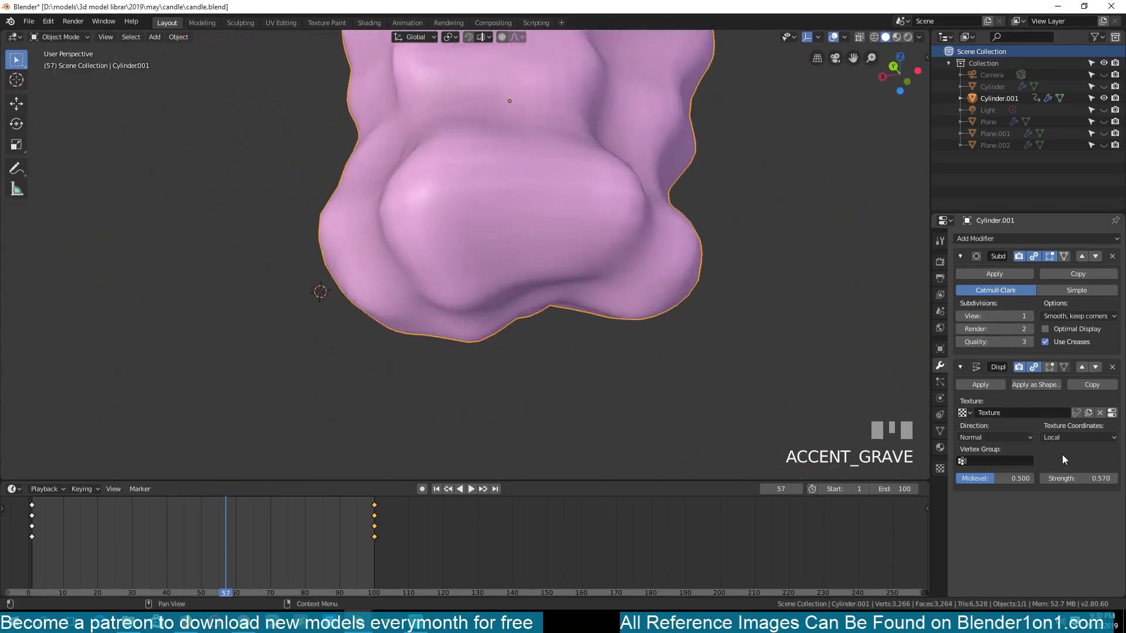
scroll(568, 291, down, 5)
middle_drag(568, 297, 567, 337)
click(1111, 413)
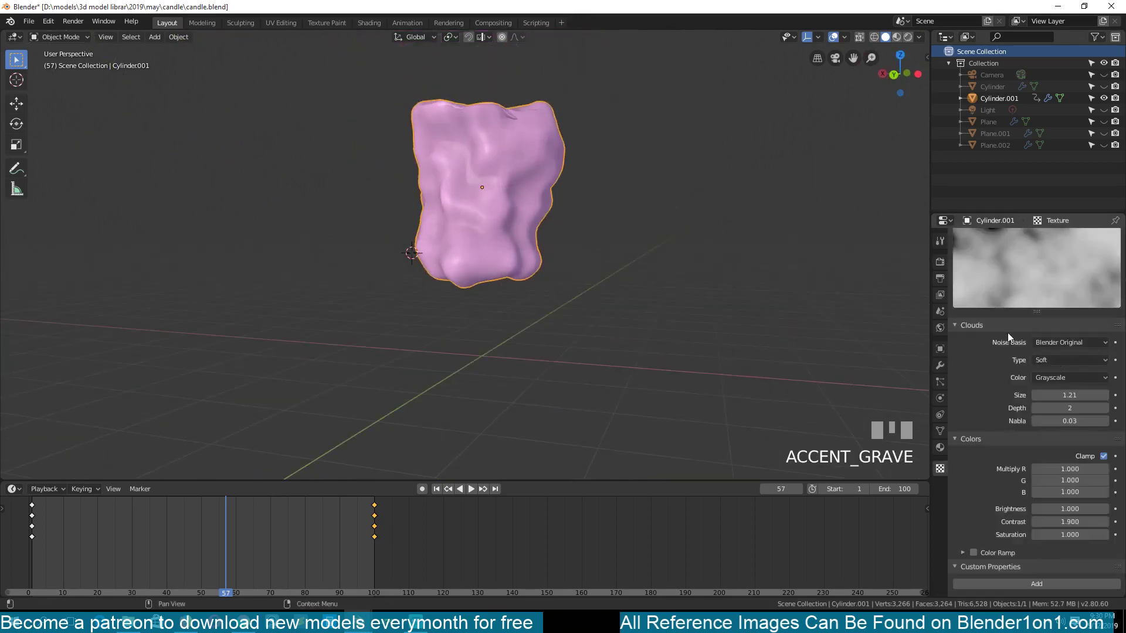
click(940, 368)
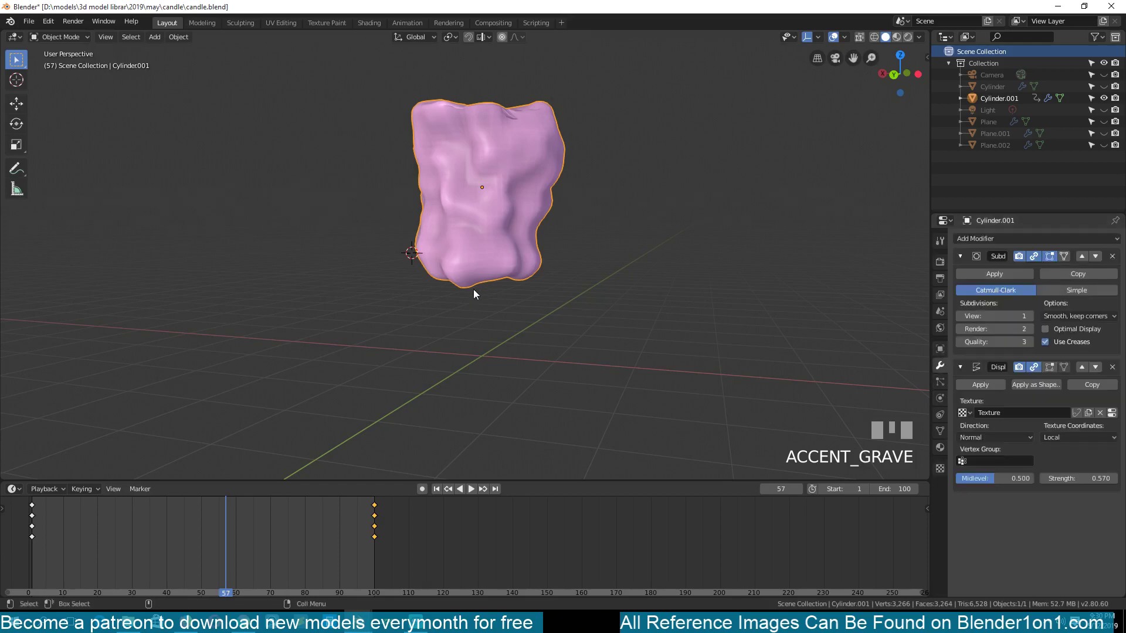
middle_drag(472, 292, 550, 250)
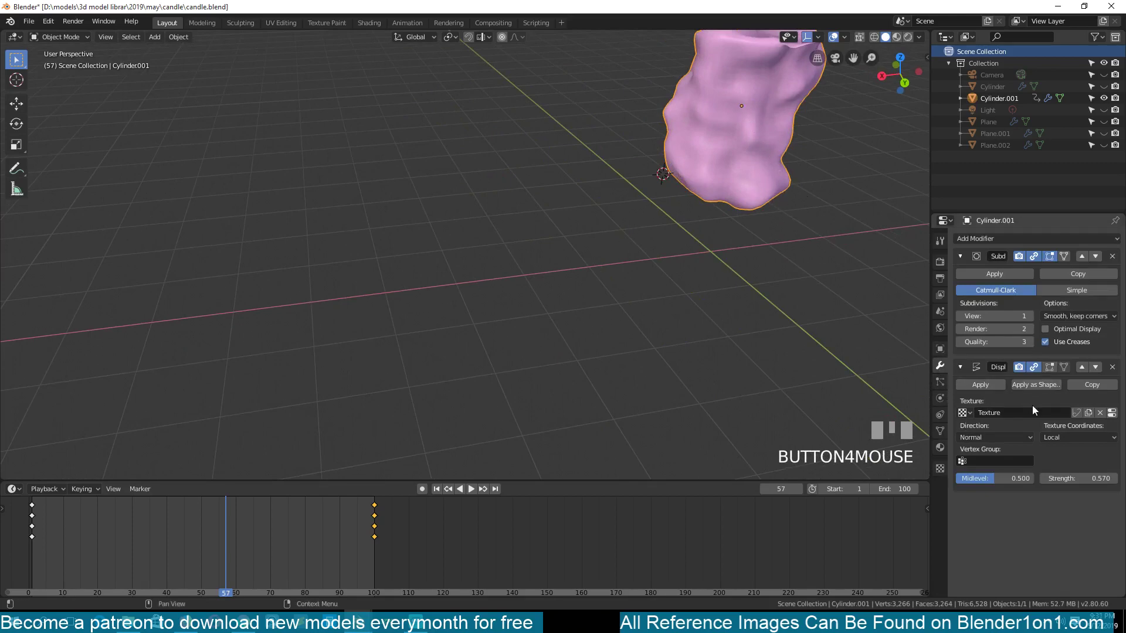
click(1112, 414)
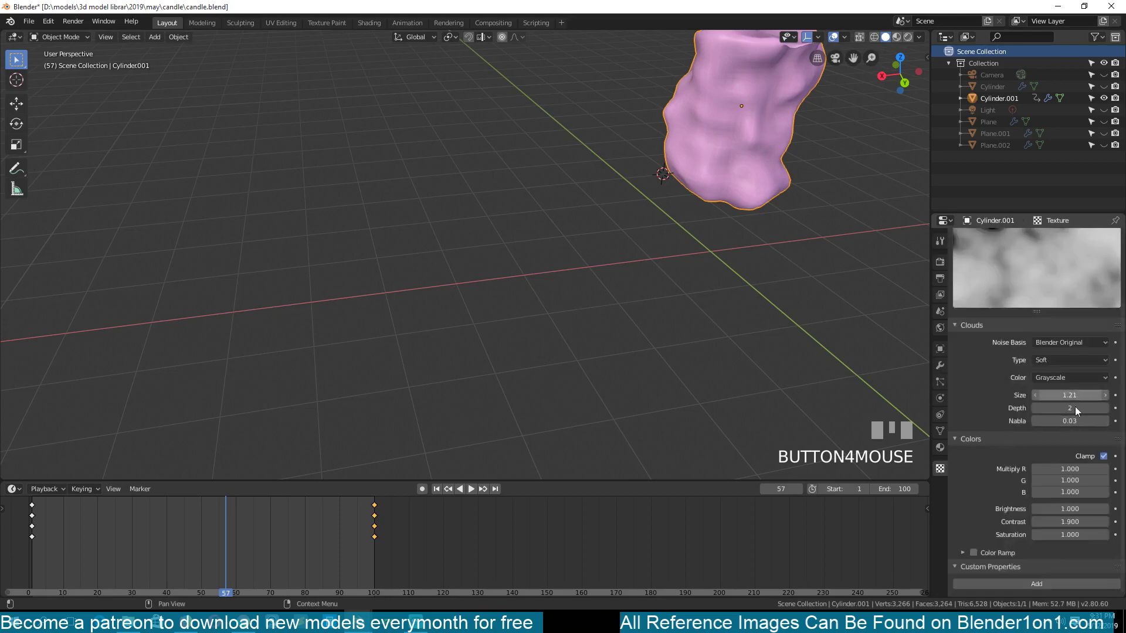
click(940, 366)
Step: Place the 3D cursor beside the cutting cylinder and add a Plain Axes empty there
shift+right_click(367, 294)
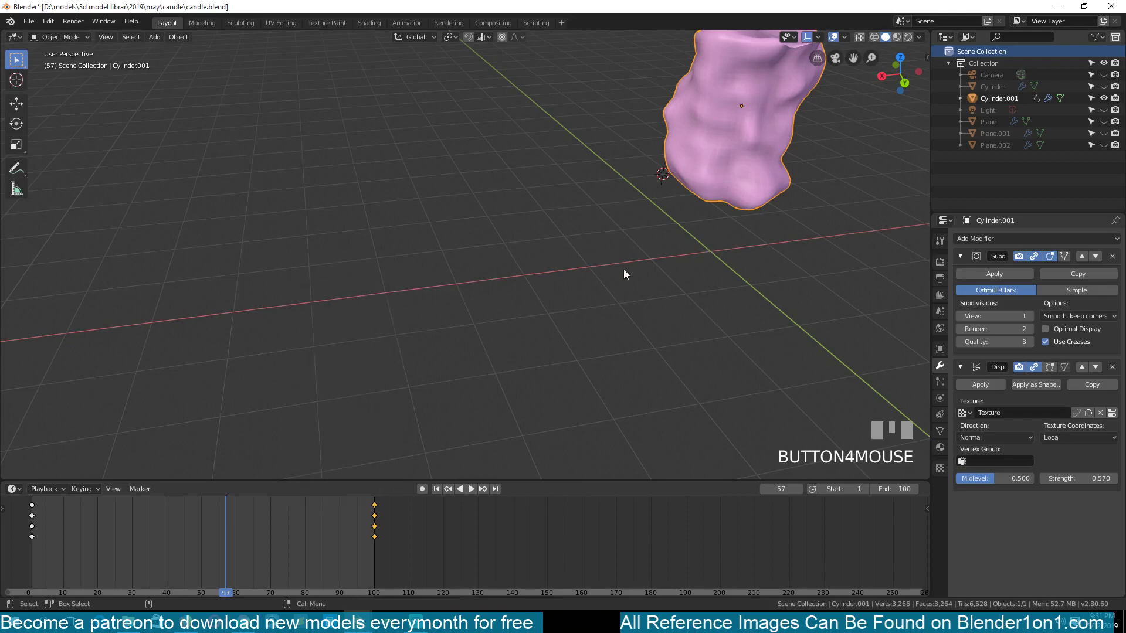
shift+right_click(332, 298)
mouse_move(303, 407)
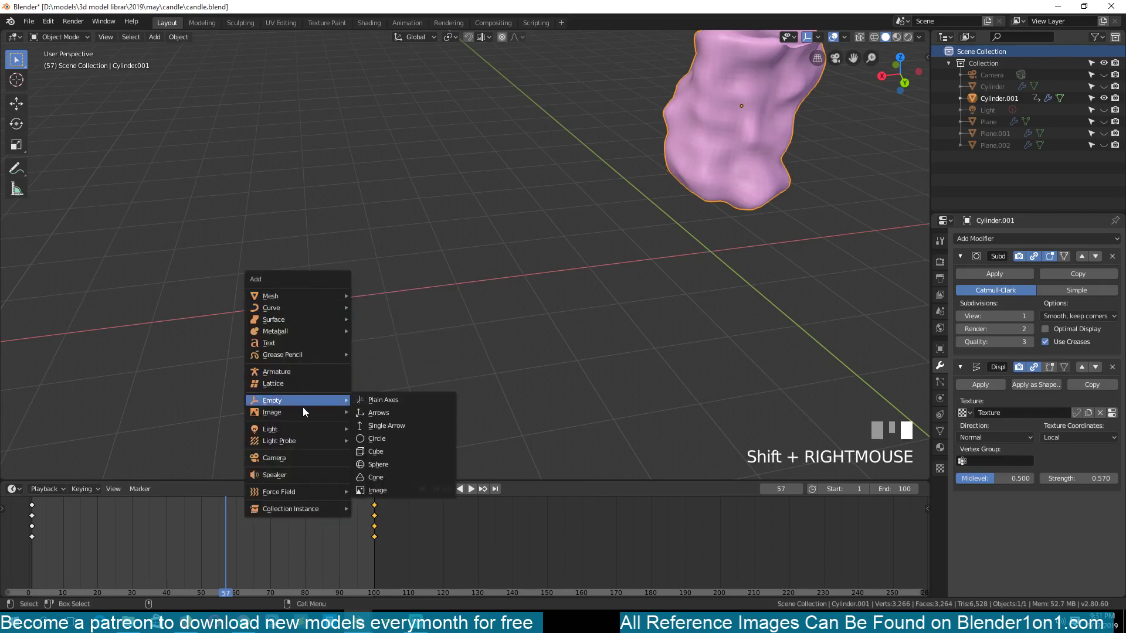
click(369, 400)
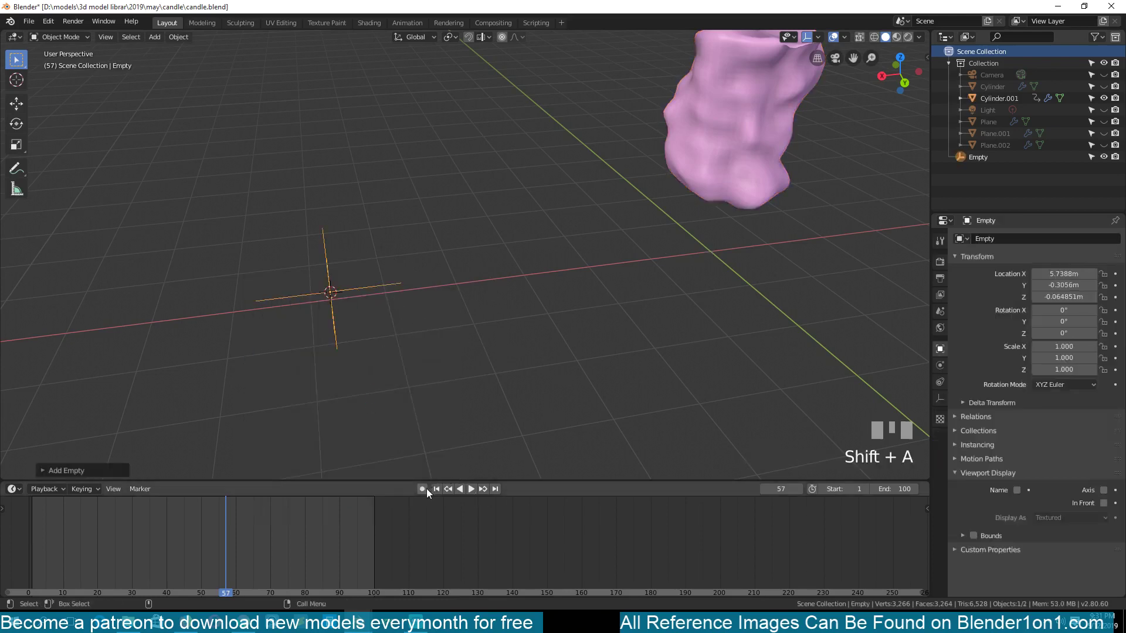
Step: Set the cutting cylinder's Displace texture coordinates to Object, with the empty as the reference object
click(739, 122)
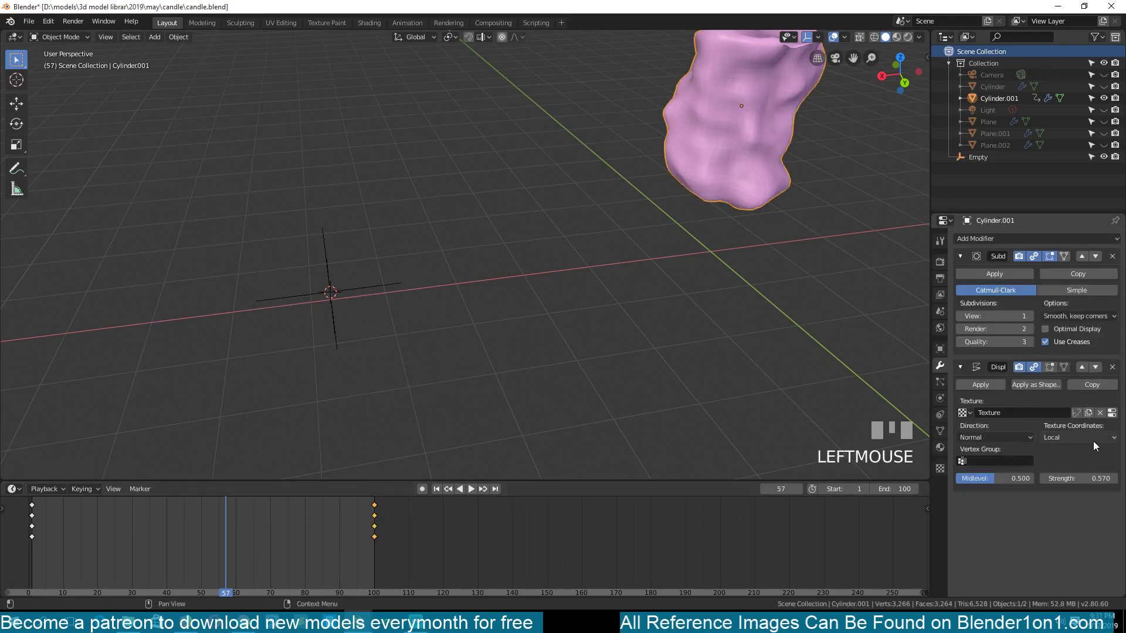
click(1066, 436)
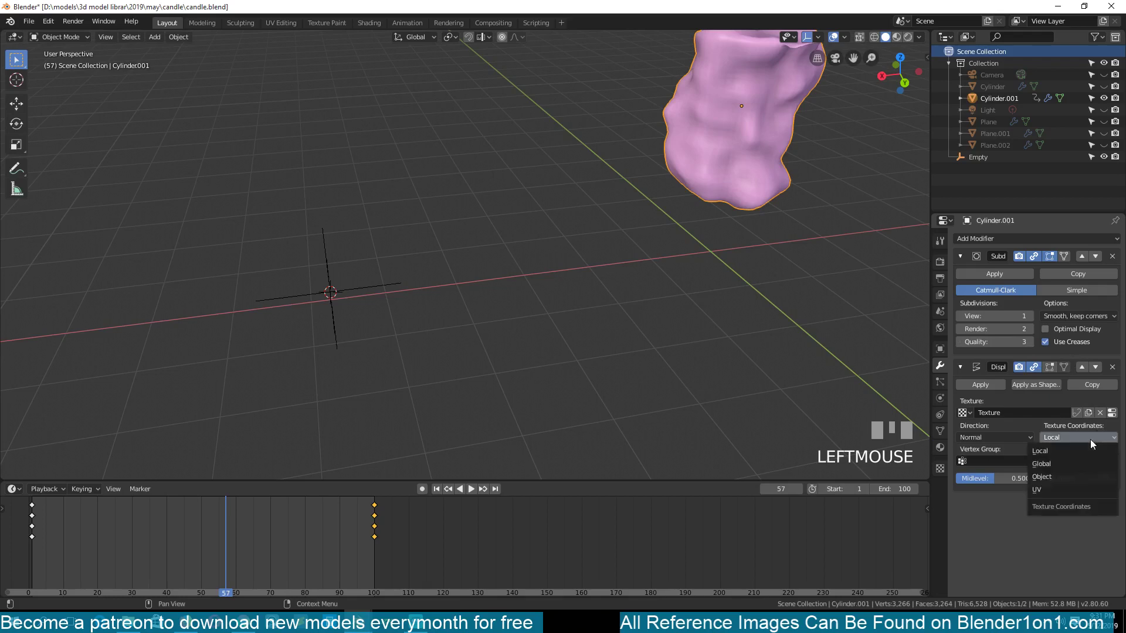
click(1071, 478)
click(1110, 461)
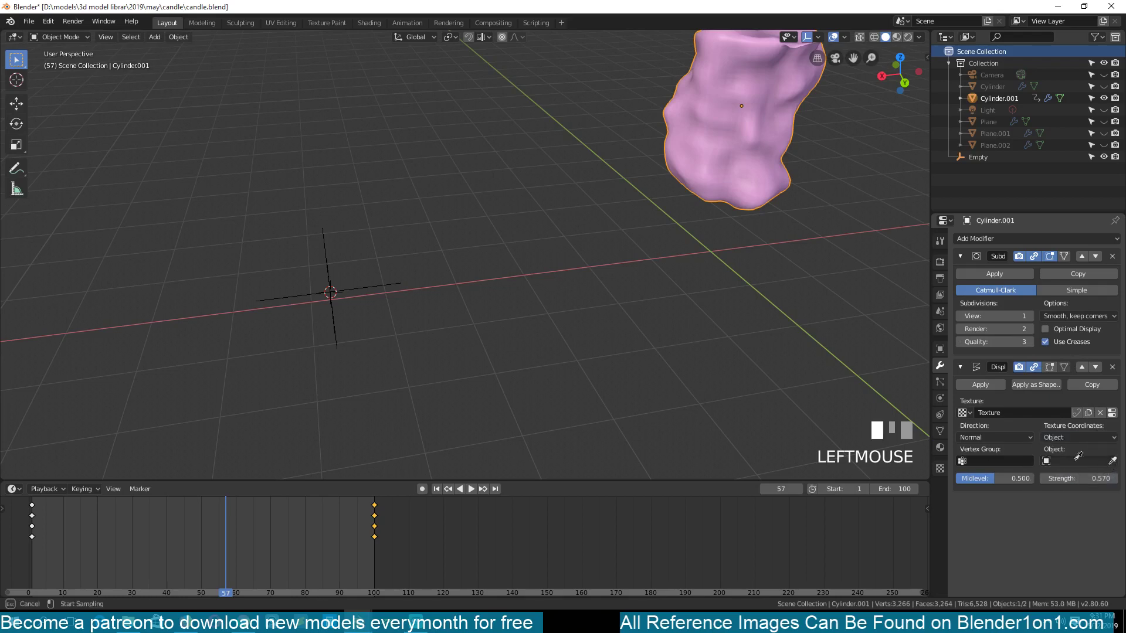
click(338, 292)
Step: Scale the empty down uniformly to about 0.74
middle_drag(459, 366, 381, 293)
click(367, 286)
key(s)
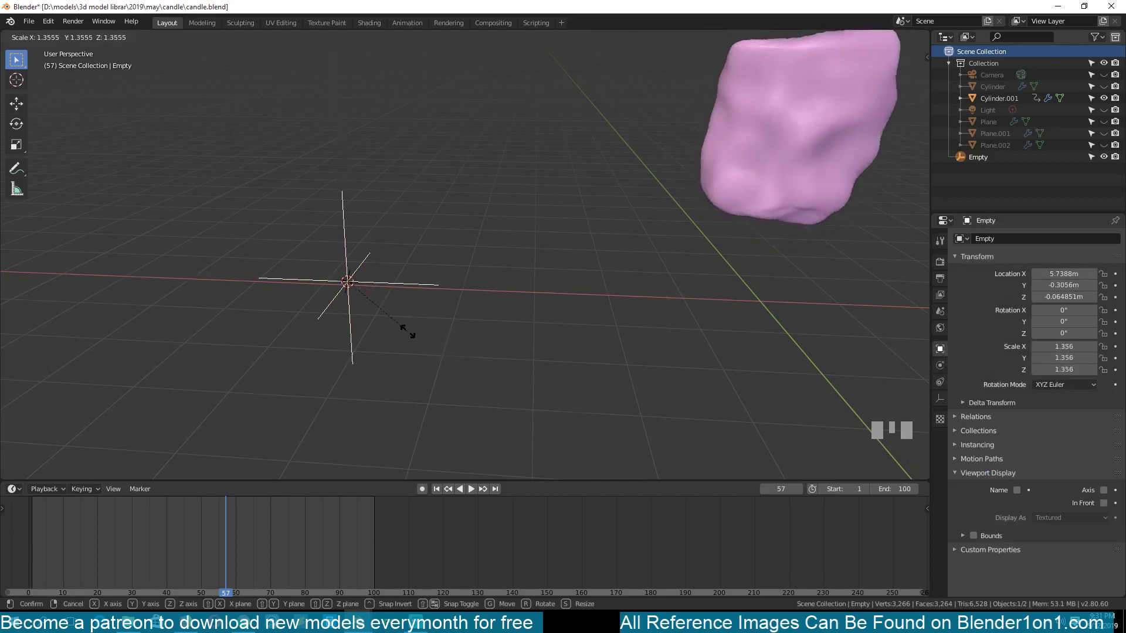
click(377, 316)
key(grave)
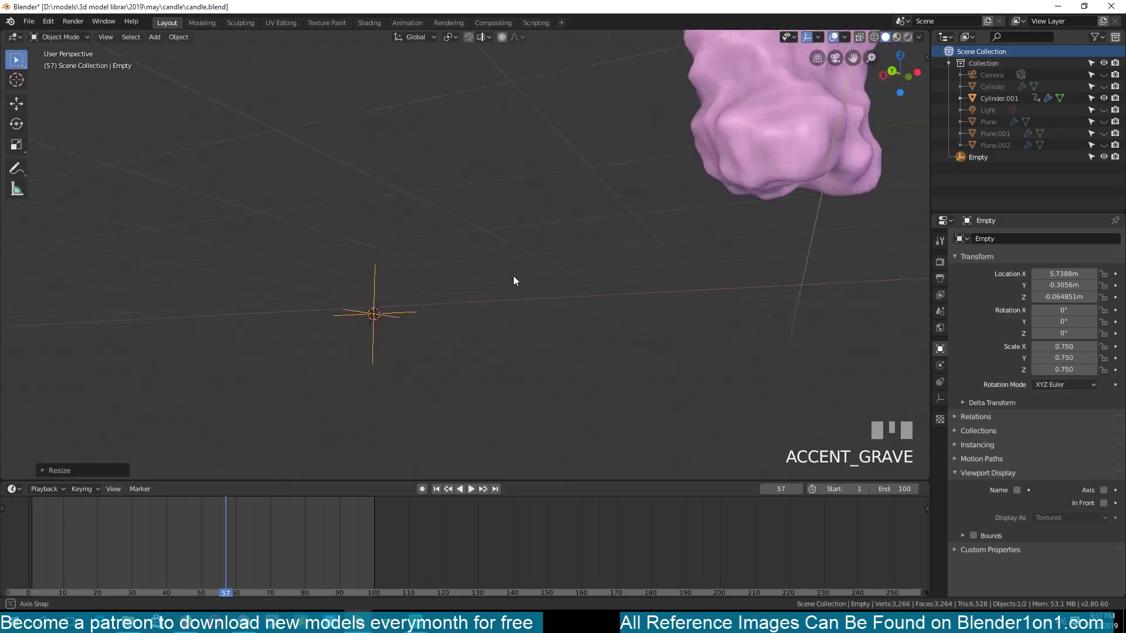
key(s)
click(568, 344)
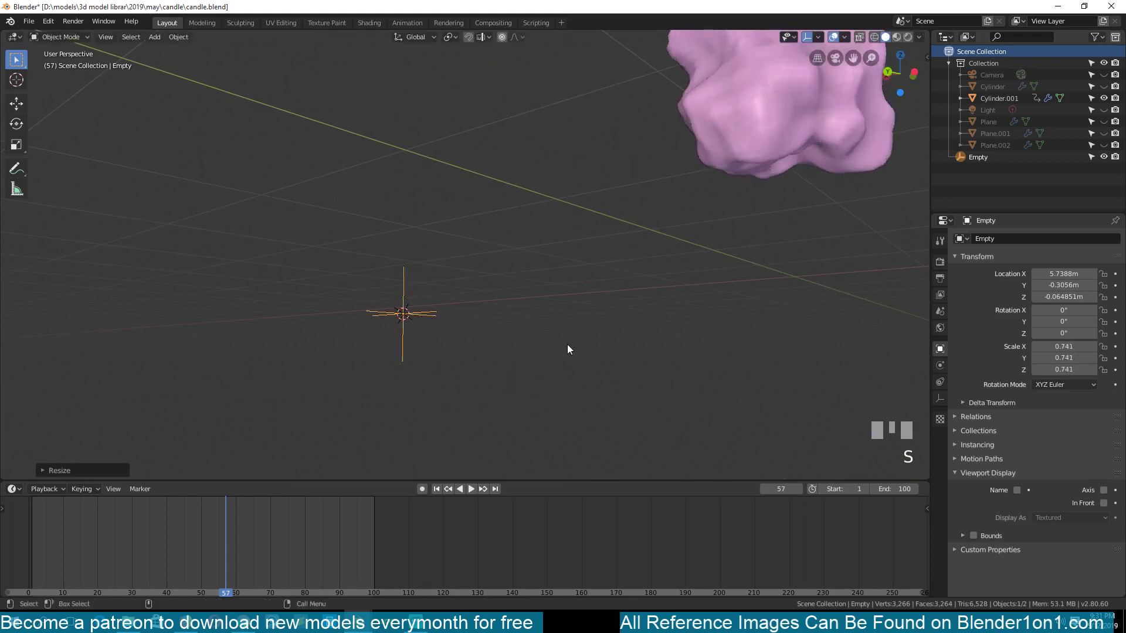
Step: Pull three spaced vertices around the cutter's bottom cap down about 0.3 m along Z with proportional editing
click(795, 170)
middle_drag(795, 170, 751, 188)
key(grave)
key(Tab)
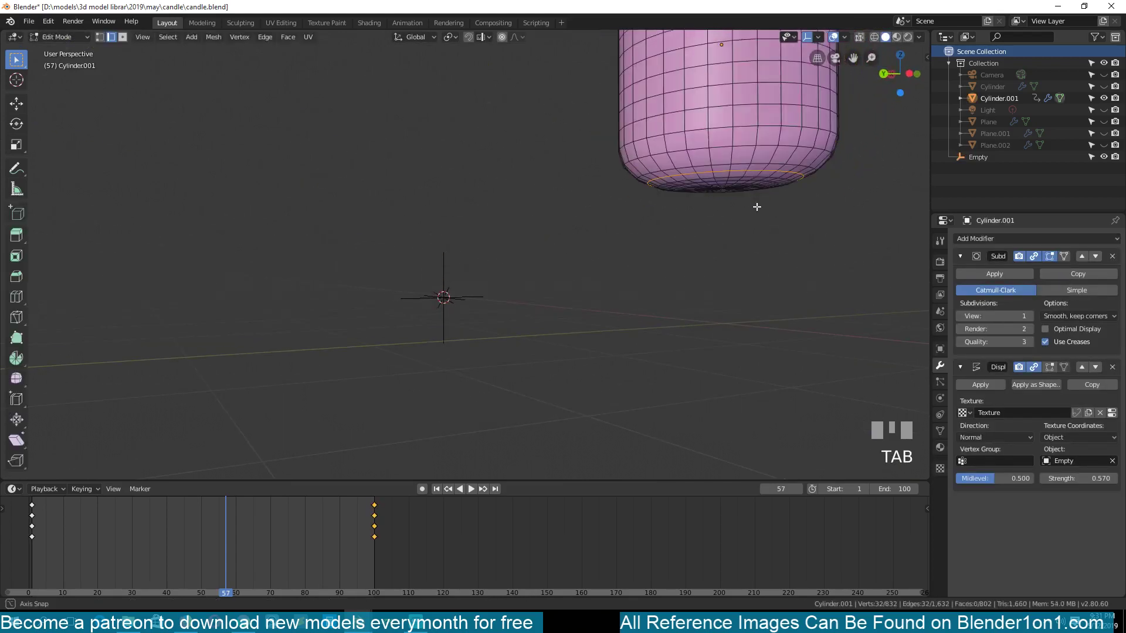
key(grave)
key(1)
click(643, 101)
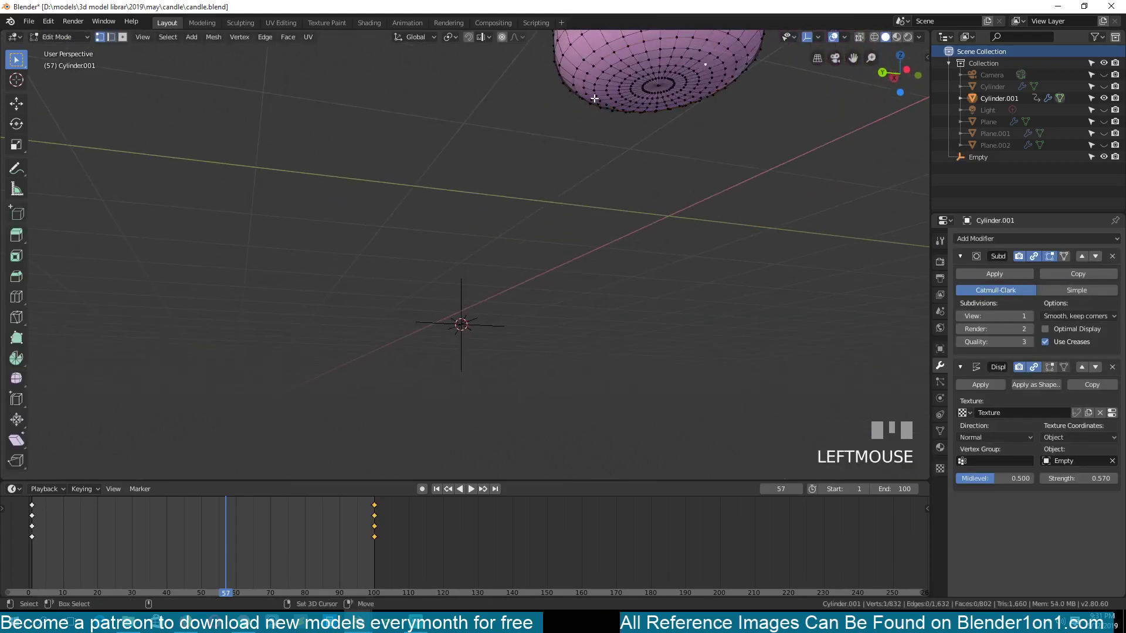
key(o)
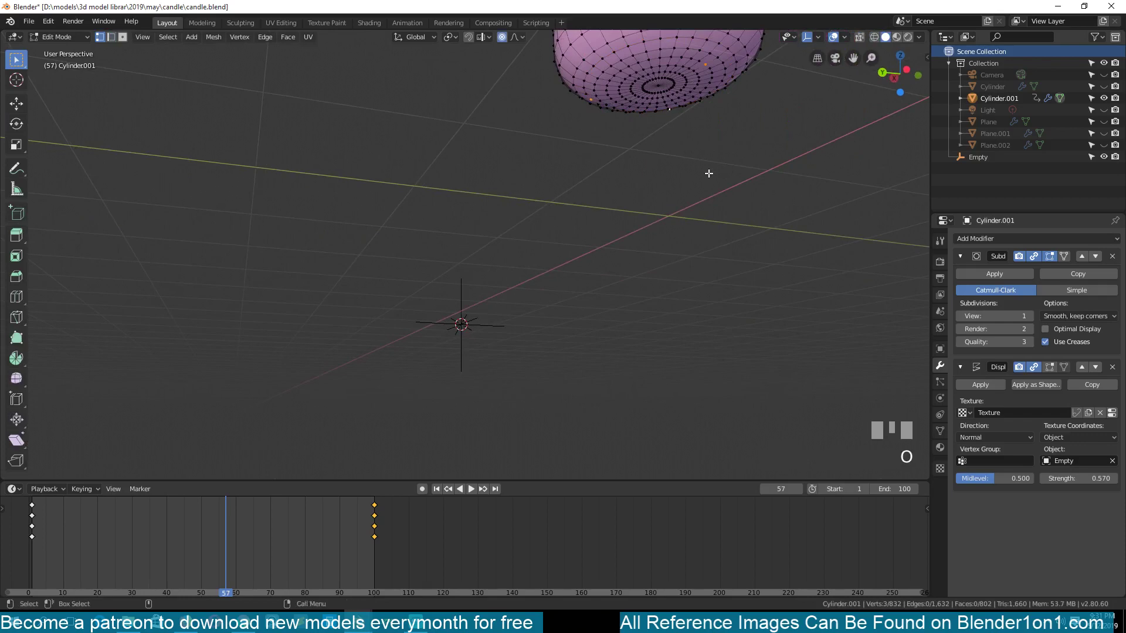
key(g)
key(z)
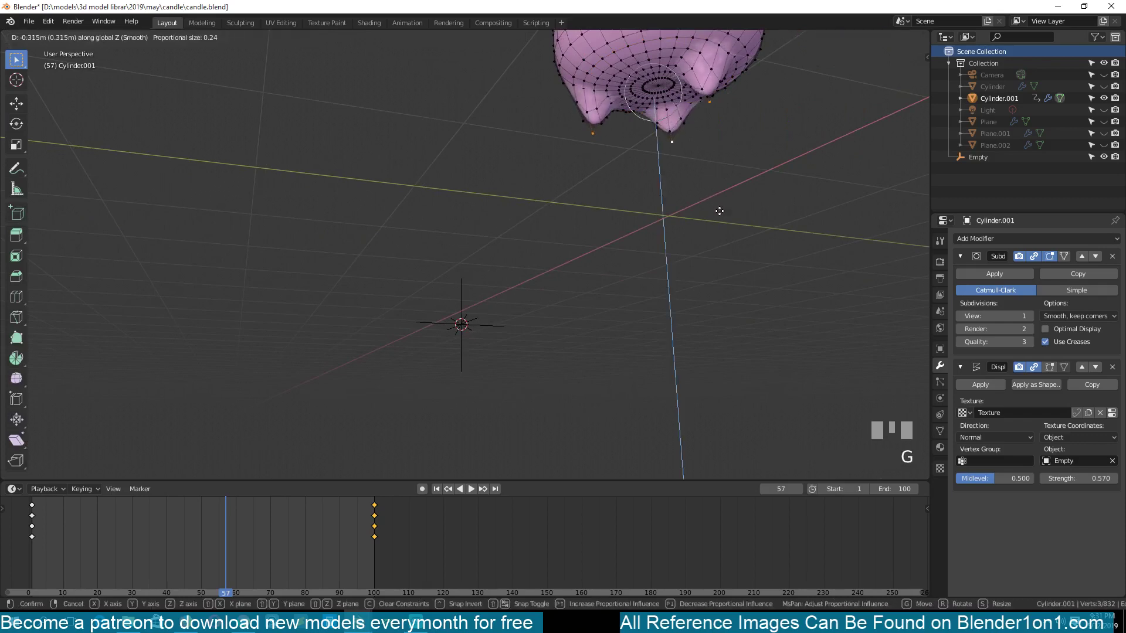
click(721, 213)
key(grave)
middle_drag(719, 212, 738, 253)
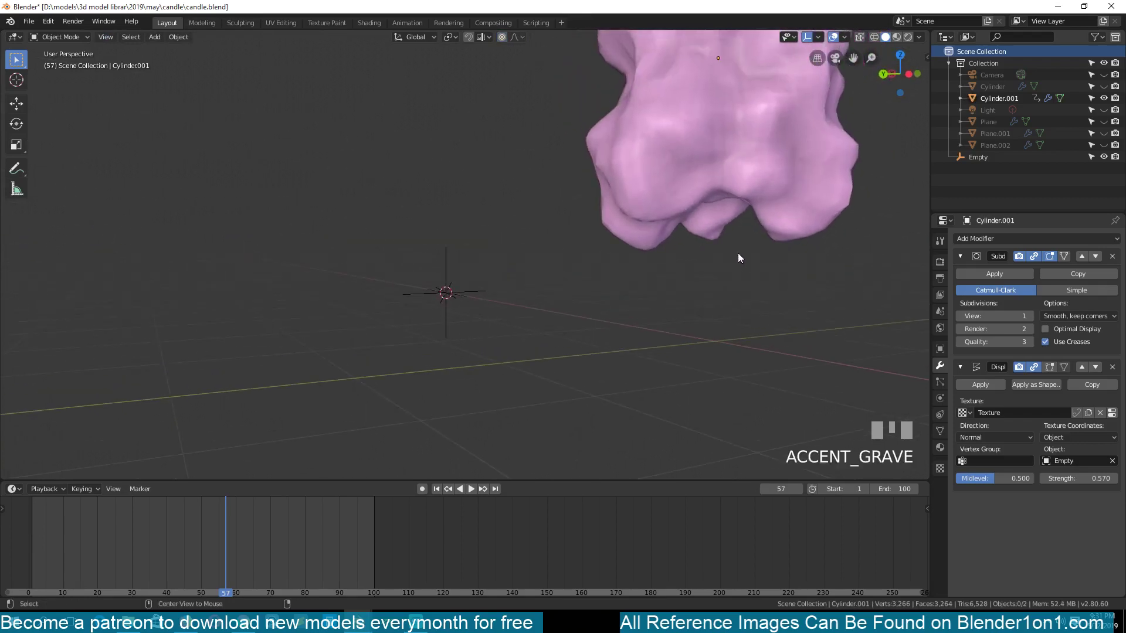
Step: Reveal all hidden objects and hide only the cutting cylinder to expose the candle
key(alt+h)
click(729, 188)
key(h)
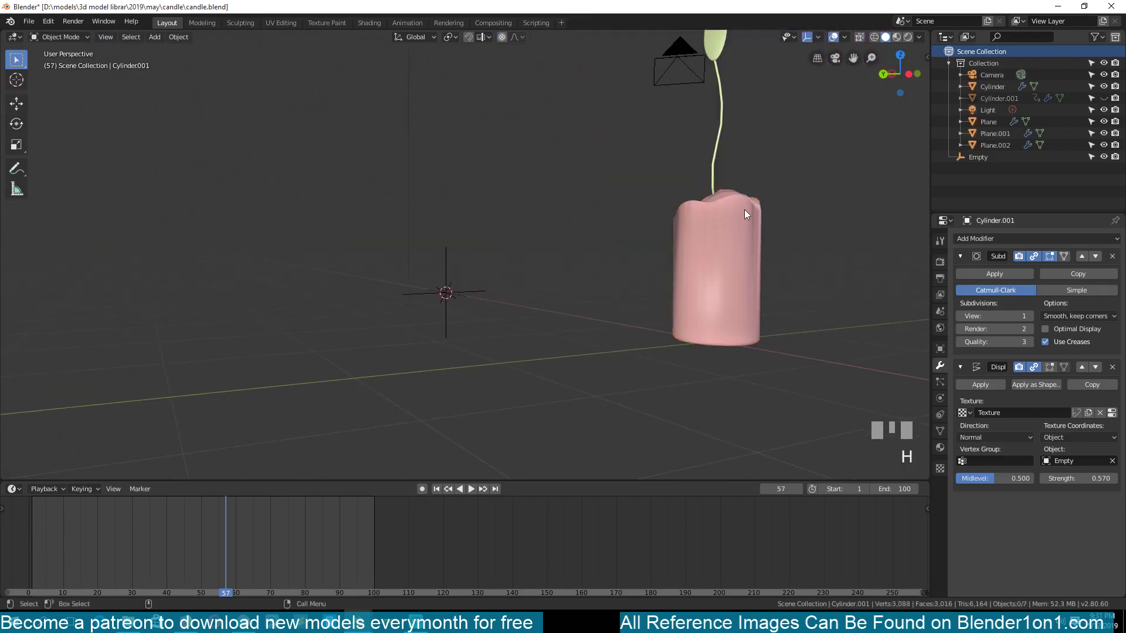
key(grave)
middle_drag(745, 209, 624, 297)
scroll(679, 295, up, 2)
key(grave)
scroll(686, 311, up, 3)
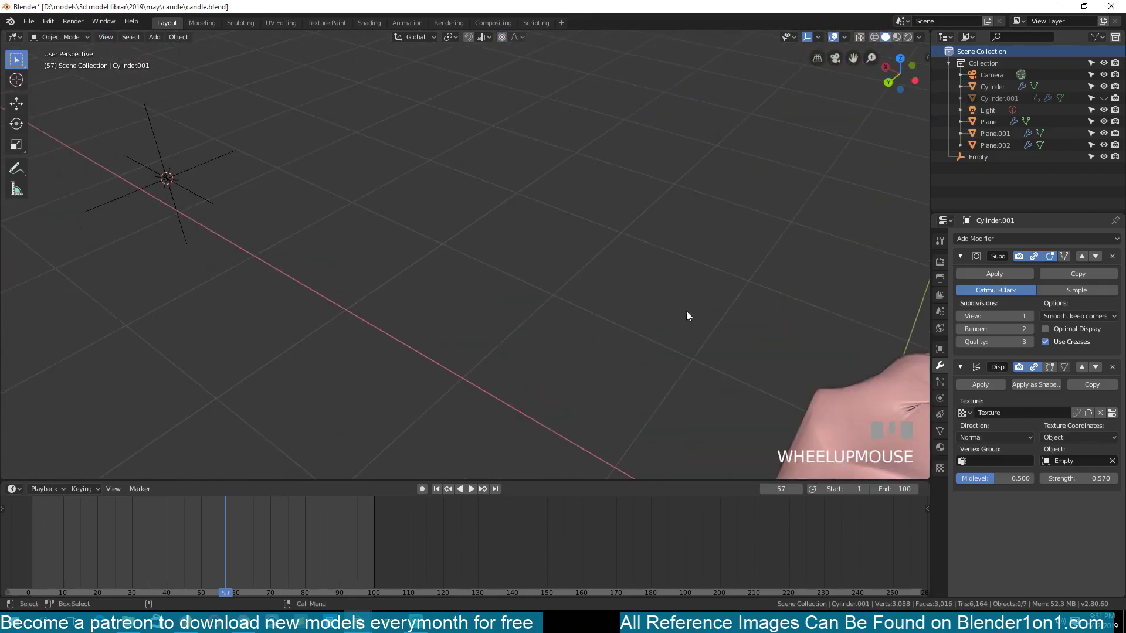
scroll(687, 311, down, 3)
key(alt+h)
key(grave)
middle_drag(665, 251, 586, 237)
click(631, 207)
key(g)
right_click(631, 207)
key(h)
Step: Examine the candle's carved top around the wick from several angles and up close
key(grave)
middle_drag(587, 237, 520, 245)
scroll(723, 324, up, 5)
scroll(522, 247, up, 4)
key(grave)
middle_drag(576, 261, 555, 248)
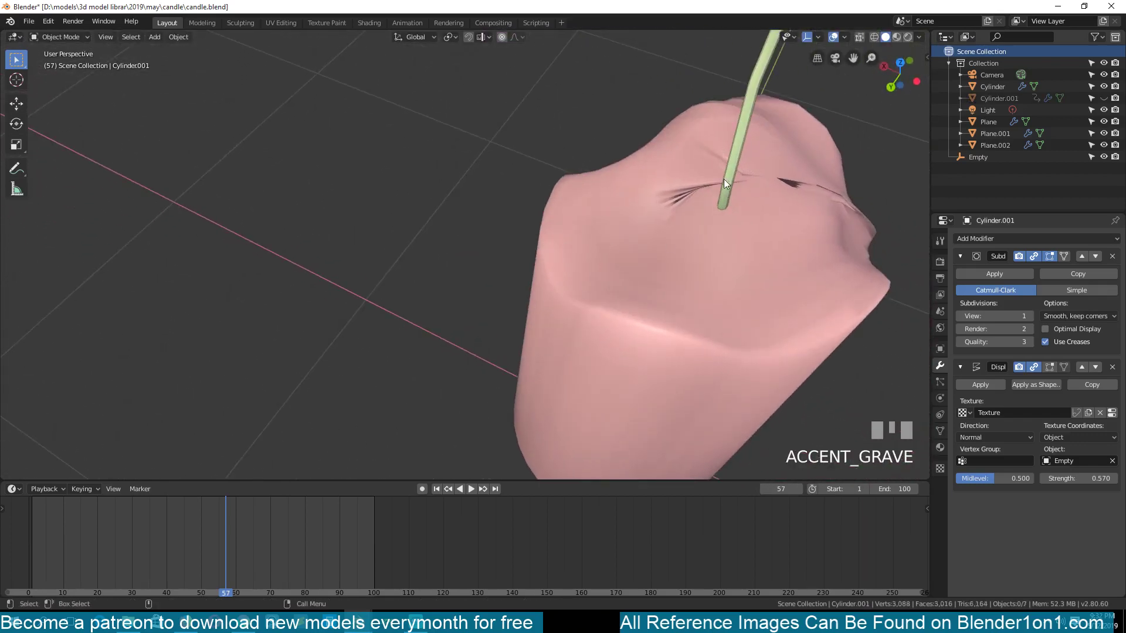
click(823, 212)
middle_drag(806, 237, 617, 116)
key(grave)
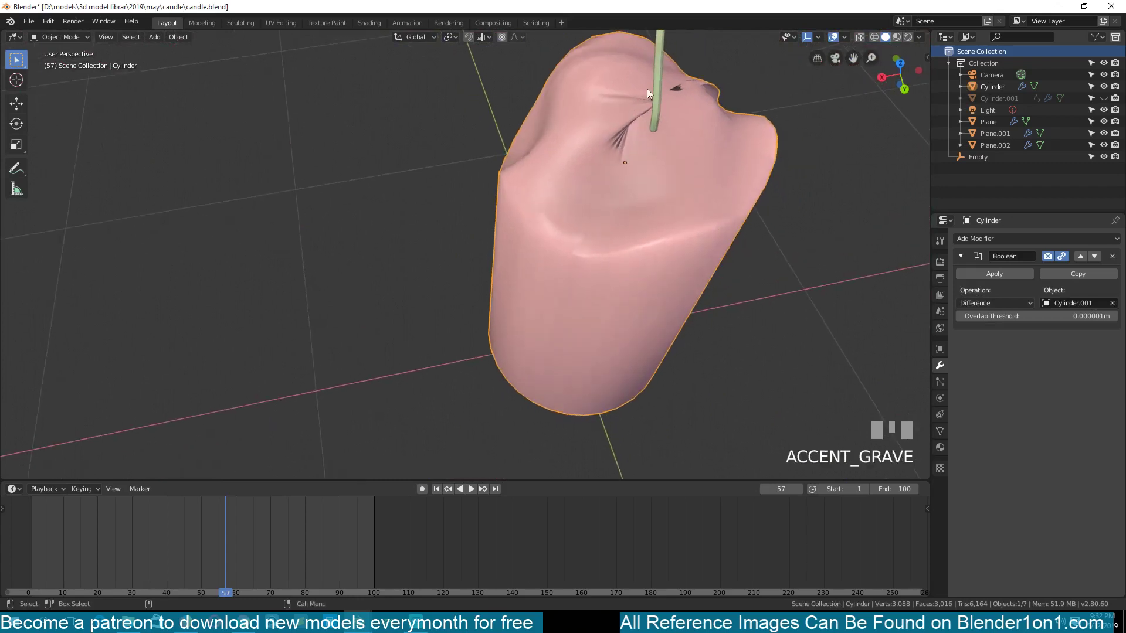
middle_drag(655, 89, 622, 127)
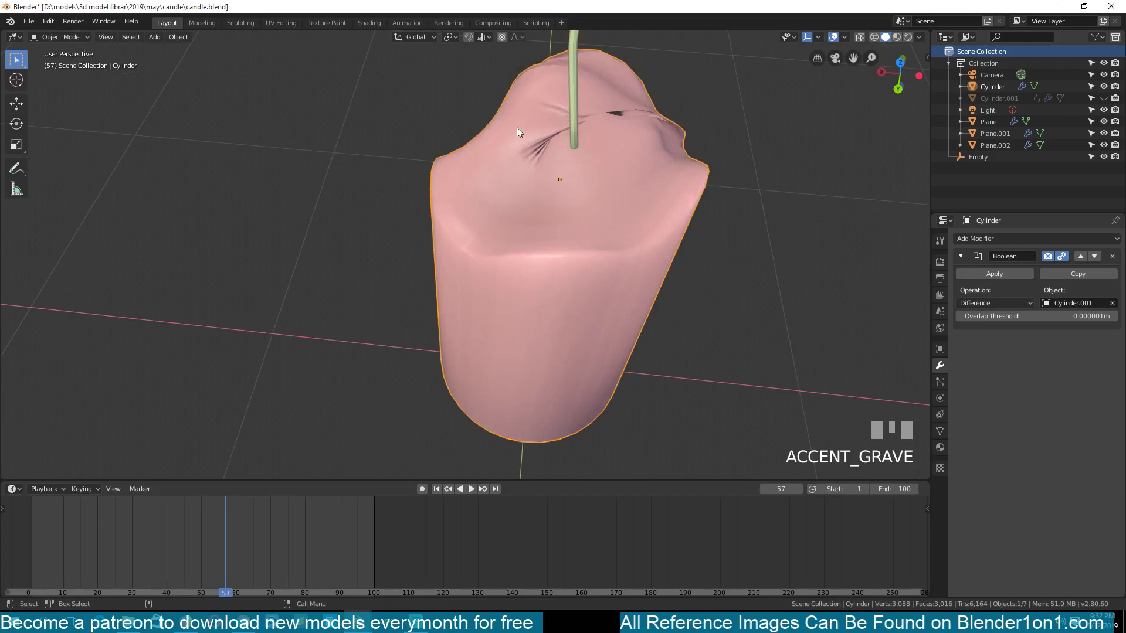
middle_drag(602, 149, 643, 159)
key(grave)
scroll(579, 160, down, 2)
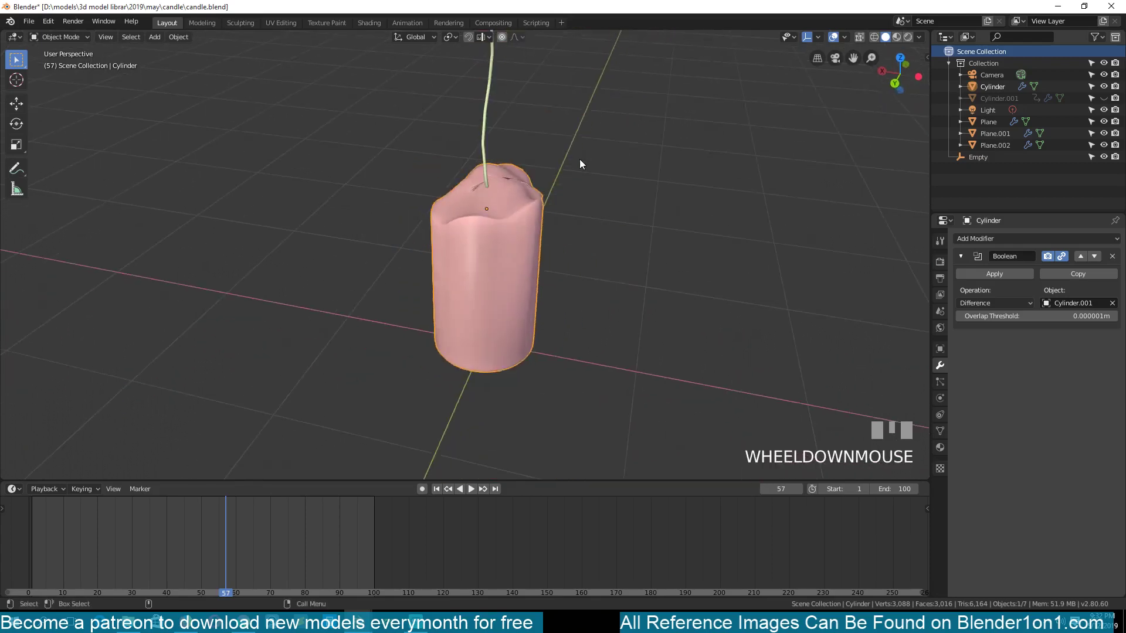
Step: Reveal the cutting cylinder and move a single vertex of its bottom cap along Z with proportional editing off
key(alt+h)
click(585, 180)
key(grave)
middle_drag(573, 142, 571, 194)
key(Tab)
click(517, 199)
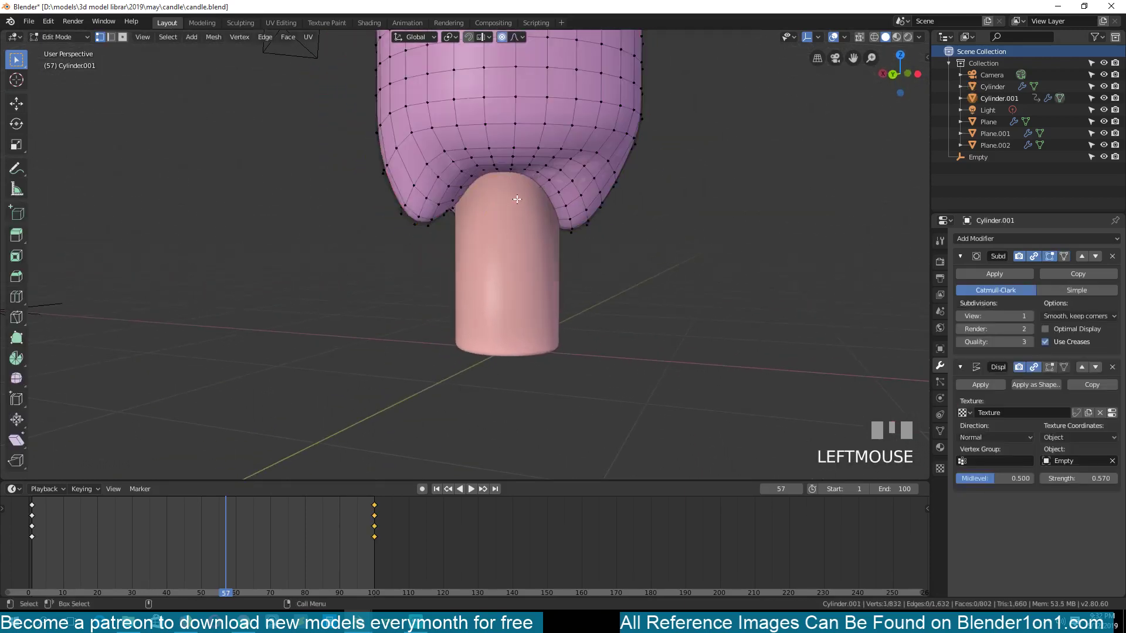
key(o)
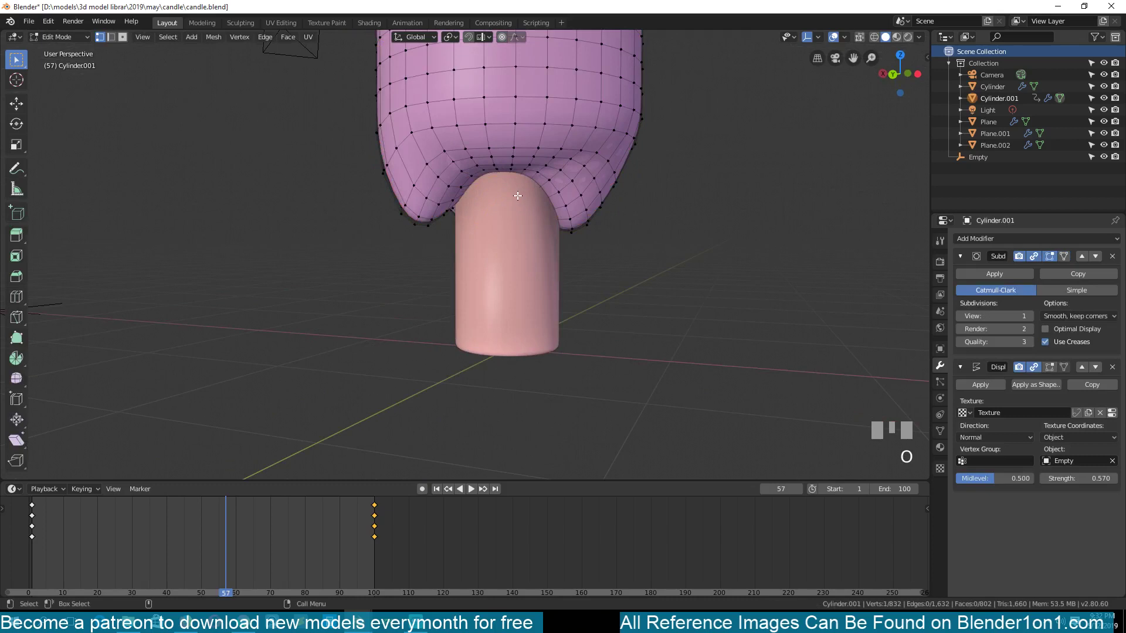
key(g)
key(z)
click(520, 220)
key(Tab)
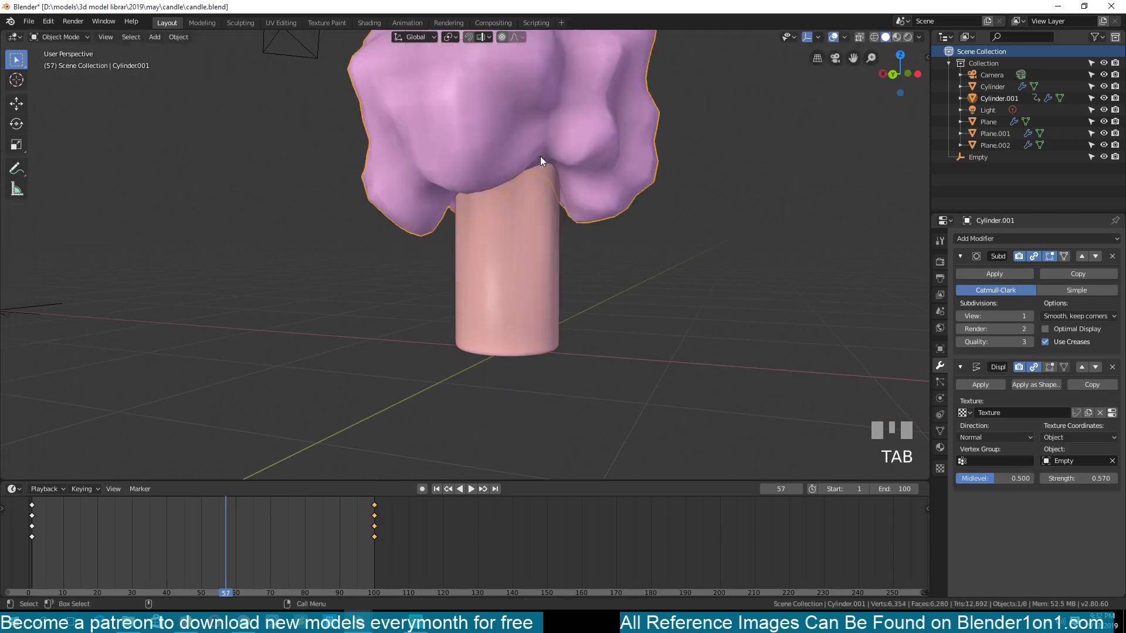
Step: Hide the candle and remove double vertices from the cutter's entire mesh
click(554, 309)
key(h)
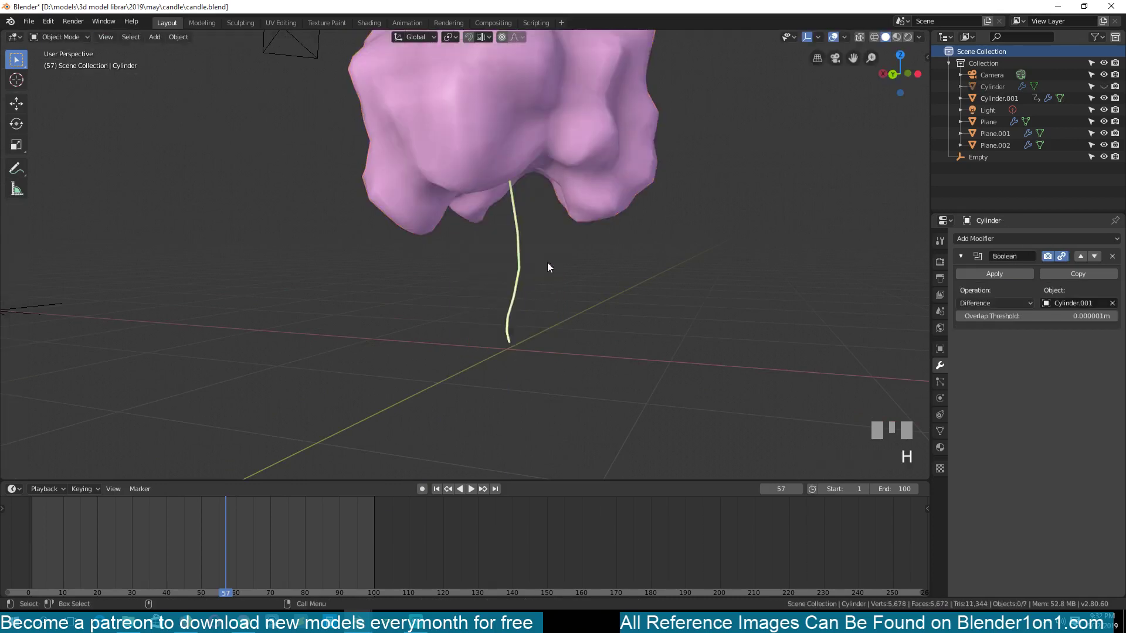
click(532, 159)
key(grave)
key(Tab)
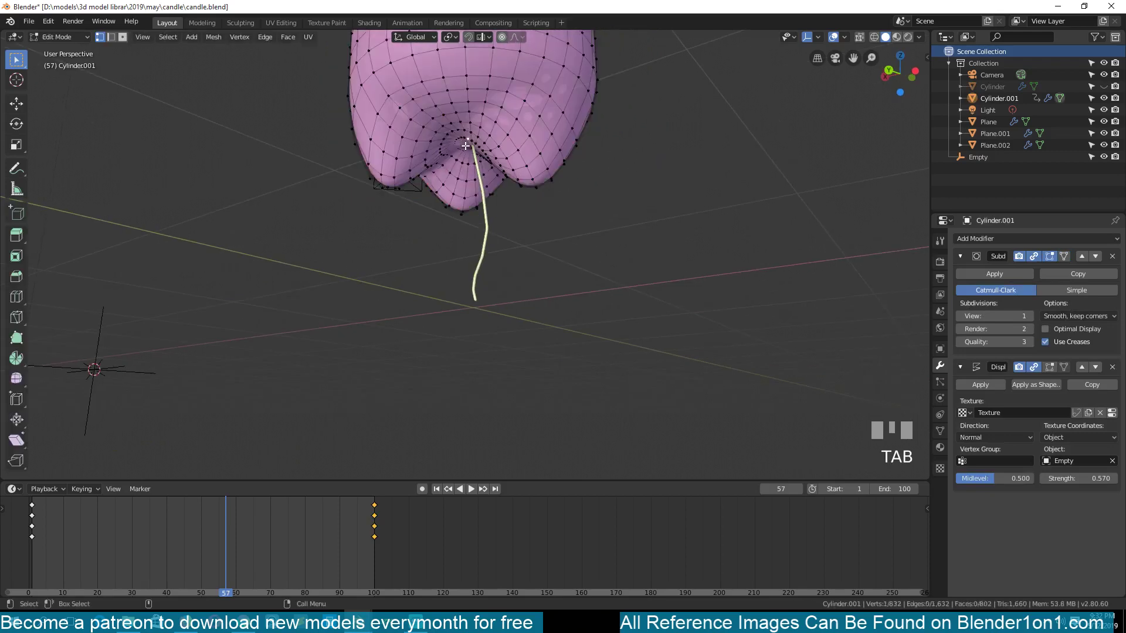
key(grave)
click(506, 131)
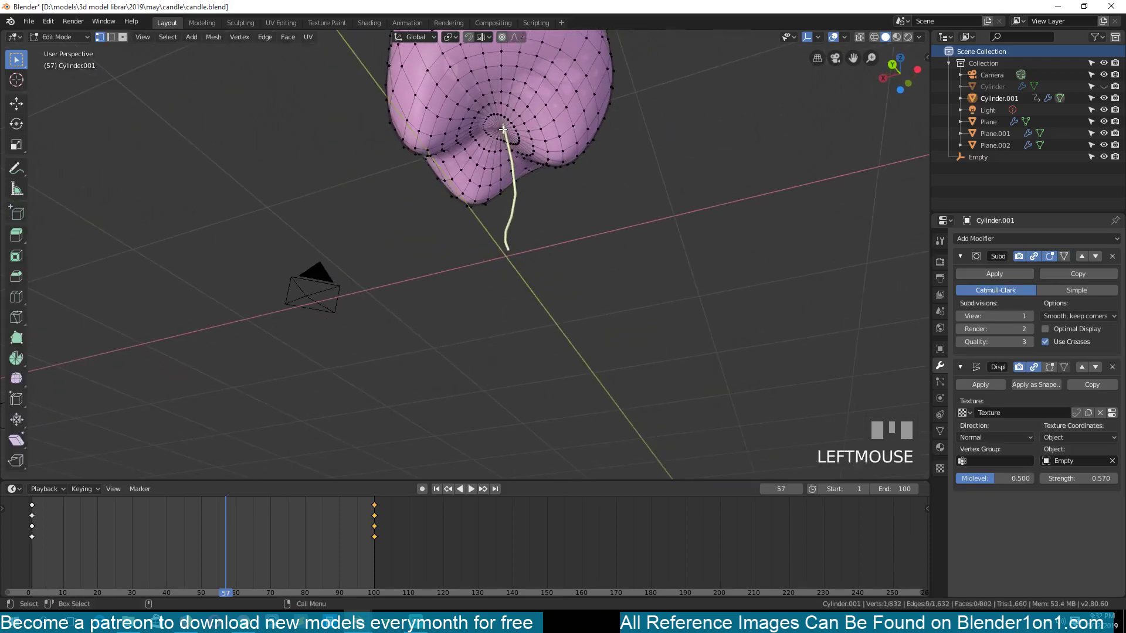
key(a)
right_click(539, 191)
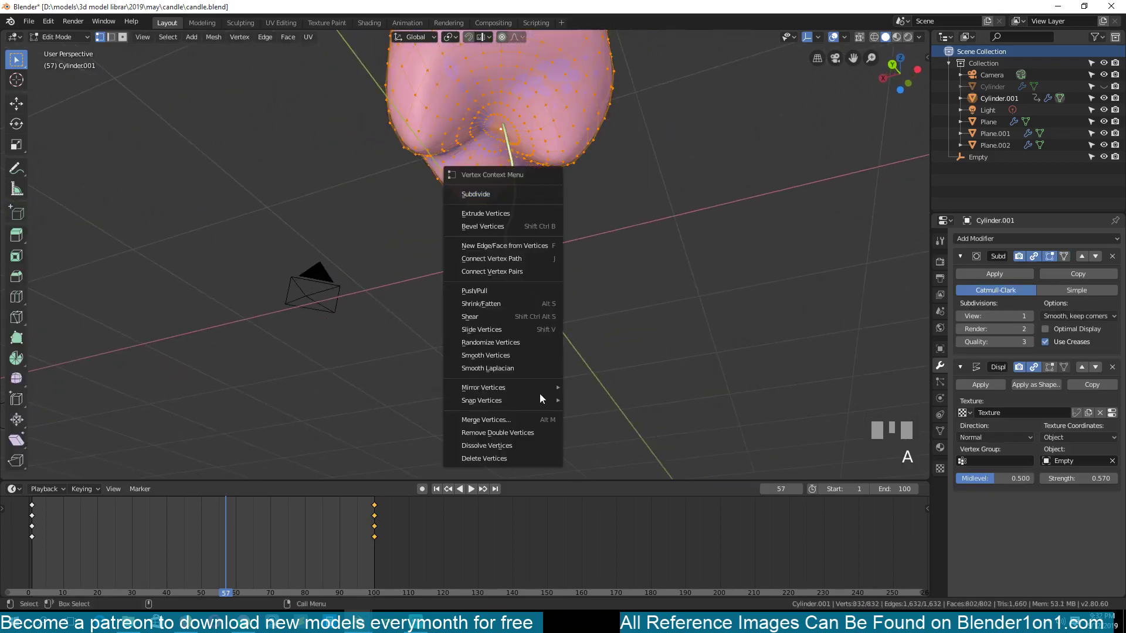
right_click(540, 433)
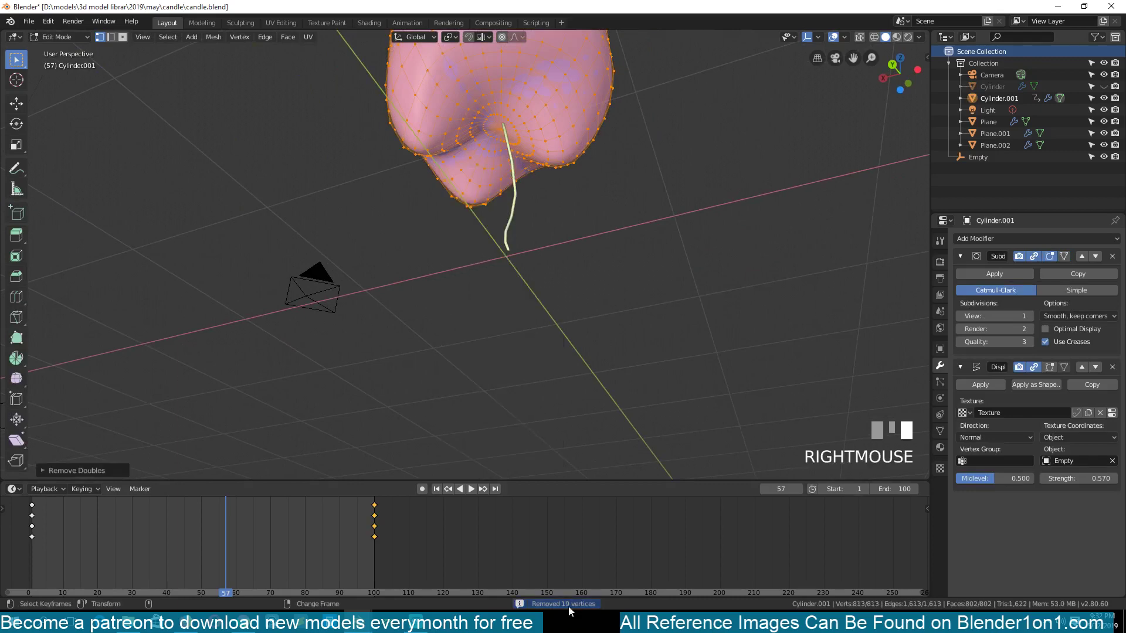
click(502, 132)
scroll(510, 158, up, 4)
shift+middle_drag(520, 184, 507, 292)
click(529, 126)
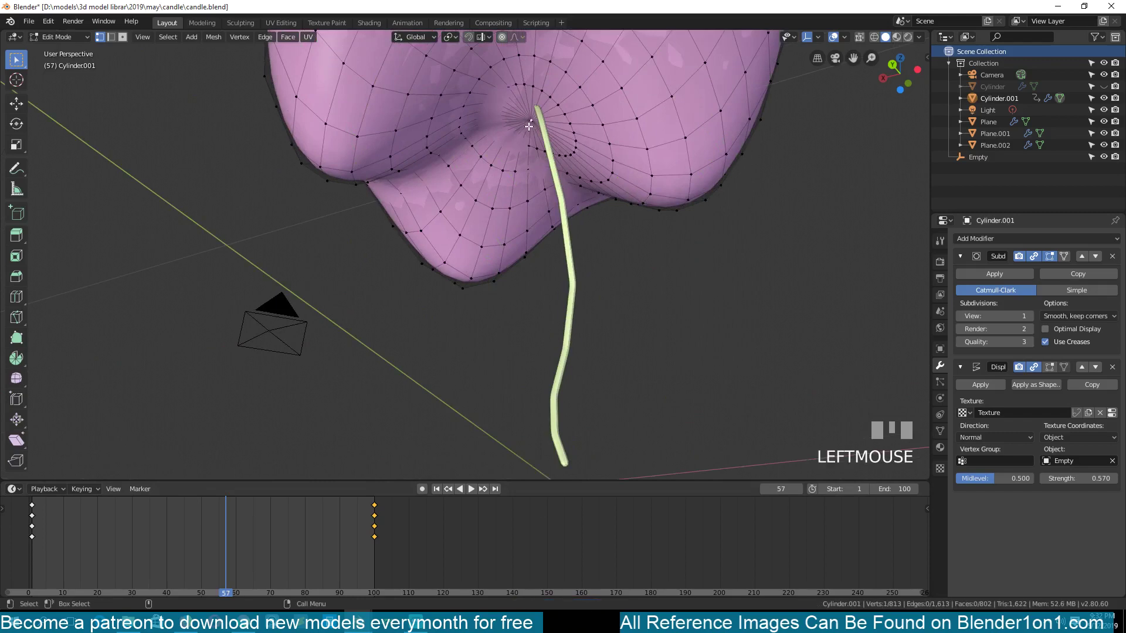
key(g)
right_click(523, 143)
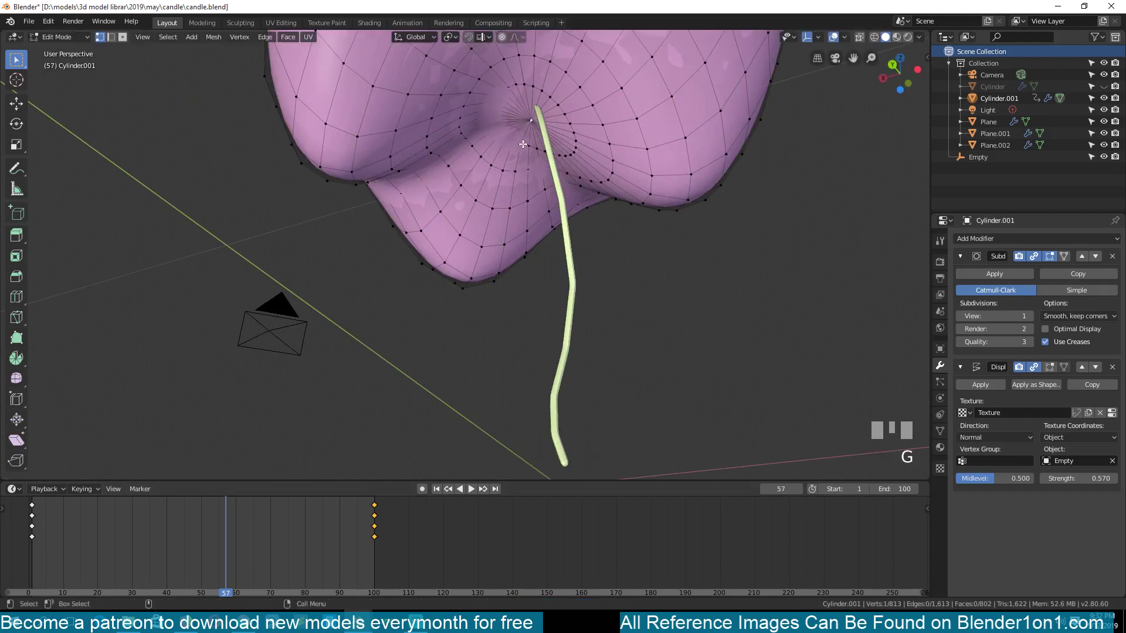
Step: Merge the vertices clustered in the middle of the cutter's bottom cap at their center, working in wireframe shading
scroll(545, 141, up, 1)
scroll(515, 264, up, 2)
key(z)
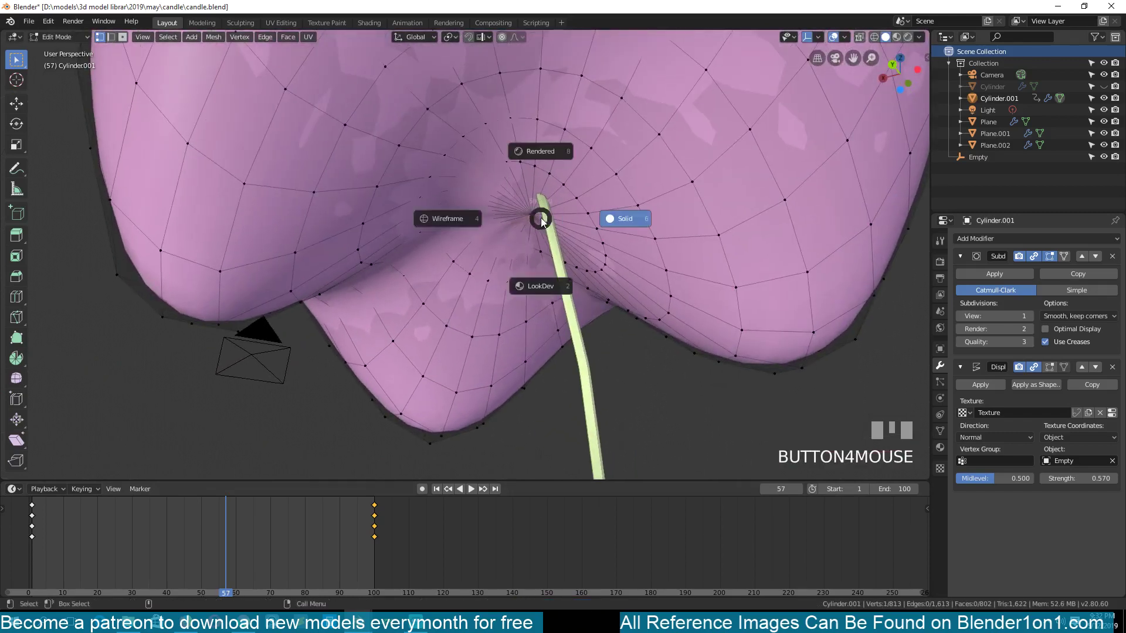
click(478, 218)
scroll(540, 218, up, 3)
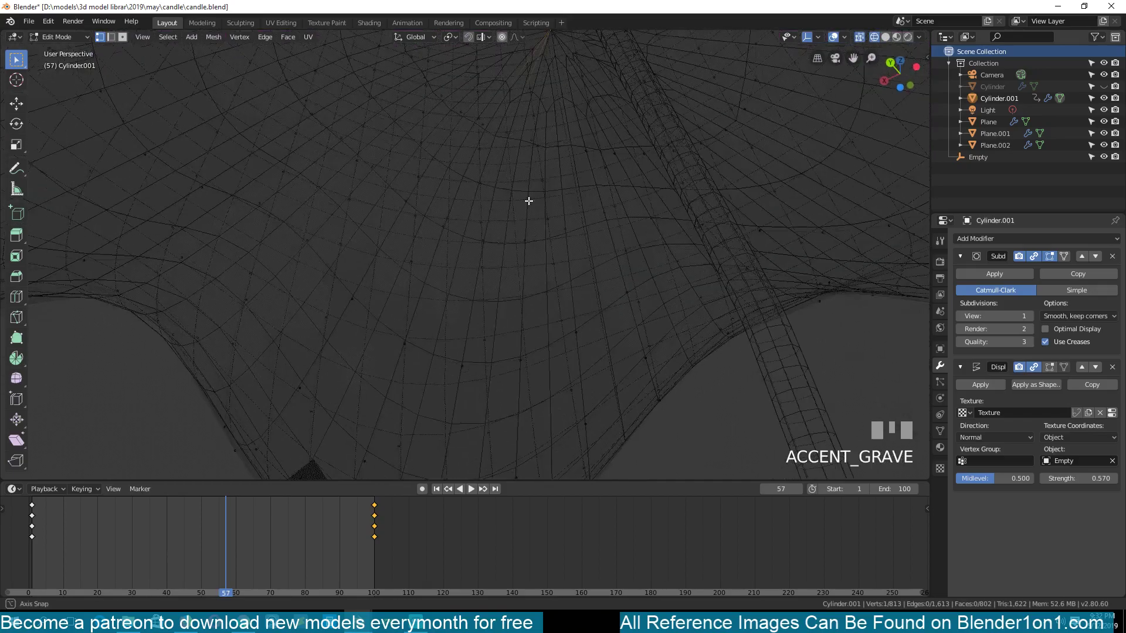
click(557, 130)
right_click(557, 131)
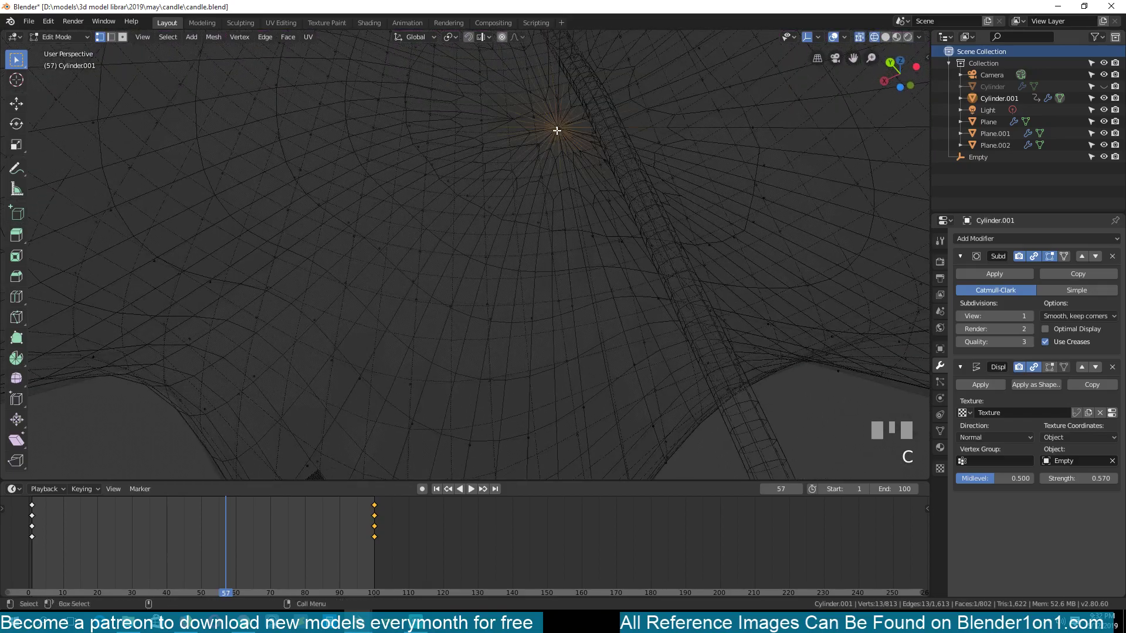
key(grave)
middle_drag(556, 131, 640, 129)
scroll(640, 129, down, 6)
scroll(640, 129, up, 8)
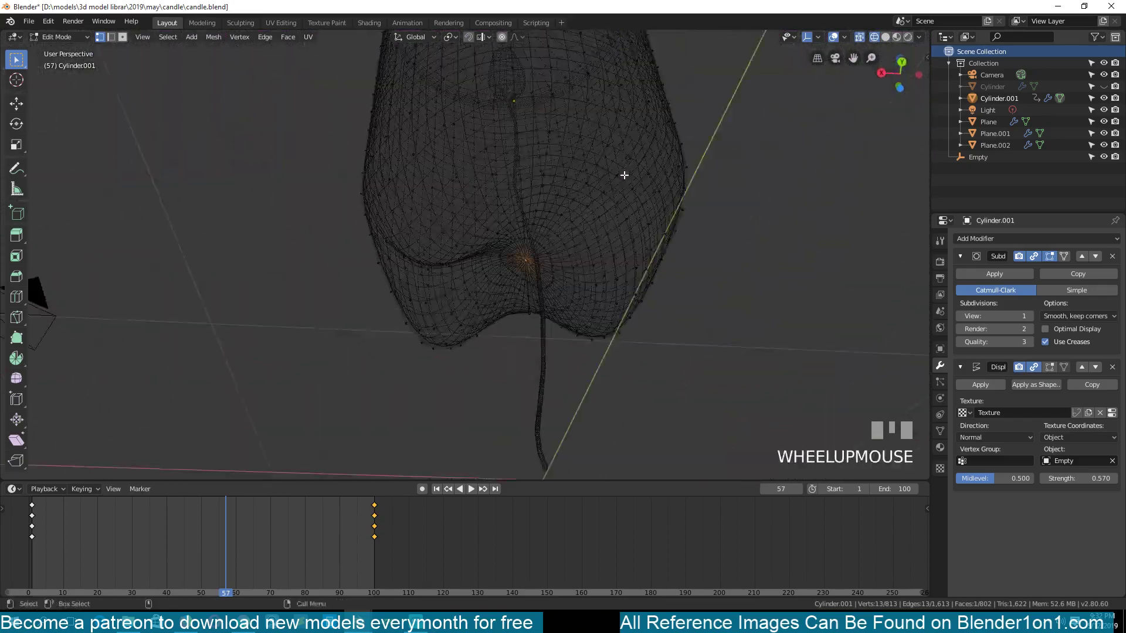
key(alt+m)
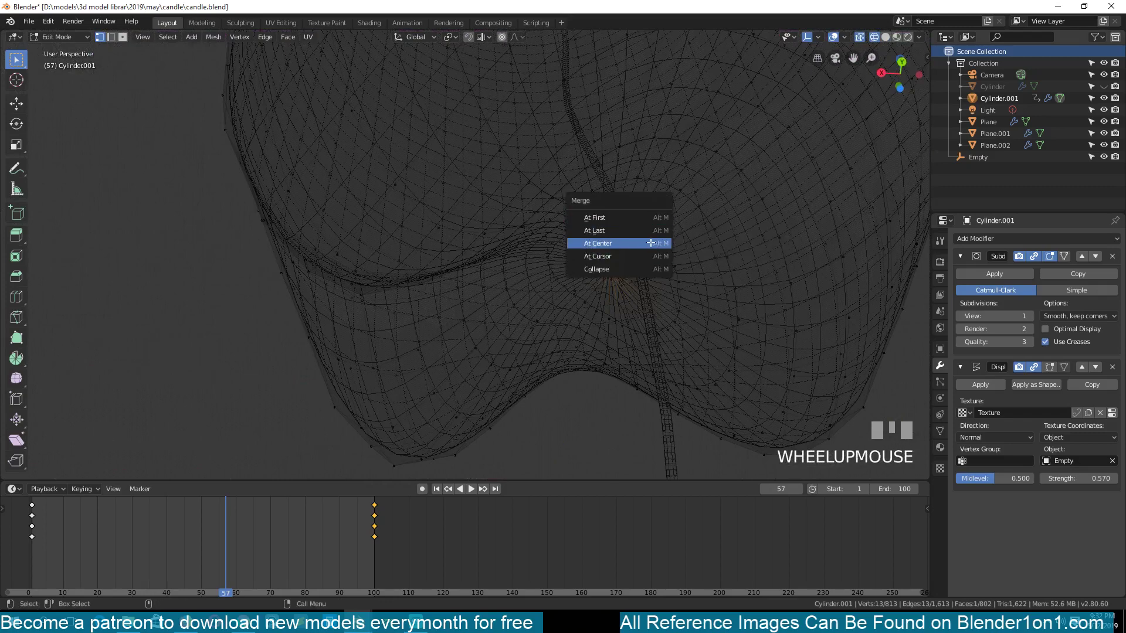
click(650, 242)
Step: Pull the merged center vertex of the cutter's bottom cap about 0.4 m down along Z with proportional editing at size 0.68
key(a)
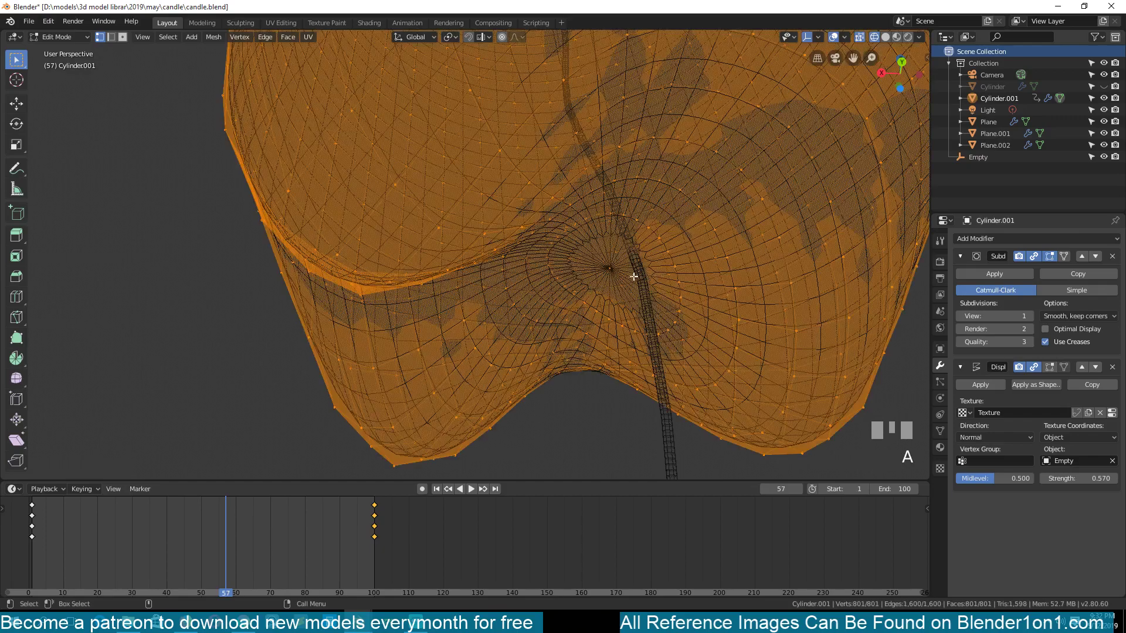
click(612, 270)
scroll(623, 269, down, 6)
key(z)
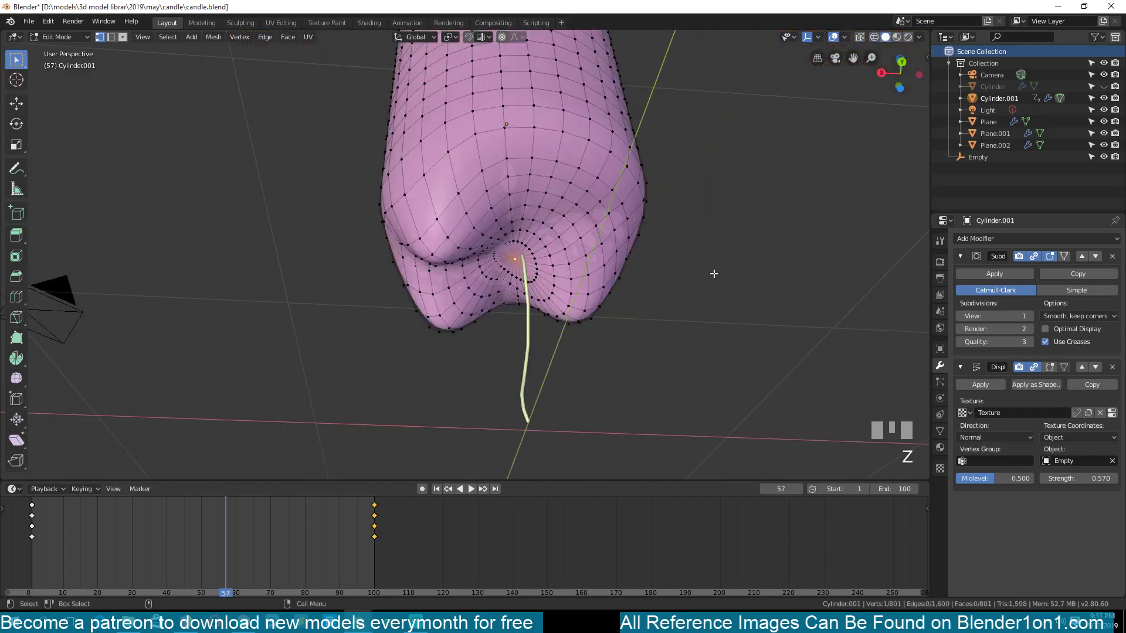
key(grave)
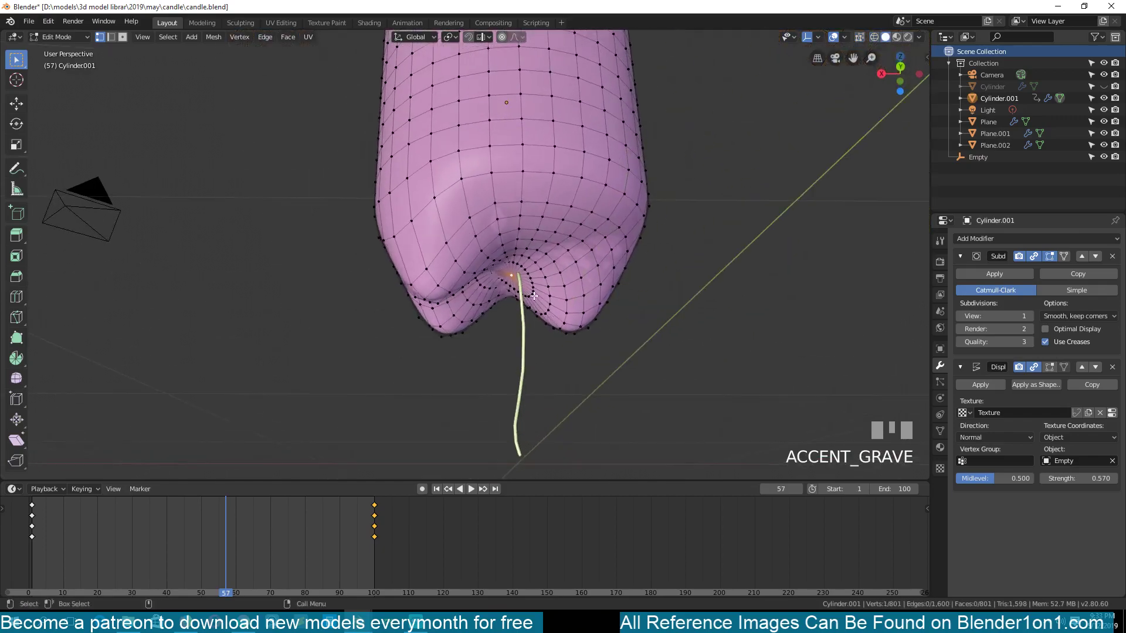
key(o)
key(g)
key(z)
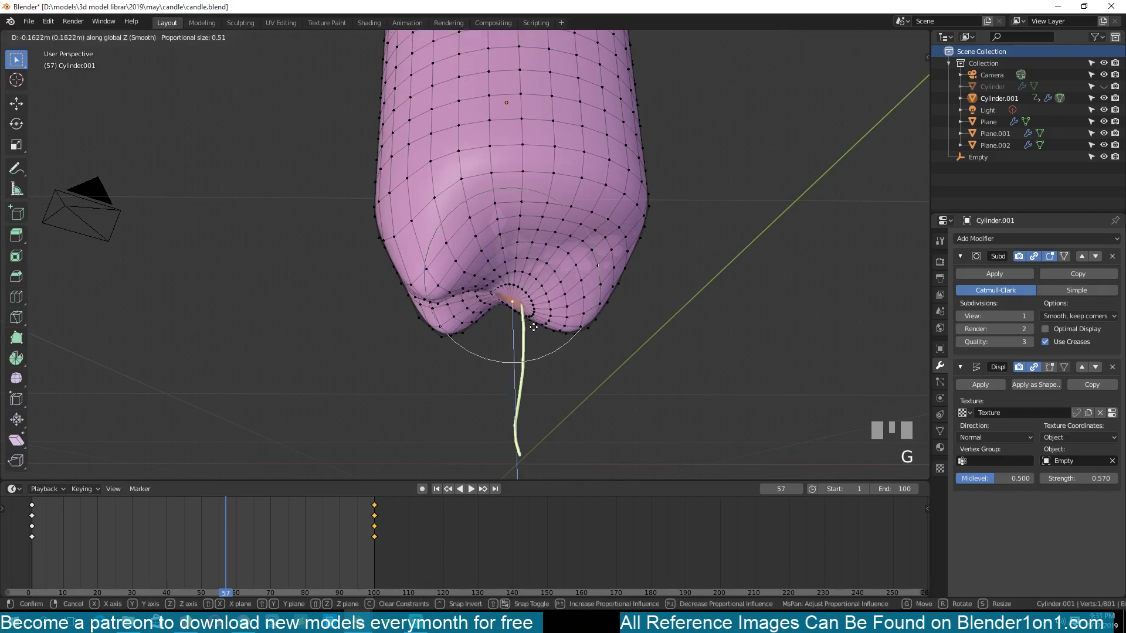
scroll(544, 361, up, 1)
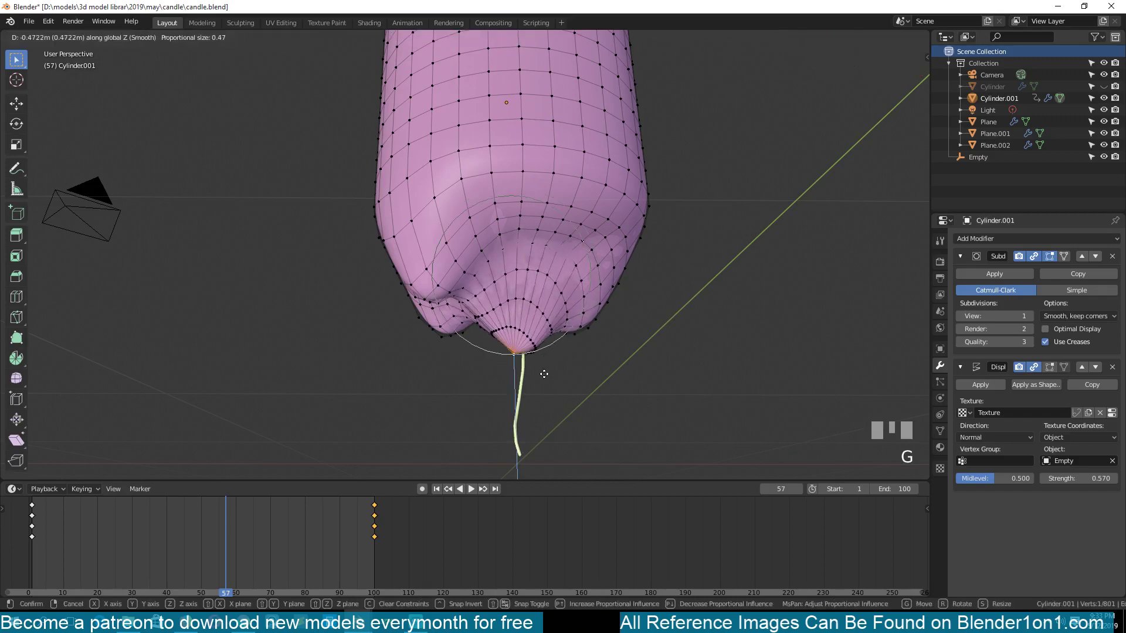
scroll(543, 366, down, 4)
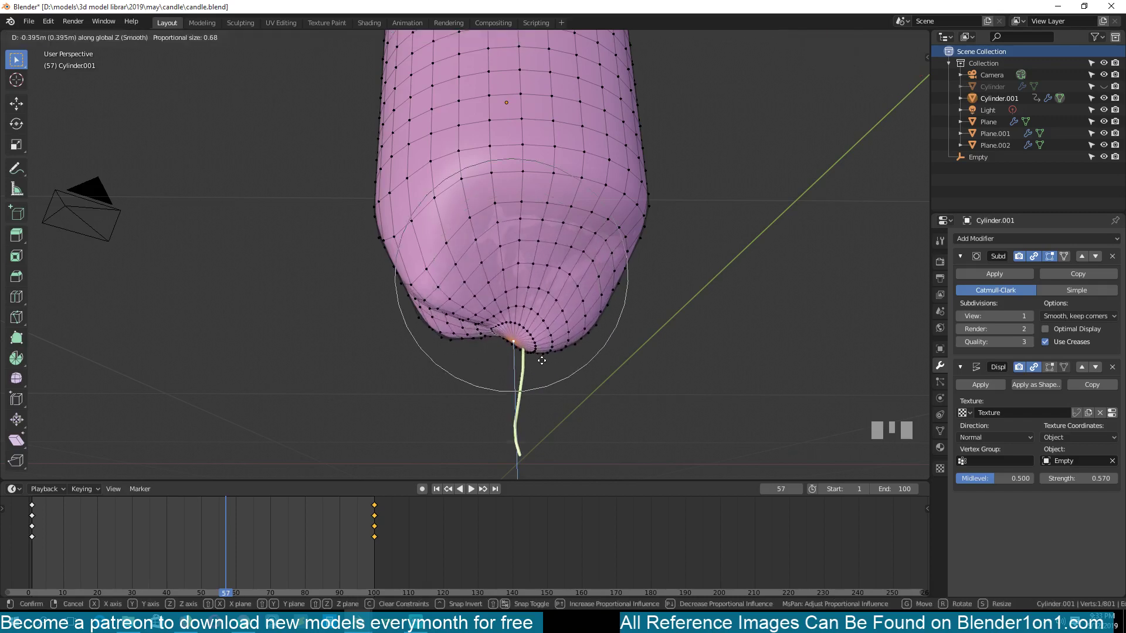
click(542, 360)
Step: Select four vertices spread around the cutter's side wall and scale them outward by about 1.42 with proportional editing
scroll(554, 248, down, 3)
key(grave)
click(563, 174)
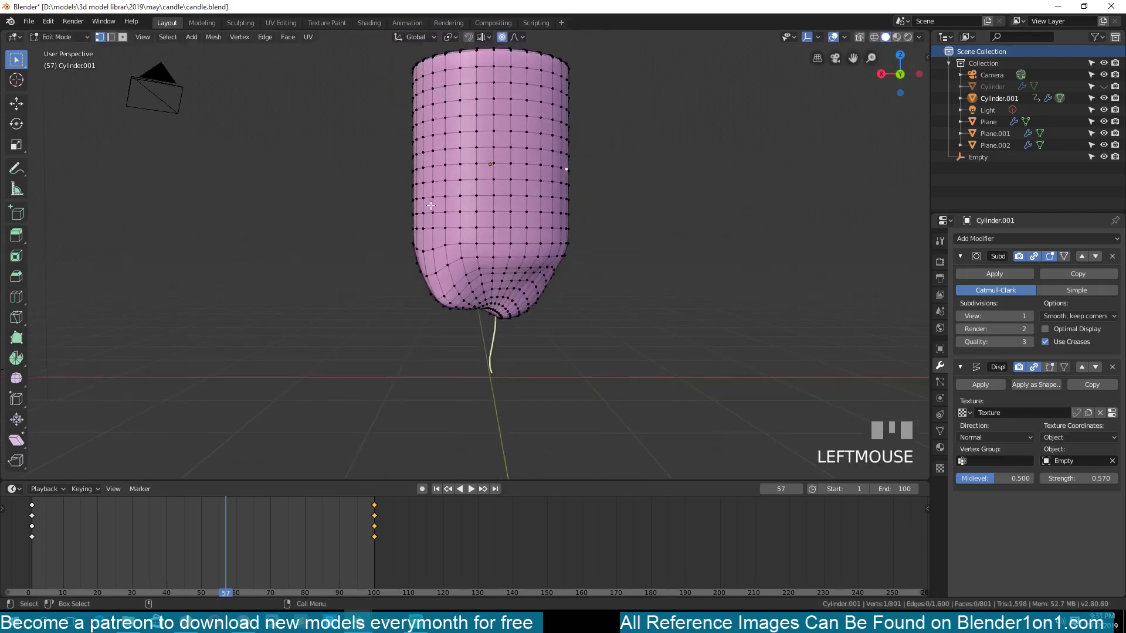
key(grave)
shift+click(483, 234)
key(grave)
shift+click(414, 199)
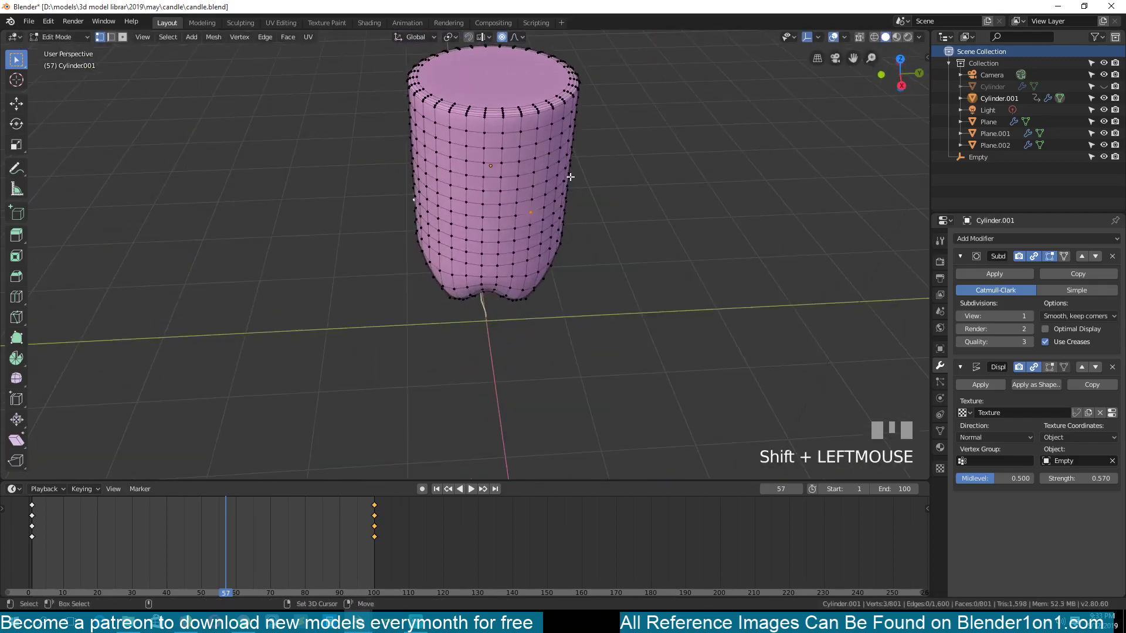
key(grave)
key(s)
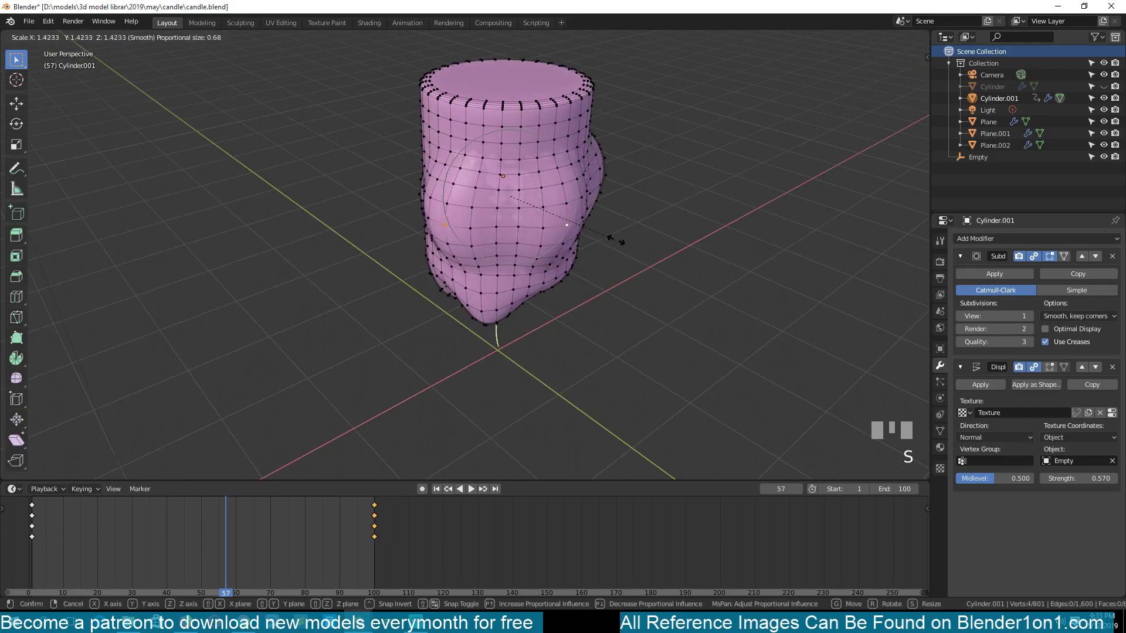
click(615, 239)
Step: Scale a pair of opposite vertices on the cutter's upper side wall outward with smooth proportional falloff
key(grave)
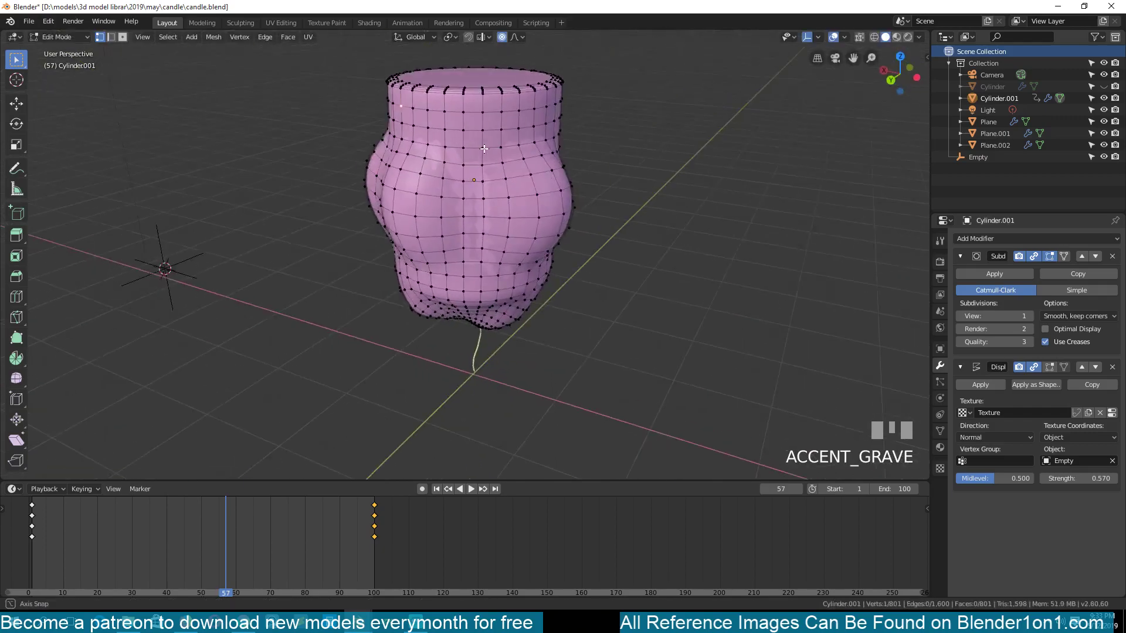
key(s)
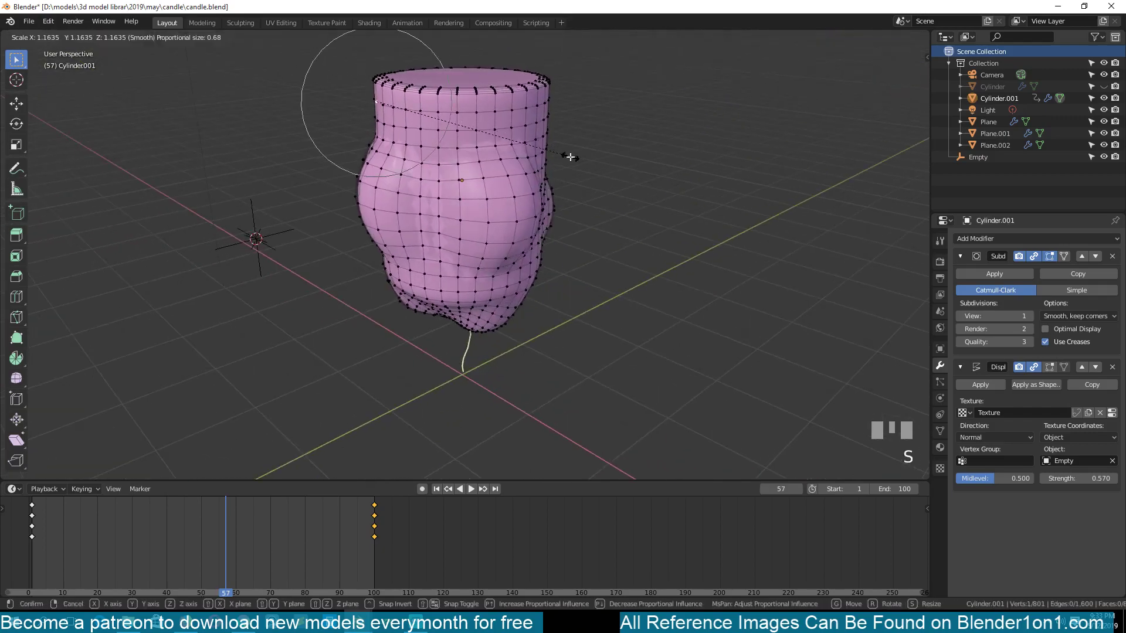
click(570, 157)
key(grave)
shift+click(553, 184)
key(s)
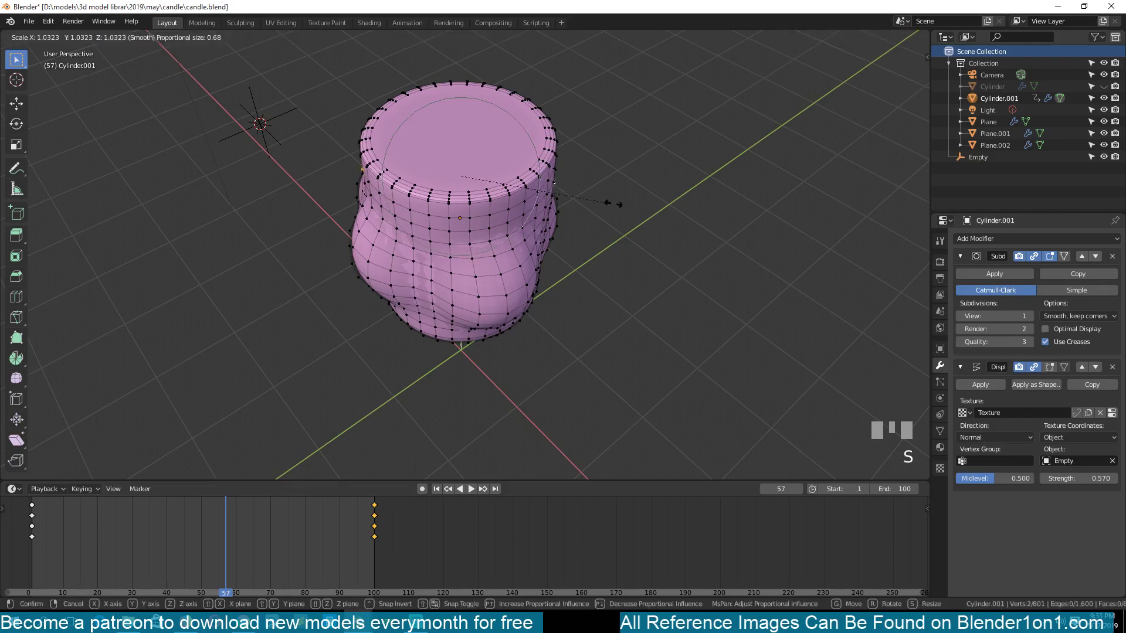
click(623, 204)
Step: Scale further side vertices of the cutter outward proportionally and return to Object Mode
key(grave)
click(427, 169)
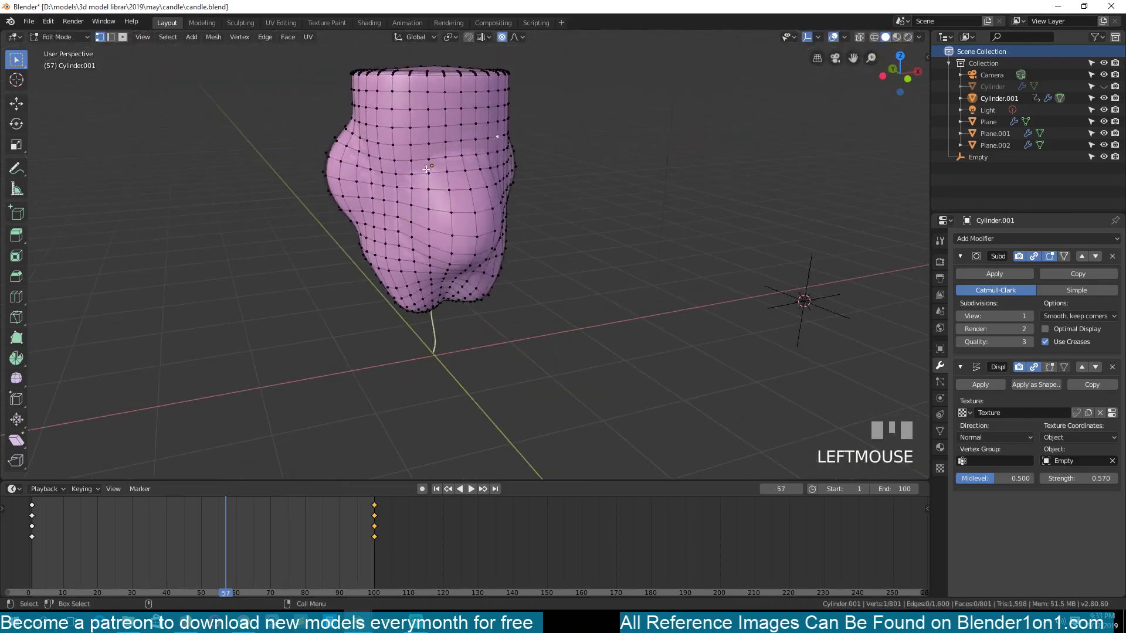
key(s)
mouse_move(539, 202)
middle_down()
mouse_move(508, 210)
mouse_move(590, 111)
mouse_move(519, 164)
mouse_move(578, 144)
mouse_move(557, 192)
middle_up()
click(538, 223)
key(grave)
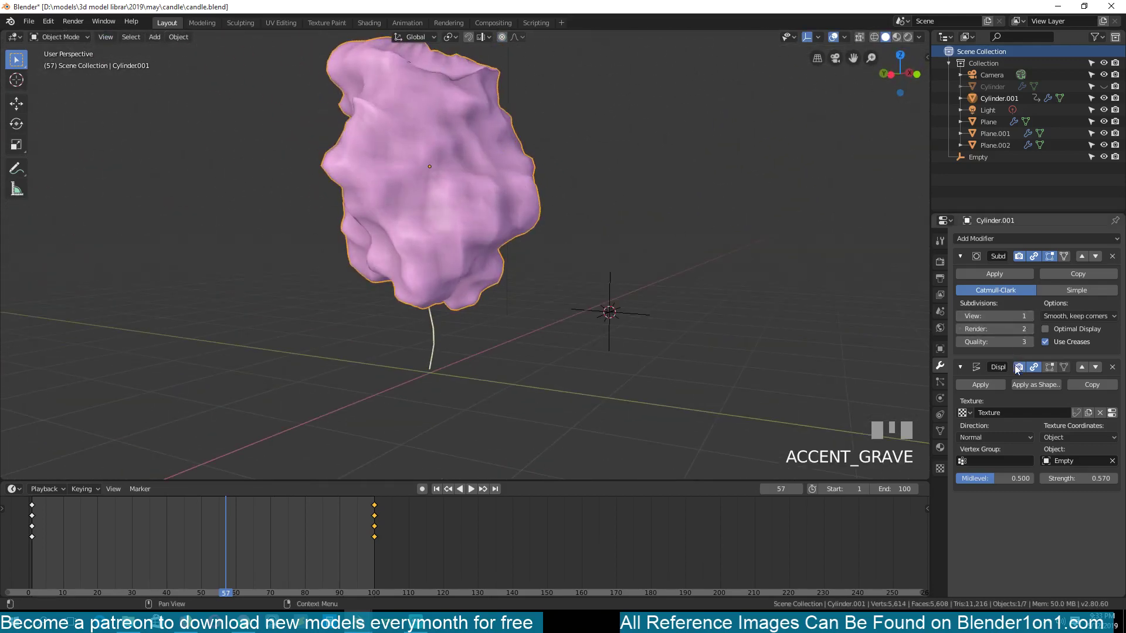
Step: Go to frame 5, reveal the hidden candle, and hide only the cutter
scroll(448, 220, down, 3)
key(alt+a)
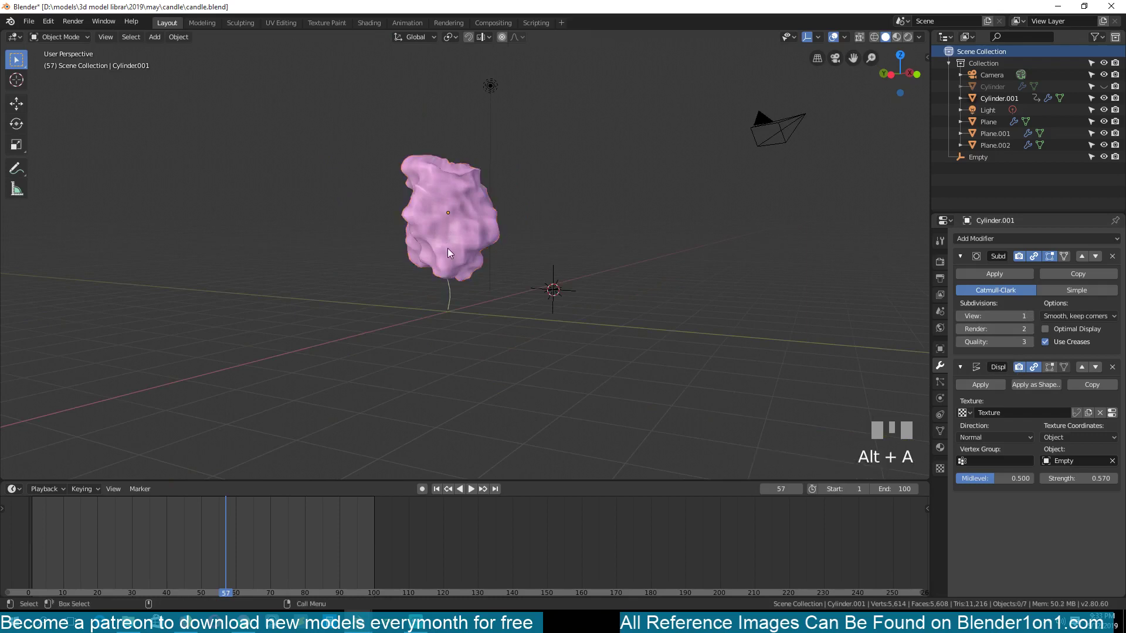
click(448, 252)
key(h)
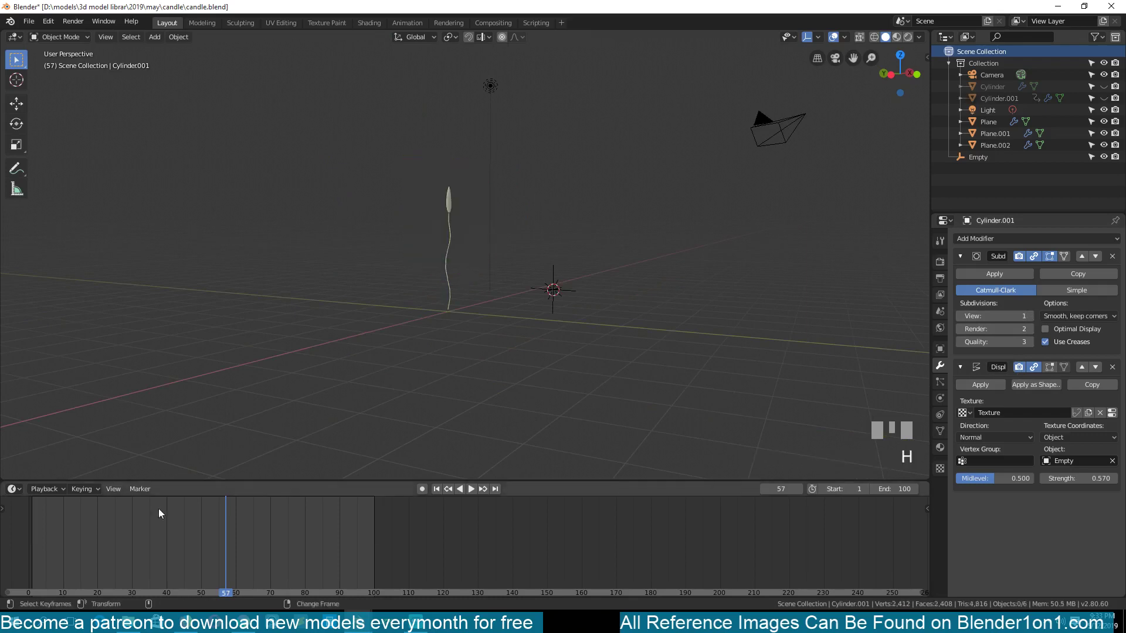
right_click(47, 541)
key(alt+h)
click(442, 106)
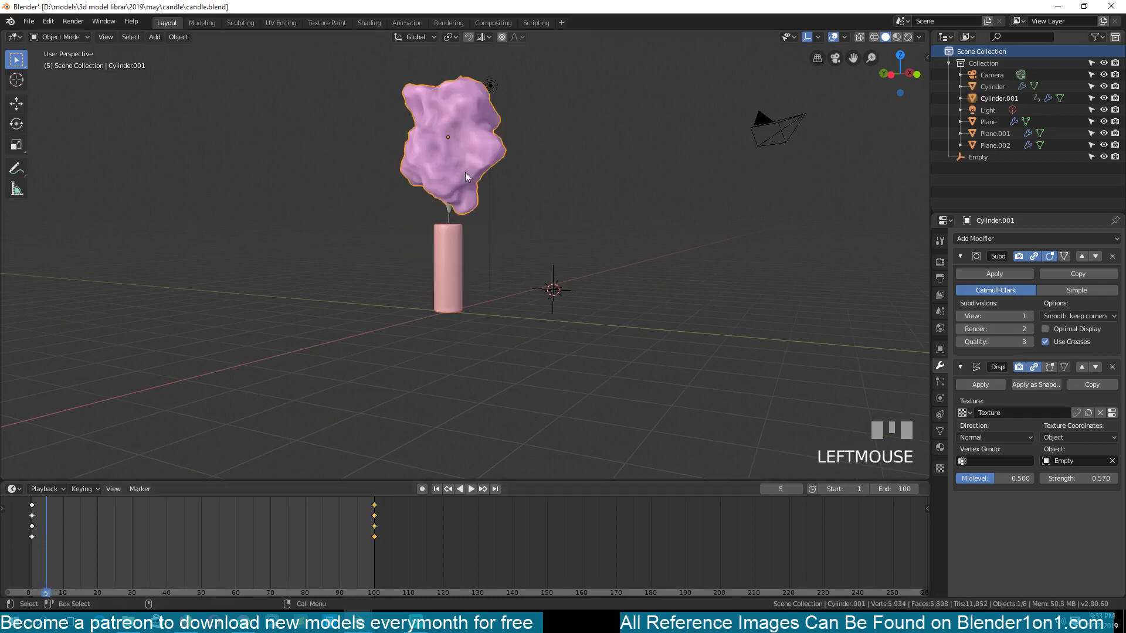
key(h)
Step: Scrub the timeline to frame 37 and back to 26, examining the candle's carved top from several angles
key(grave)
middle_drag(494, 288, 549, 340)
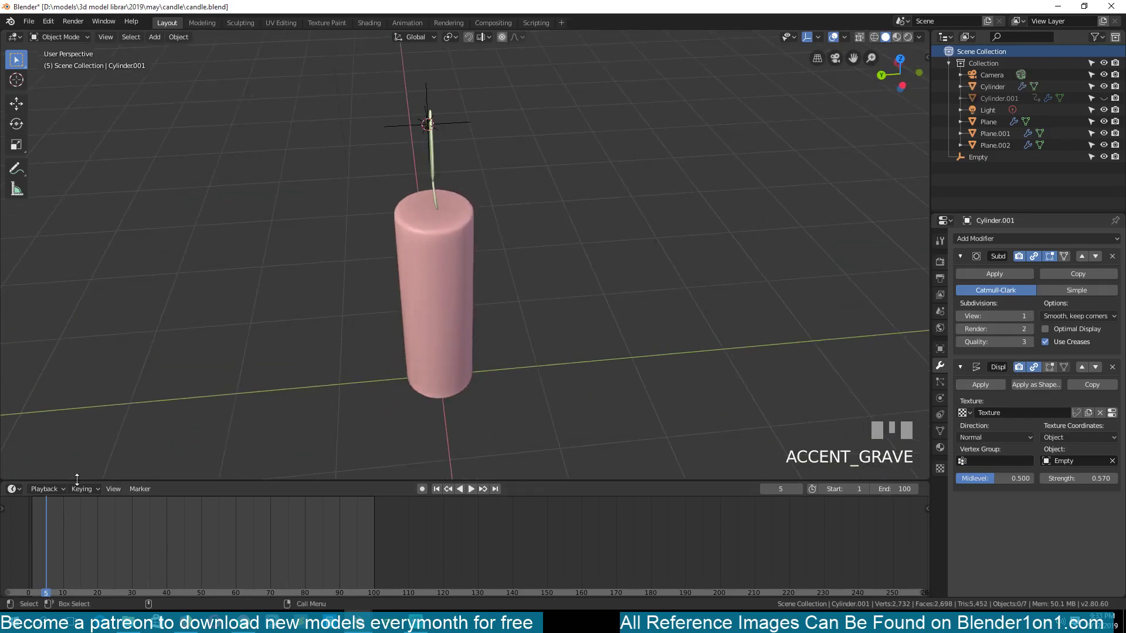
right_drag(29, 514, 156, 502)
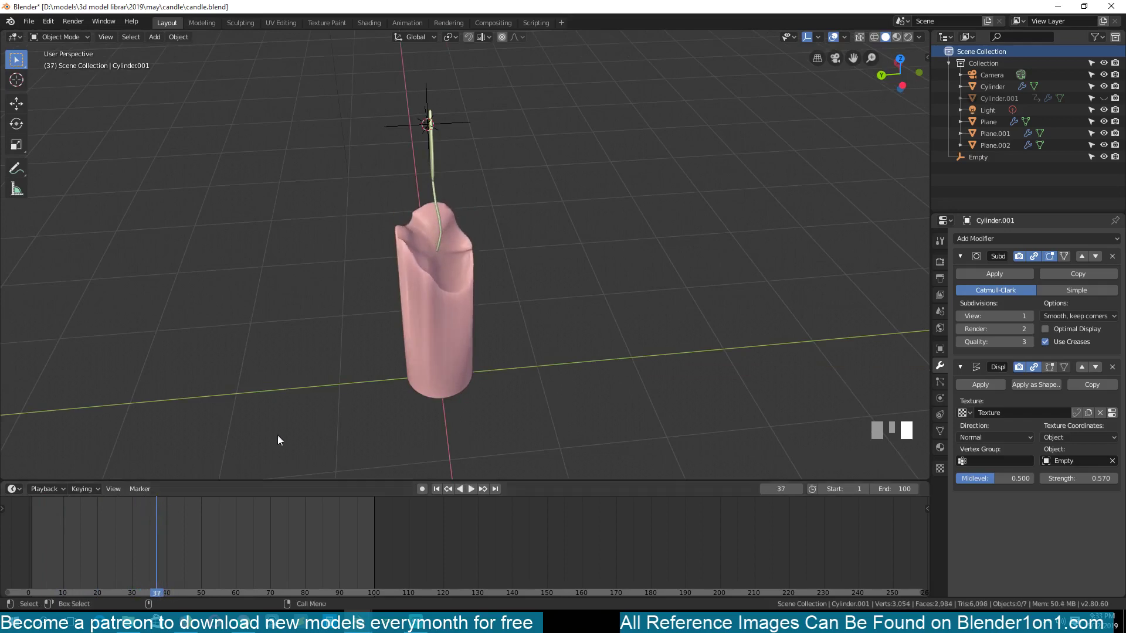
key(grave)
middle_drag(396, 331, 417, 380)
middle_drag(377, 291, 333, 372)
middle_drag(382, 243, 347, 212)
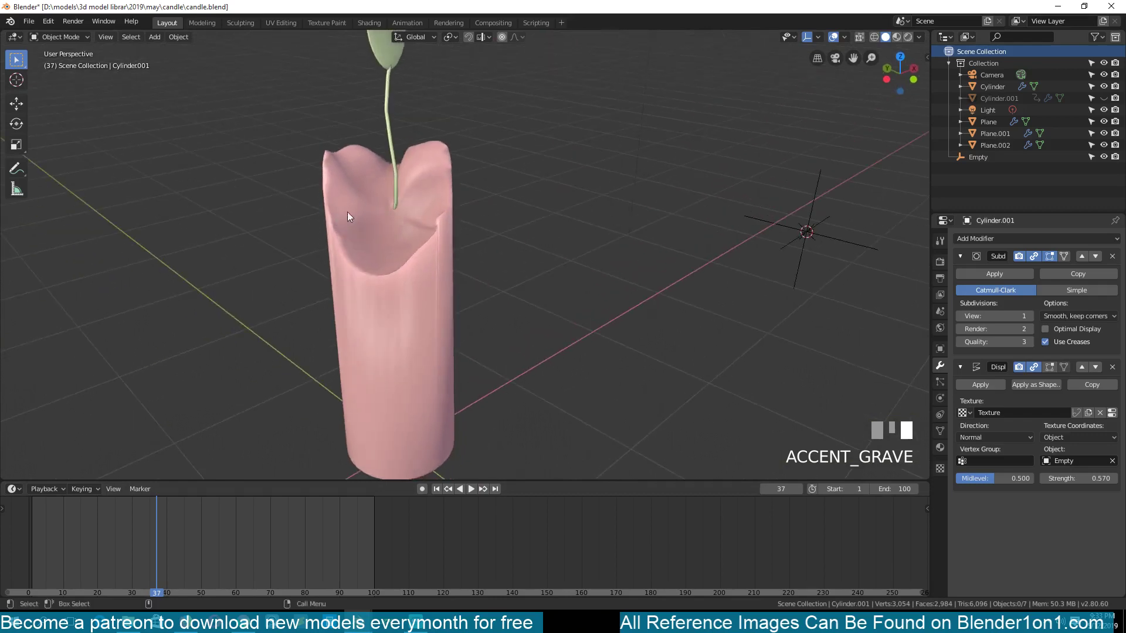
mouse_move(121, 524)
right_down()
mouse_move(150, 536)
mouse_move(118, 534)
right_up()
middle_drag(234, 335, 199, 440)
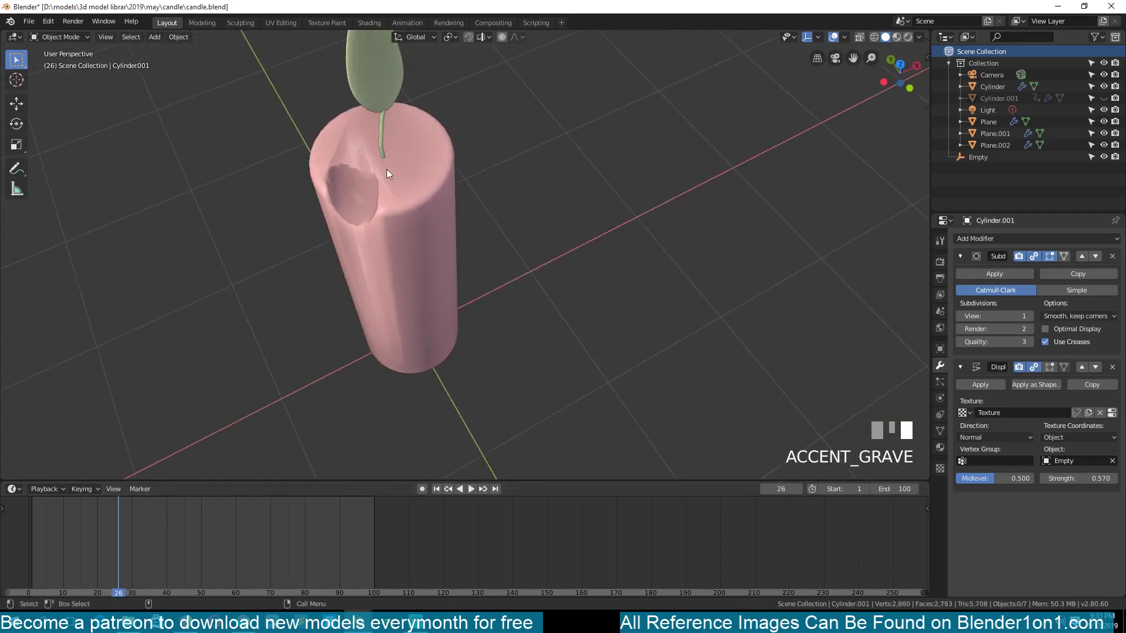
Step: Reveal the cutter and raise the low vertex at its underside's edge about 0.09 m with proportional editing
key(alt+h)
middle_drag(403, 186, 318, 116)
key(grave)
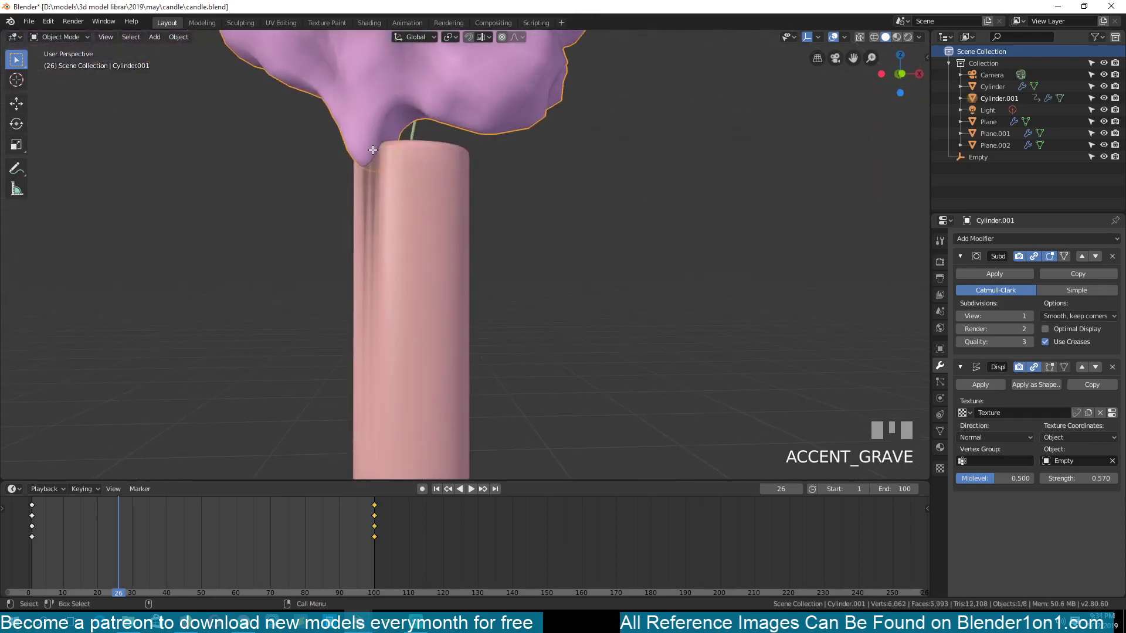
key(Tab)
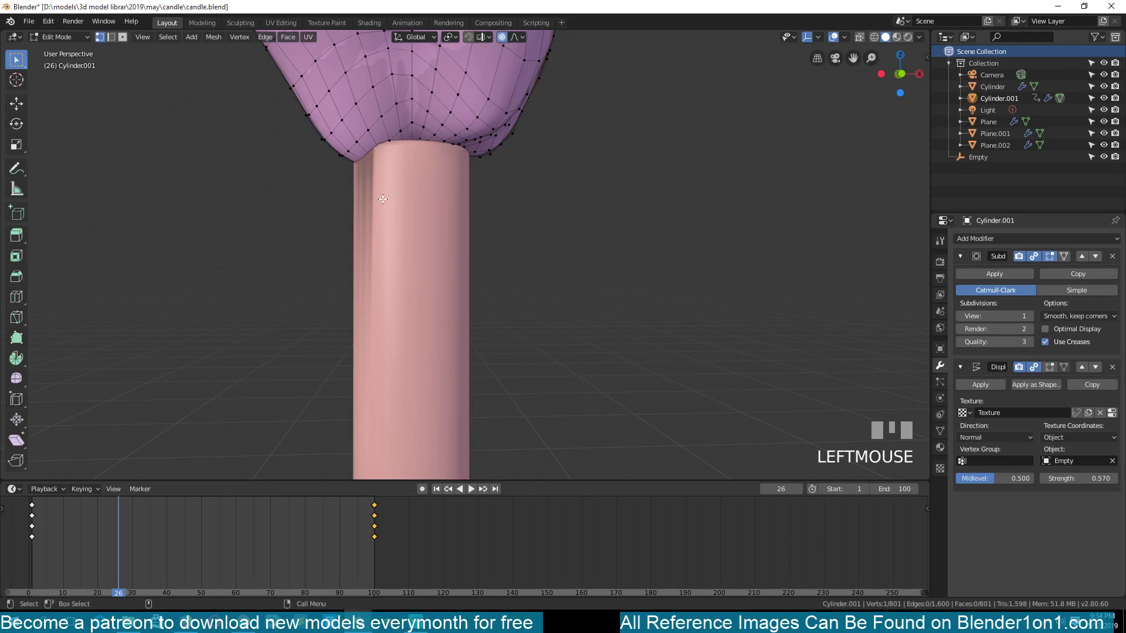
key(o)
key(g)
right_click(382, 193)
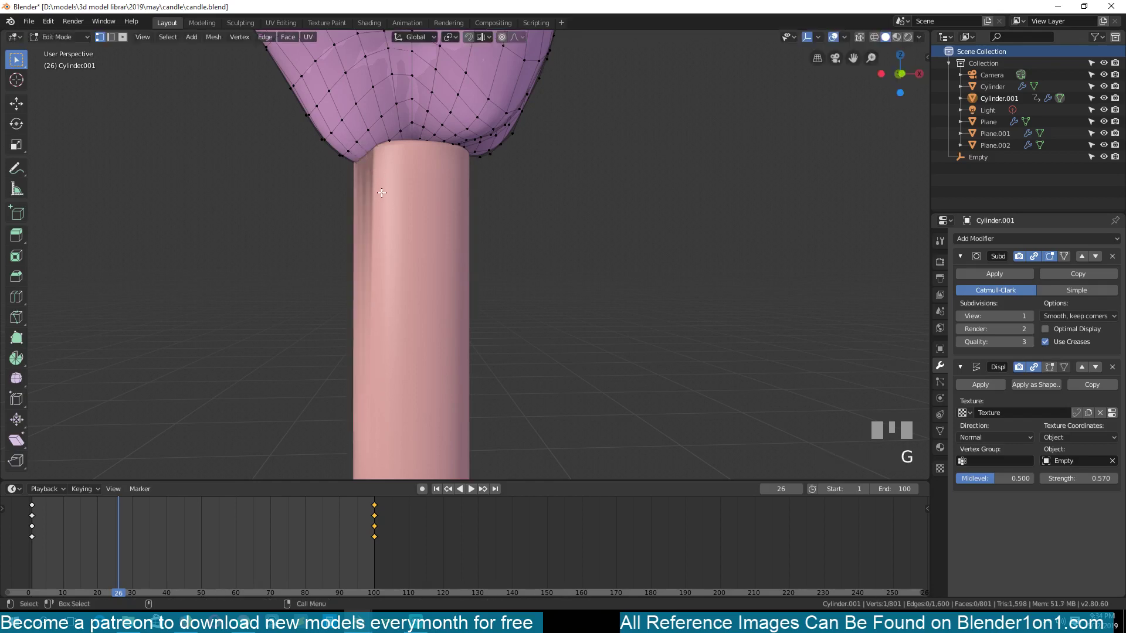
key(g)
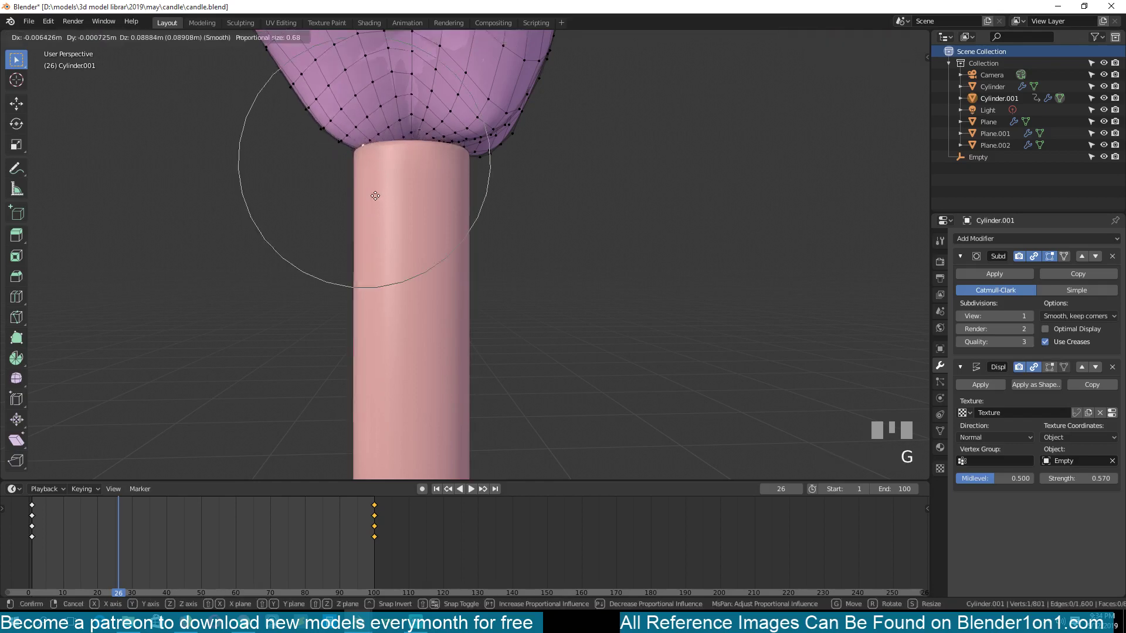
click(376, 191)
Step: Lower the cutter's underside vertex near the wick about 0.1 m along Z with a proportional size of 0.29
key(grave)
scroll(364, 221, up, 3)
shift+middle_drag(365, 221, 378, 205)
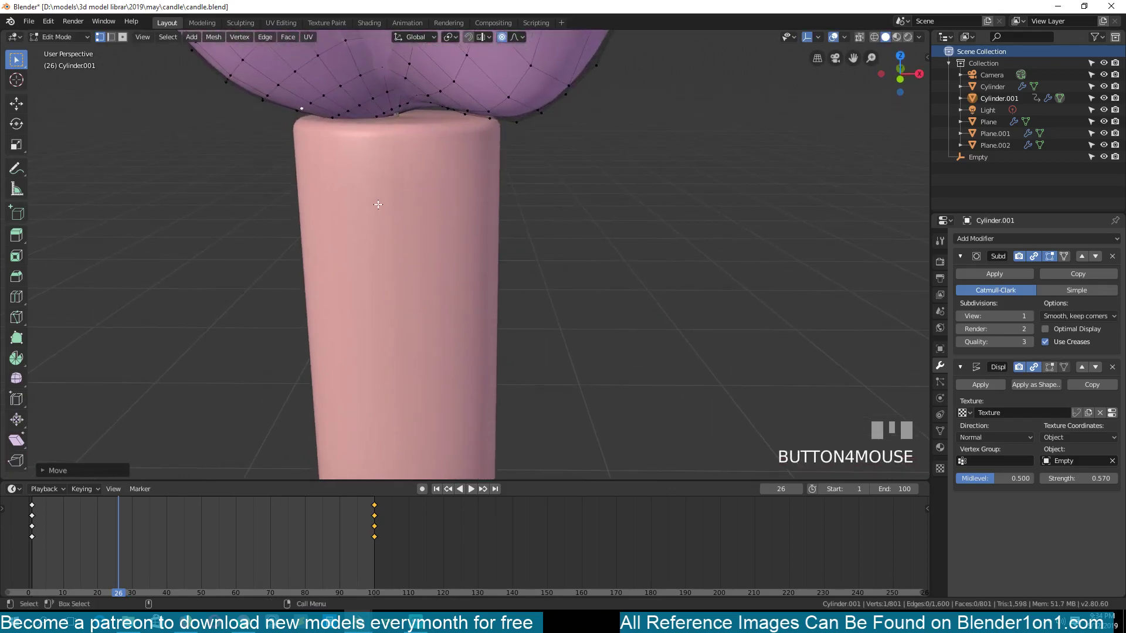
click(395, 110)
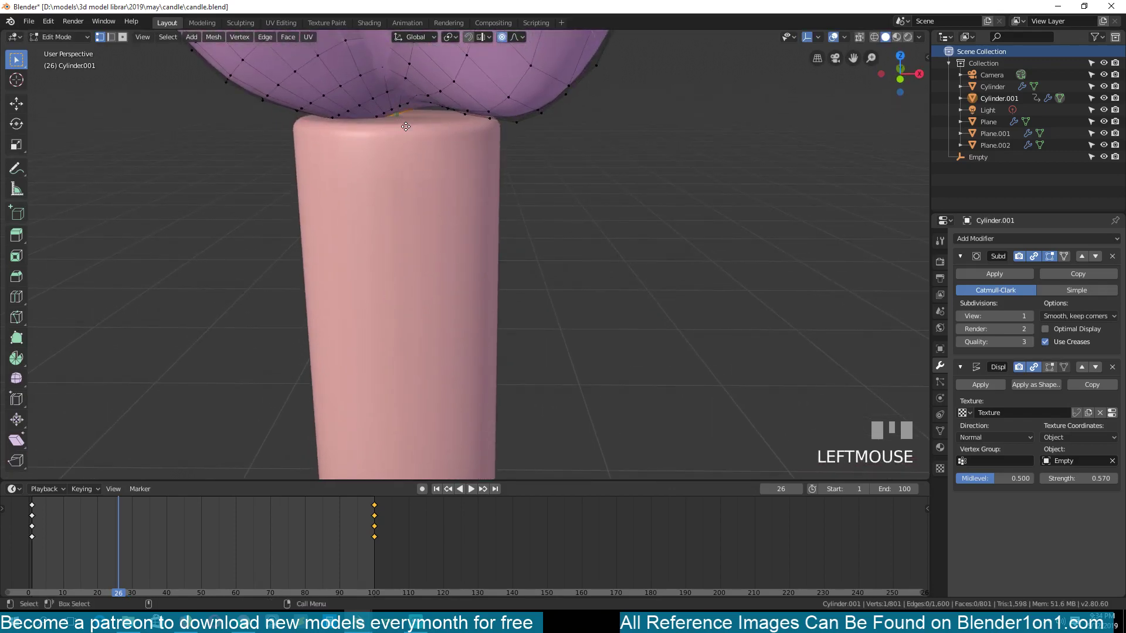
key(g)
scroll(404, 146, up, 8)
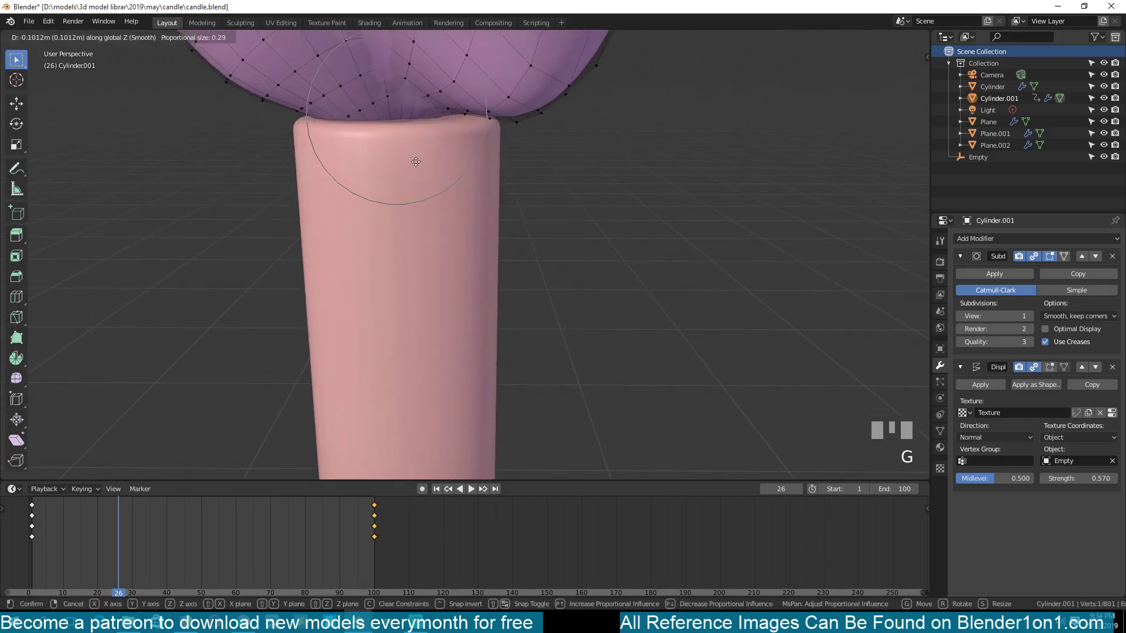
click(417, 163)
key(Tab)
Step: Examine the cutter's reshaped underside and the candle below it from several angles, in both Object and Edit Mode
scroll(364, 206, down, 2)
key(grave)
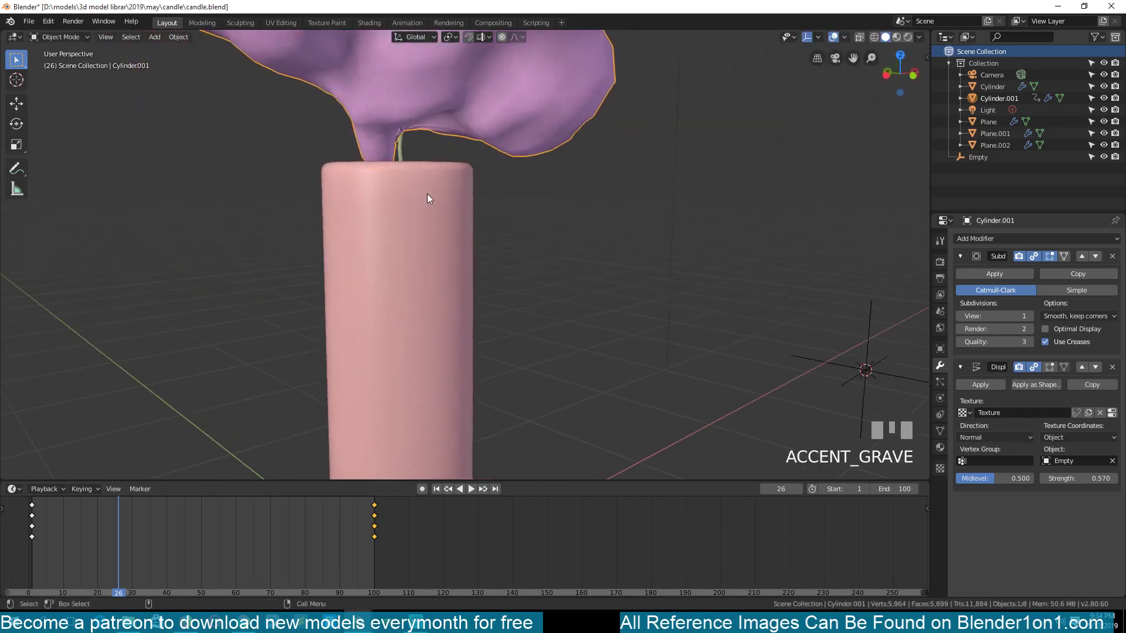
key(Tab)
key(grave)
key(Tab)
scroll(377, 191, down, 5)
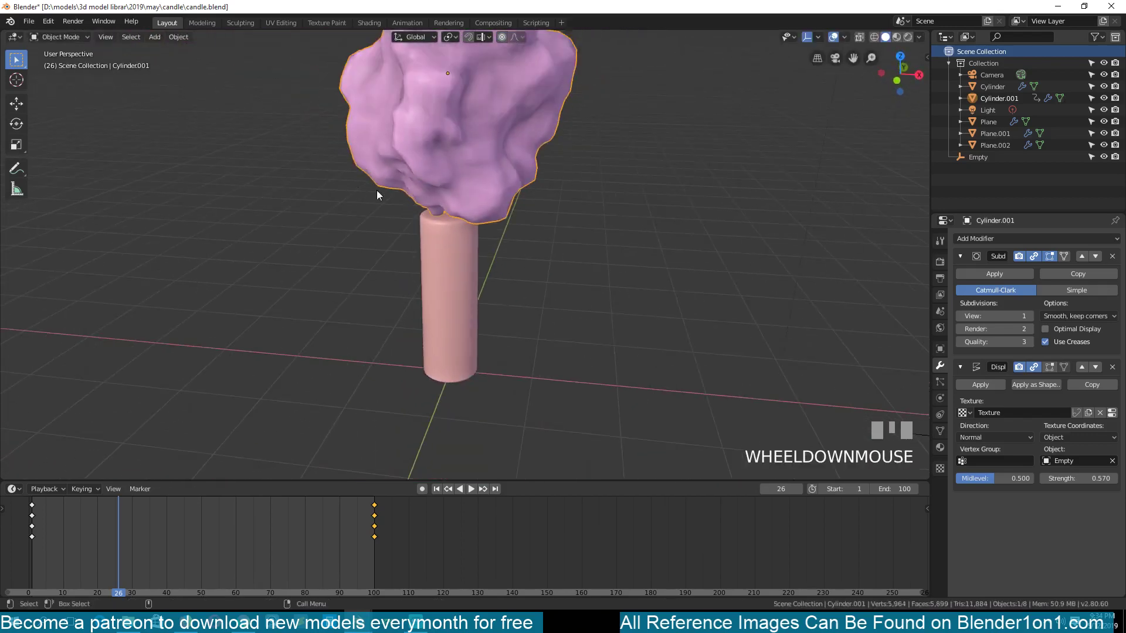
key(alt+a)
key(grave)
scroll(477, 215, up, 3)
click(461, 216)
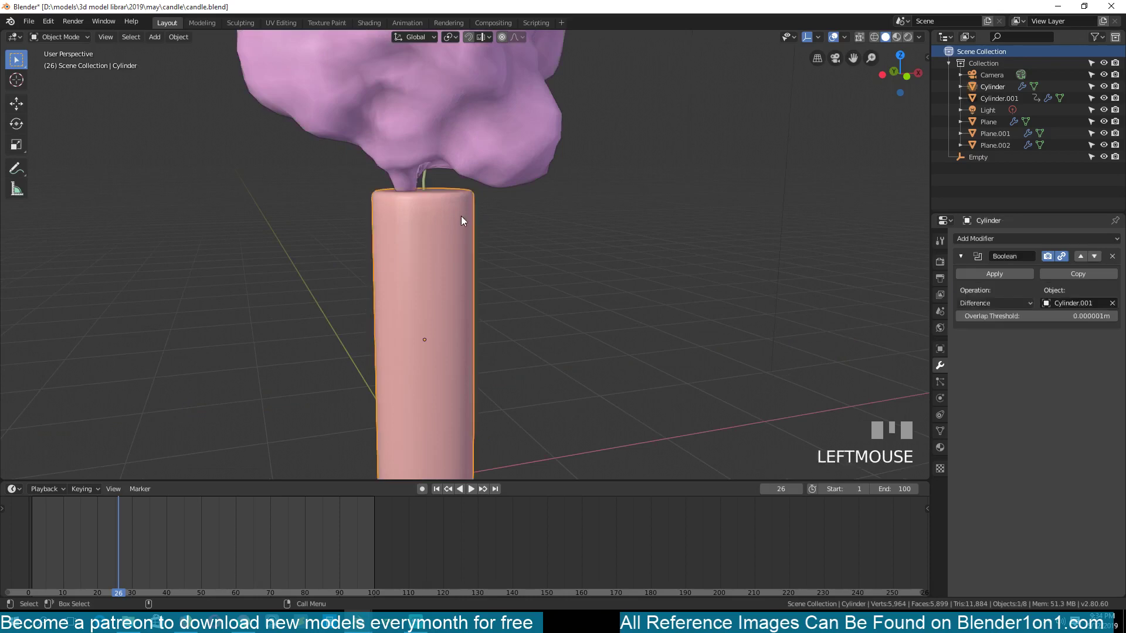
scroll(461, 215, down, 3)
key(Tab)
scroll(437, 299, up, 3)
key(Tab)
Step: Hide the cutter, go to frame 35, and select the candle after checking its carved top from around
click(463, 156)
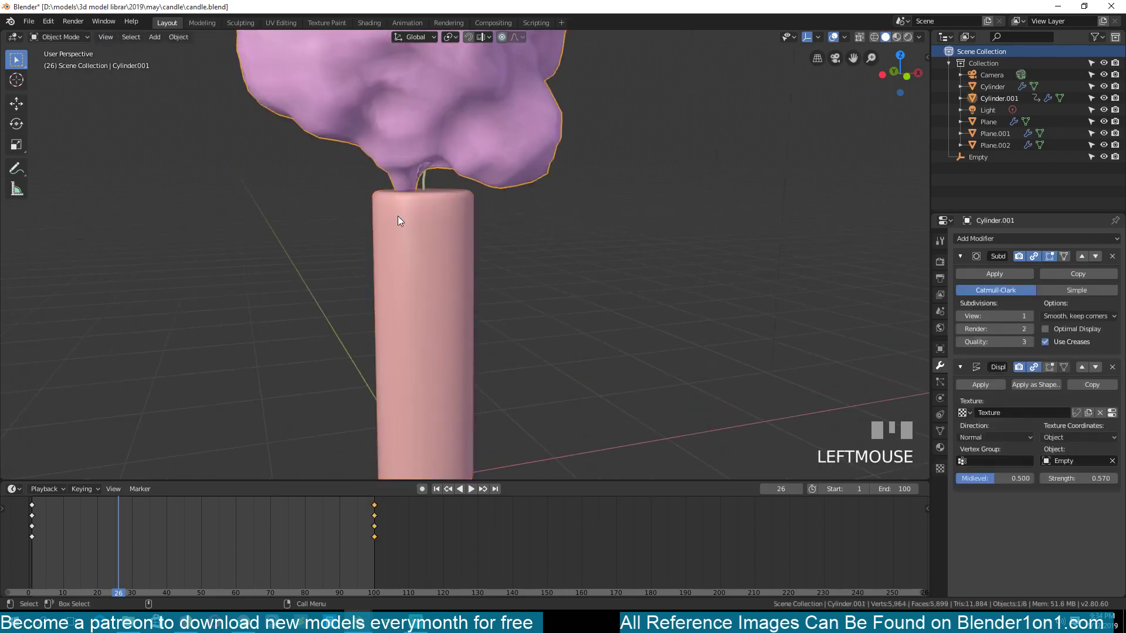
key(h)
mouse_move(147, 520)
right_down()
mouse_move(160, 531)
mouse_move(150, 523)
right_up()
key(grave)
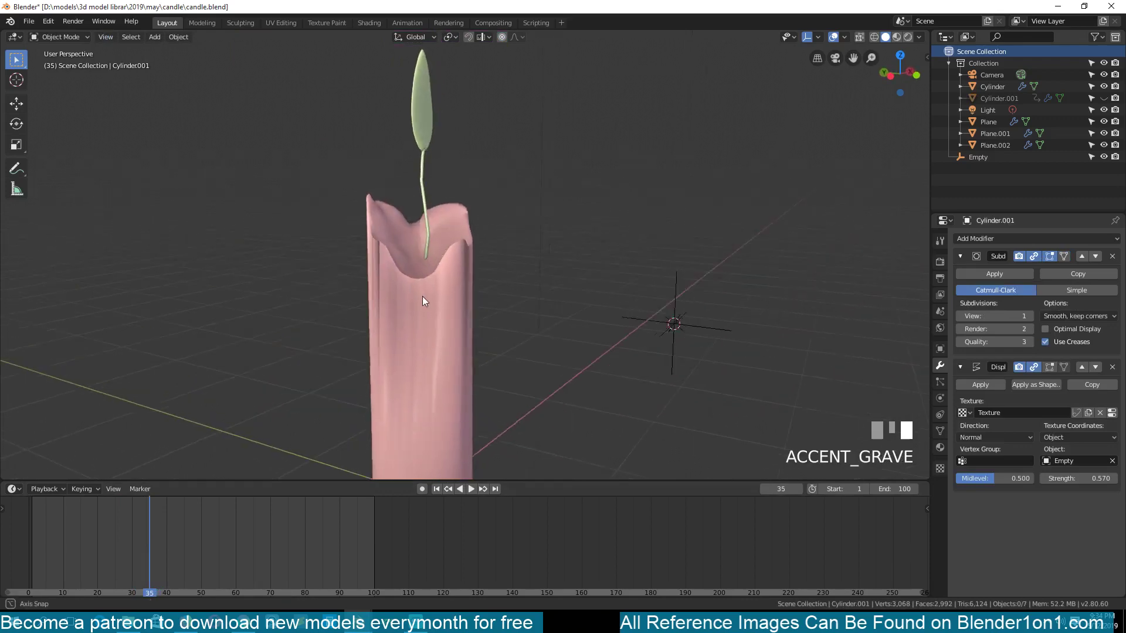
middle_drag(422, 296, 435, 311)
middle_drag(441, 350, 500, 259)
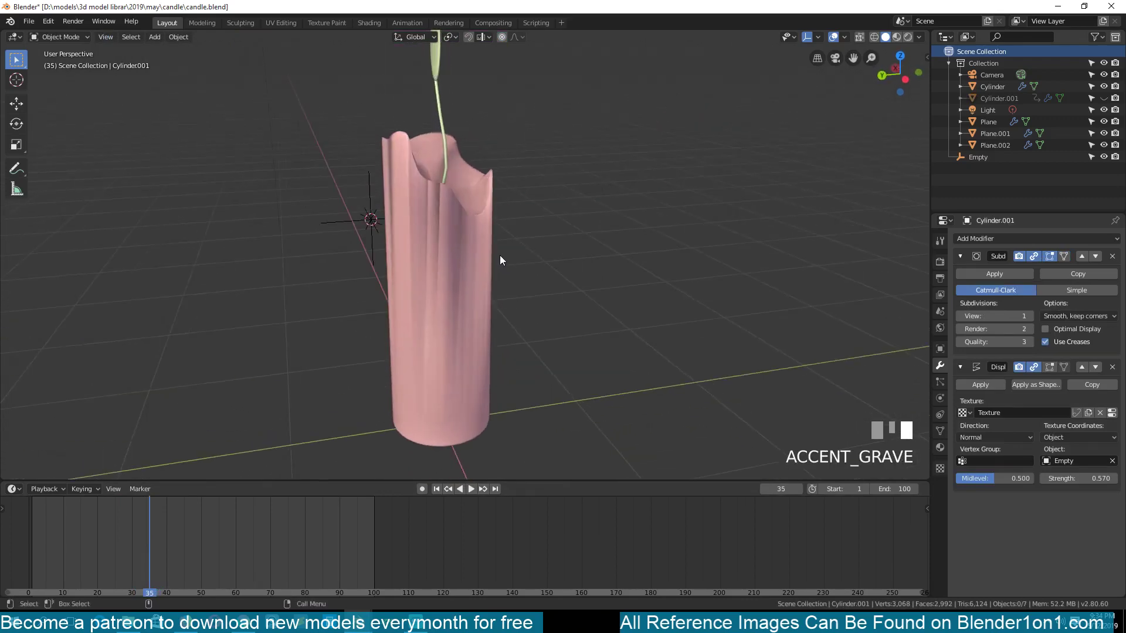
click(464, 280)
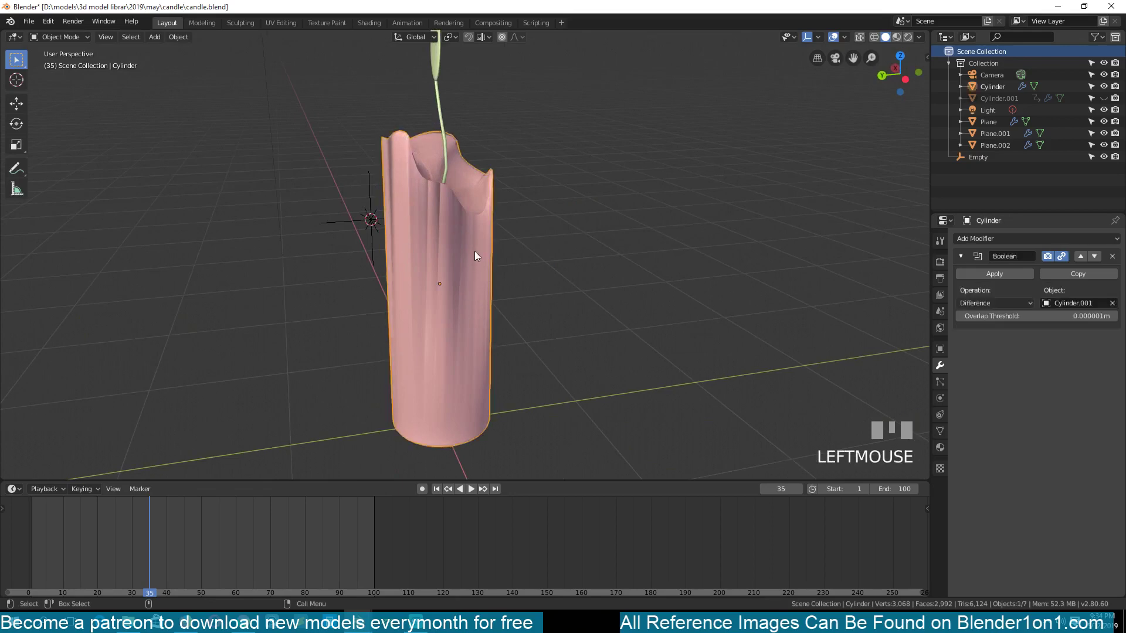
Step: Add a dense set of evenly spaced horizontal loop cuts along the full height of the candle's body
key(Tab)
key(grave)
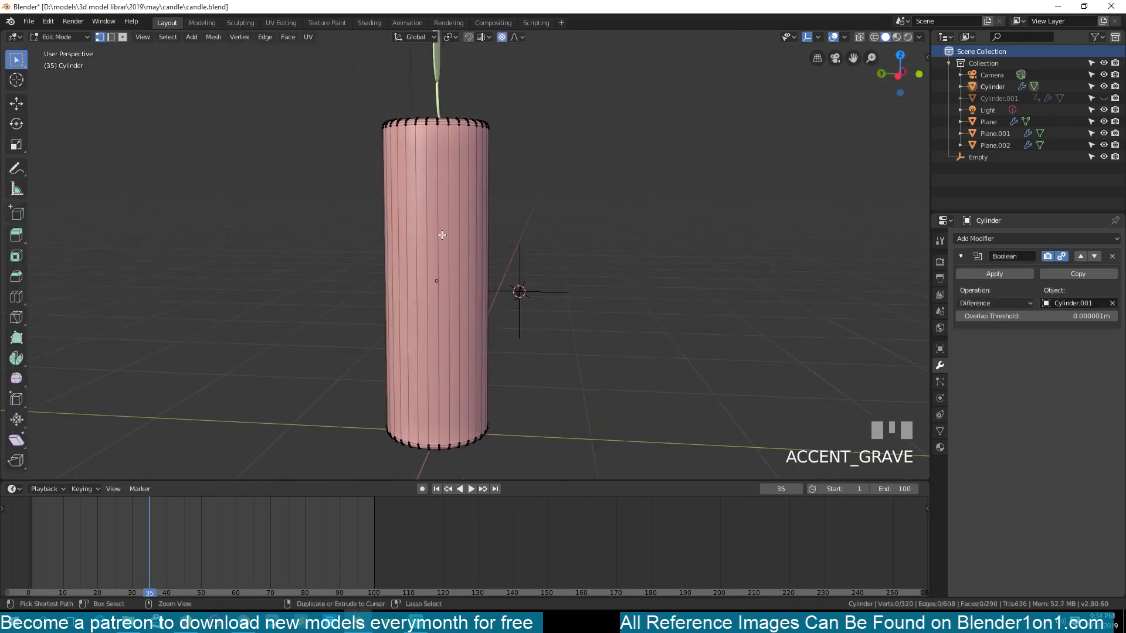
key(ctrl+r)
scroll(442, 235, up, 20)
click(444, 221)
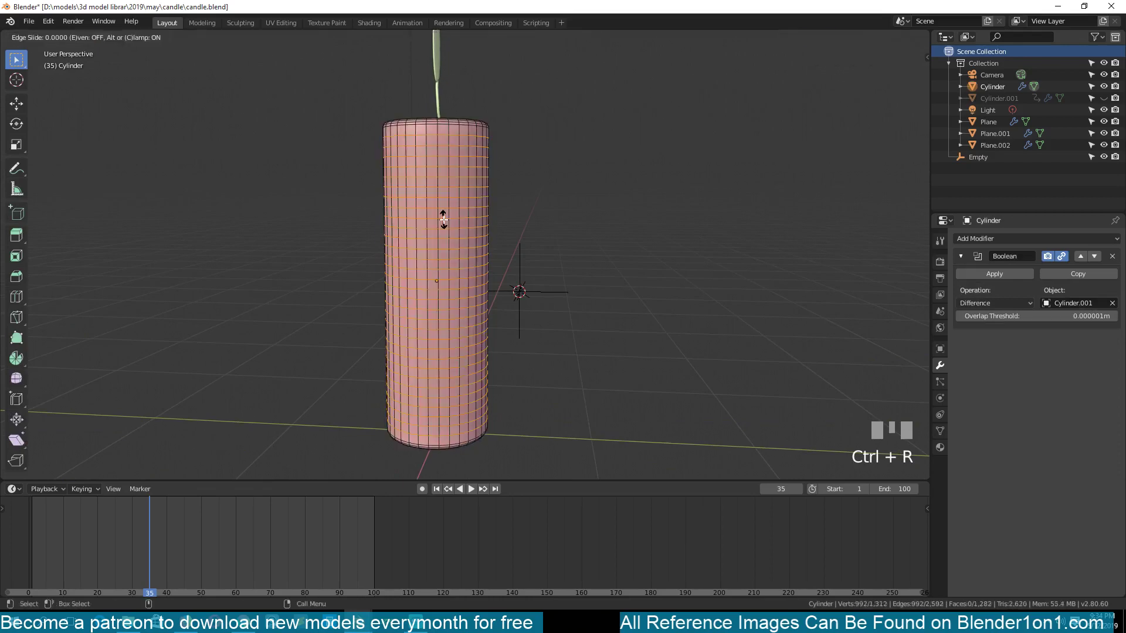
key(Tab)
Step: Examine the candle's carved top from around and scrub the timeline between frames 22 and 40 to check the melting
key(grave)
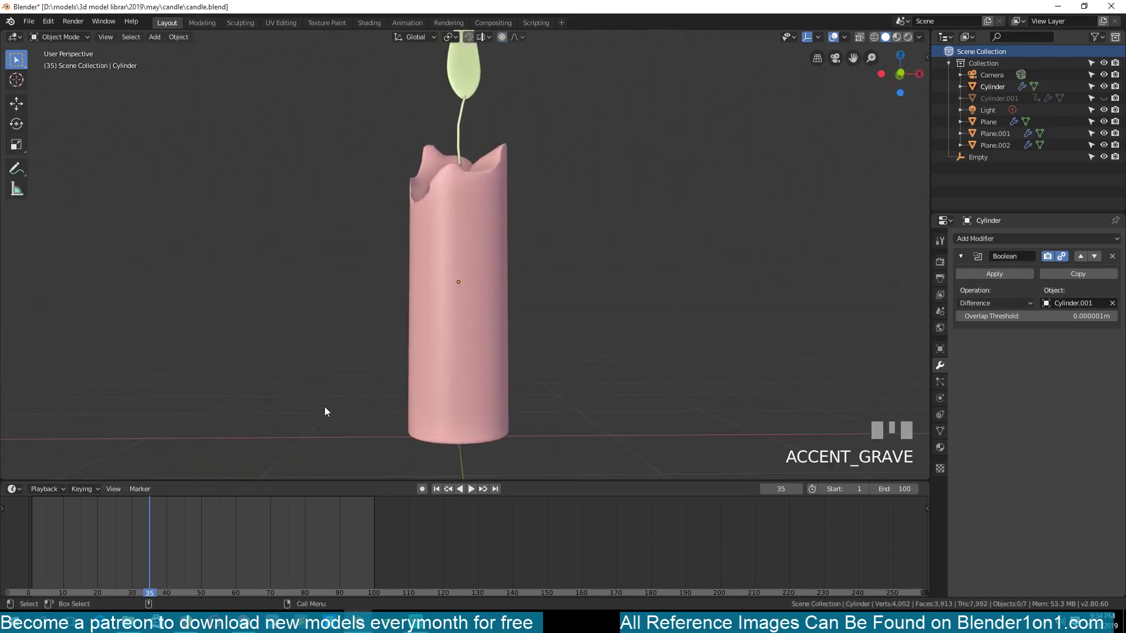
middle_drag(325, 412, 447, 426)
right_drag(134, 526, 106, 540)
key(grave)
key(Tab)
key(grave)
middle_drag(405, 223, 415, 226)
scroll(411, 234, up, 2)
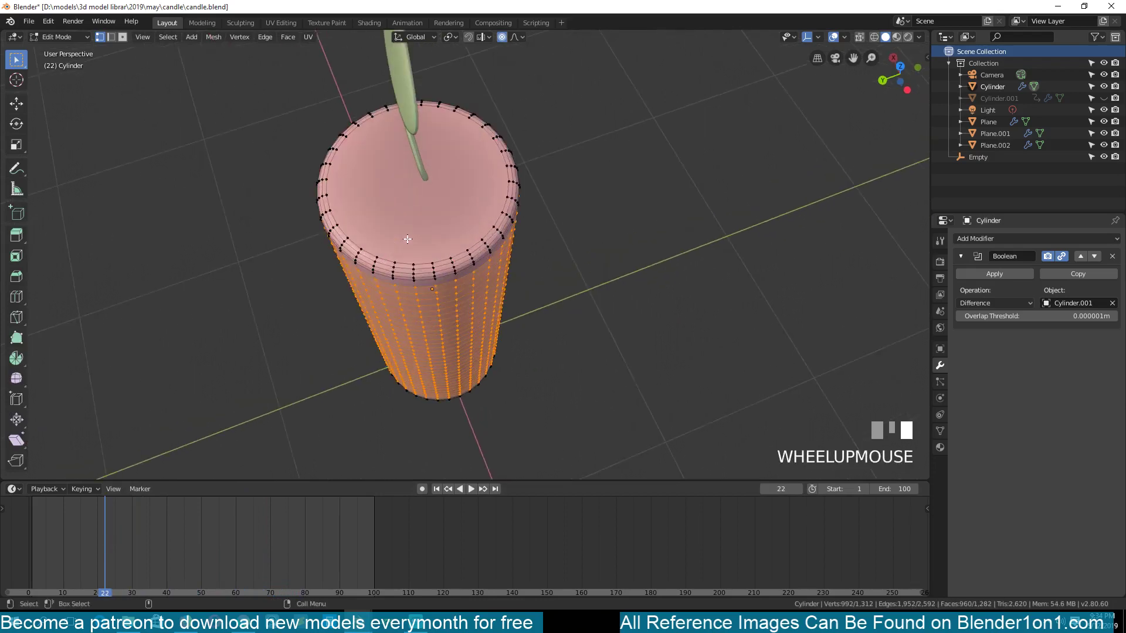
right_drag(112, 531, 121, 533)
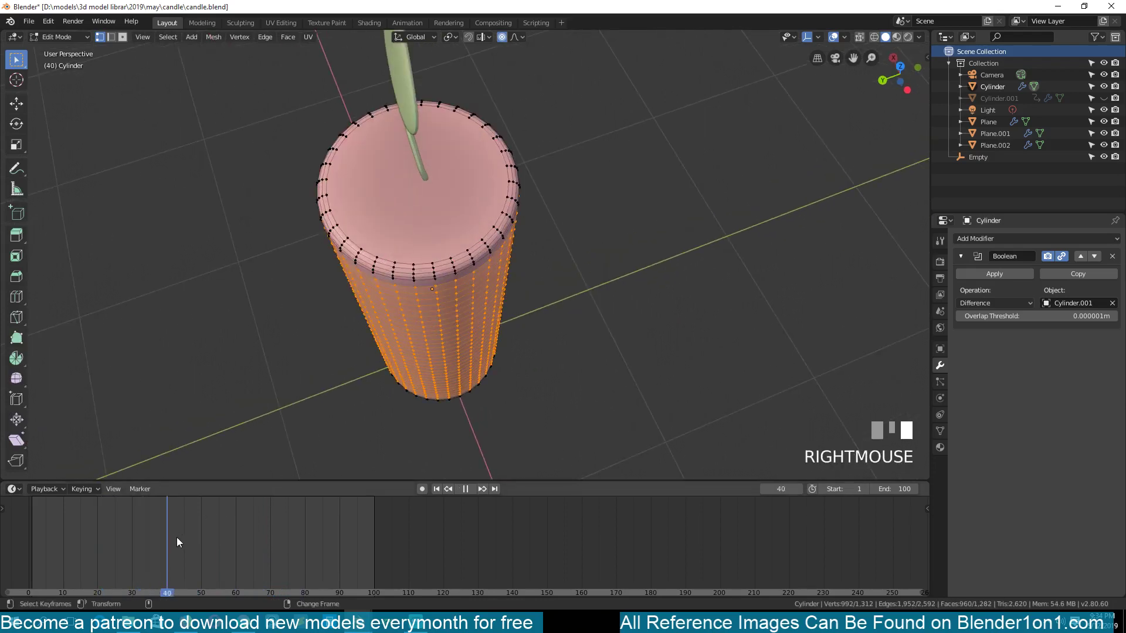
key(Tab)
right_drag(210, 494, 135, 504)
Step: Inset the candle's top face three times towards the wick to add concentric edge rings
key(Tab)
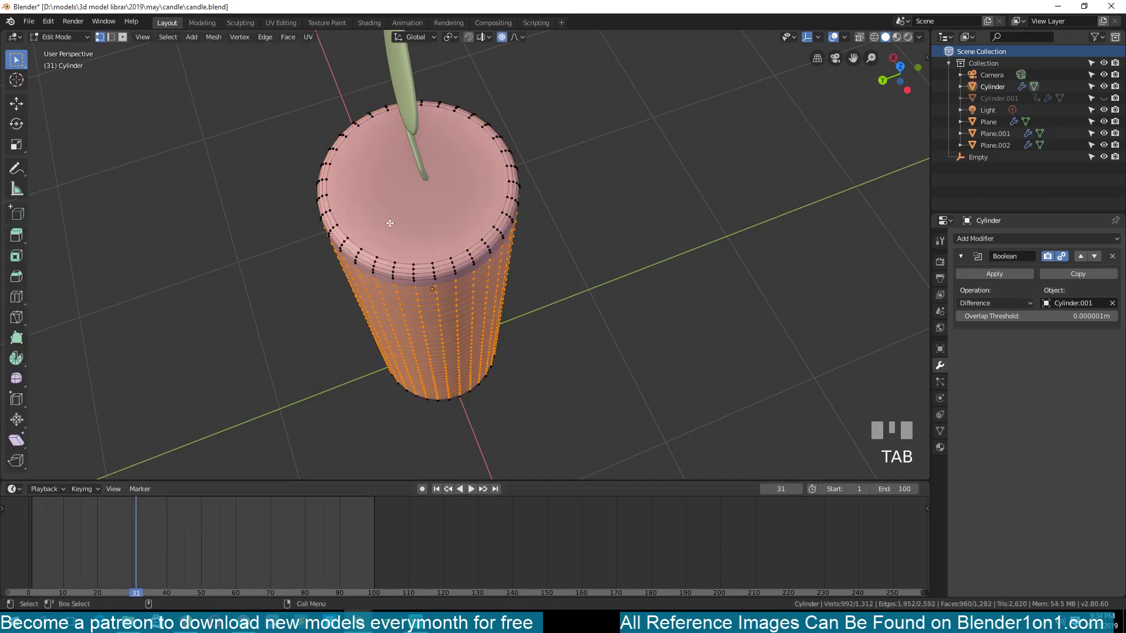
middle_drag(390, 223, 458, 170)
key(grave)
key(alt+a)
key(3)
click(489, 136)
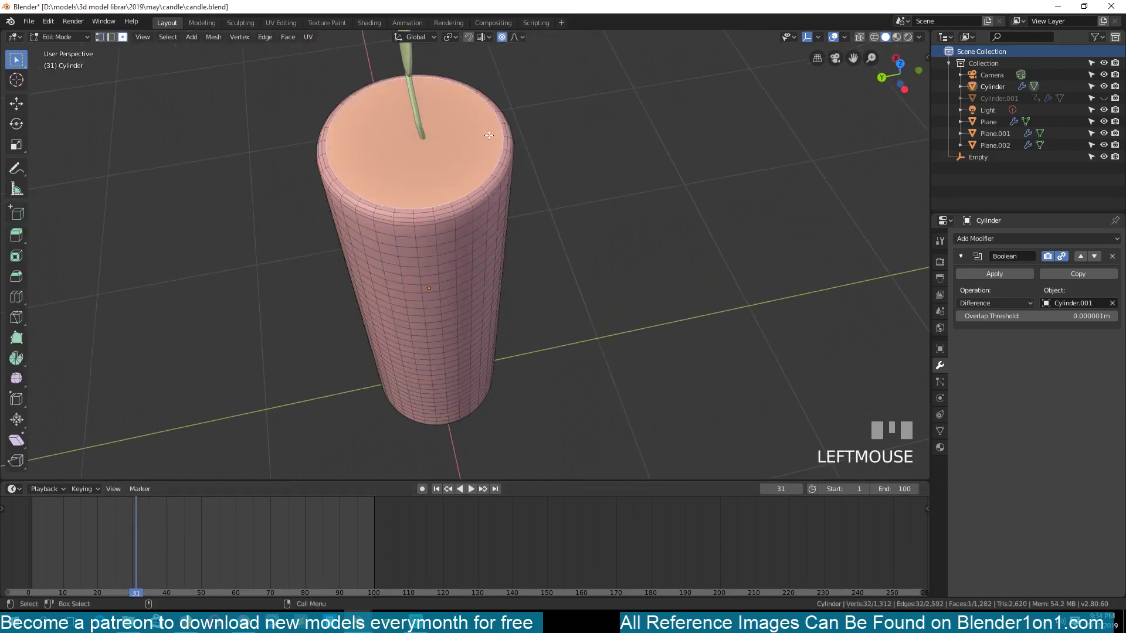
key(i)
click(523, 101)
key(i)
click(495, 117)
key(i)
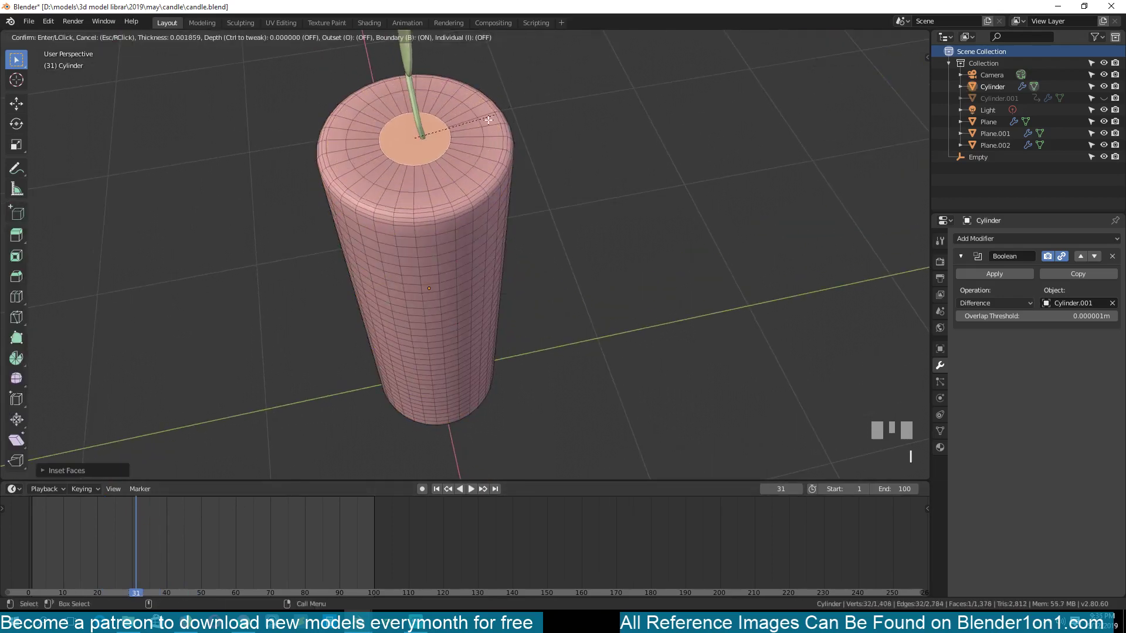
click(471, 128)
key(Tab)
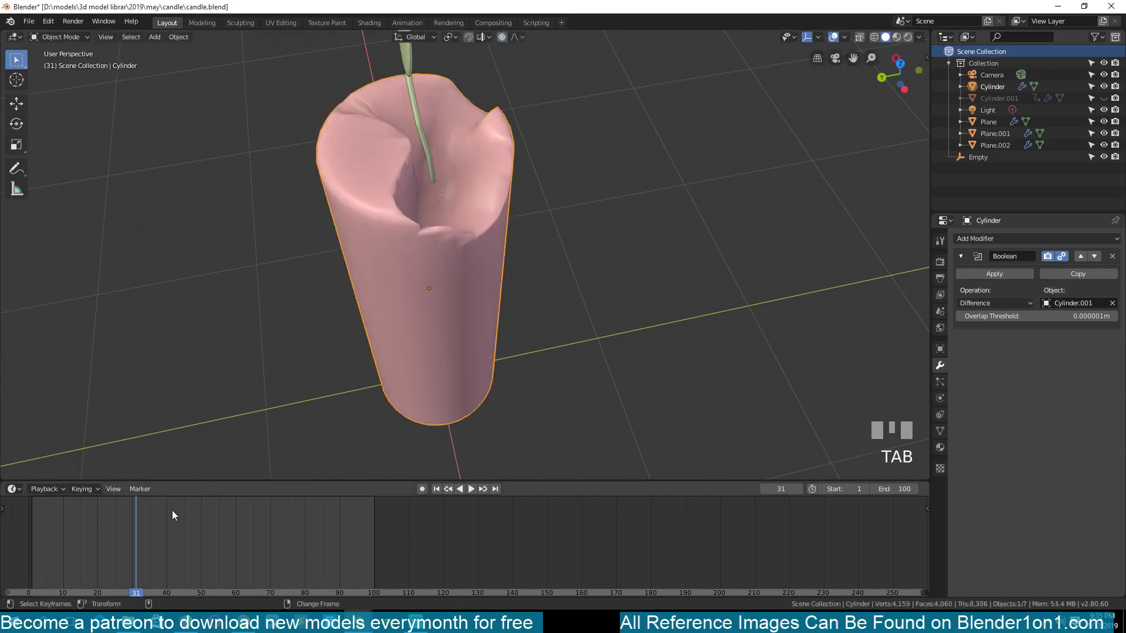
Step: Scrub the timeline up to frame 54 and check how the candle's top melts down around the wick
mouse_move(171, 511)
right_down()
mouse_move(90, 512)
mouse_move(177, 522)
right_up()
scroll(284, 336, down, 5)
key(grave)
middle_drag(284, 336, 327, 271)
scroll(259, 273, up, 3)
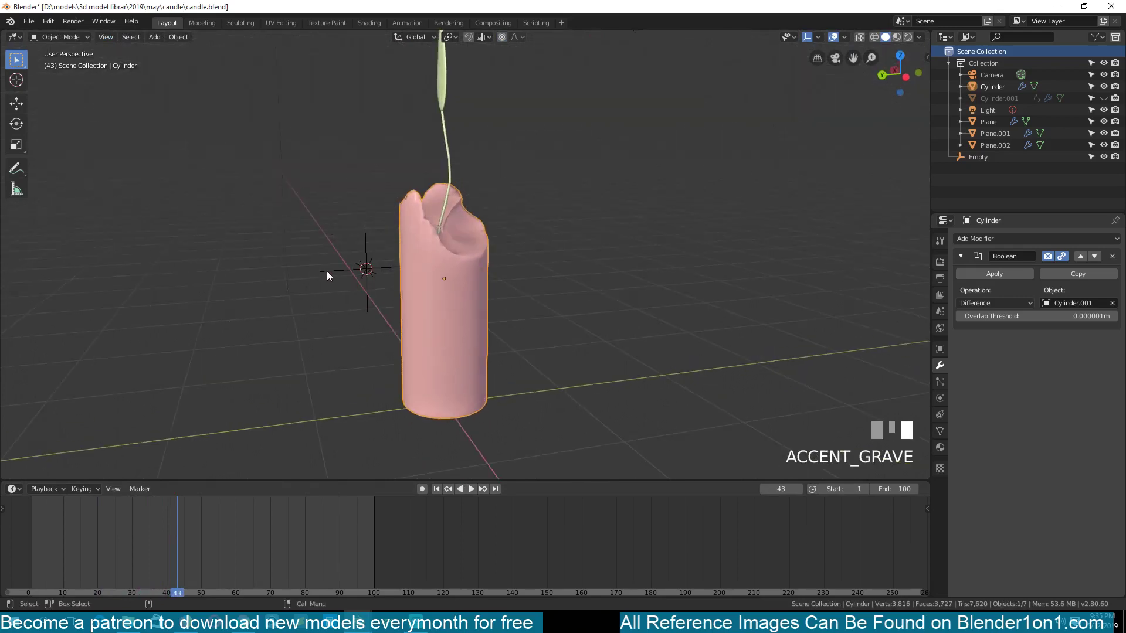
right_click(146, 550)
right_drag(164, 558, 213, 557)
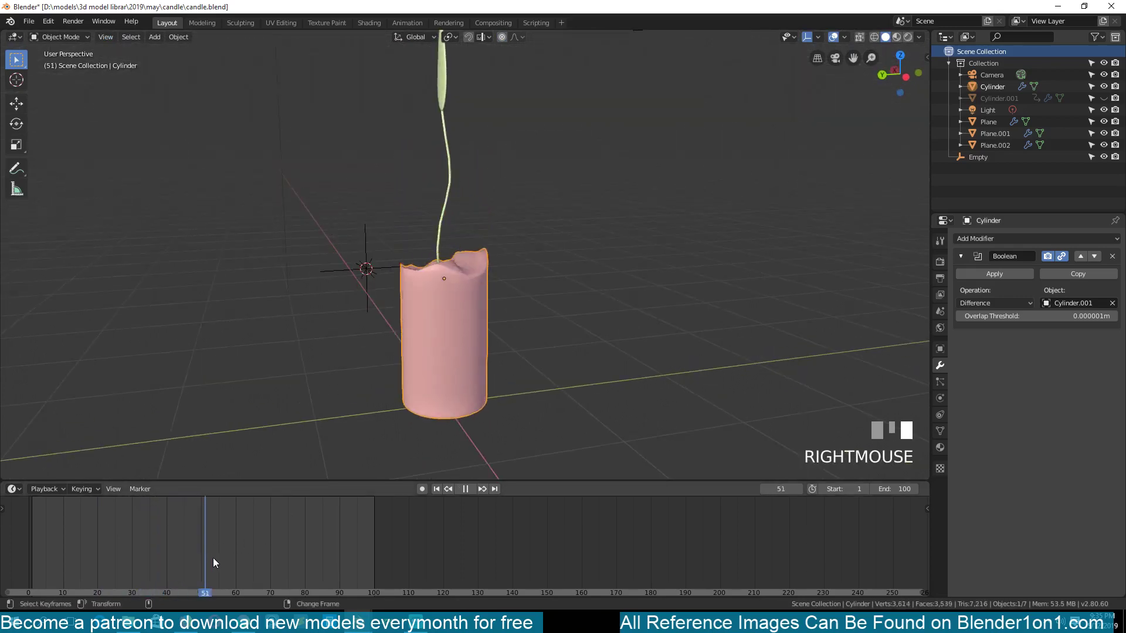
Step: Select the wick and the flame in turn while examining the melted candle at frame 54 from several angles
click(441, 155)
middle_drag(401, 356, 381, 355)
middle_drag(440, 194, 356, 207)
shift+middle_drag(436, 136, 441, 163)
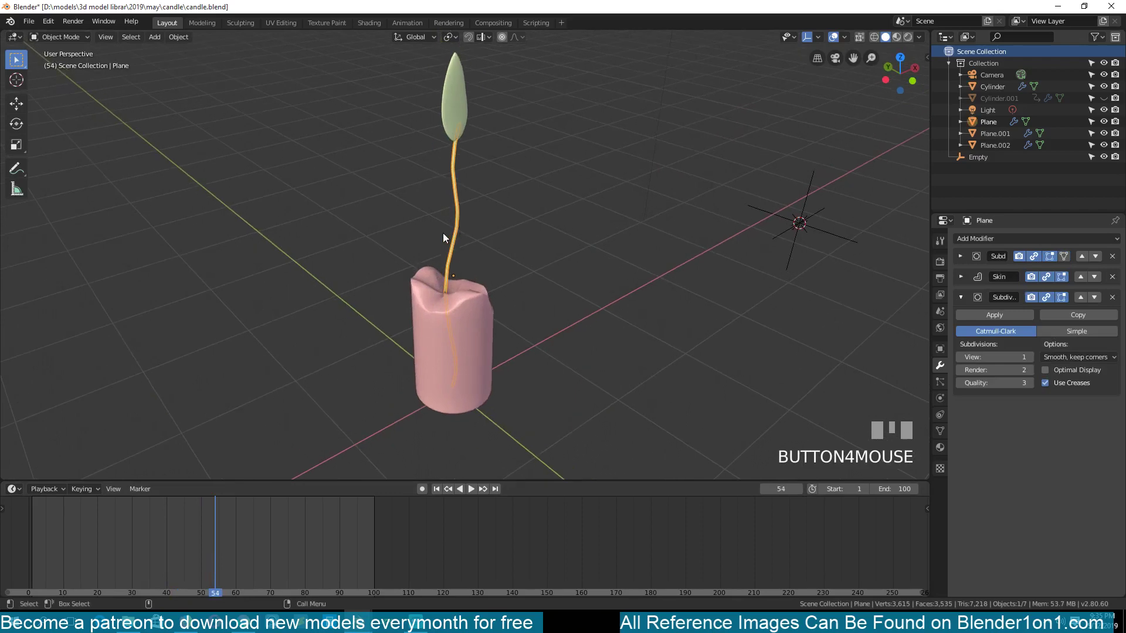
key(grave)
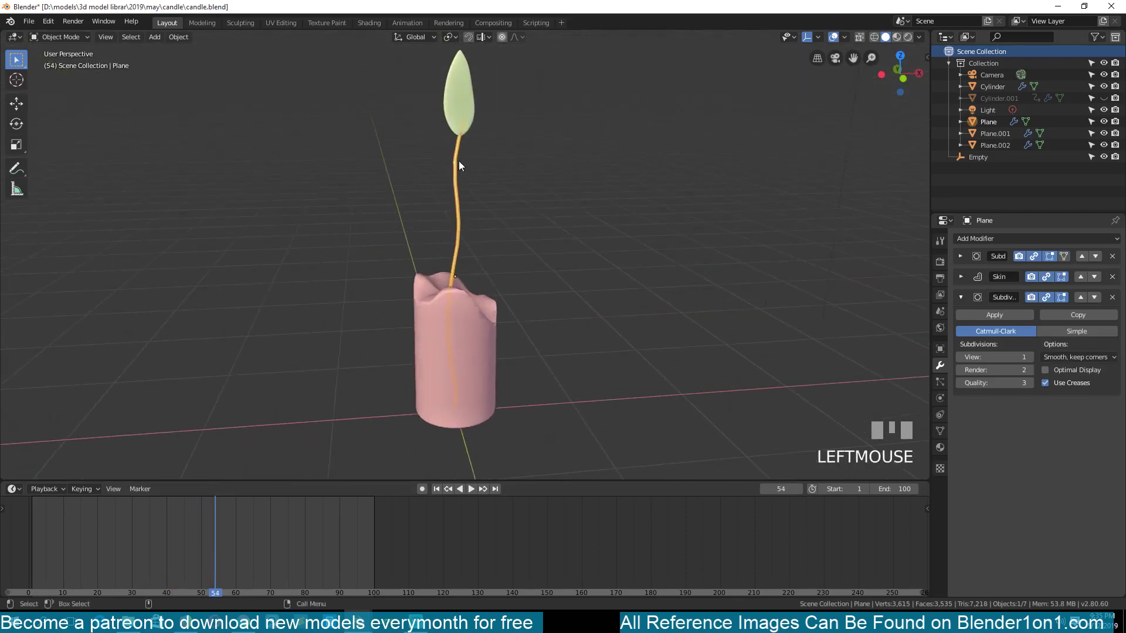
click(468, 101)
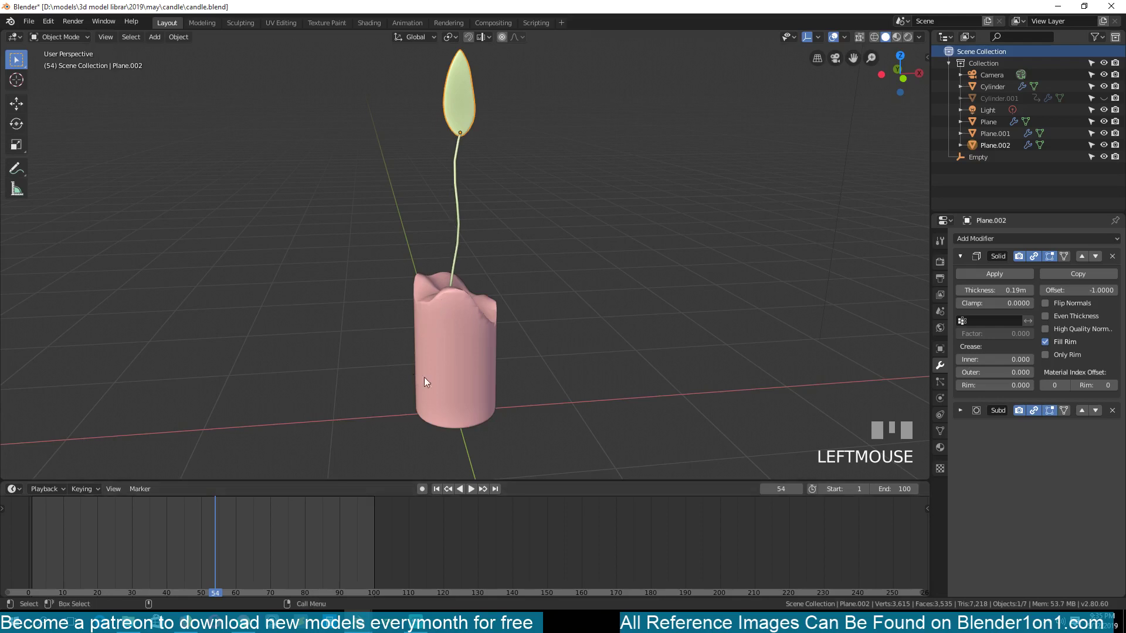
Step: Go to frame 52, select the candle, and save candle.blend
right_drag(231, 526, 209, 525)
key(ctrl+s)
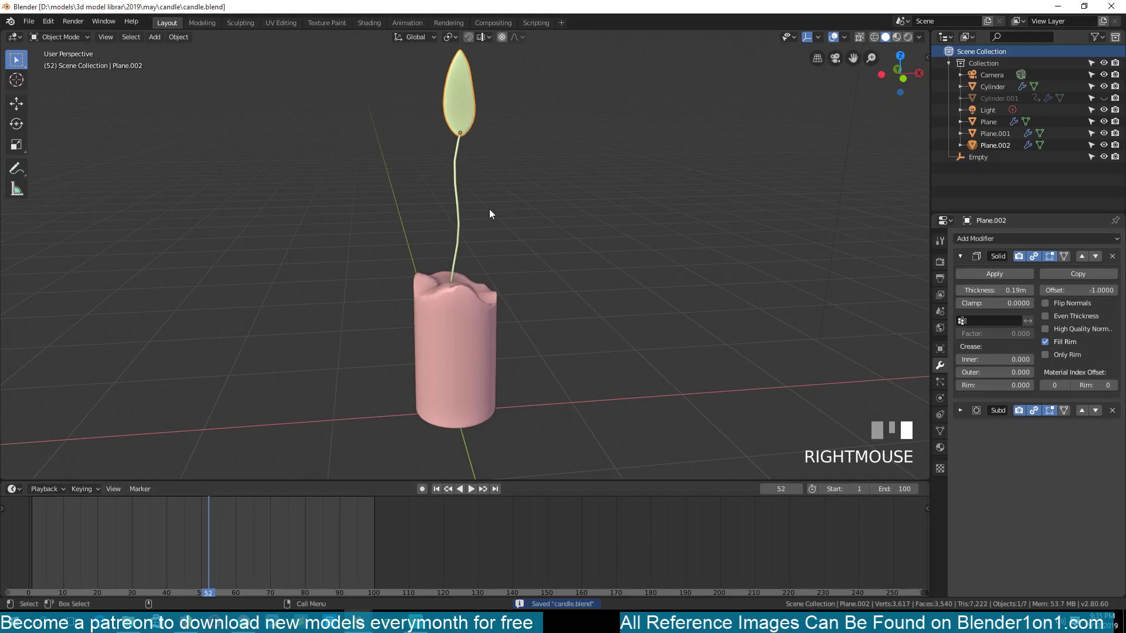
middle_drag(470, 216, 436, 231)
click(457, 290)
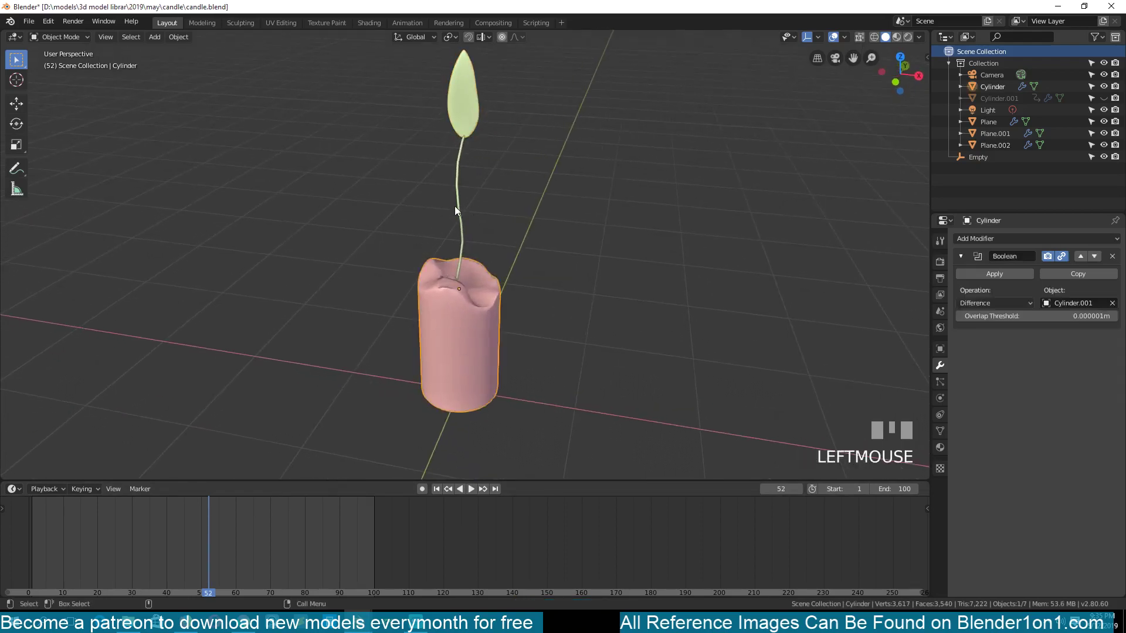
middle_drag(462, 231, 476, 232)
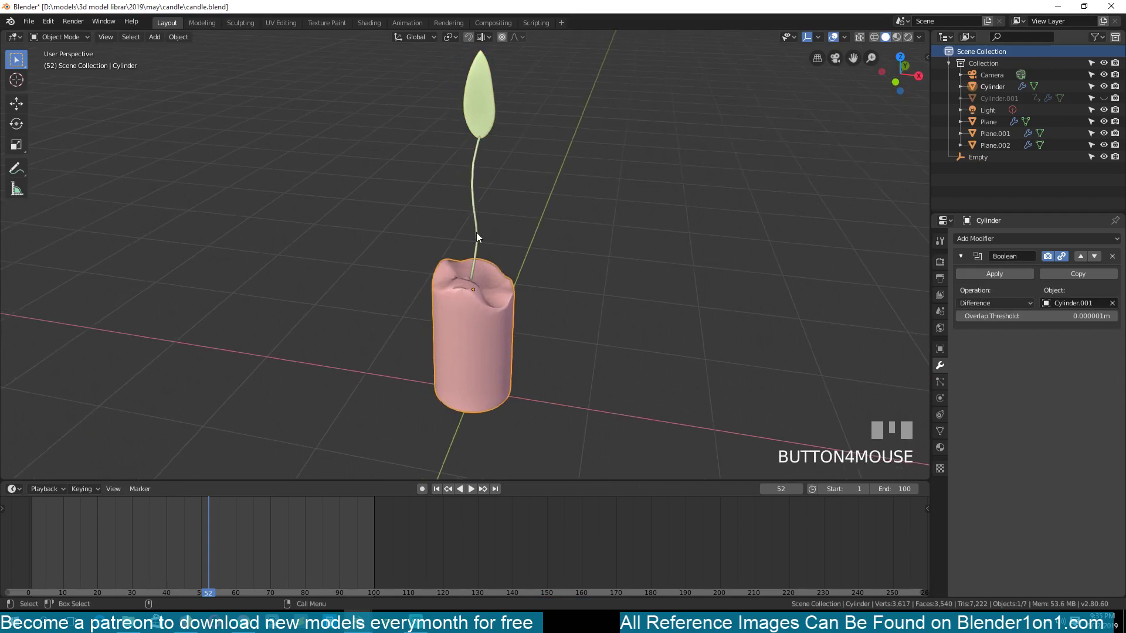
key(ctrl+s)
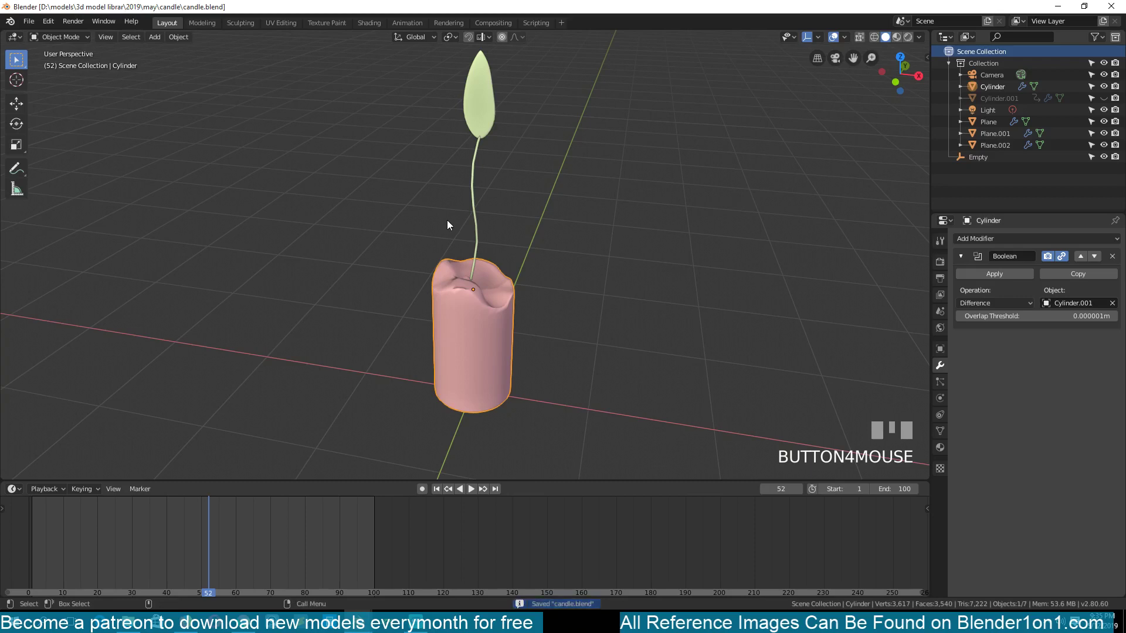
shift+middle_drag(447, 220, 465, 207)
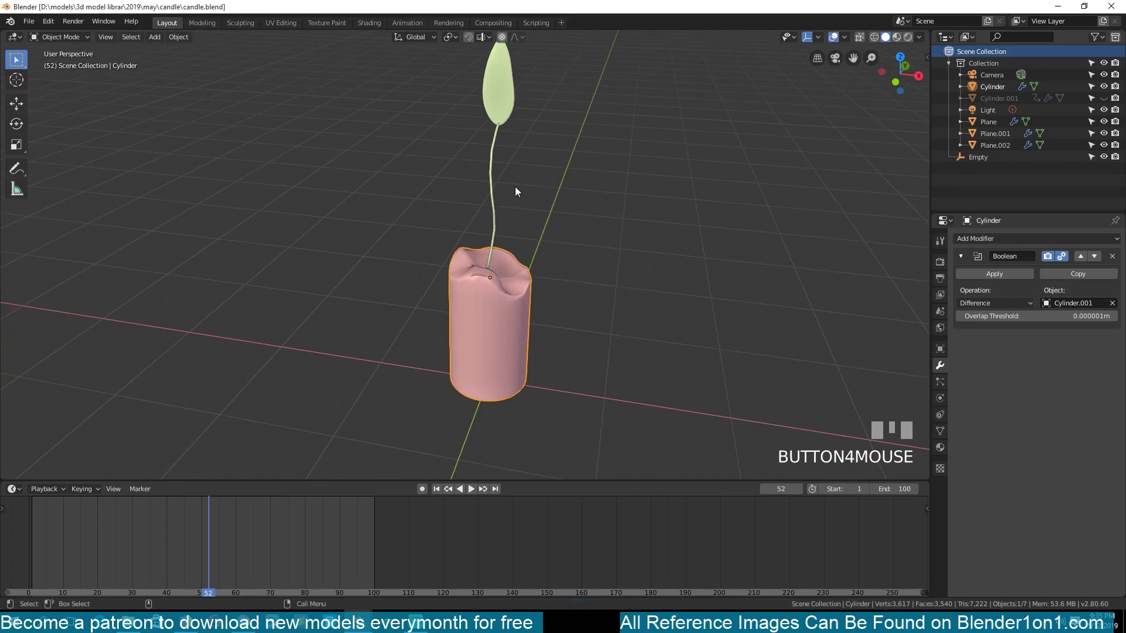
middle_drag(520, 174, 424, 177)
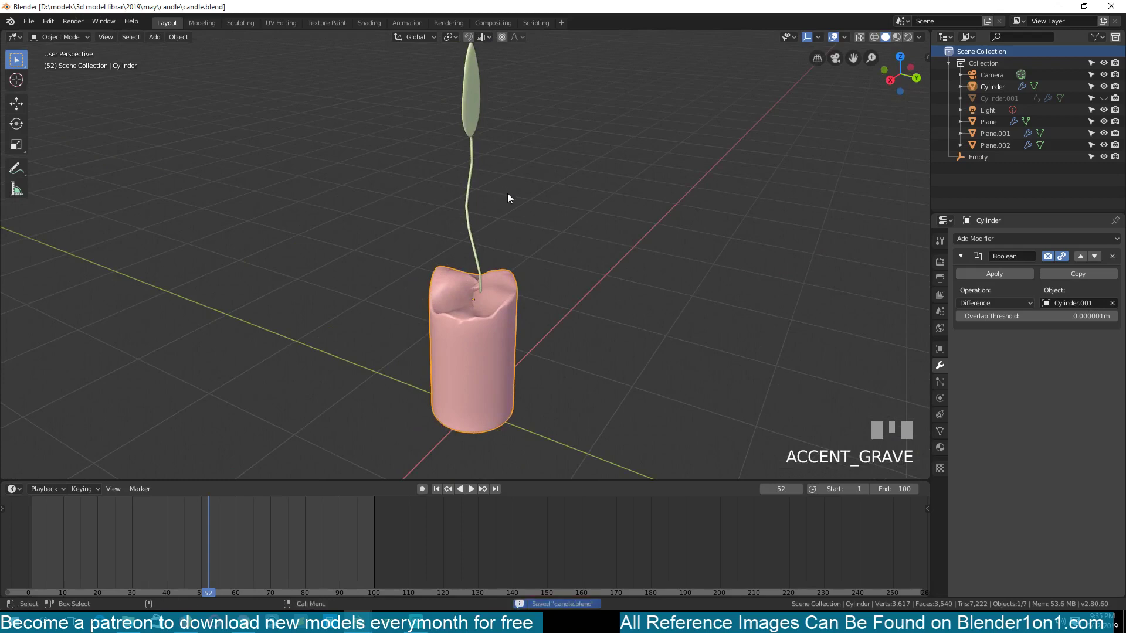